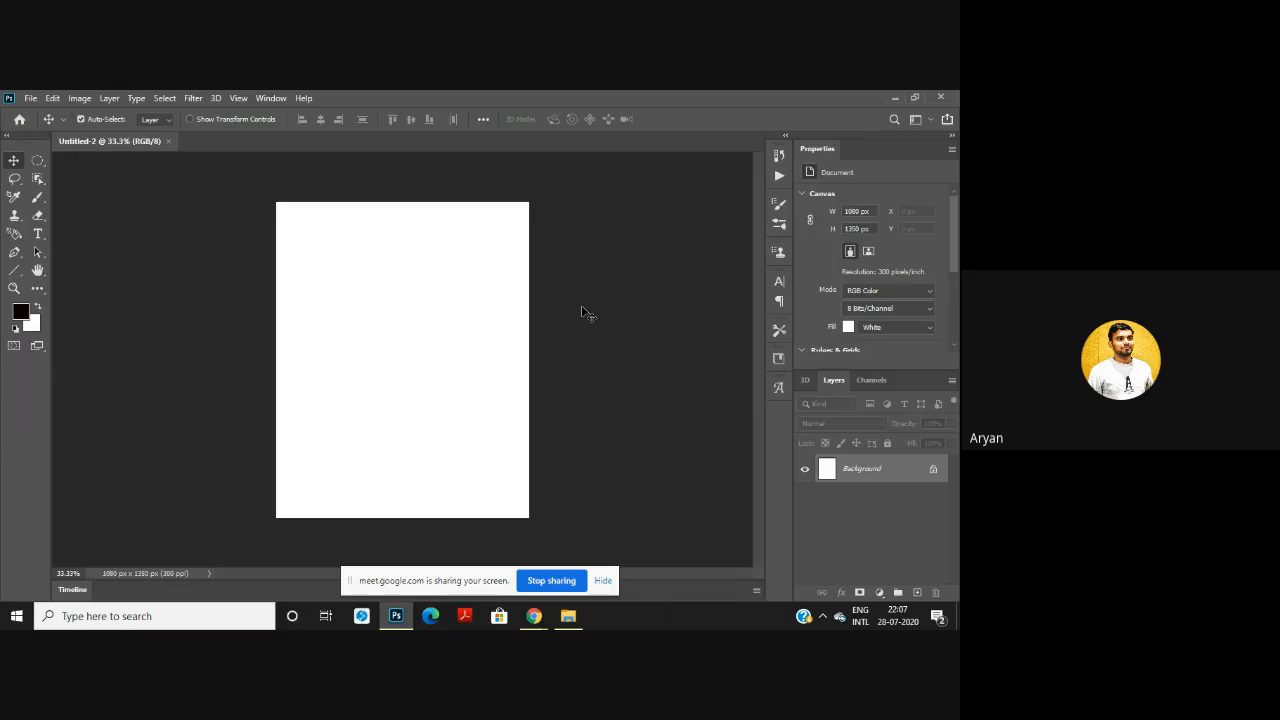
# Step: Place the pink cake photo from the unsplash photos folder onto the blank Untitled-2 canvas
pyautogui.rightClick(44, 185)
pyautogui.click(90, 193)
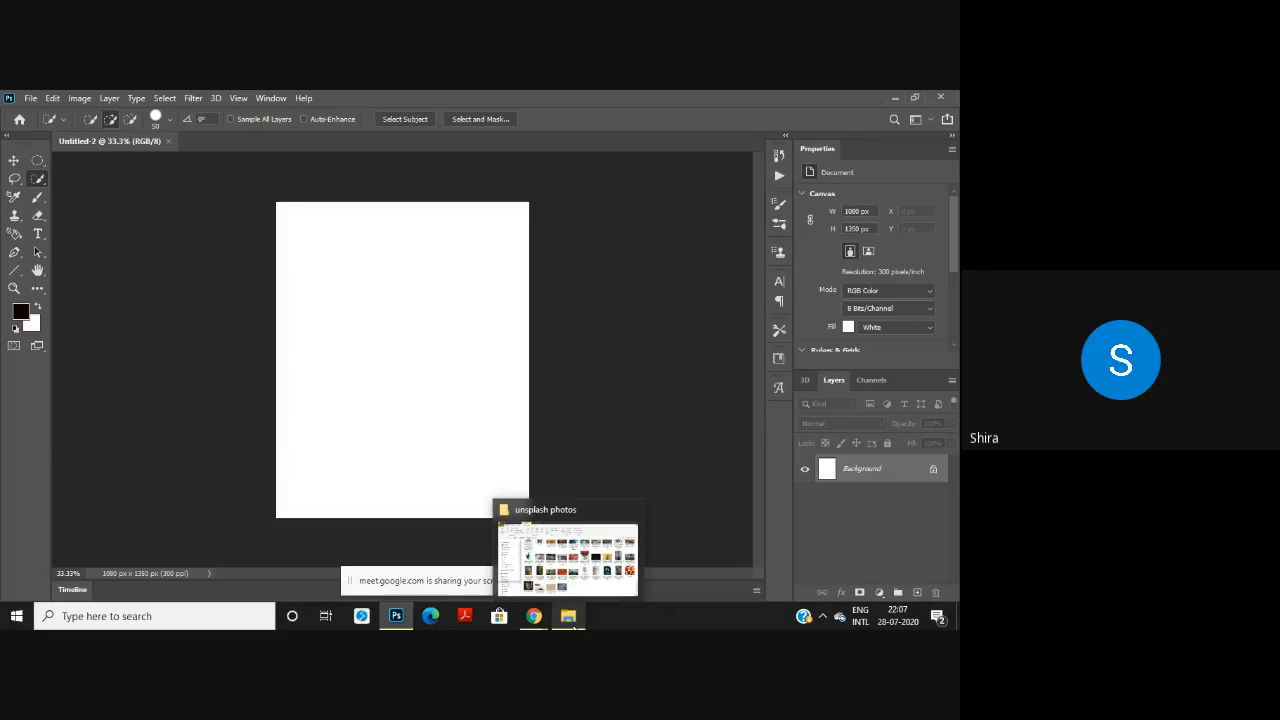
pyautogui.click(573, 622)
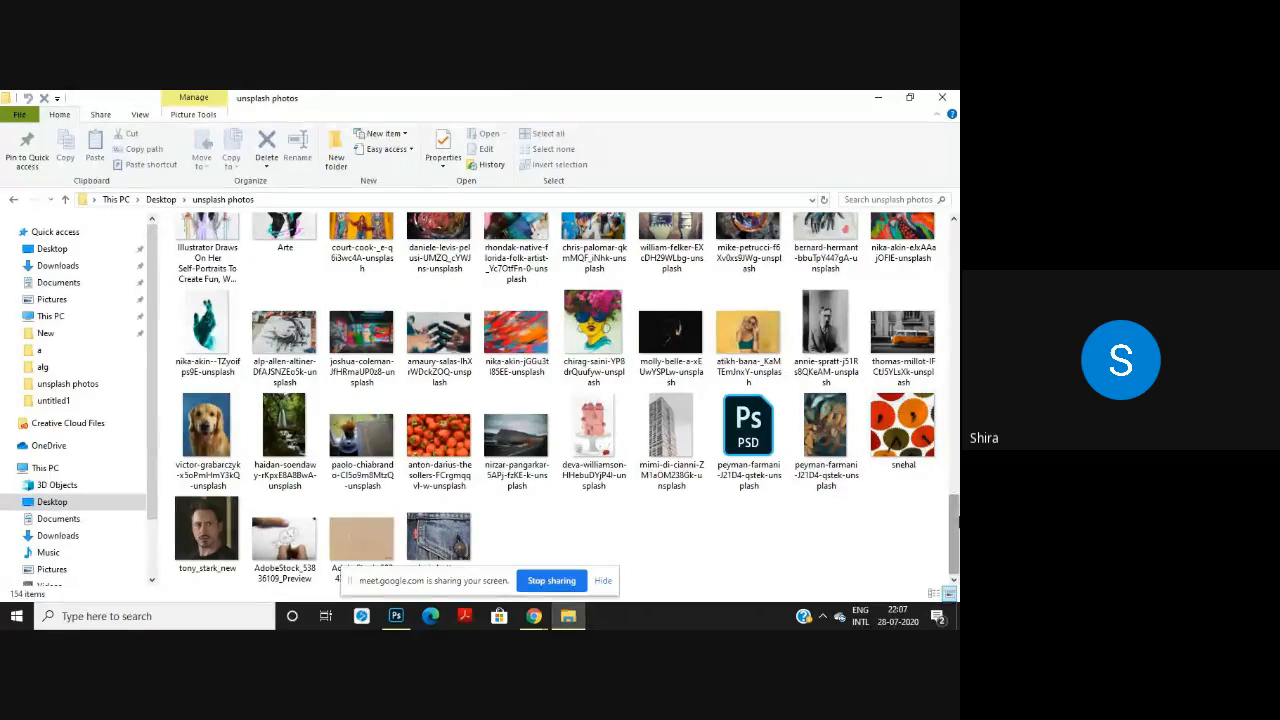
pyautogui.scroll(1, 840, 425)
pyautogui.scroll(2, 830, 505)
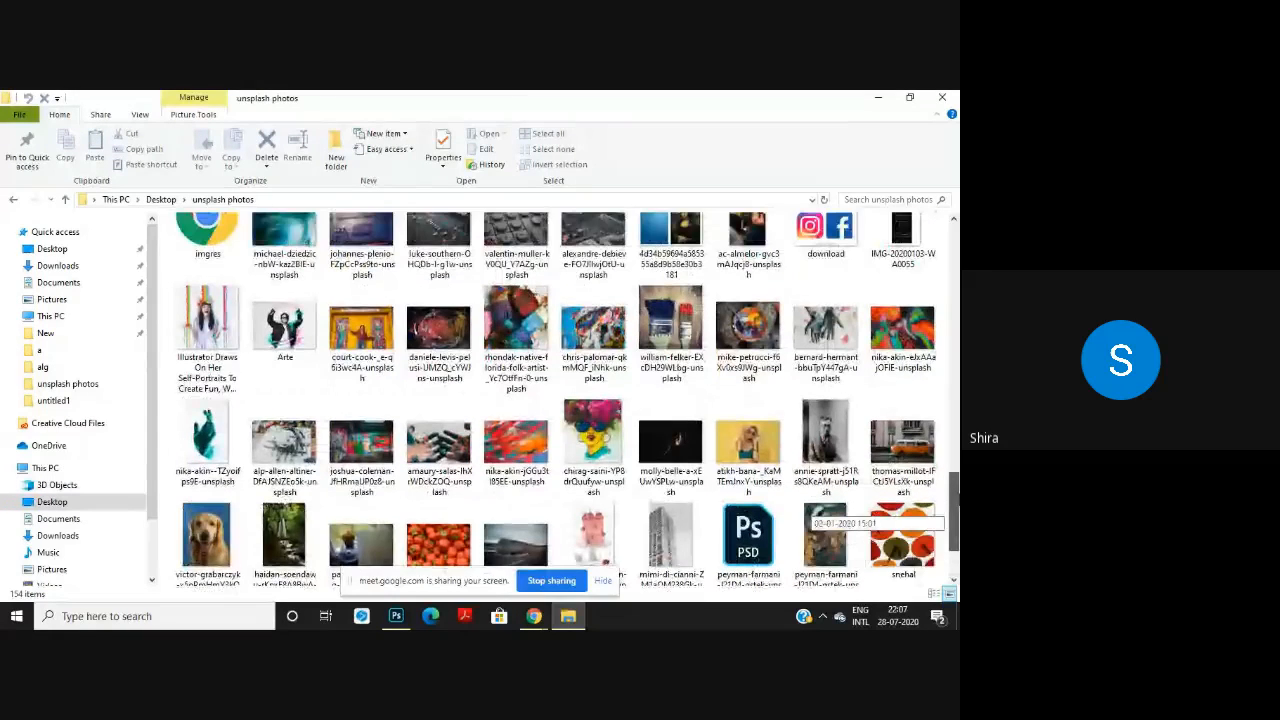
pyautogui.scroll(-2, 830, 505)
pyautogui.scroll(-1, 830, 505)
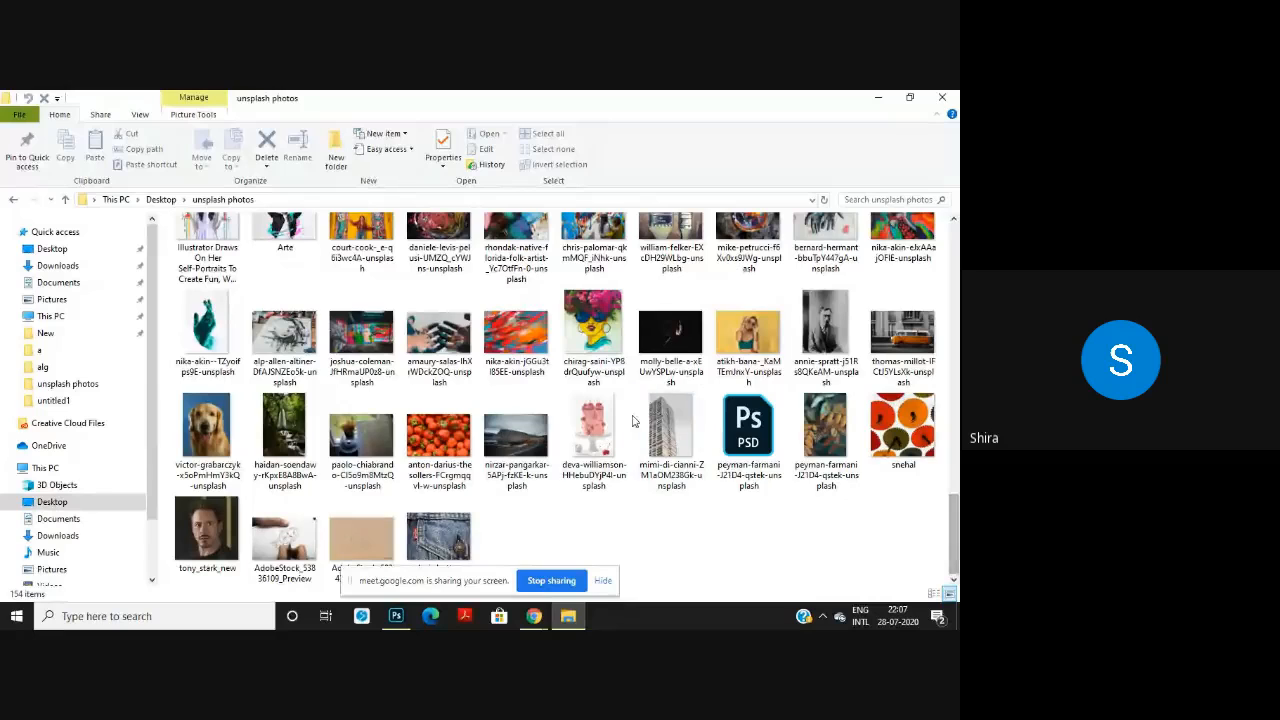
pyautogui.click(594, 440)
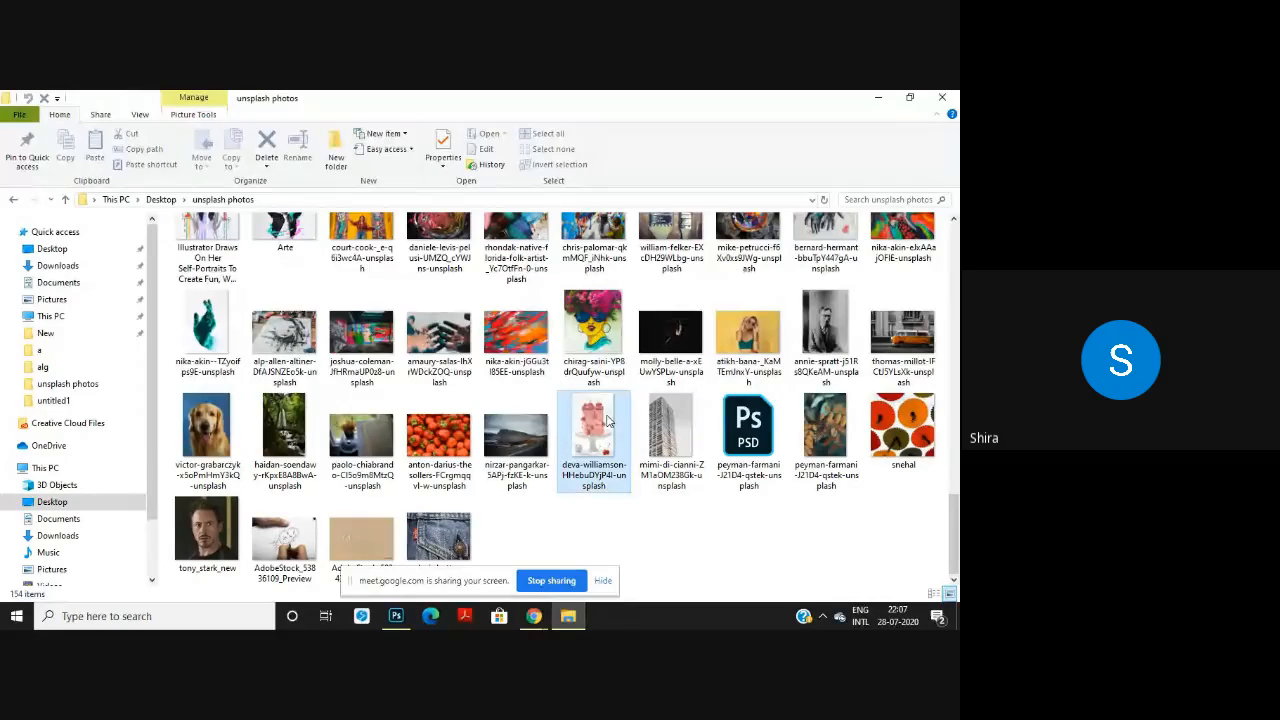
pyautogui.click(396, 616)
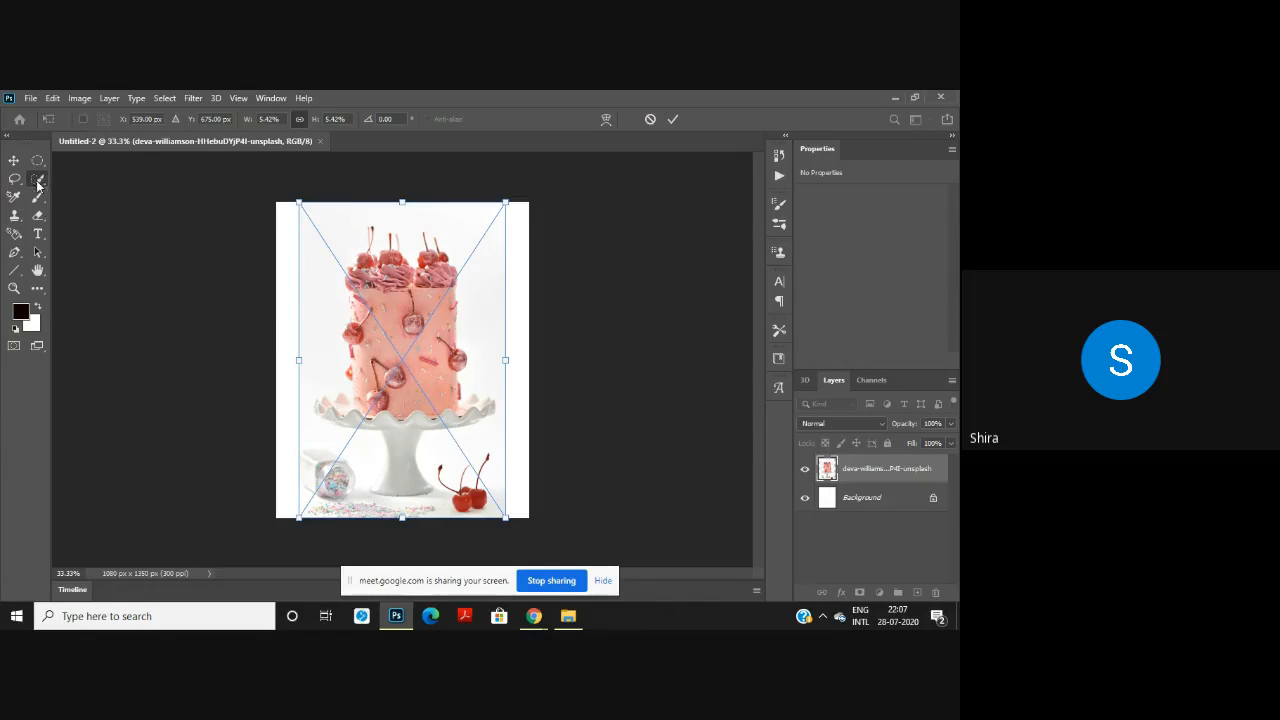
# Step: Accept the placed photo and select the cake body and its frosting with the Quick Selection tool, using an enlarged brush
pyautogui.click(38, 178)
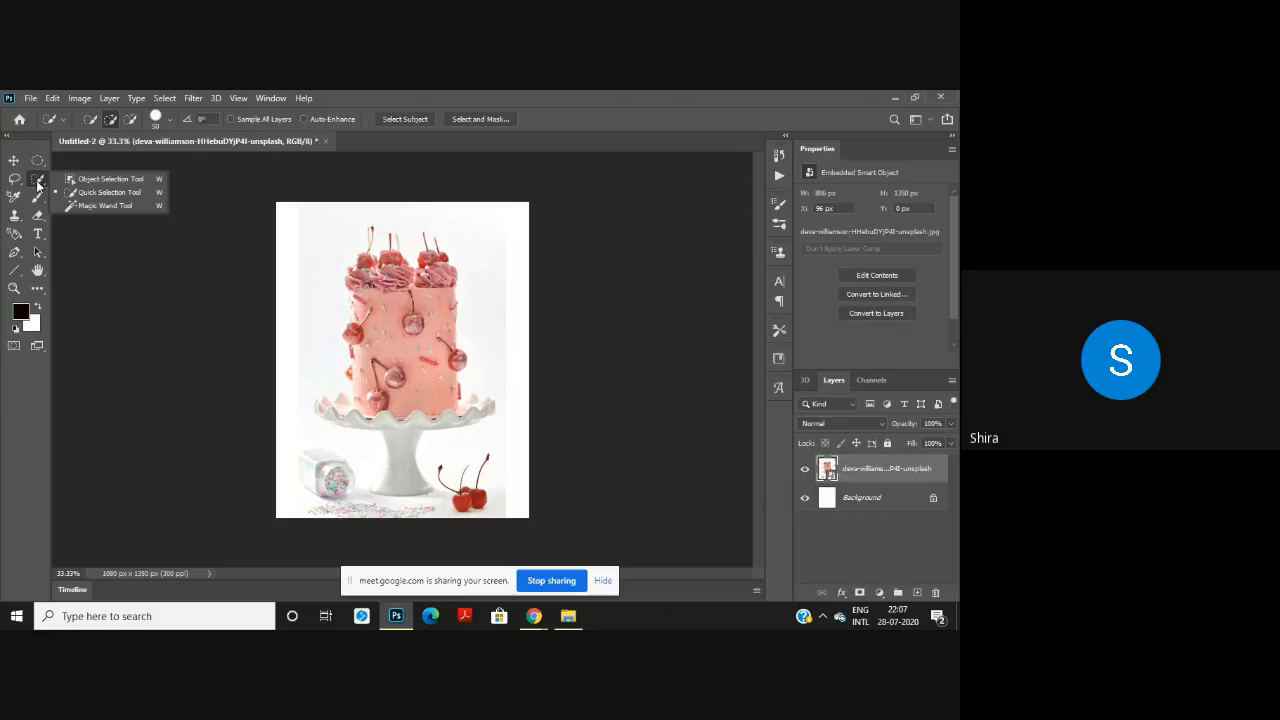
pyautogui.click(62, 192)
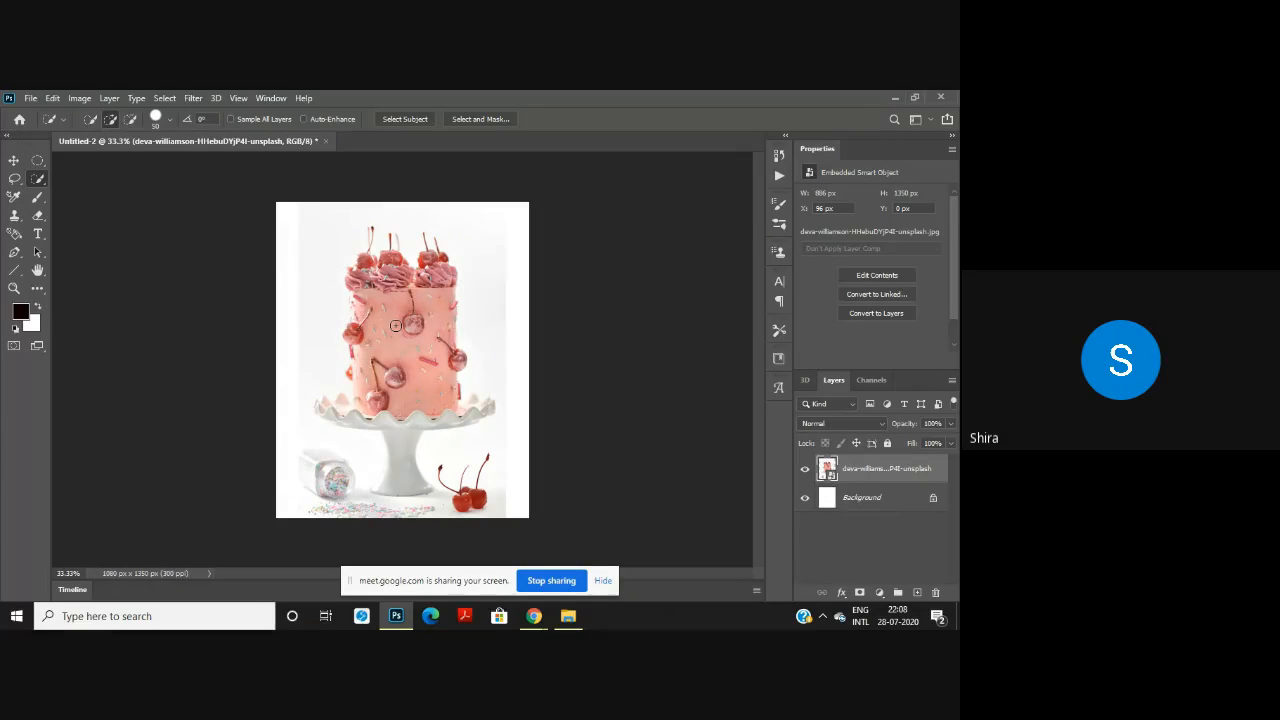
pyautogui.press('[')
pyautogui.press('[')
pyautogui.press('[')
pyautogui.press('[')
pyautogui.press(']')
pyautogui.press(']')
pyautogui.press(']')
pyautogui.press(']')
pyautogui.press(']')
pyautogui.press(']')
pyautogui.press(']')
pyautogui.press(']')
pyautogui.press(']')
pyautogui.press(']')
pyautogui.press(']')
pyautogui.press(']')
pyautogui.press(']')
pyautogui.press(']')
pyautogui.press('[')
pyautogui.moveTo(403, 323)
pyautogui.mouseDown()
pyautogui.moveTo(410, 345)
pyautogui.moveTo(389, 387)
pyautogui.moveTo(439, 401)
pyautogui.moveTo(376, 383)
pyautogui.moveTo(384, 357)
pyautogui.mouseUp()
pyautogui.moveTo(366, 283); pyautogui.dragTo(402, 277)
# Step: Extend the selection over the plate and stand with a smaller brush, undoing one stroke beside the cake
pyautogui.press('[')
pyautogui.moveTo(331, 412)
pyautogui.mouseDown()
pyautogui.moveTo(425, 422)
pyautogui.moveTo(476, 408)
pyautogui.mouseUp()
pyautogui.moveTo(405, 446)
pyautogui.mouseDown()
pyautogui.moveTo(404, 476)
pyautogui.moveTo(384, 489)
pyautogui.mouseUp()
pyautogui.click(457, 329)
pyautogui.hotkey('ctrl', 'z')
pyautogui.click(460, 308)
# Step: Hide the placed cake photo layer and clear the selection, with a new empty layer on top
pyautogui.click(805, 468)
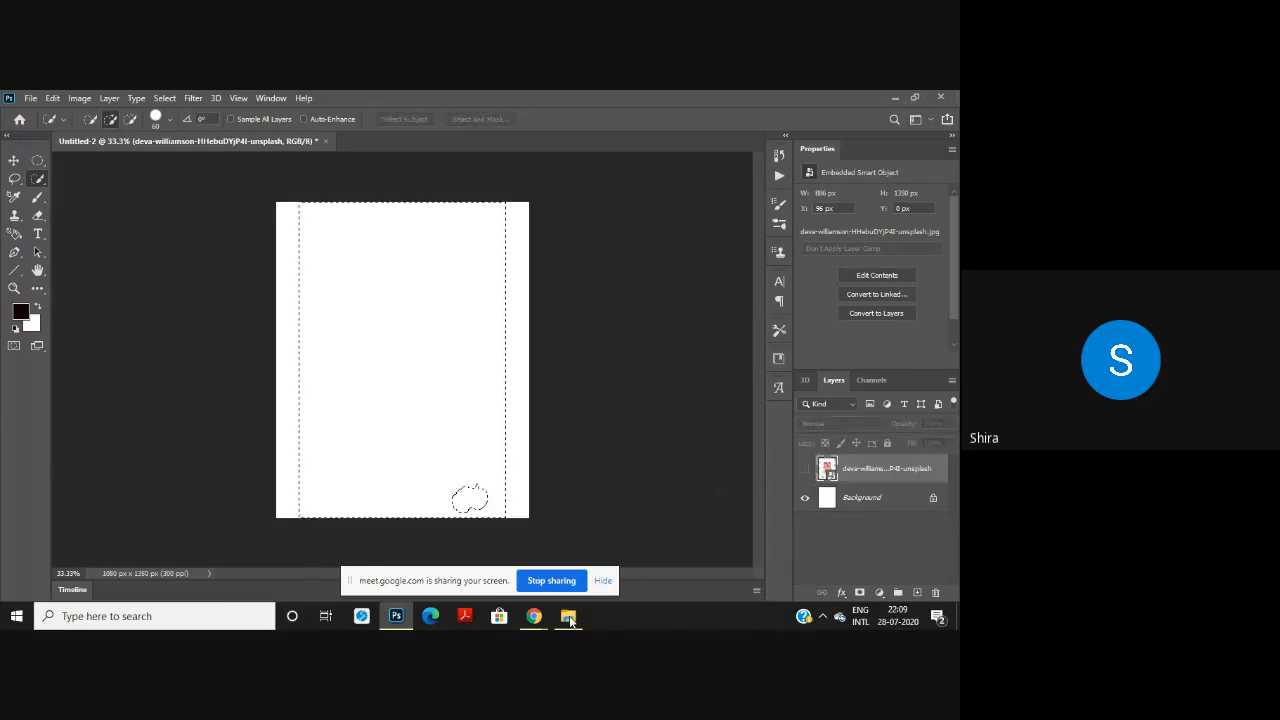
pyautogui.click(918, 592)
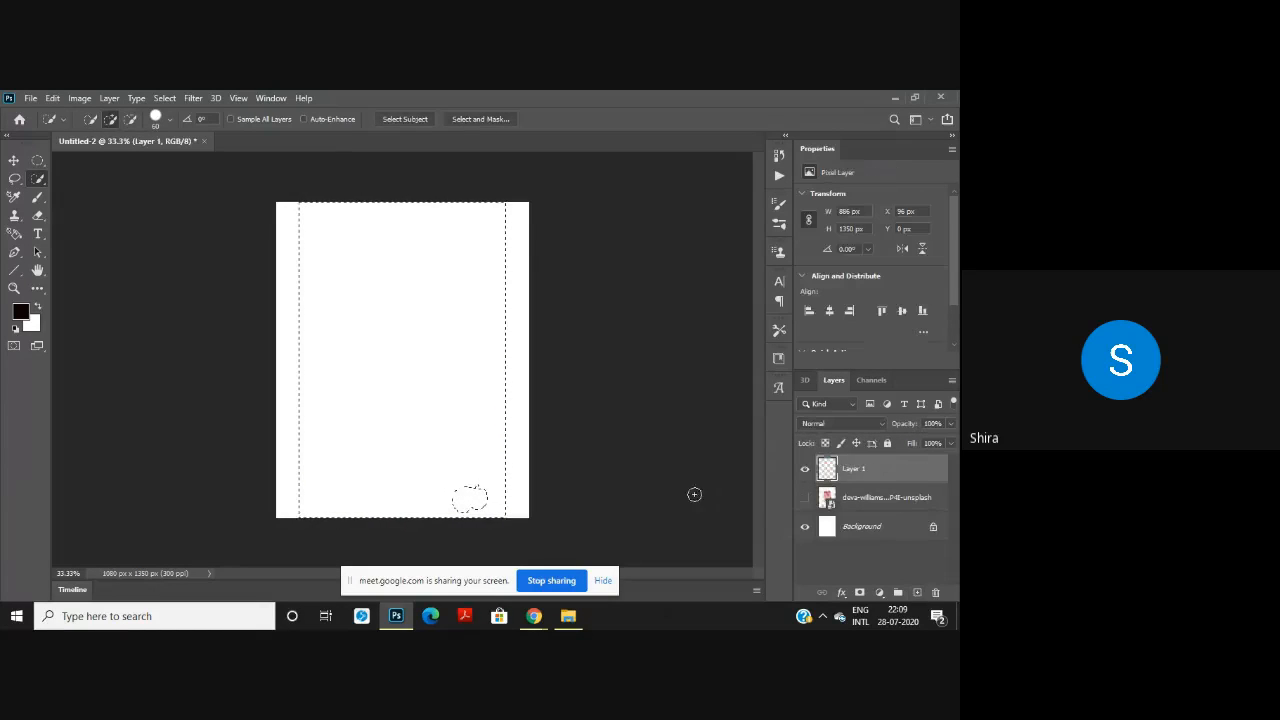
pyautogui.hotkey('ctrl', 'd')
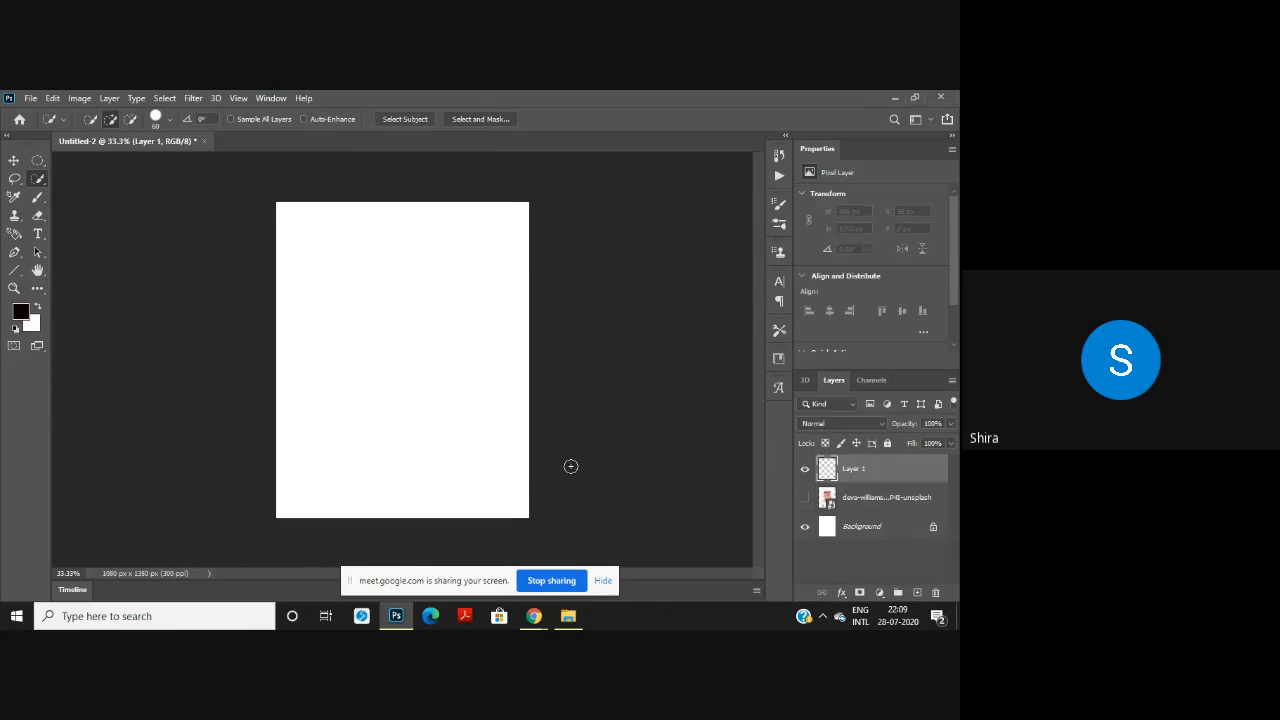
# Step: Place the pink cake photo from the unsplash photos folder on the canvas again and accept the placement
pyautogui.click(566, 615)
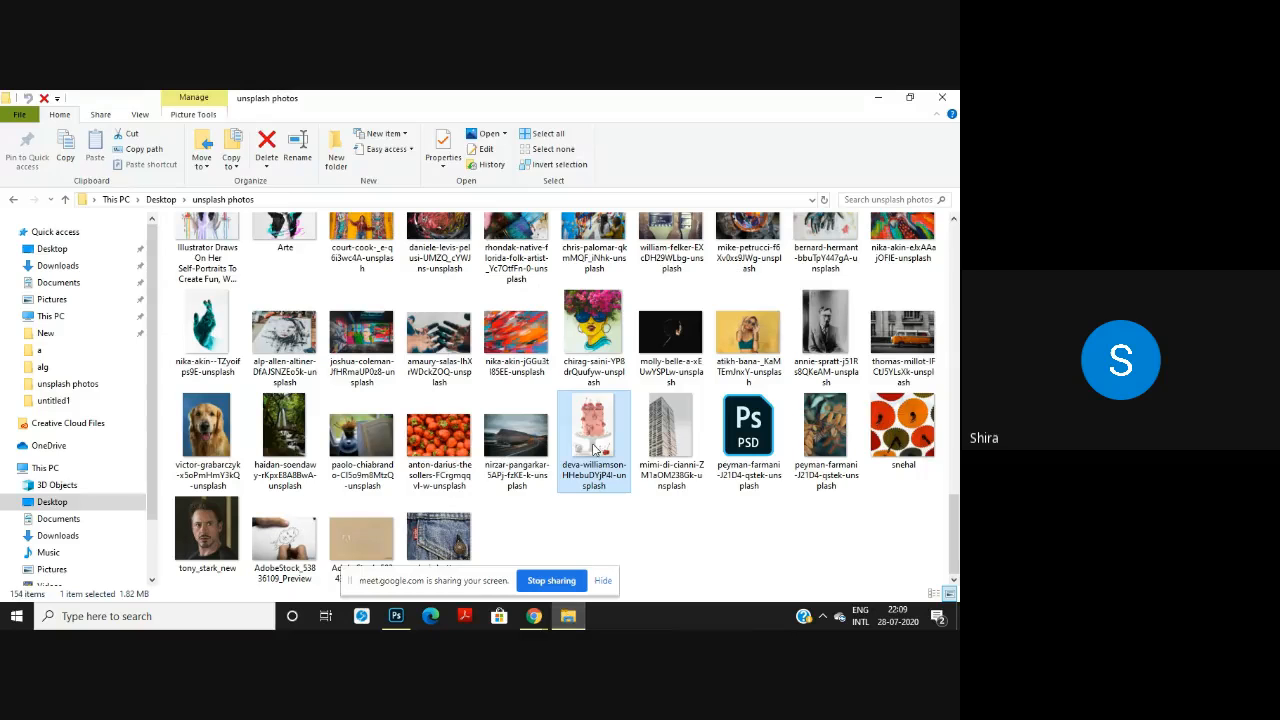
pyautogui.moveTo(595, 450); pyautogui.dragTo(409, 376)
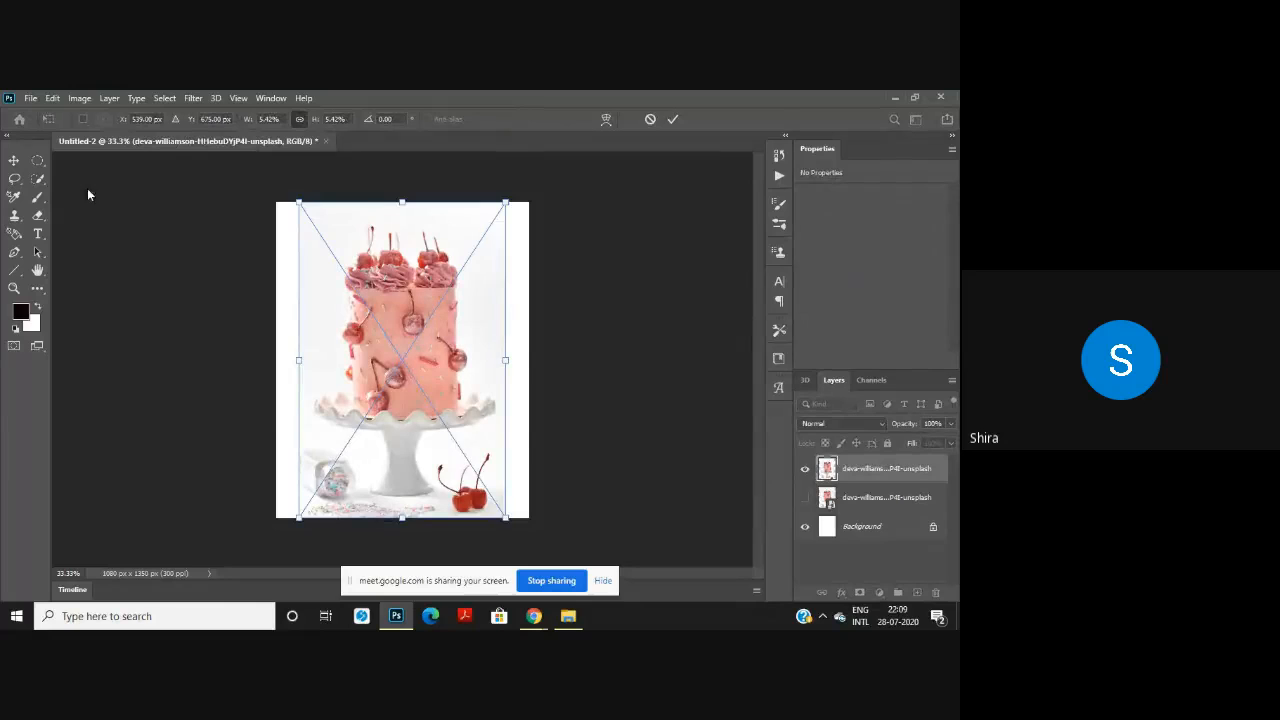
pyautogui.click(38, 182)
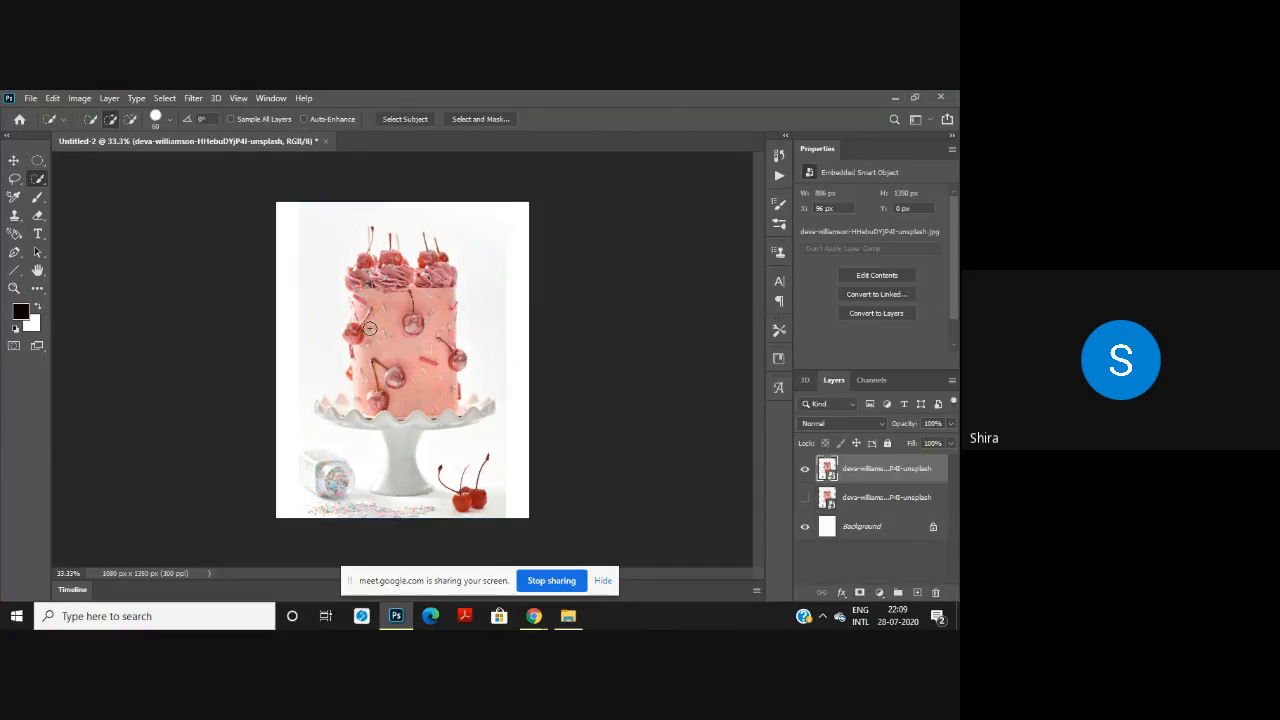
# Step: Select the cake body with the Quick Selection tool at a brush size of 125
pyautogui.press(']')
pyautogui.press(']')
pyautogui.press(']')
pyautogui.press(']')
pyautogui.press(']')
pyautogui.moveTo(406, 347)
pyautogui.mouseDown()
pyautogui.moveTo(374, 390)
pyautogui.moveTo(345, 382)
pyautogui.moveTo(370, 418)
pyautogui.moveTo(342, 397)
pyautogui.mouseUp()
# Step: Reduce the brush to 70 and refine the selection, removing the excess beside the cake's base and including the frosting
pyautogui.press('alt')
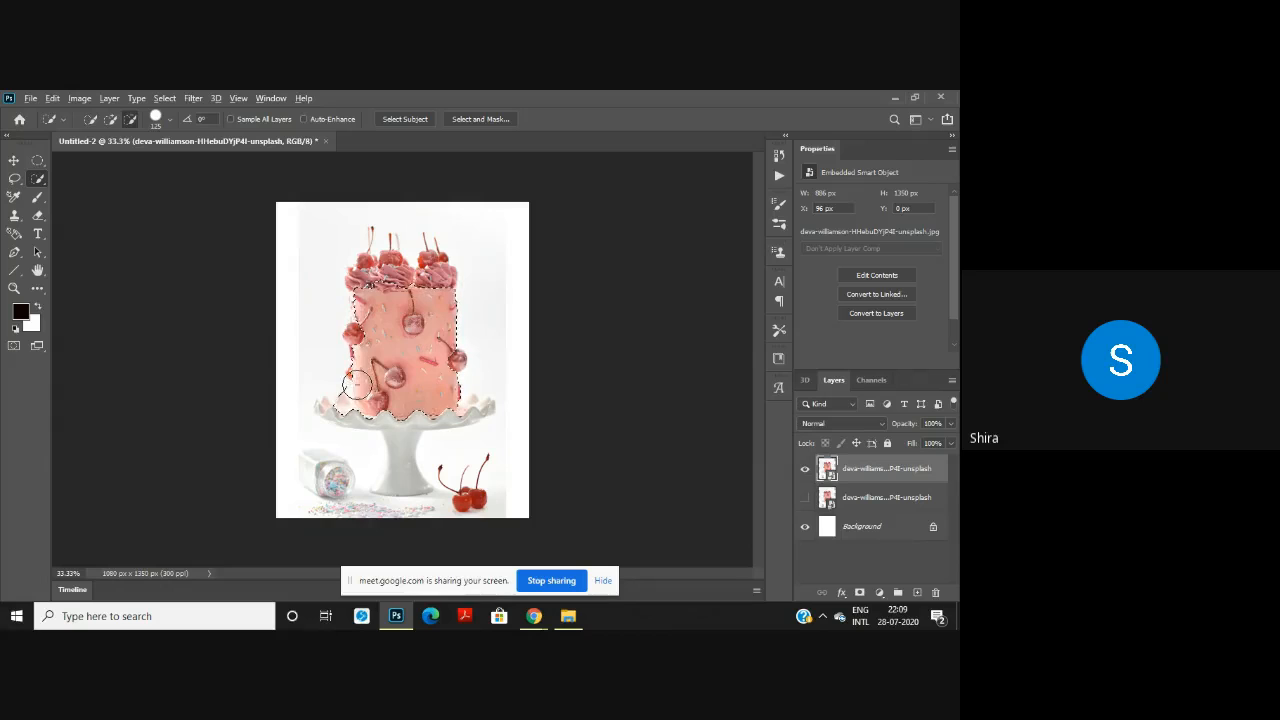
pyautogui.press('[')
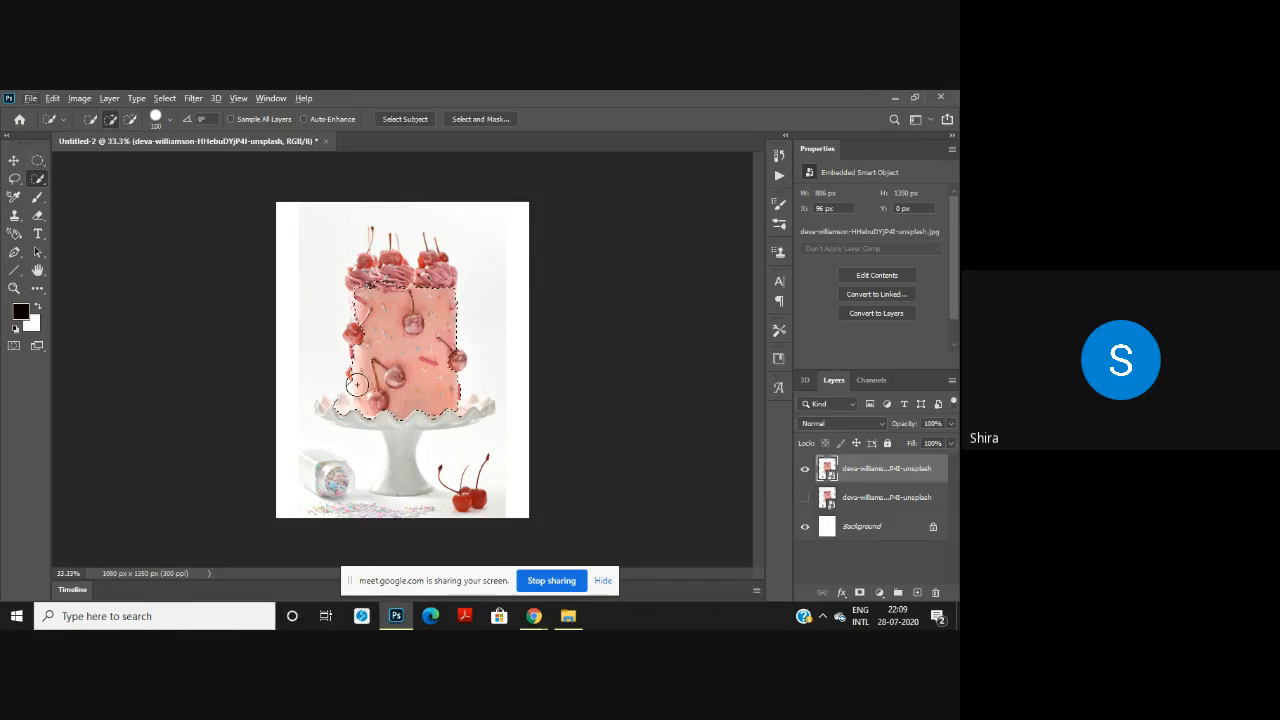
pyautogui.press('[')
pyautogui.press('[')
pyautogui.press('[')
pyautogui.press('alt')
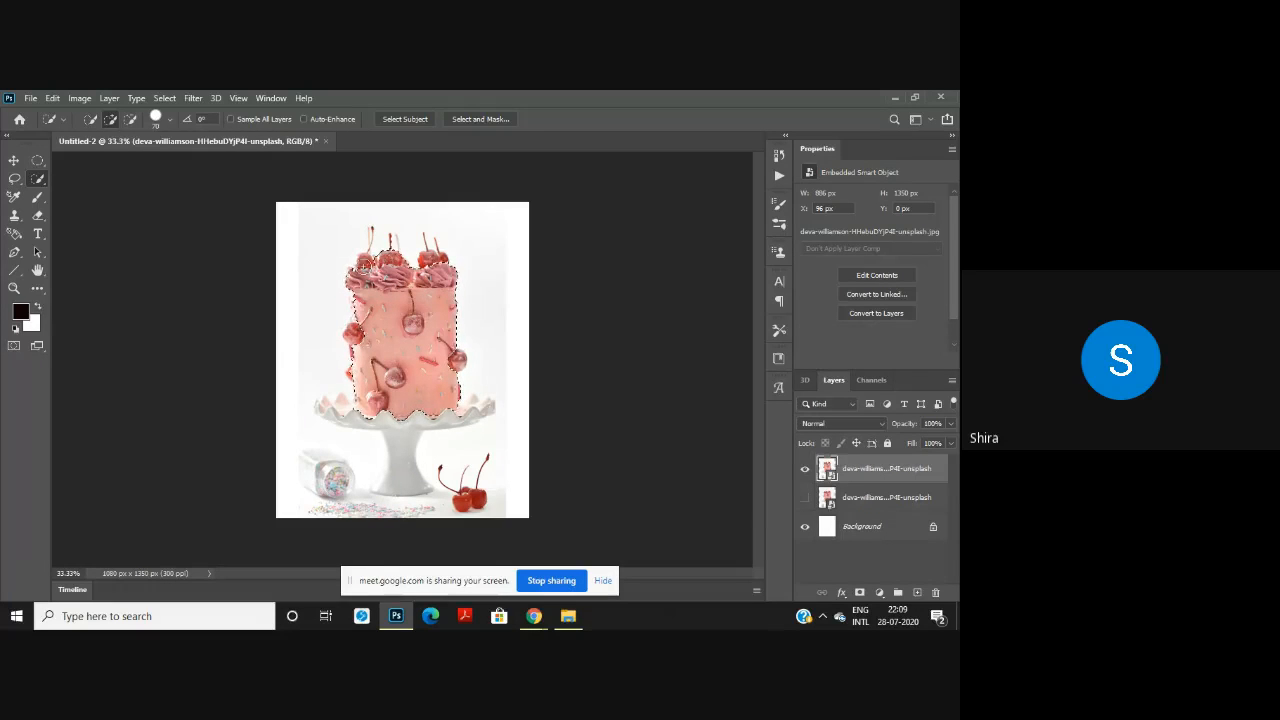
# Step: Extend the selection to the cherries on top, the scalloped plate and the stand, trimming the overspill
pyautogui.moveTo(432, 312); pyautogui.dragTo(437, 262)
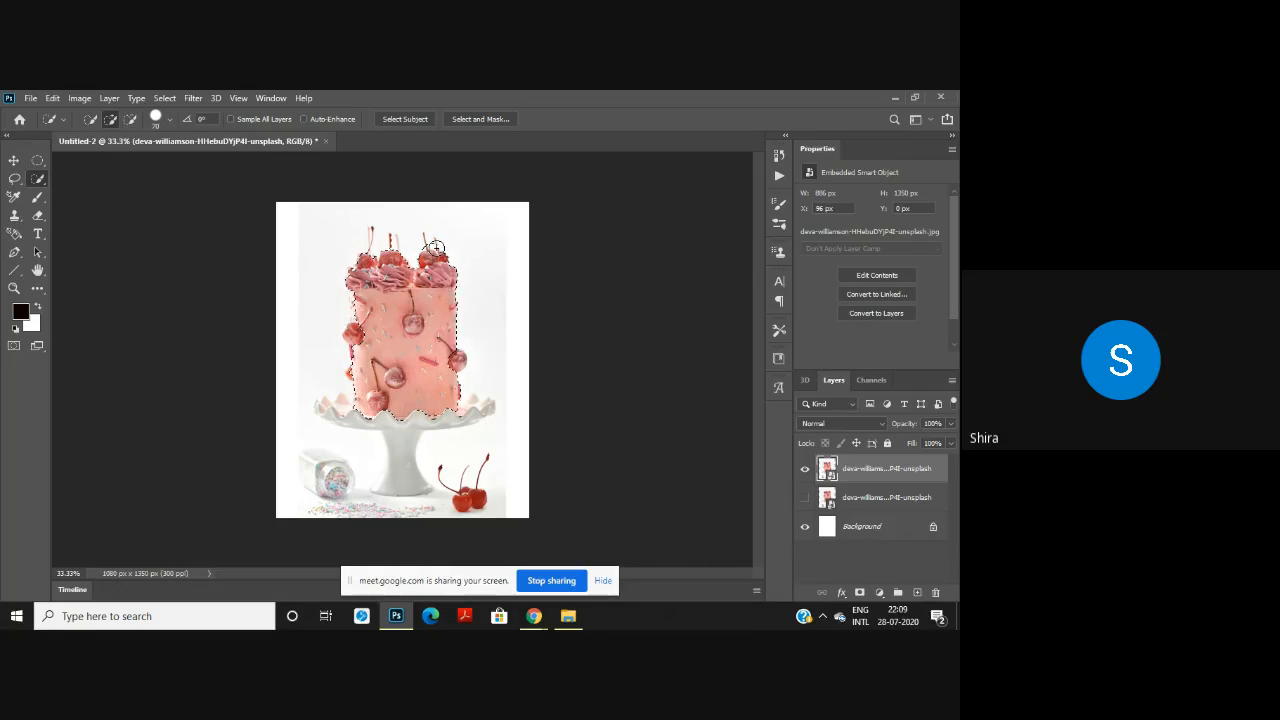
pyautogui.press('alt')
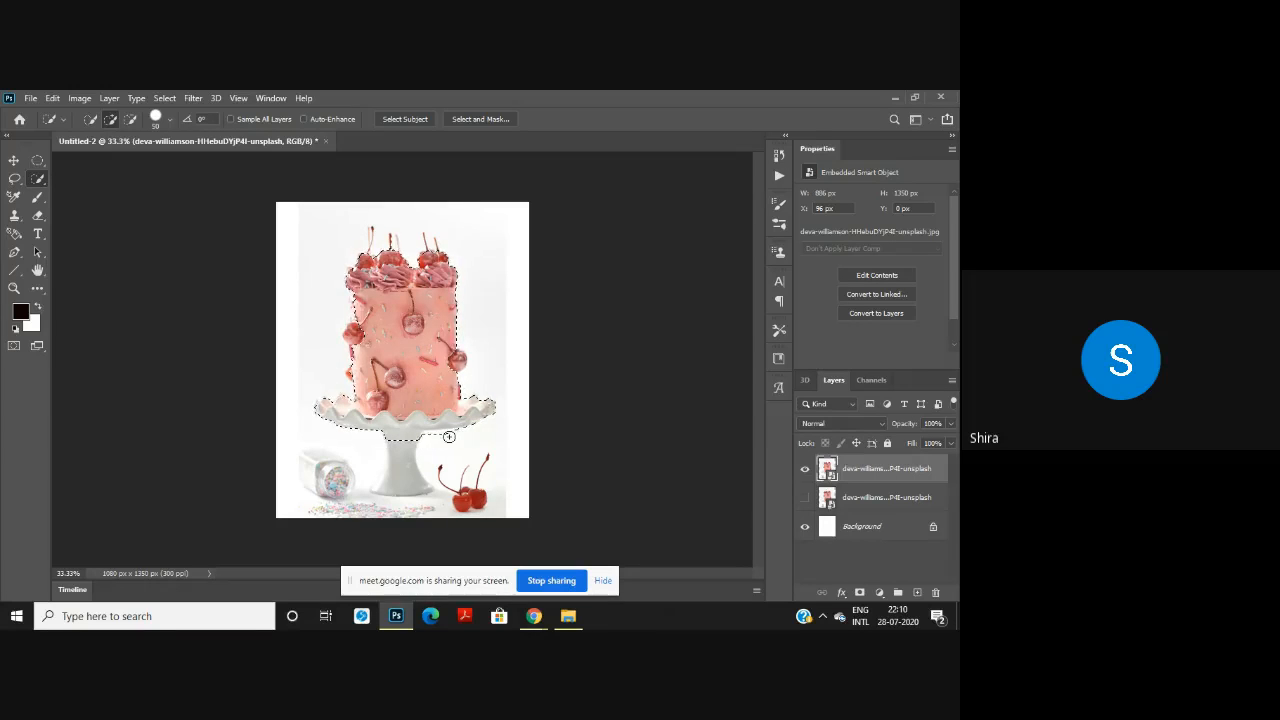
pyautogui.press('alt')
pyautogui.moveTo(402, 452)
pyautogui.mouseDown()
pyautogui.moveTo(410, 486)
pyautogui.moveTo(382, 488)
pyautogui.moveTo(398, 488)
pyautogui.mouseUp()
# Step: Copy the selected cake and stand to their own layer with the photo layer hidden, and shift the cutout slightly left
pyautogui.hotkey('ctrl', 'j')
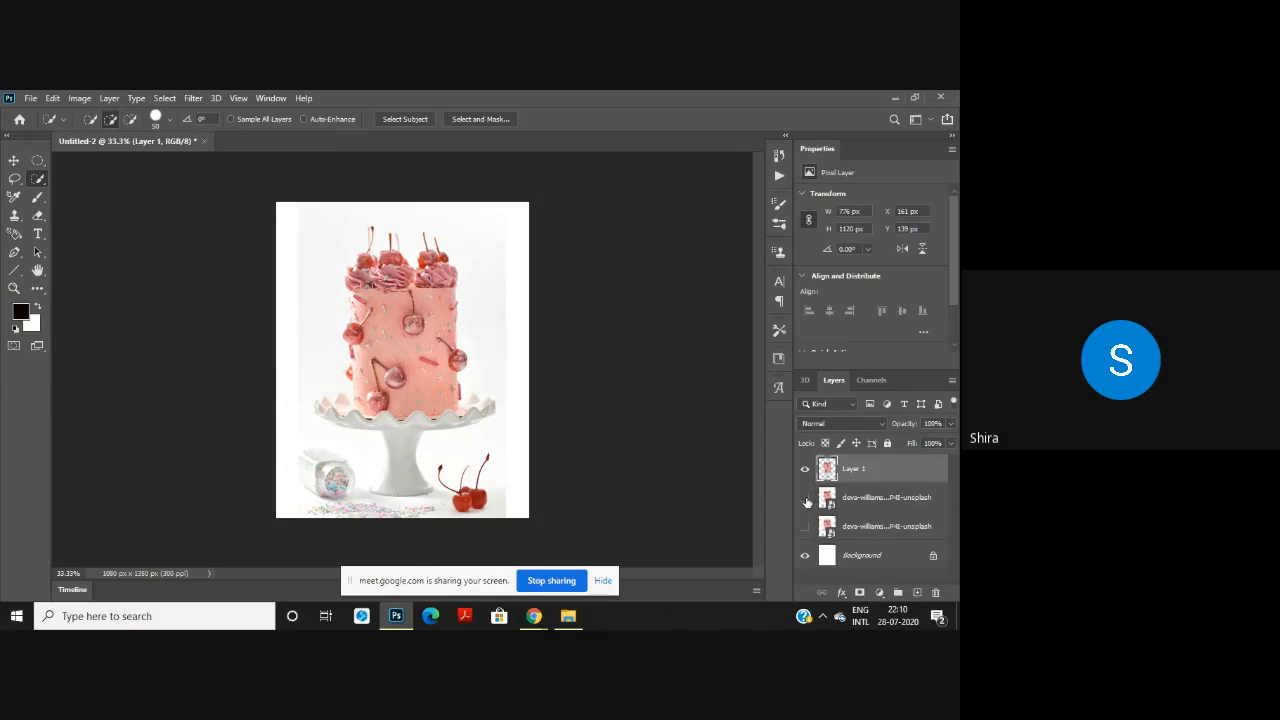
pyautogui.click(805, 498)
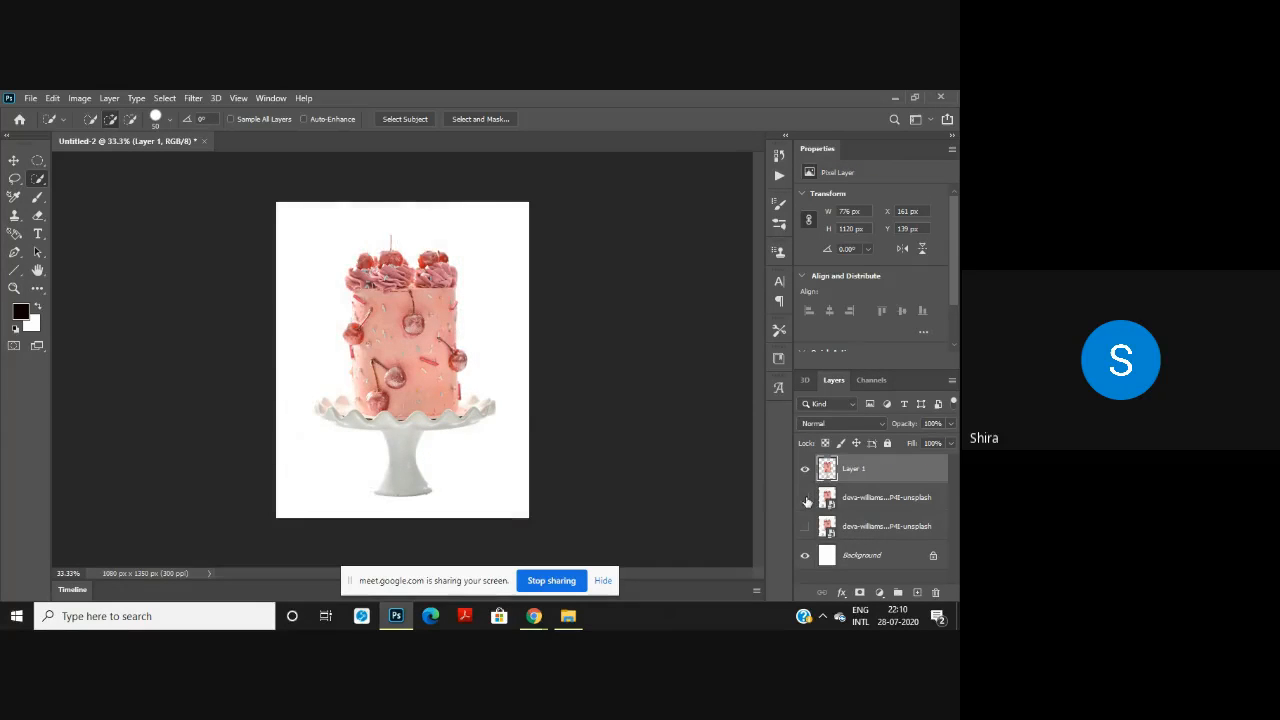
pyautogui.click(13, 160)
pyautogui.moveTo(338, 326); pyautogui.dragTo(389, 321)
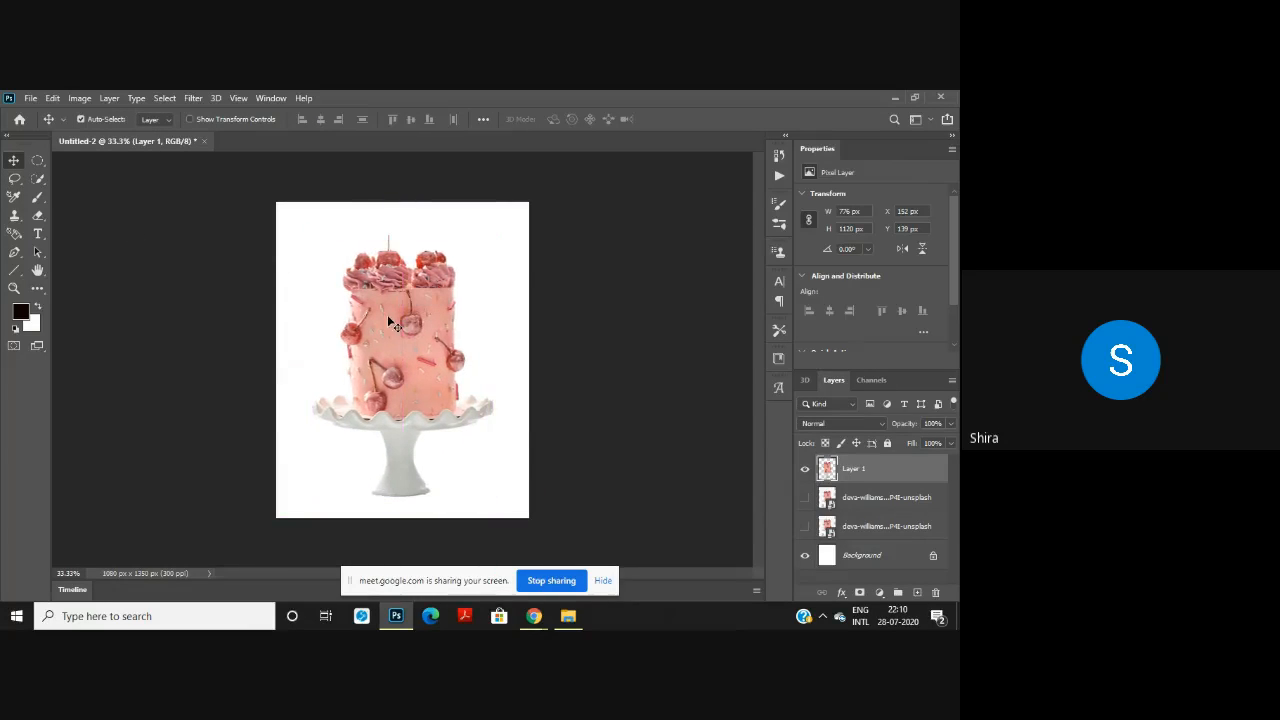
# Step: Add a black-filled layer behind the cake cutout and move the cutout toward the canvas's upper left
pyautogui.click(917, 592)
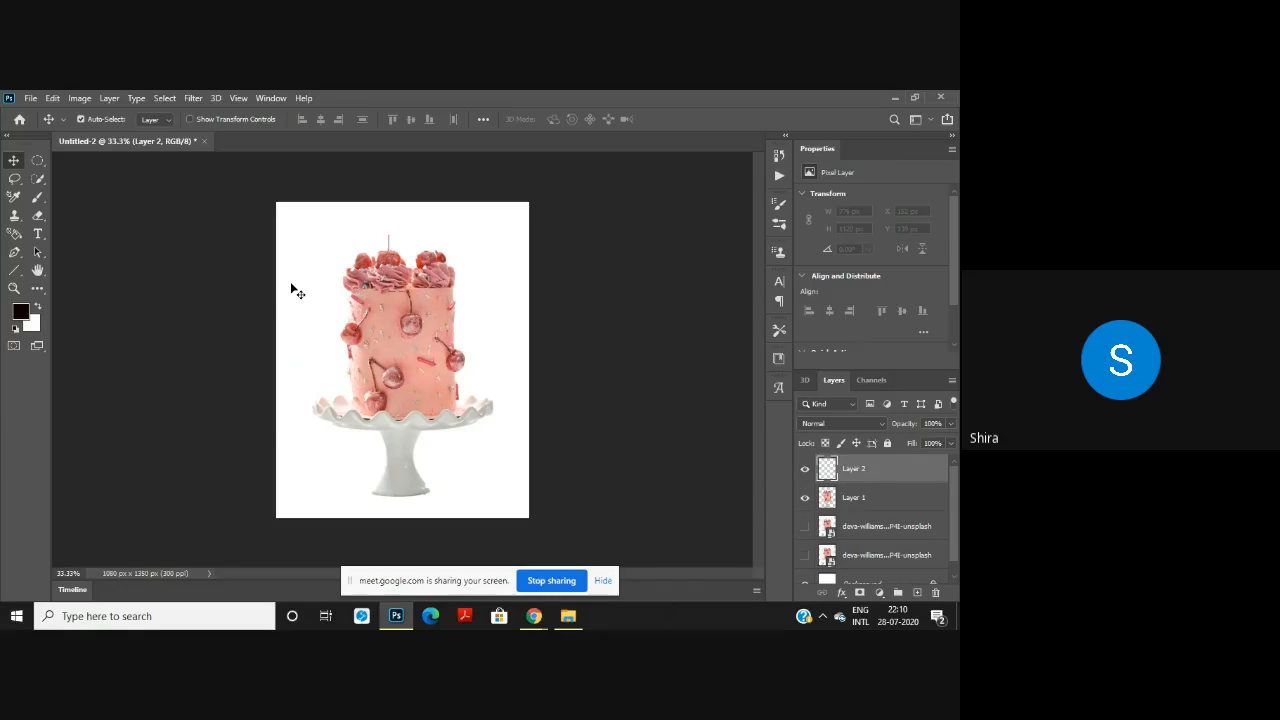
pyautogui.hotkey('alt', 'BackSpace')
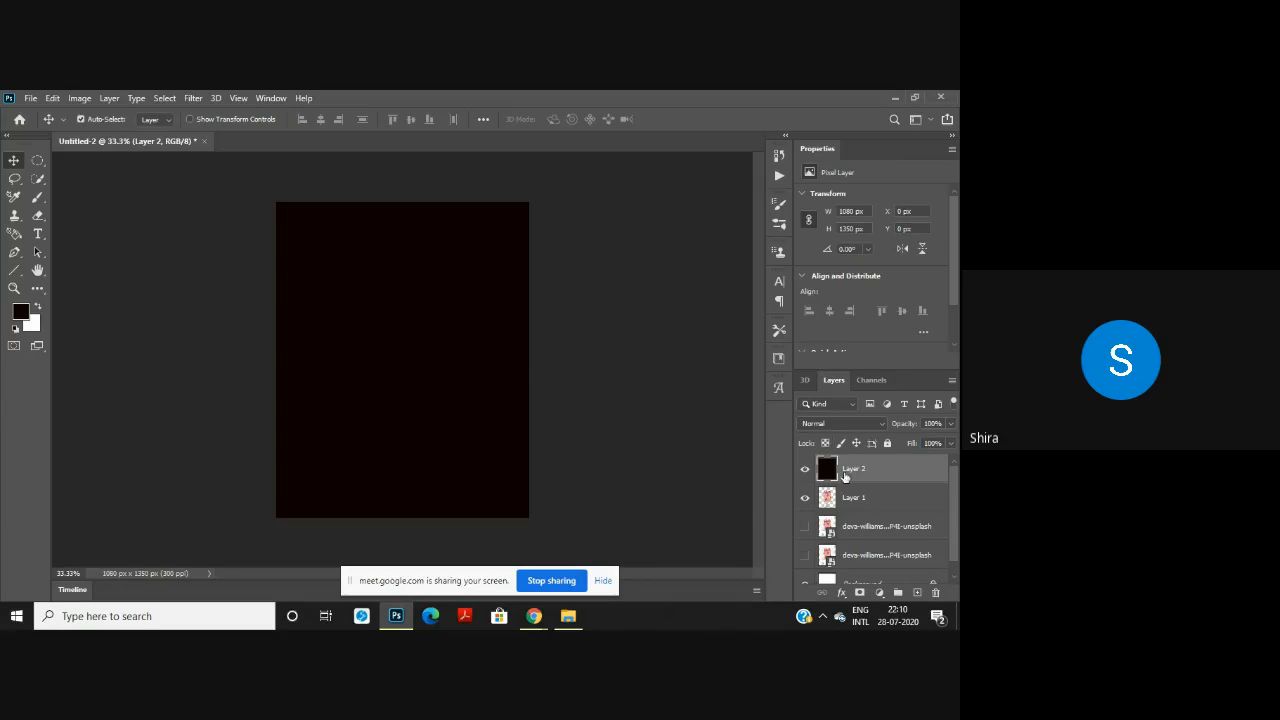
pyautogui.click(860, 497)
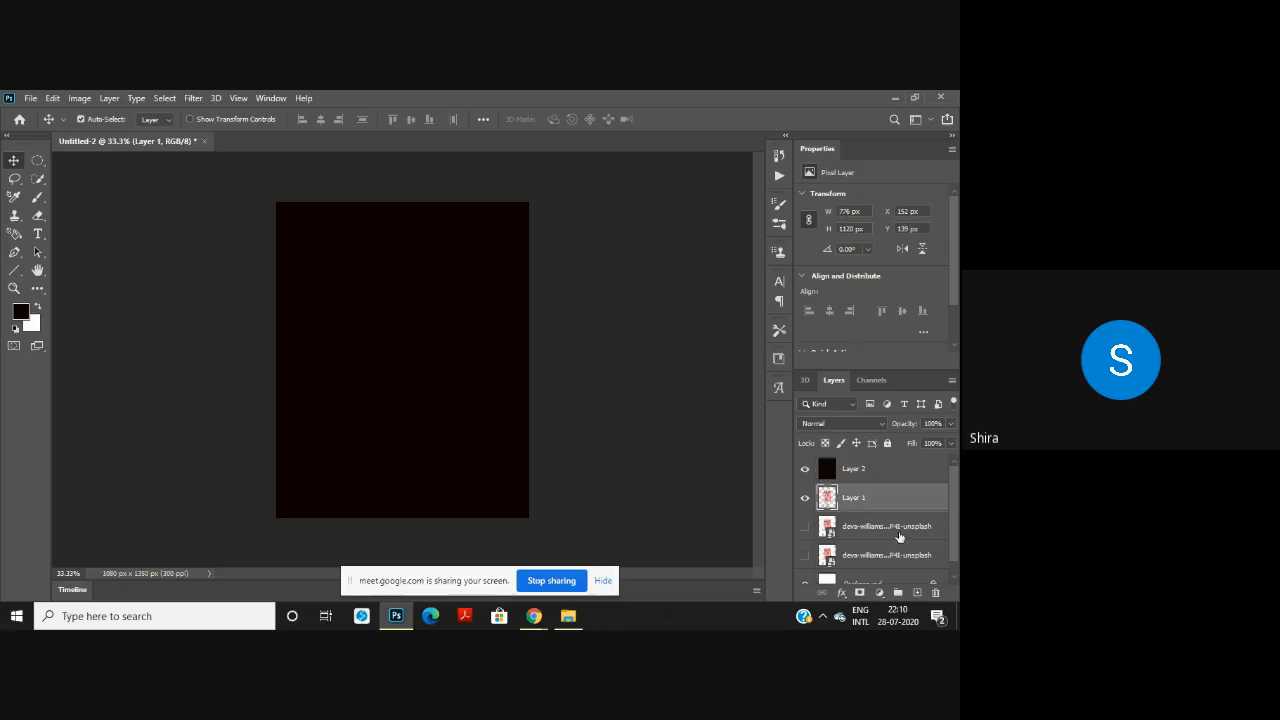
pyautogui.moveTo(884, 510); pyautogui.dragTo(872, 466)
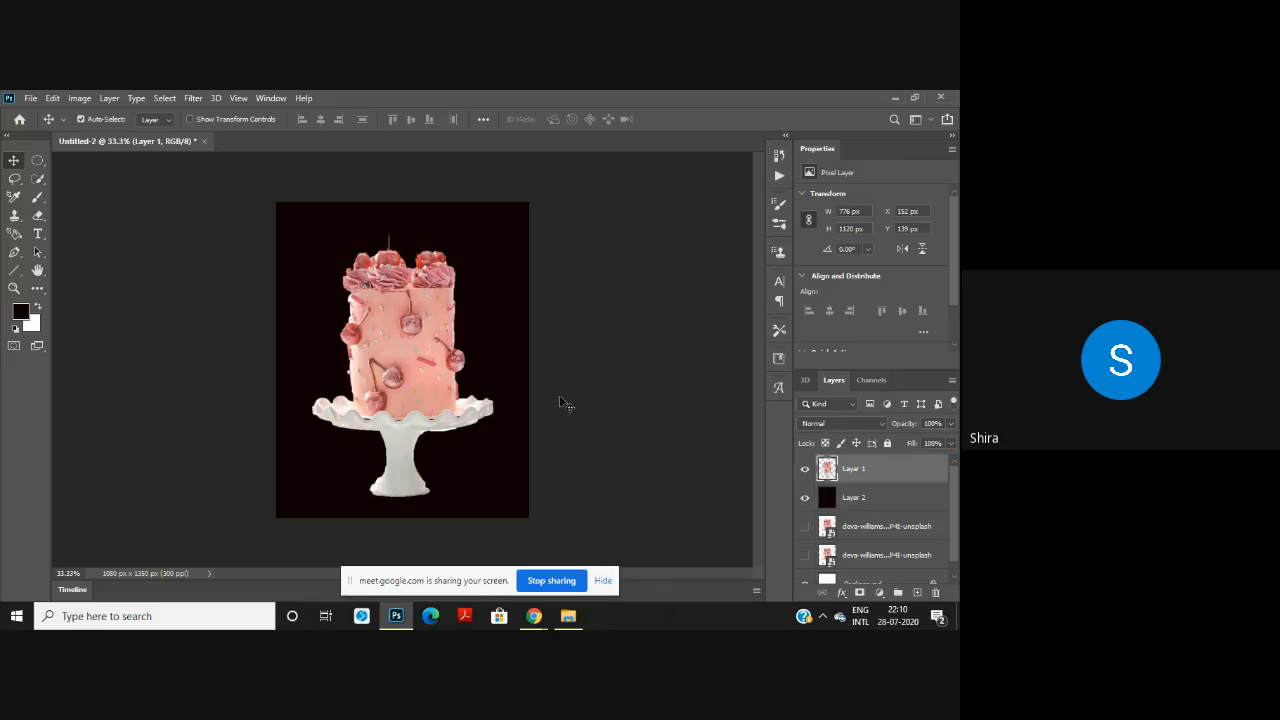
pyautogui.moveTo(404, 302); pyautogui.dragTo(430, 308)
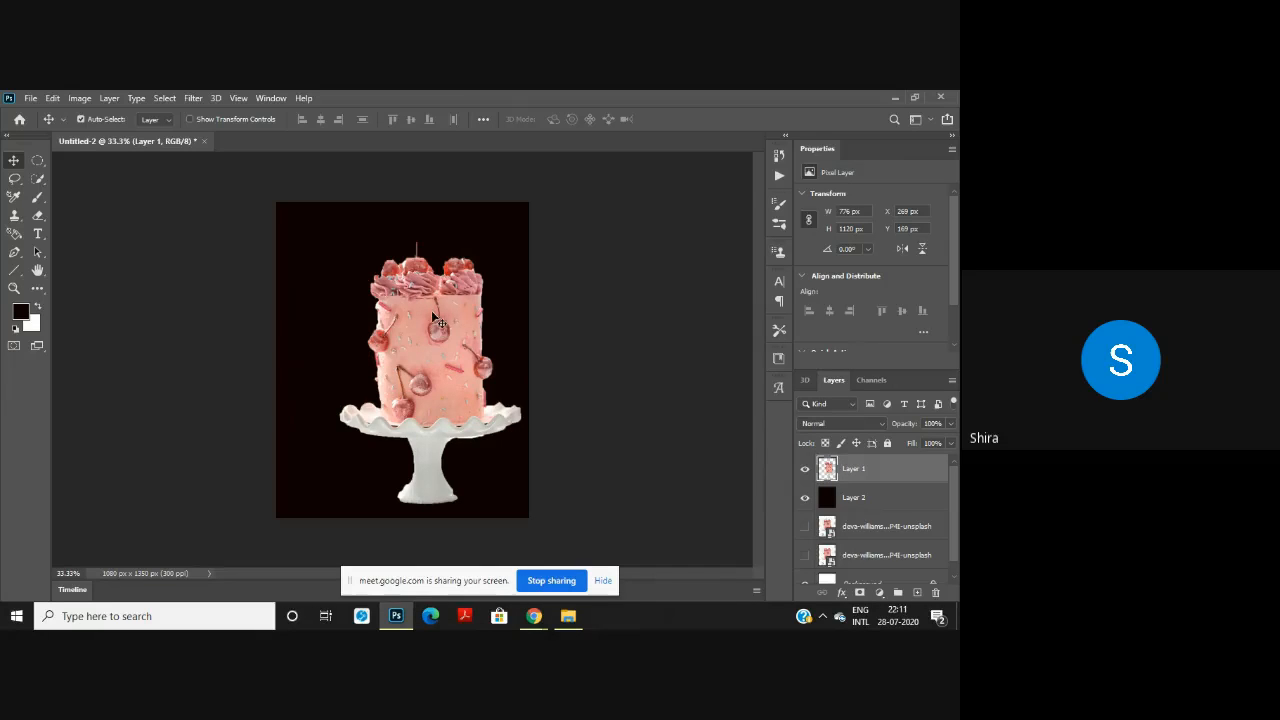
pyautogui.moveTo(430, 308); pyautogui.dragTo(380, 272)
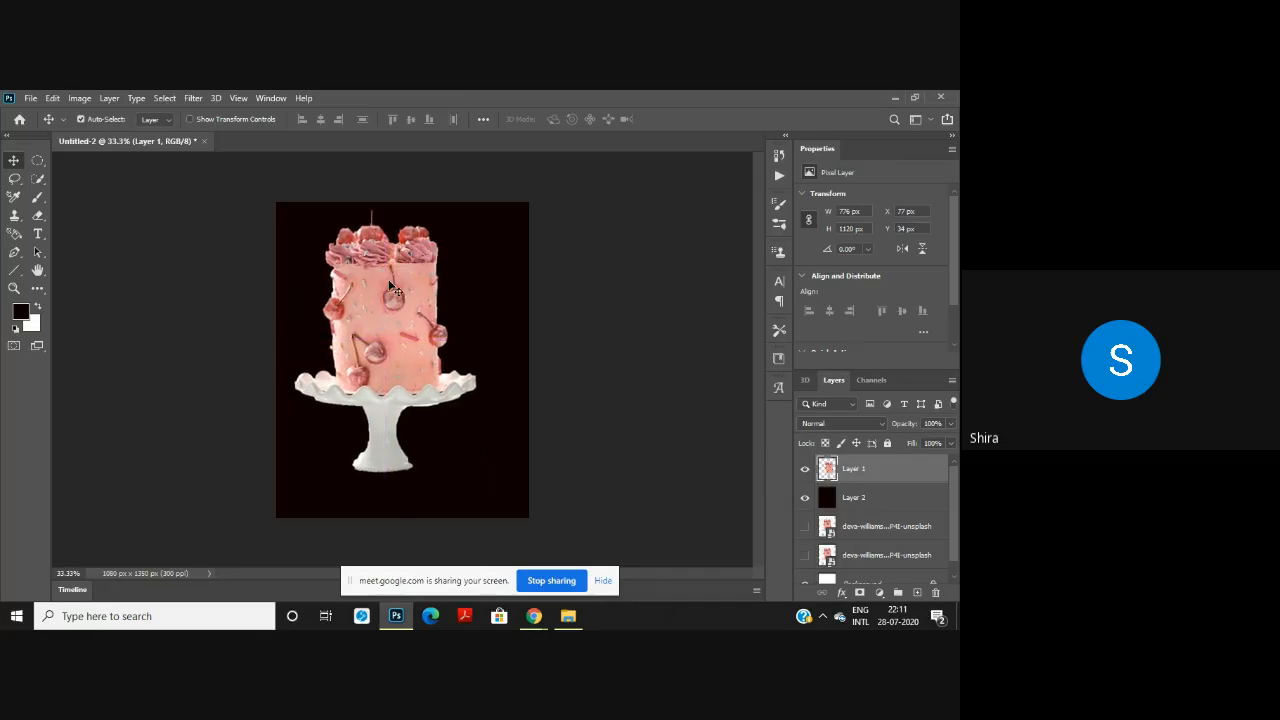
# Step: Choose the Magic Wand tool and open the grey landscape photo beside the cake photo in unsplash photos as a separate document
pyautogui.click(41, 184)
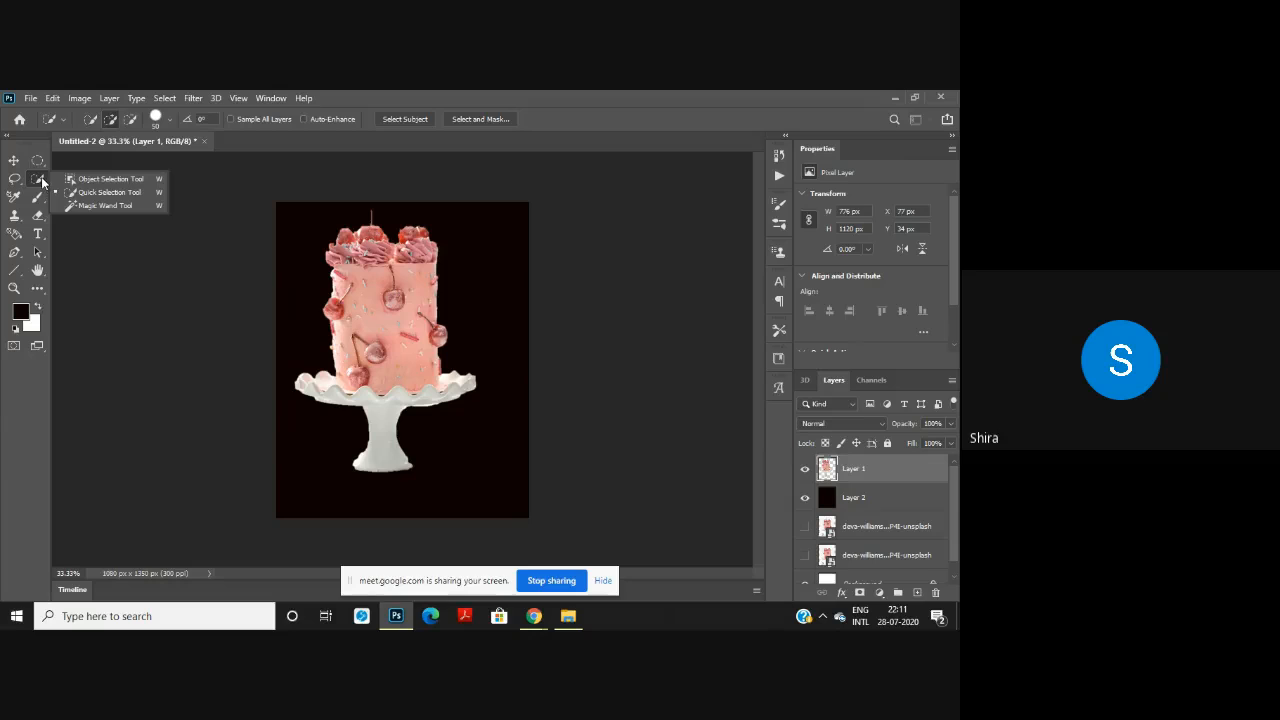
pyautogui.click(42, 184)
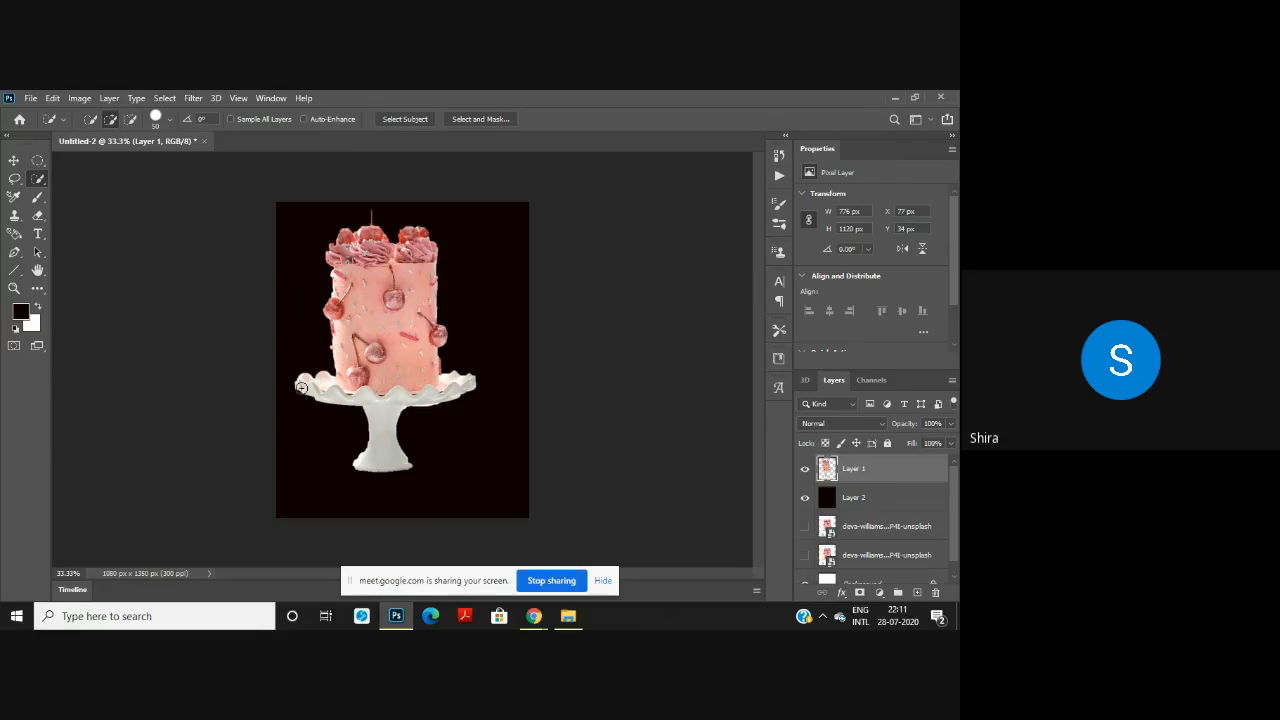
pyautogui.rightClick(45, 186)
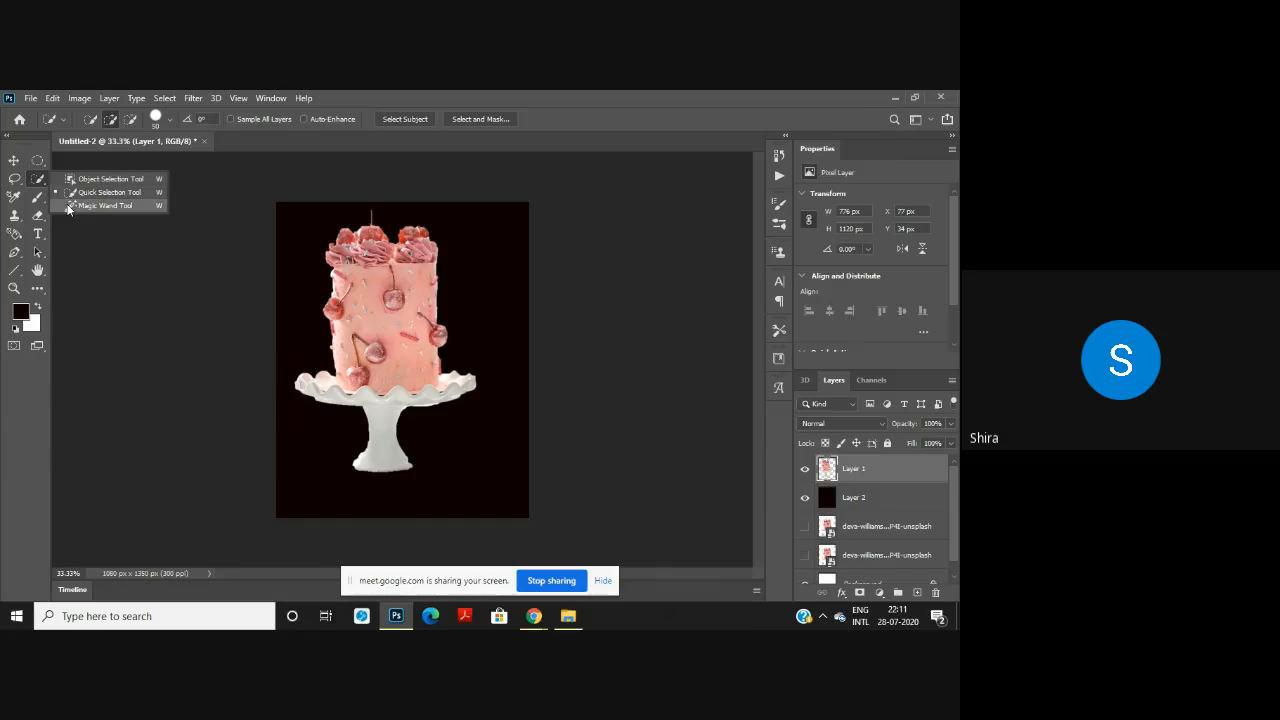
pyautogui.click(100, 205)
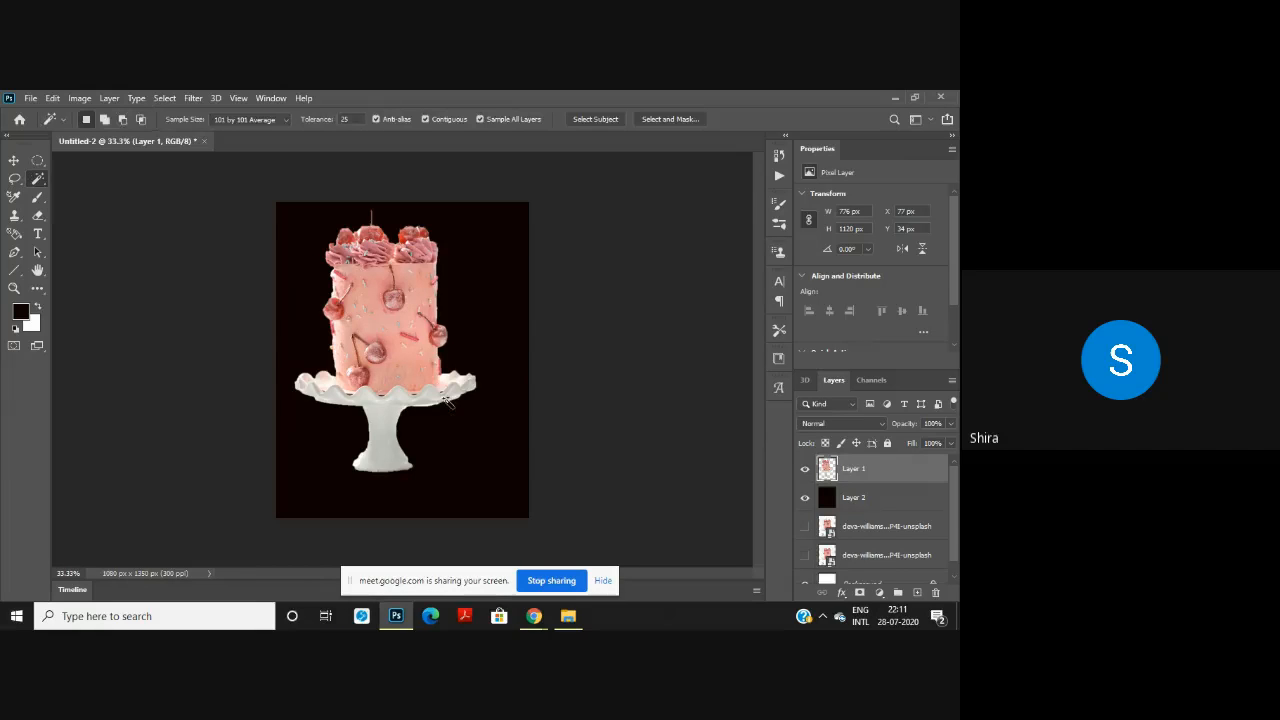
pyautogui.click(568, 616)
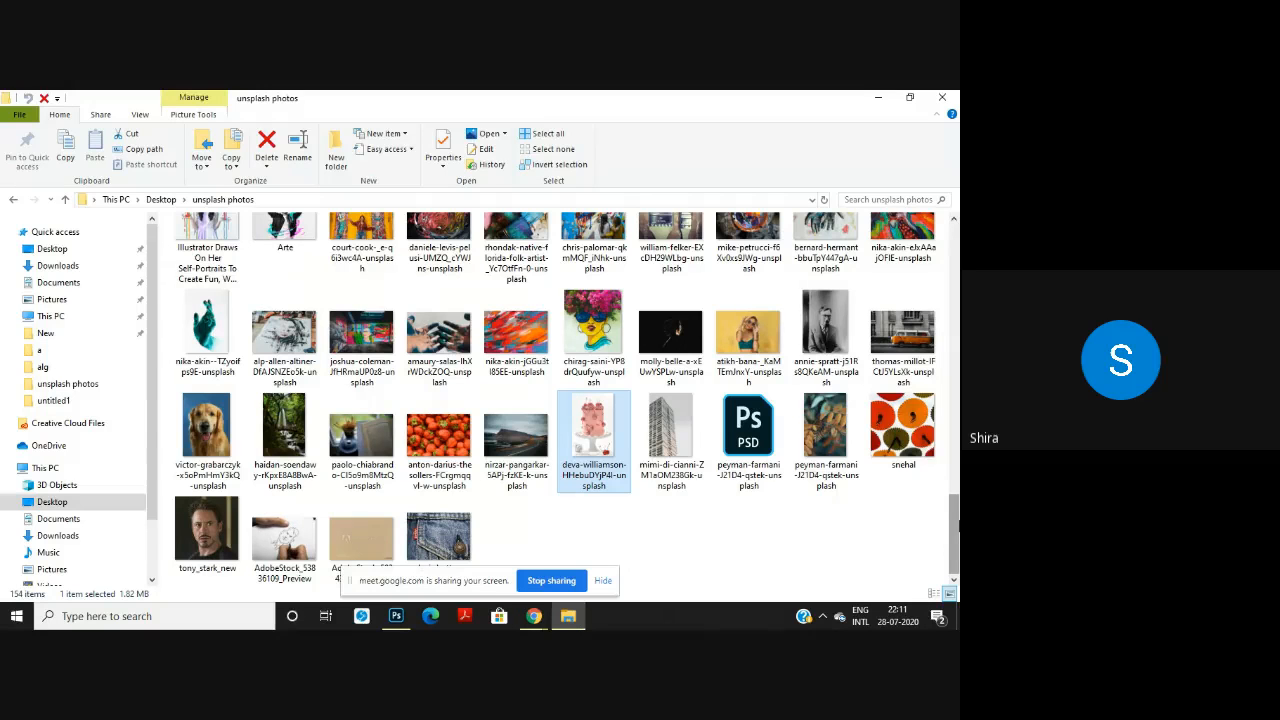
pyautogui.moveTo(955, 540); pyautogui.dragTo(955, 516)
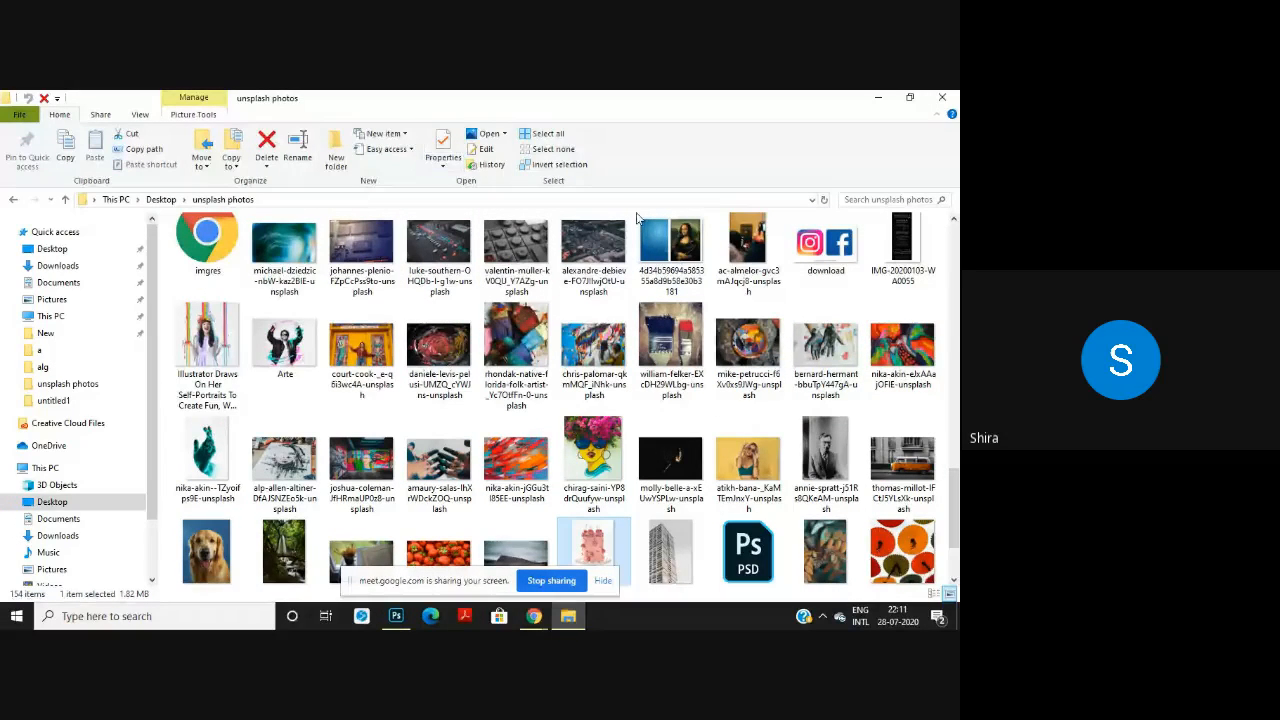
pyautogui.moveTo(955, 505); pyautogui.dragTo(957, 520)
pyautogui.moveTo(517, 441); pyautogui.dragTo(305, 141)
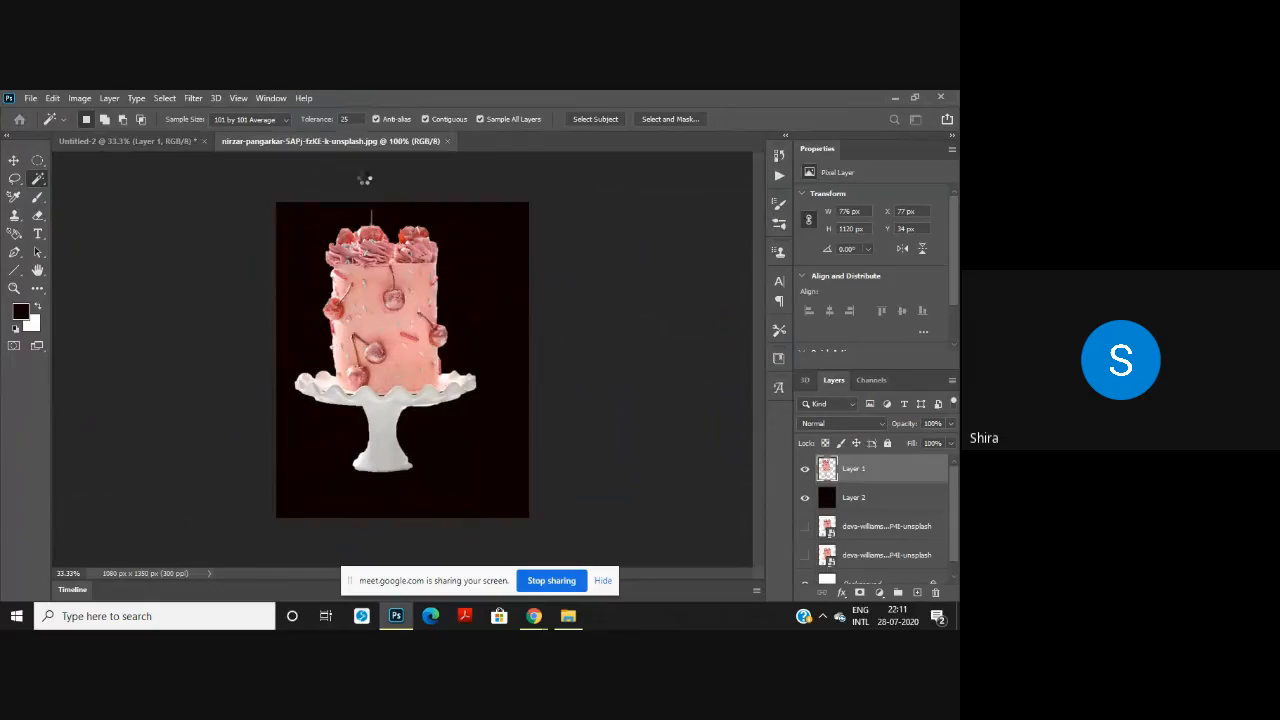
# Step: Compare the cake and landscape documents with the Move tool active, and convert the landscape's locked background to a regular layer
pyautogui.click(143, 138)
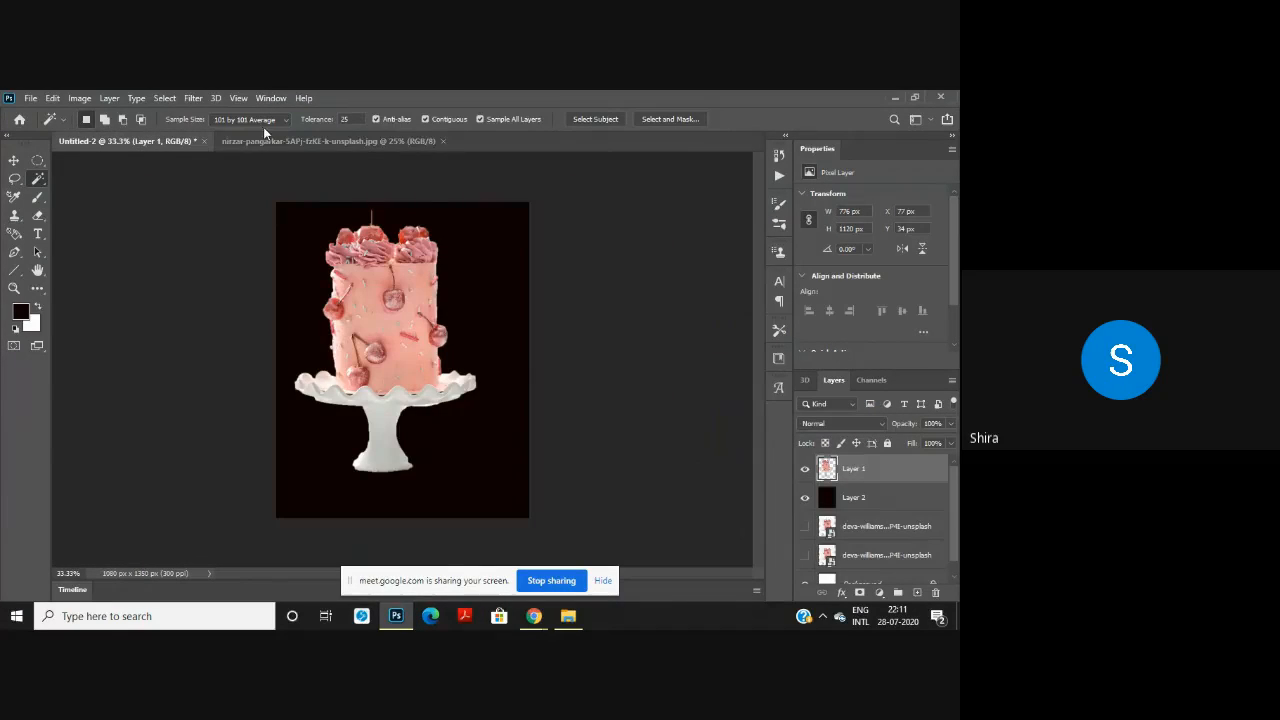
pyautogui.click(320, 141)
pyautogui.click(14, 160)
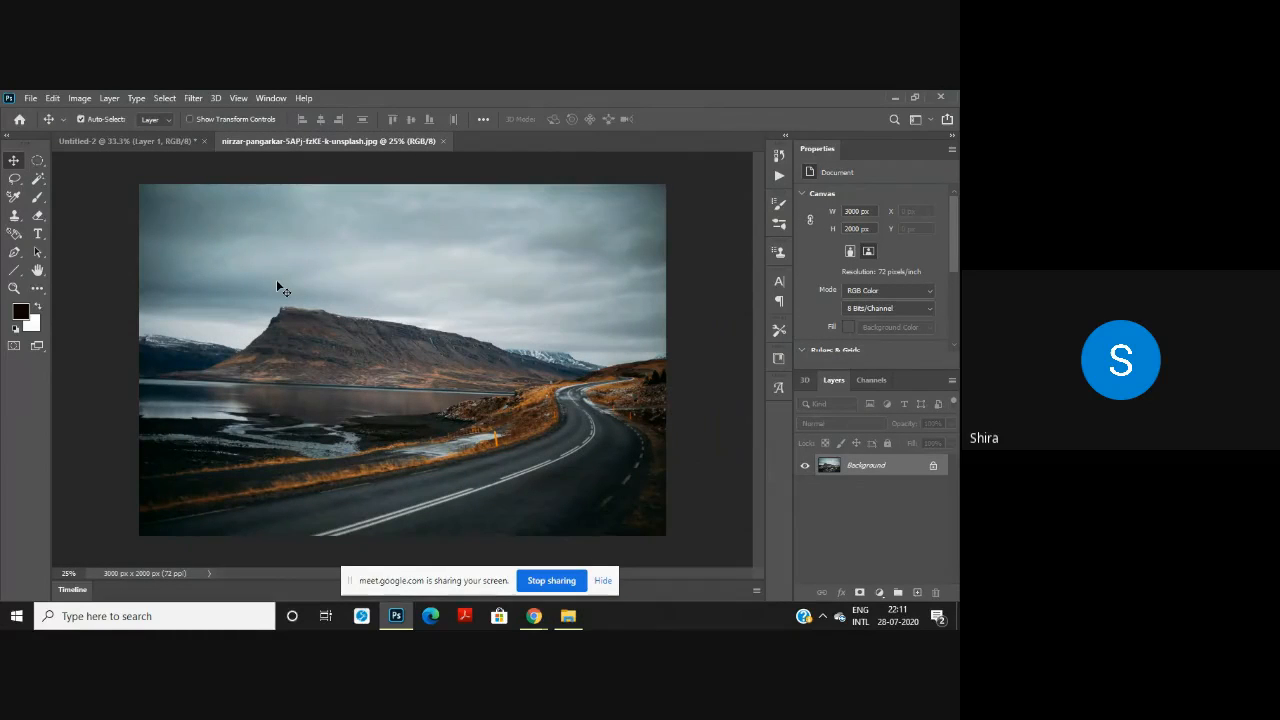
pyautogui.click(104, 148)
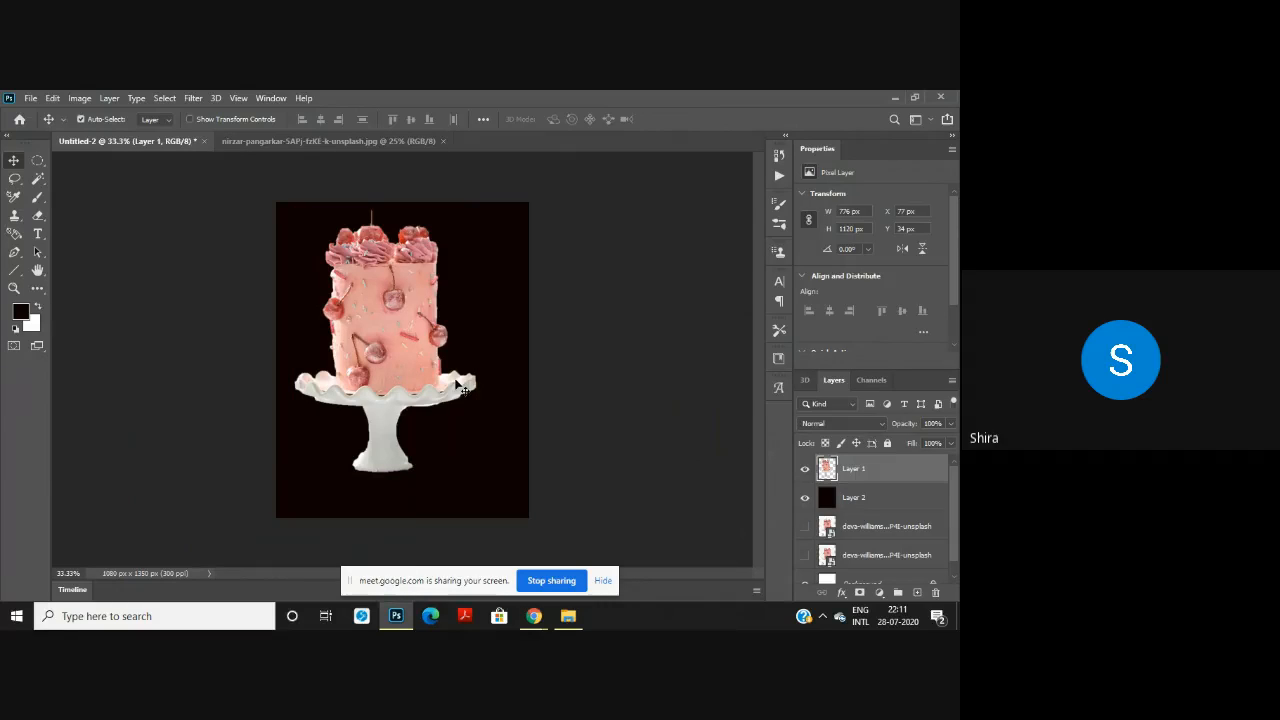
pyautogui.click(287, 142)
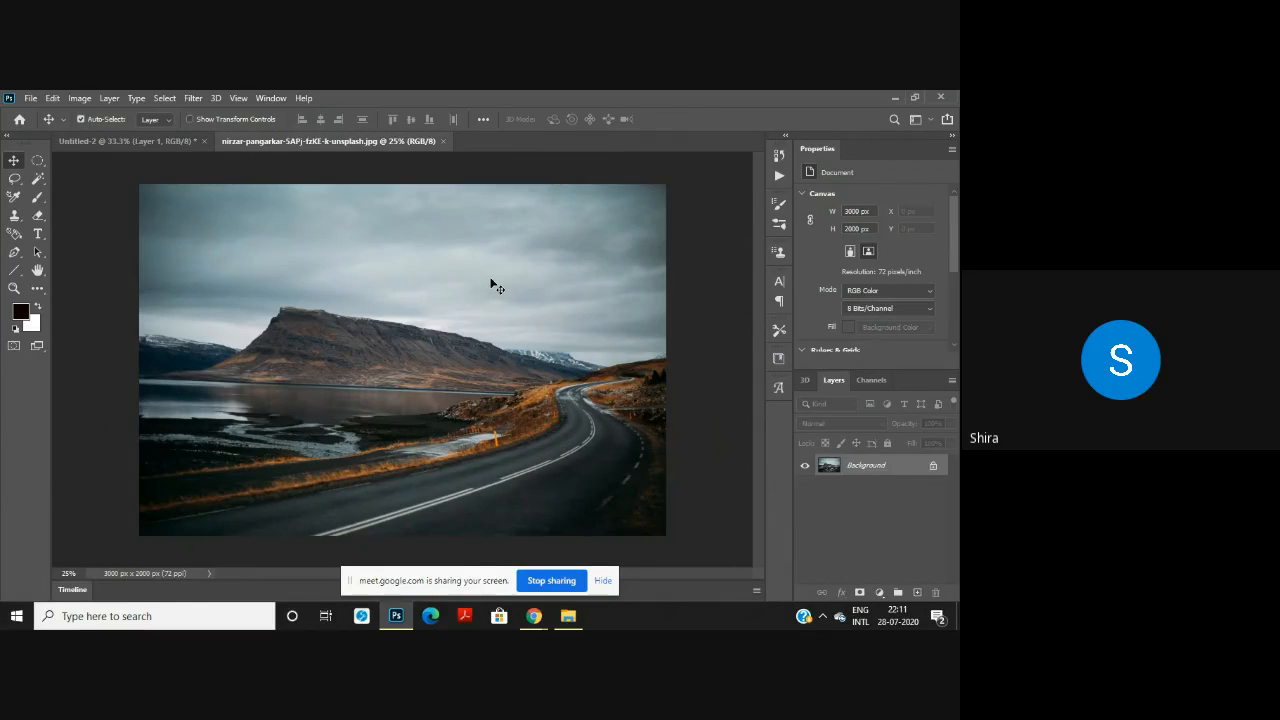
pyautogui.doubleClick(900, 467)
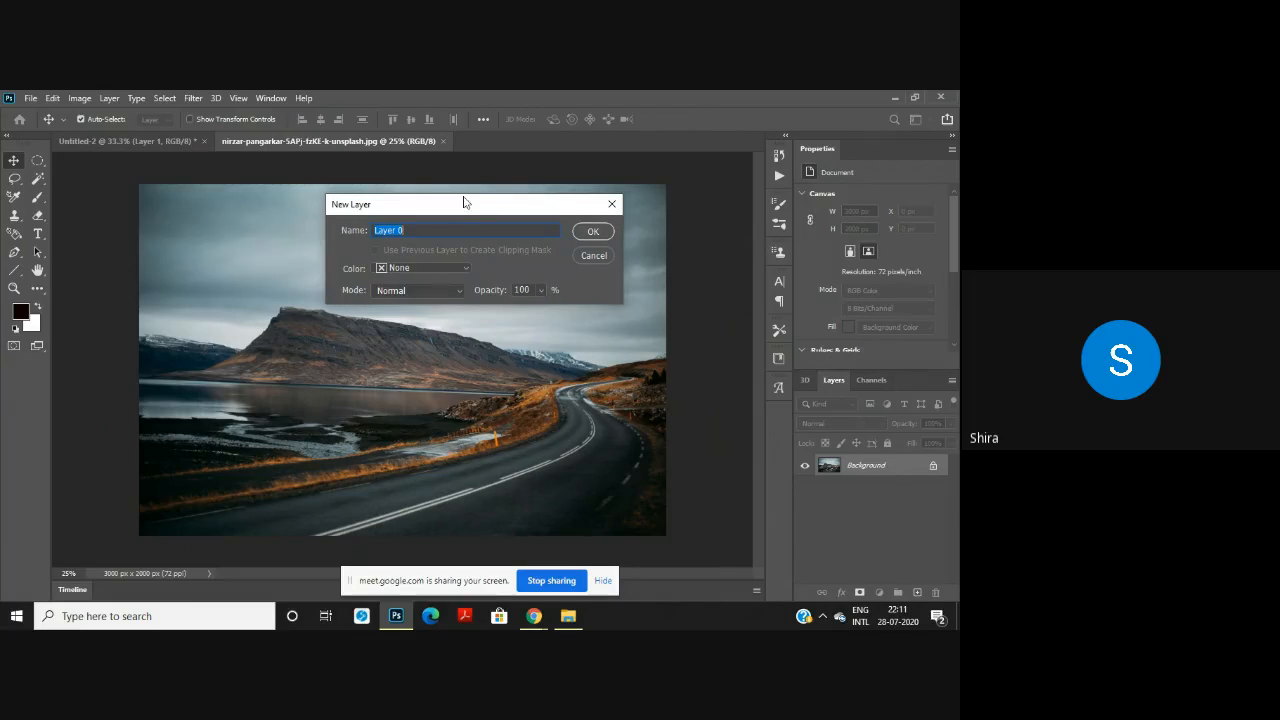
pyautogui.click(593, 232)
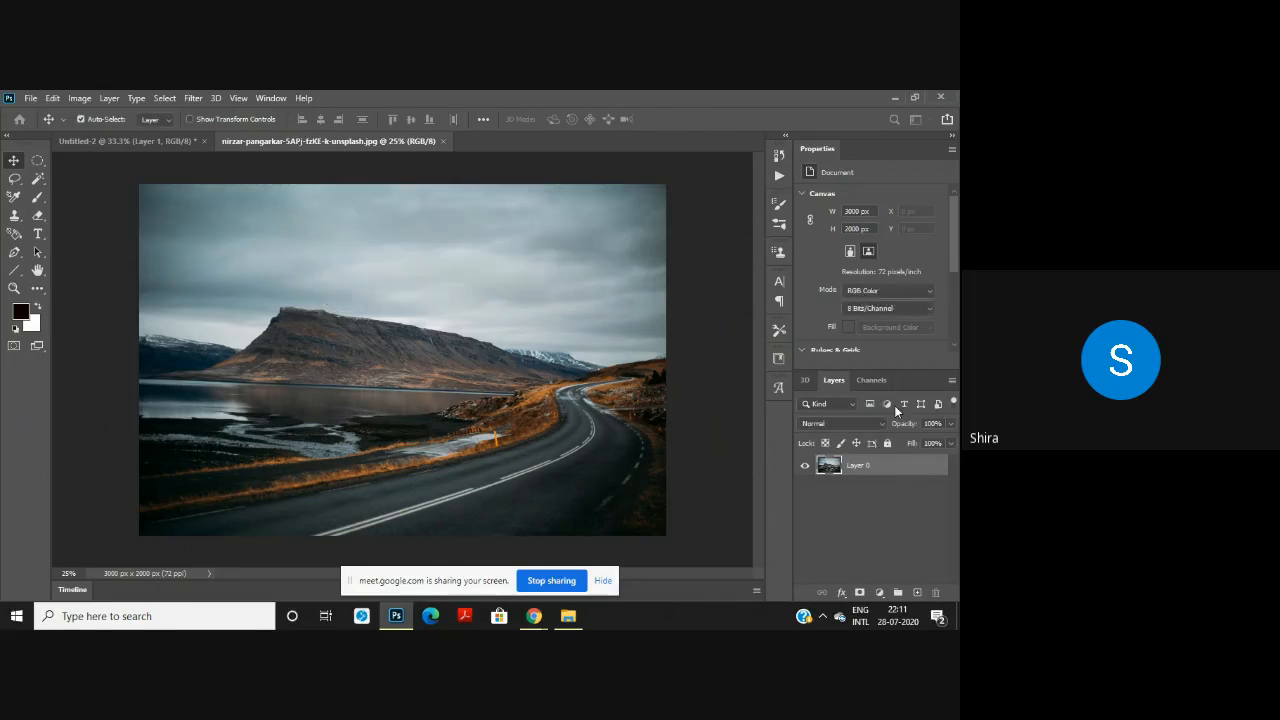
pyautogui.rightClick(876, 465)
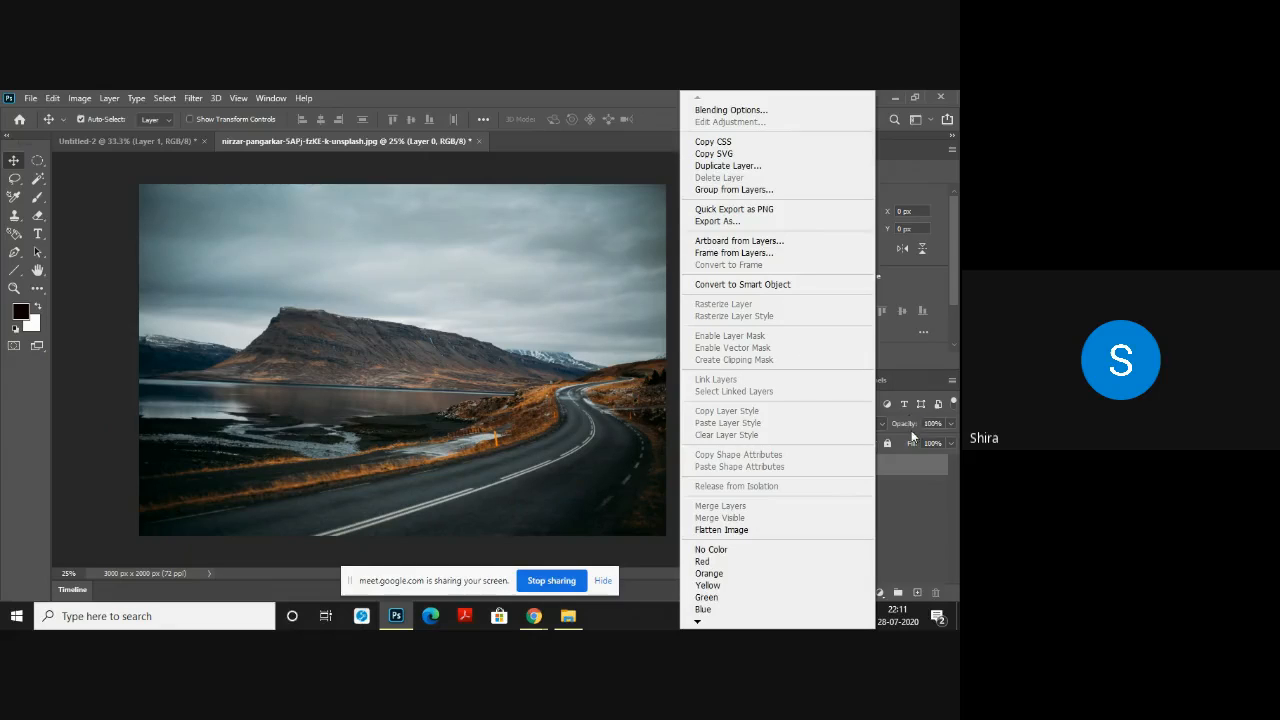
pyautogui.click(909, 469)
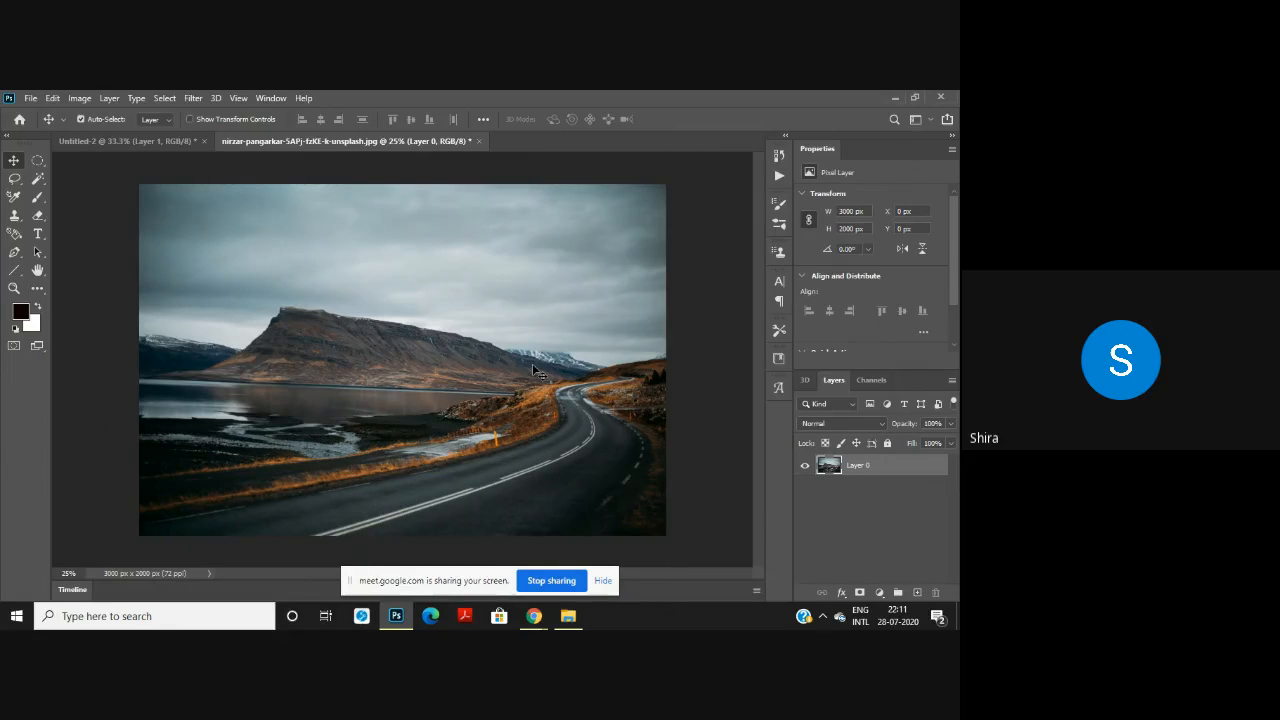
# Step: Switch to the cake document and add an empty layer directly above the black-filled layer
pyautogui.hotkey('ctrl', 't')
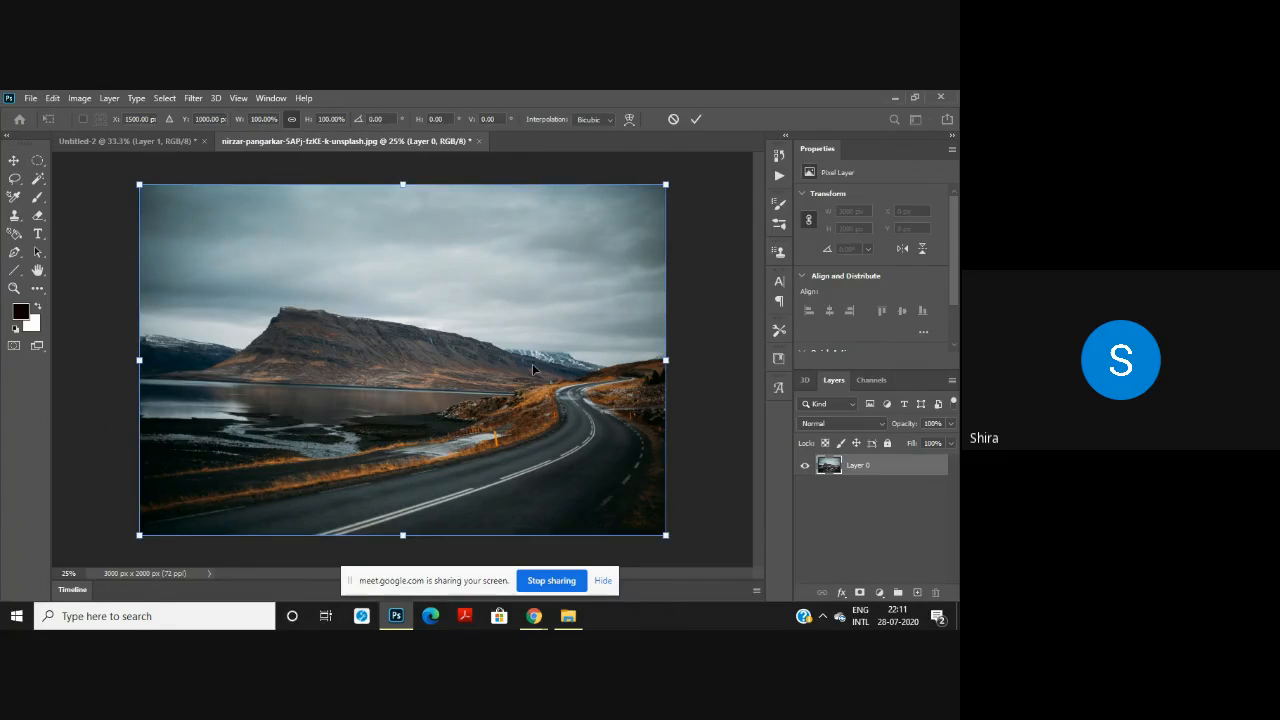
pyautogui.click(191, 141)
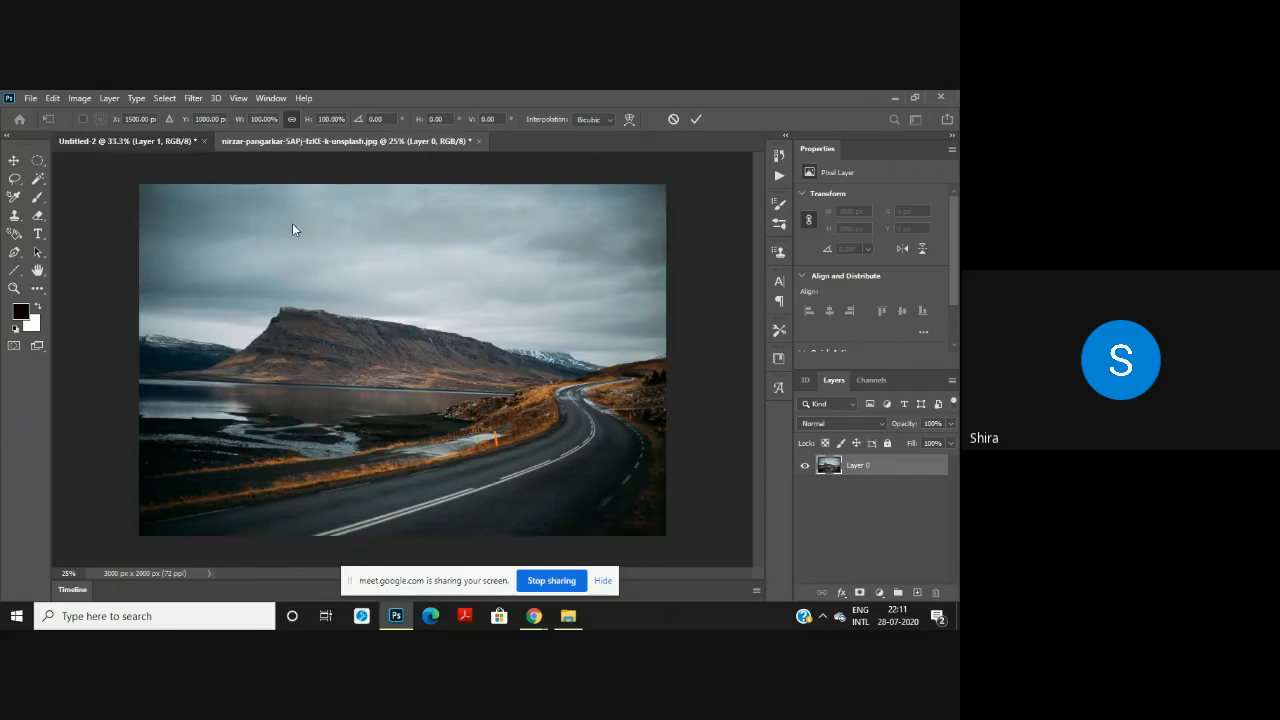
pyautogui.click(490, 370)
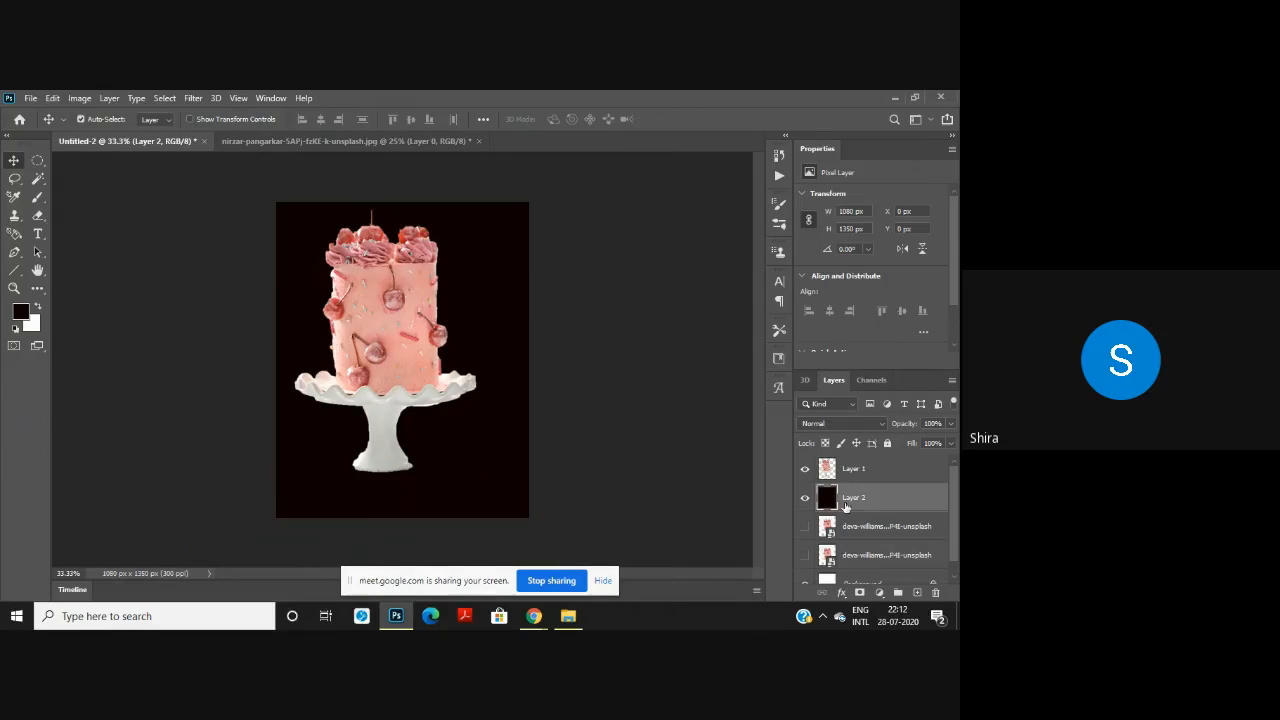
pyautogui.click(917, 593)
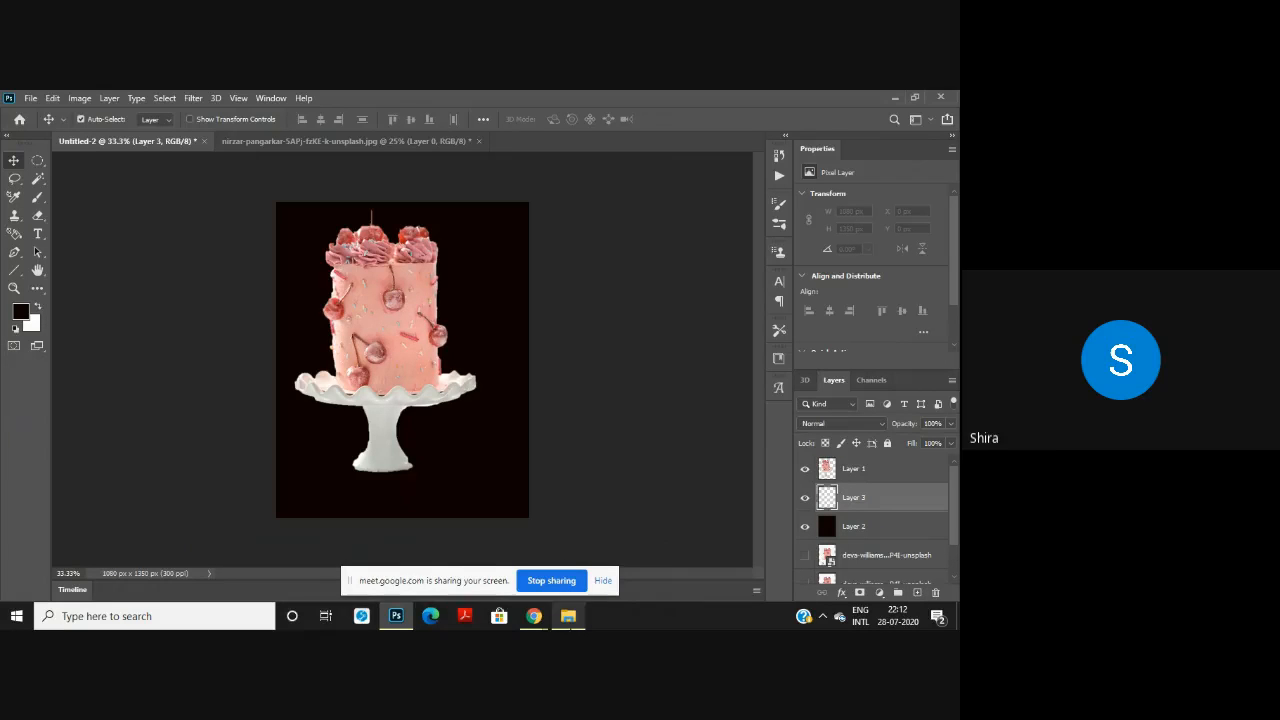
pyautogui.moveTo(548, 621)
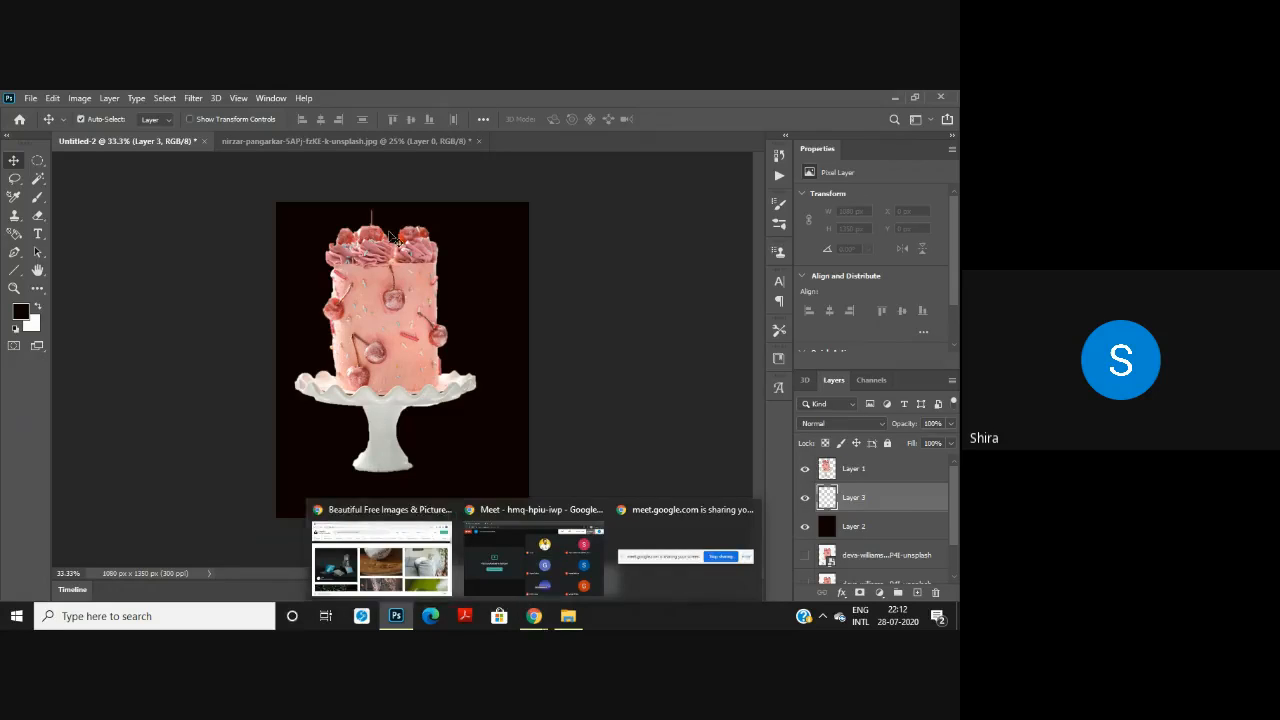
# Step: In the landscape document, set the Magic Wand tolerance to 32 and sample the dark upper-left sky, followed by the lighter sky above the mountain
pyautogui.click(341, 145)
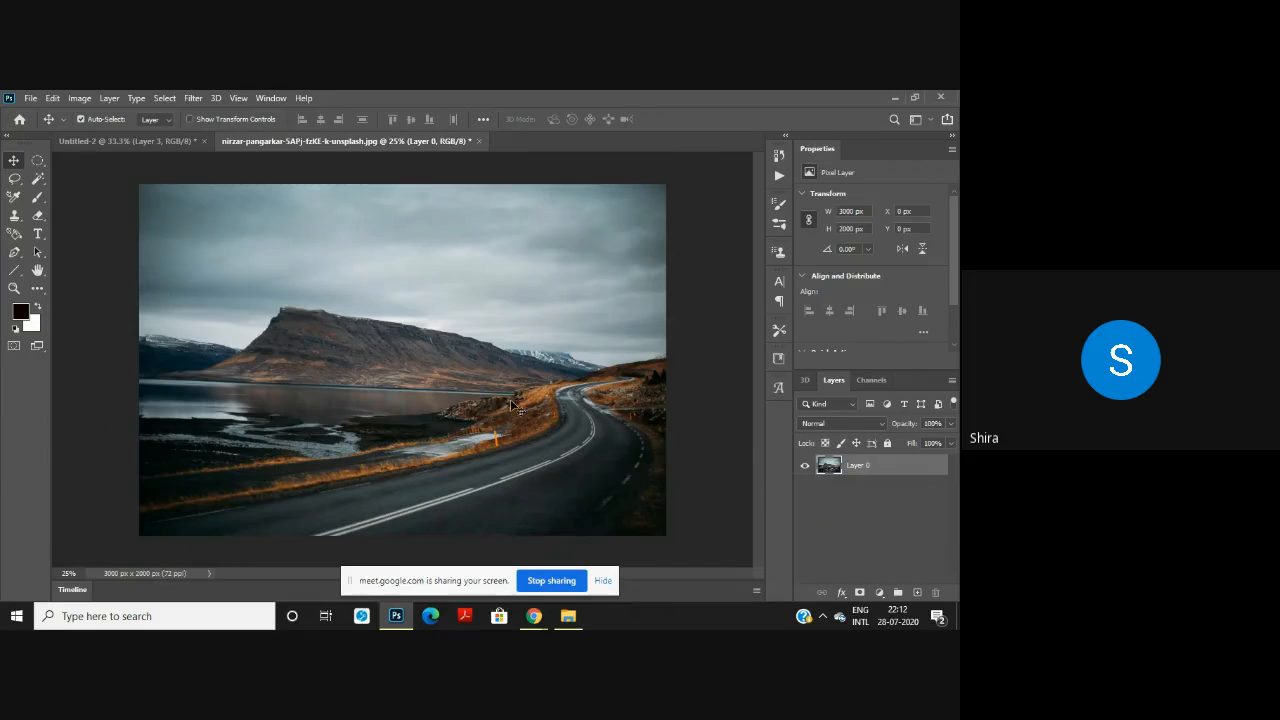
pyautogui.click(39, 187)
pyautogui.click(86, 206)
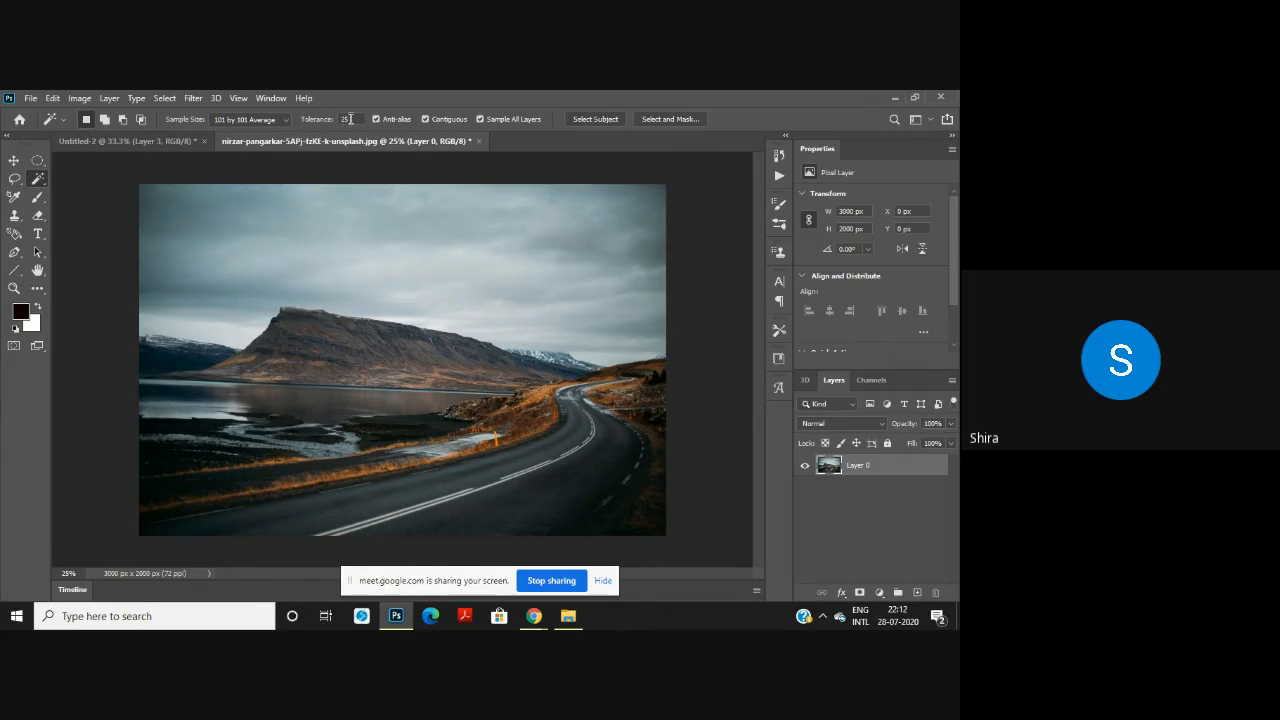
pyautogui.write('32')
pyautogui.press('Return')
pyautogui.click(203, 211)
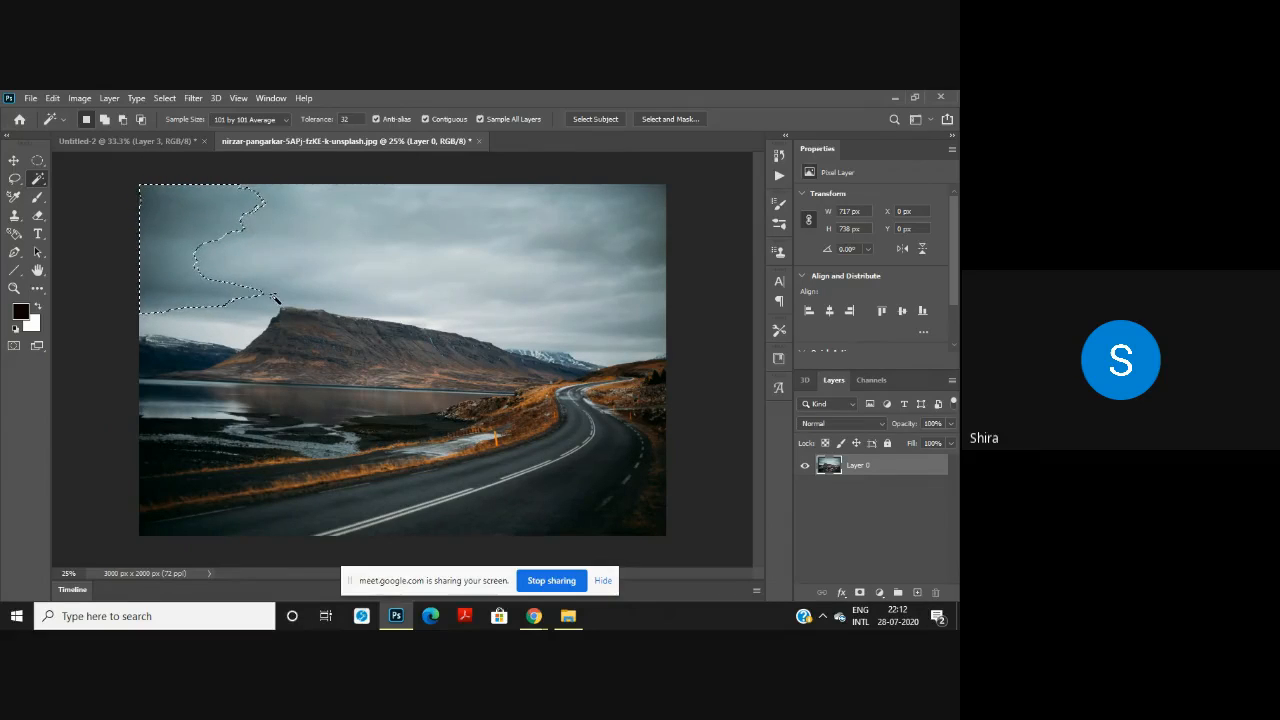
pyautogui.click(535, 262)
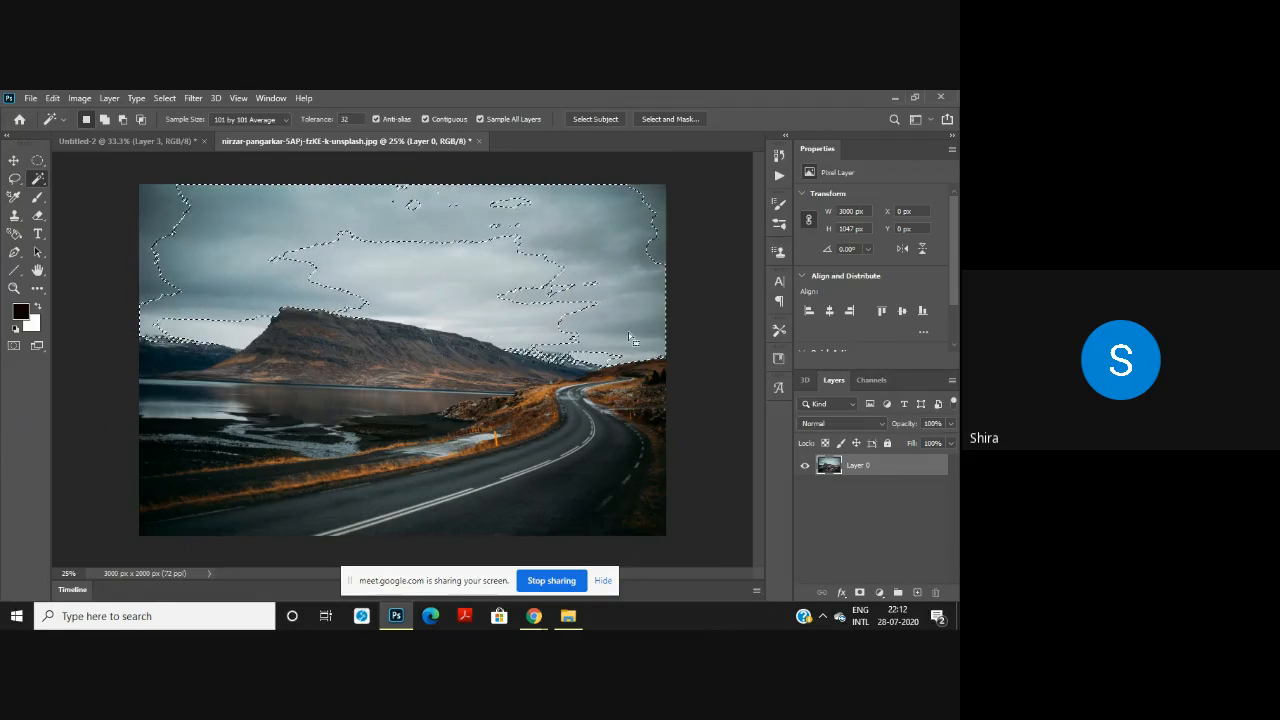
# Step: Replace the selection with a fresh sample of the sky's dark upper-left corner at a tolerance of 5
pyautogui.click(352, 119)
pyautogui.press('BackSpace')
pyautogui.press('BackSpace')
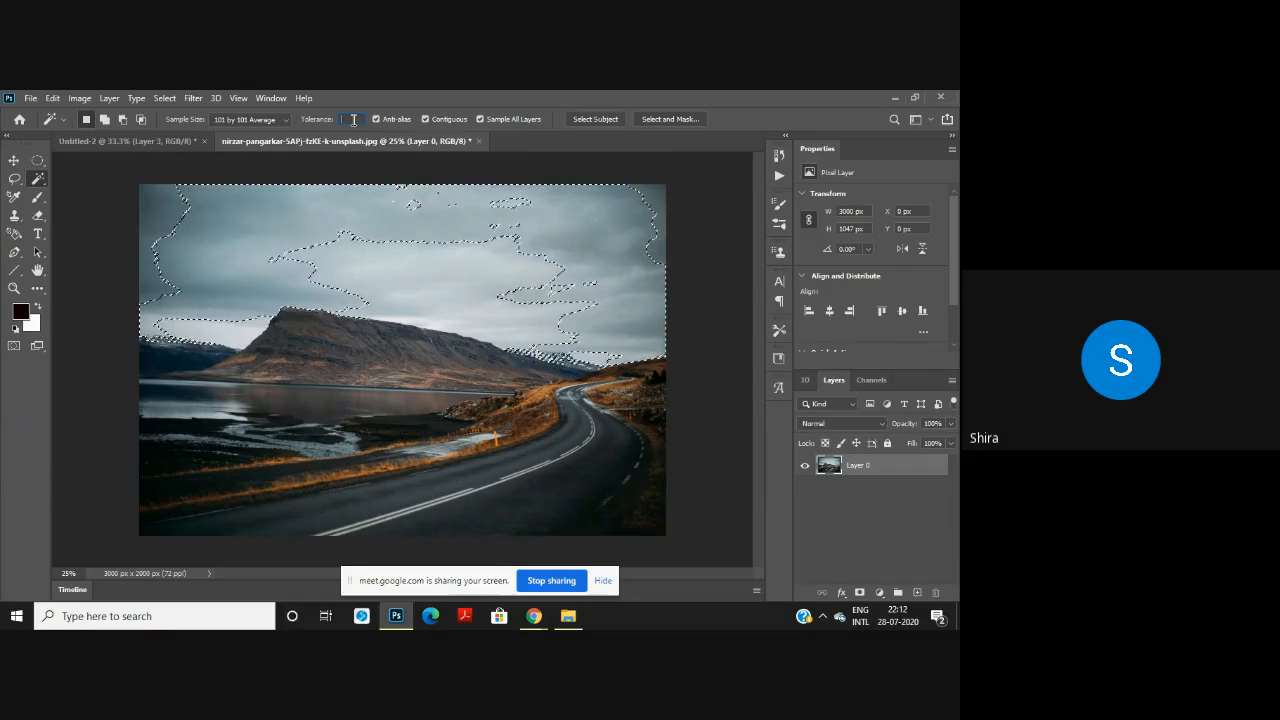
pyautogui.write('5')
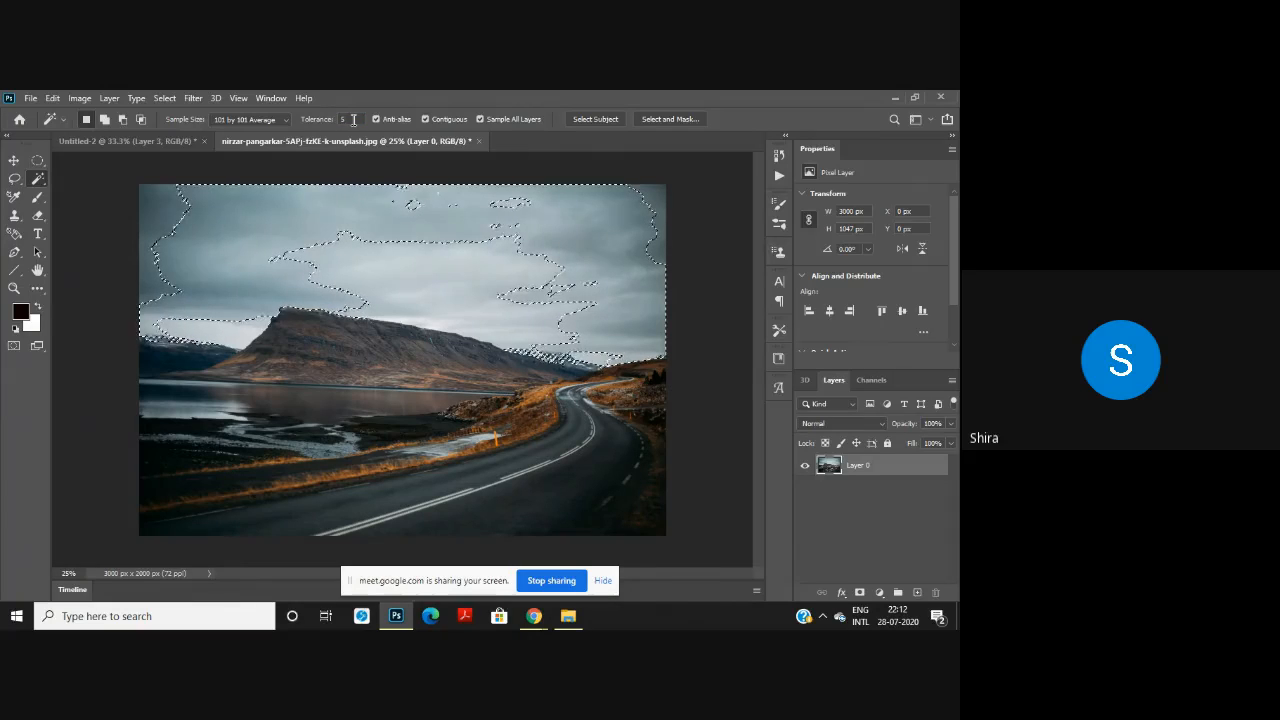
pyautogui.hotkey('ctrl', 'd')
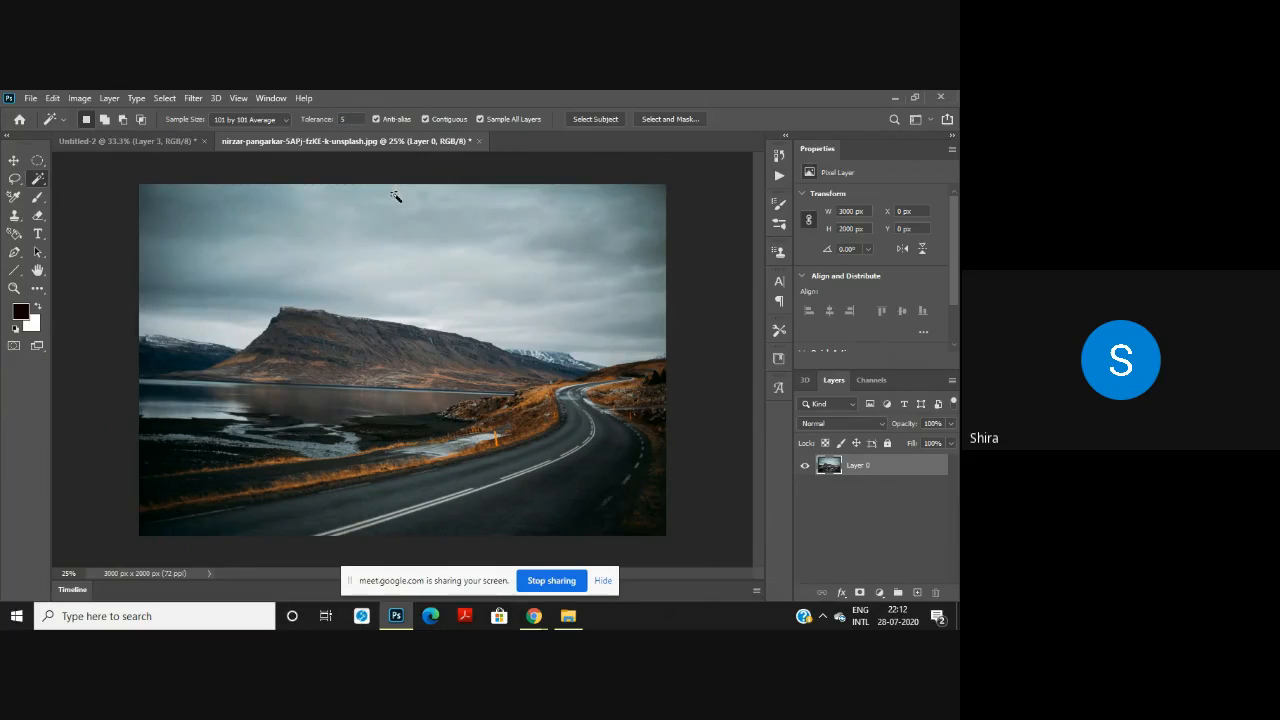
pyautogui.click(166, 205)
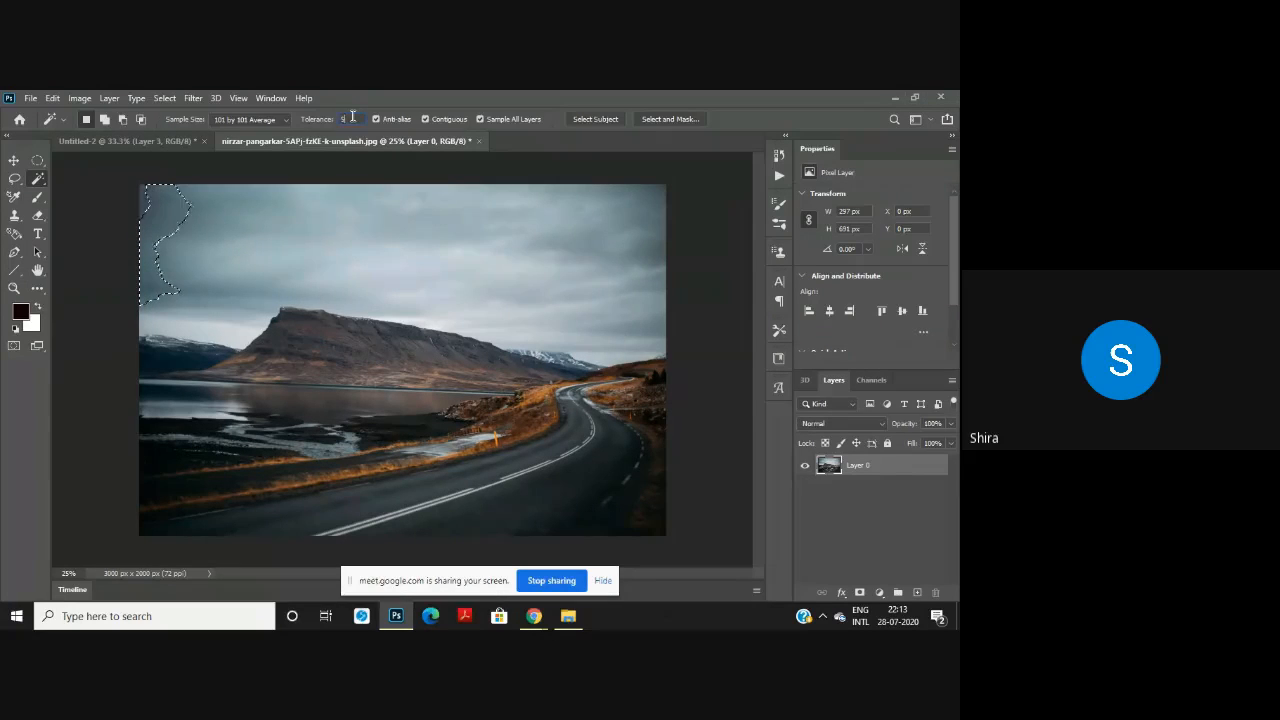
# Step: Resample the dark upper-left sky with the tolerance raised to 70, and clear the selection
pyautogui.write('70')
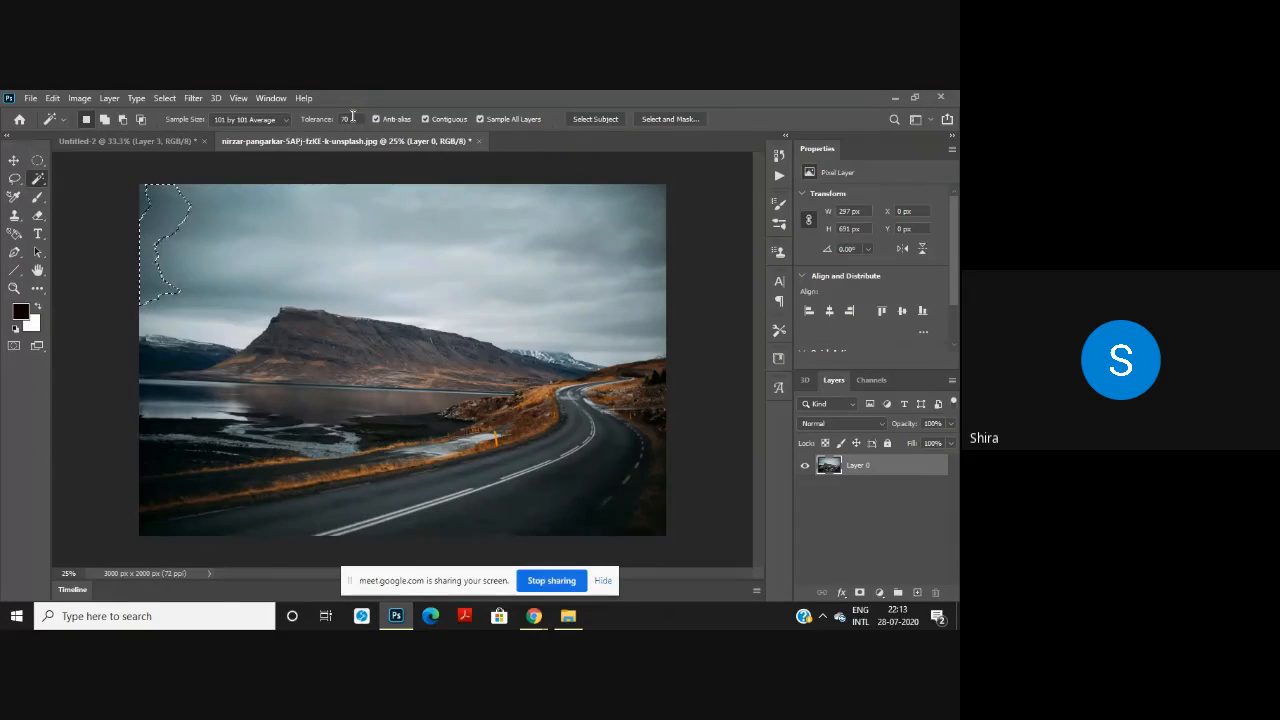
pyautogui.hotkey('ctrl', 'd')
pyautogui.click(173, 218)
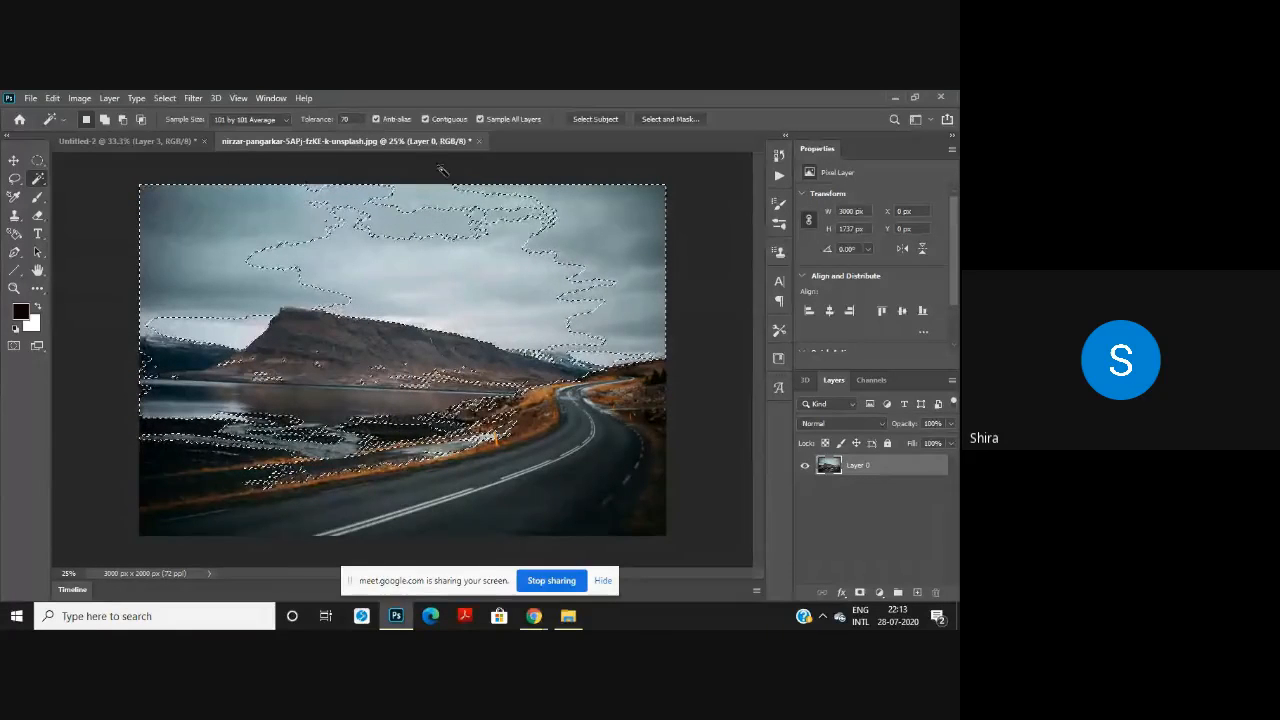
pyautogui.hotkey('ctrl', 'd')
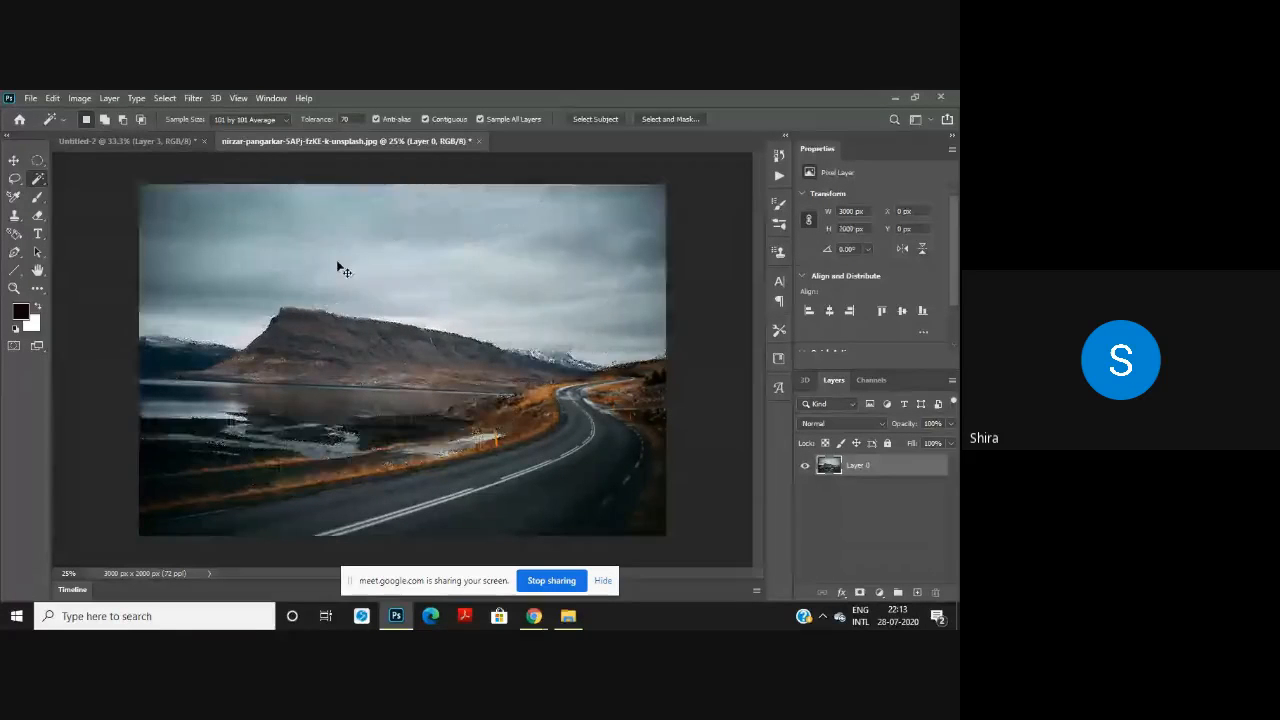
# Step: Sample the dark upper-left sky at tolerance 32 with Contiguous off, re-enable Contiguous and clear the selection
pyautogui.click(426, 119)
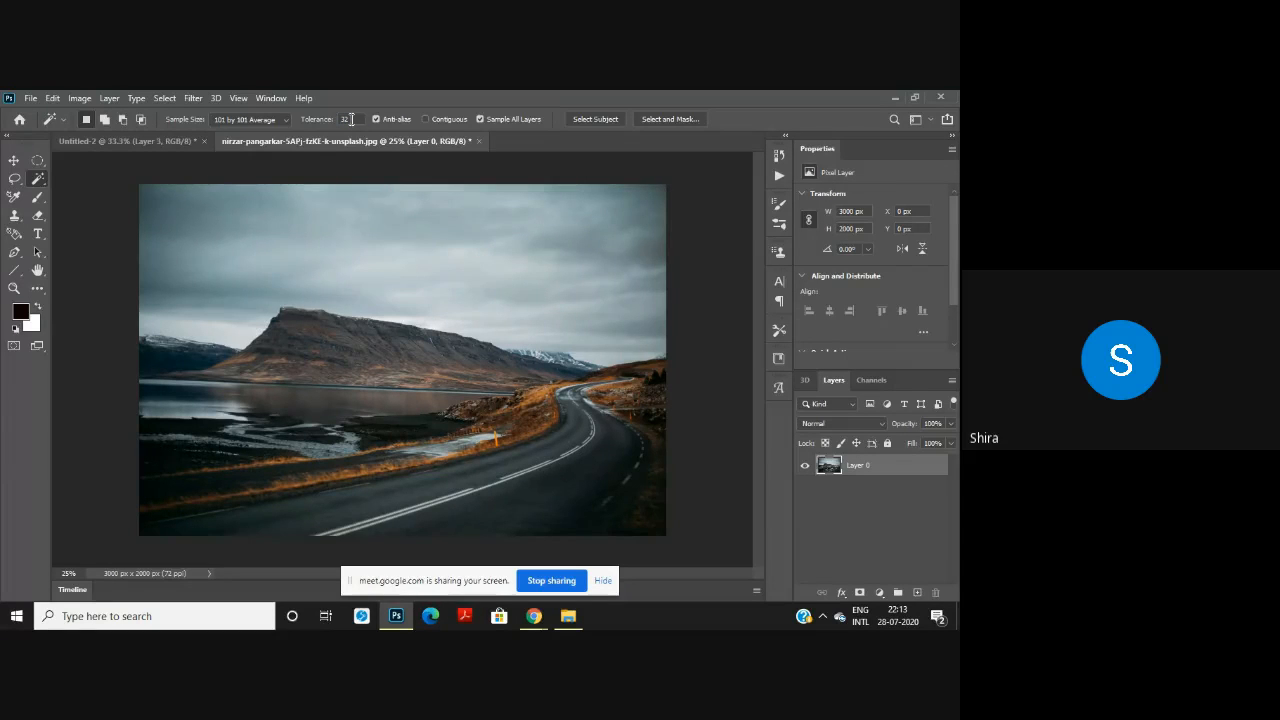
pyautogui.click(176, 213)
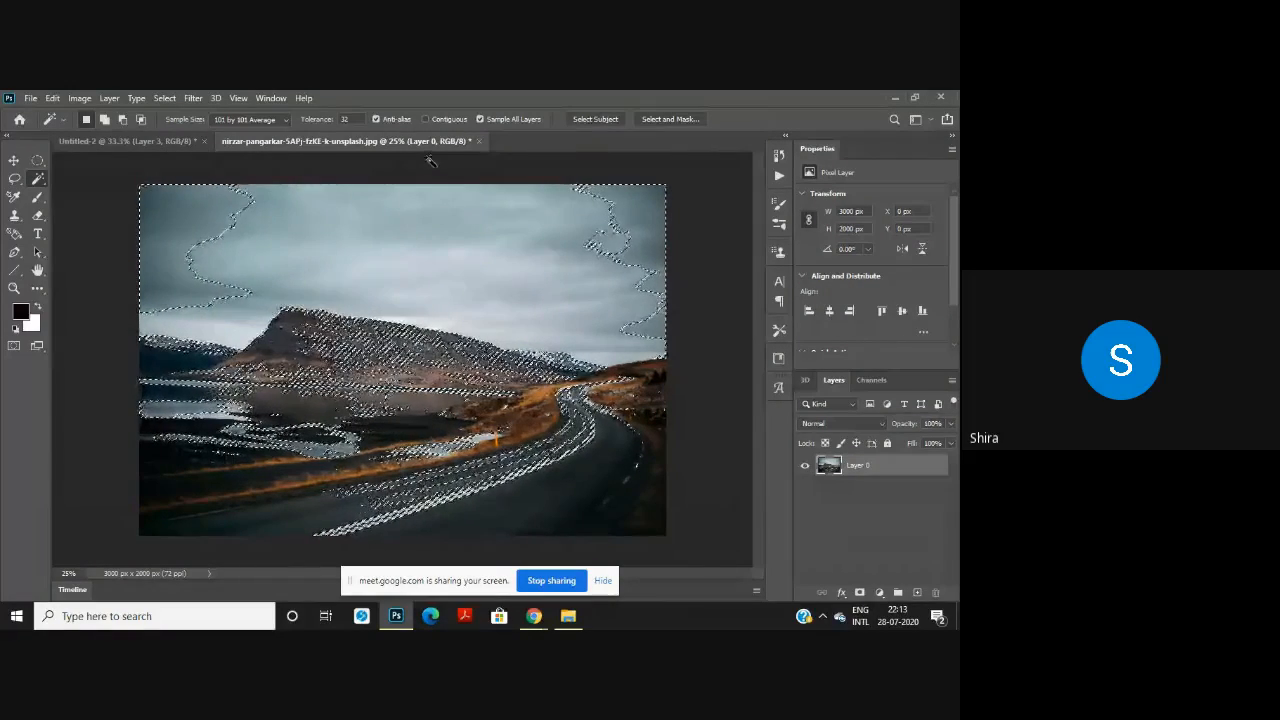
pyautogui.click(426, 119)
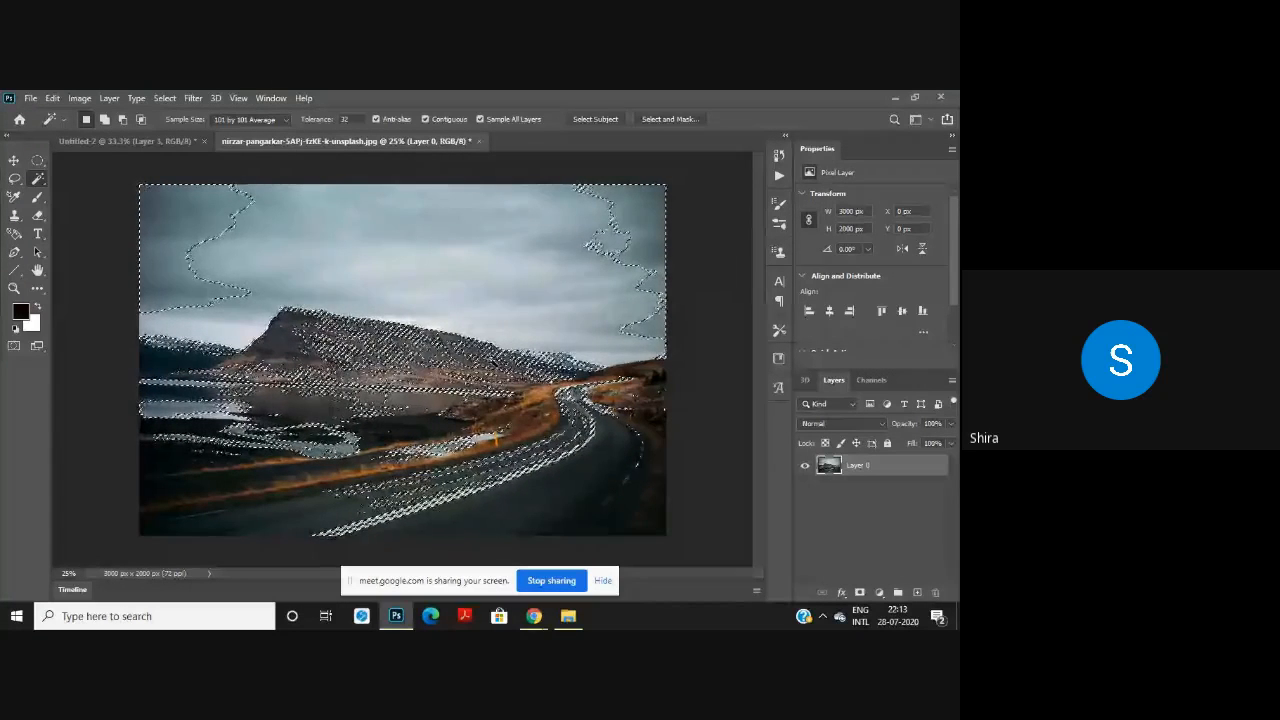
pyautogui.hotkey('ctrl', 'd')
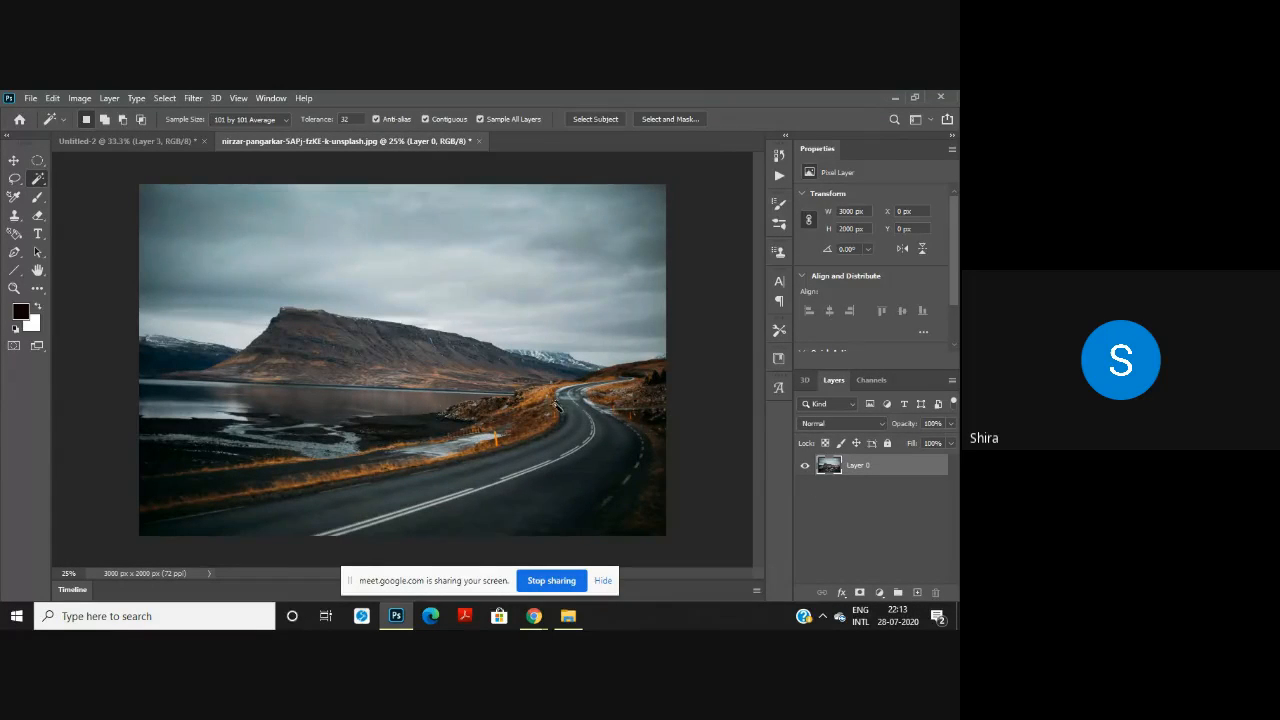
# Step: Sample the upper-left sky with Contiguous on, try a nearby lighter area with it off, and clear the selection
pyautogui.click(162, 206)
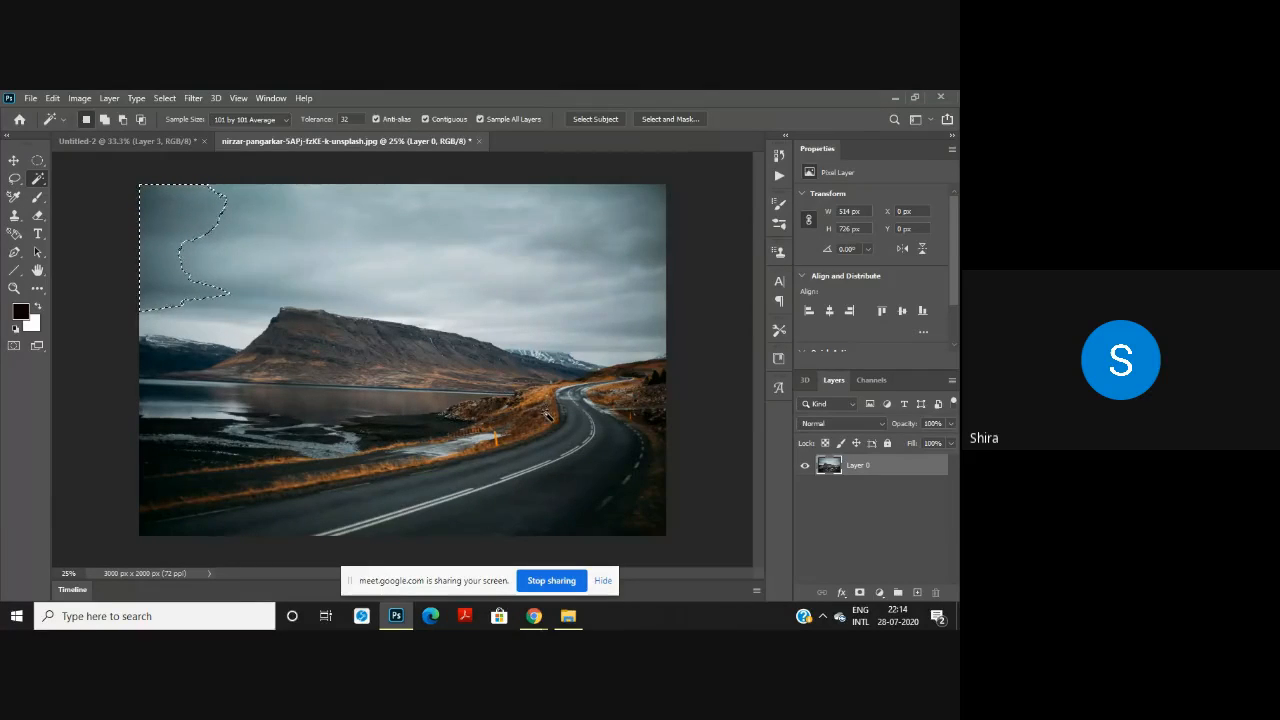
pyautogui.click(426, 119)
pyautogui.click(258, 219)
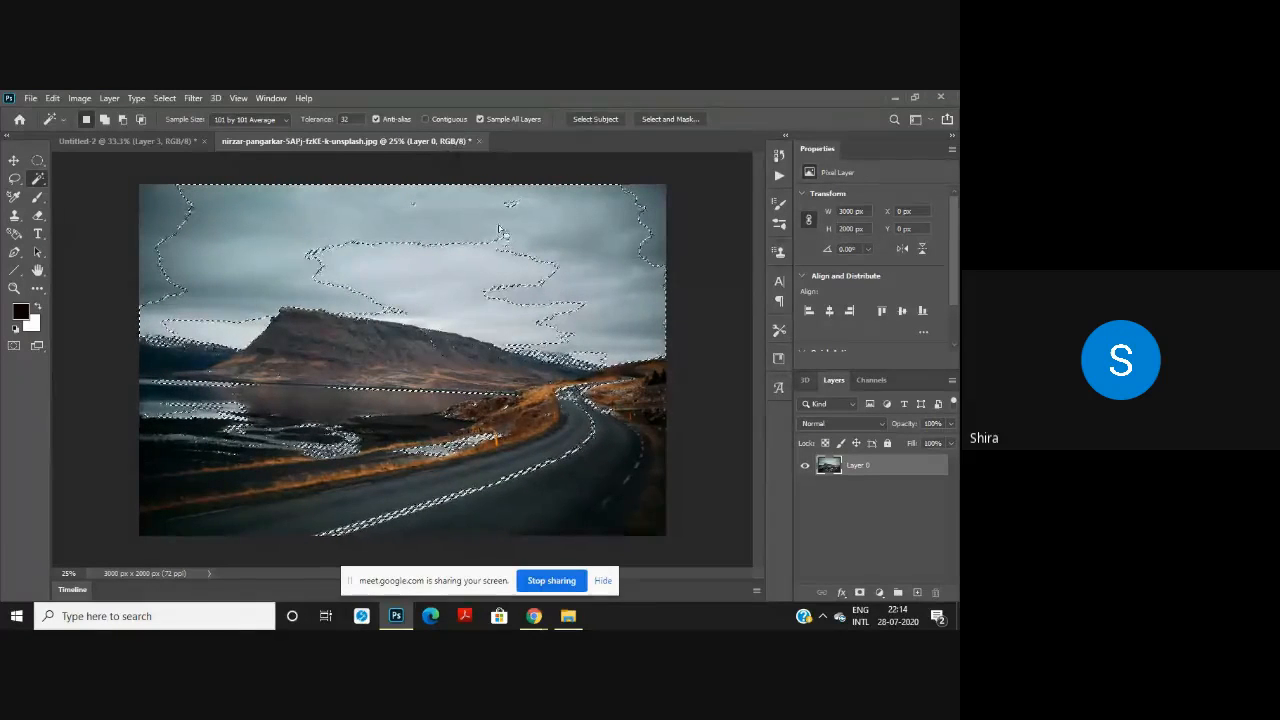
pyautogui.hotkey('ctrl', 'z')
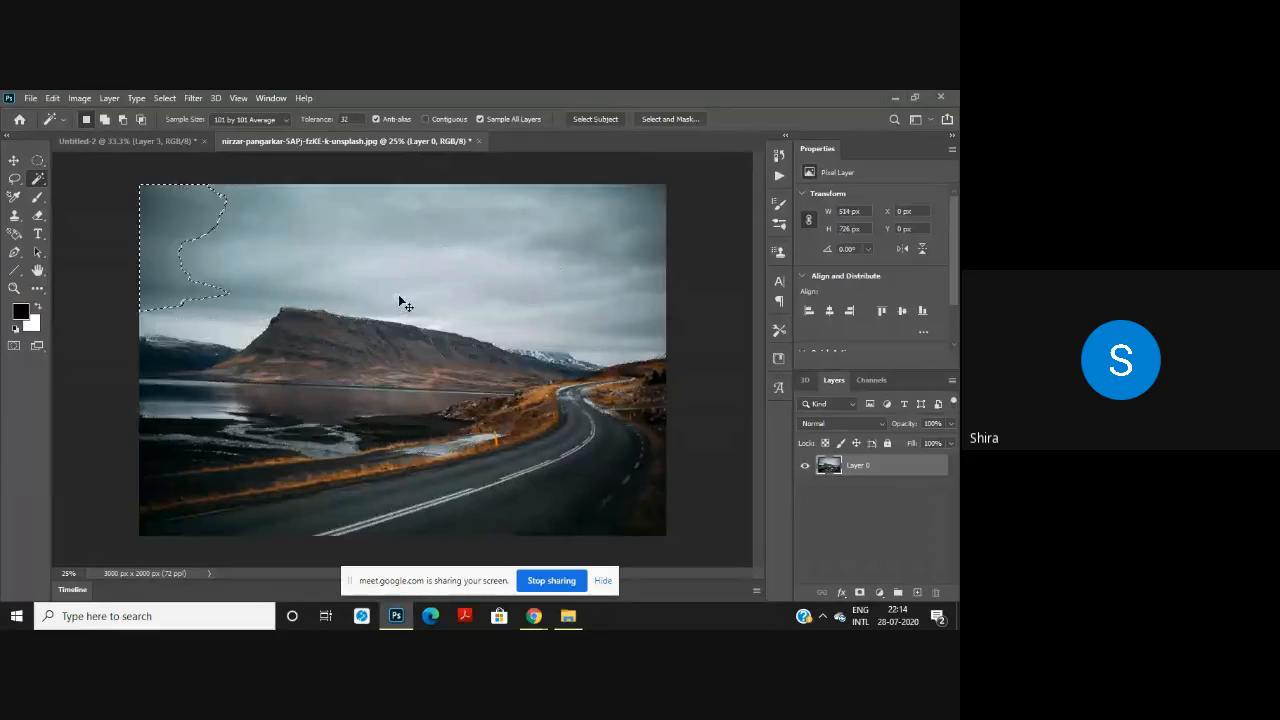
pyautogui.hotkey('ctrl', 'd')
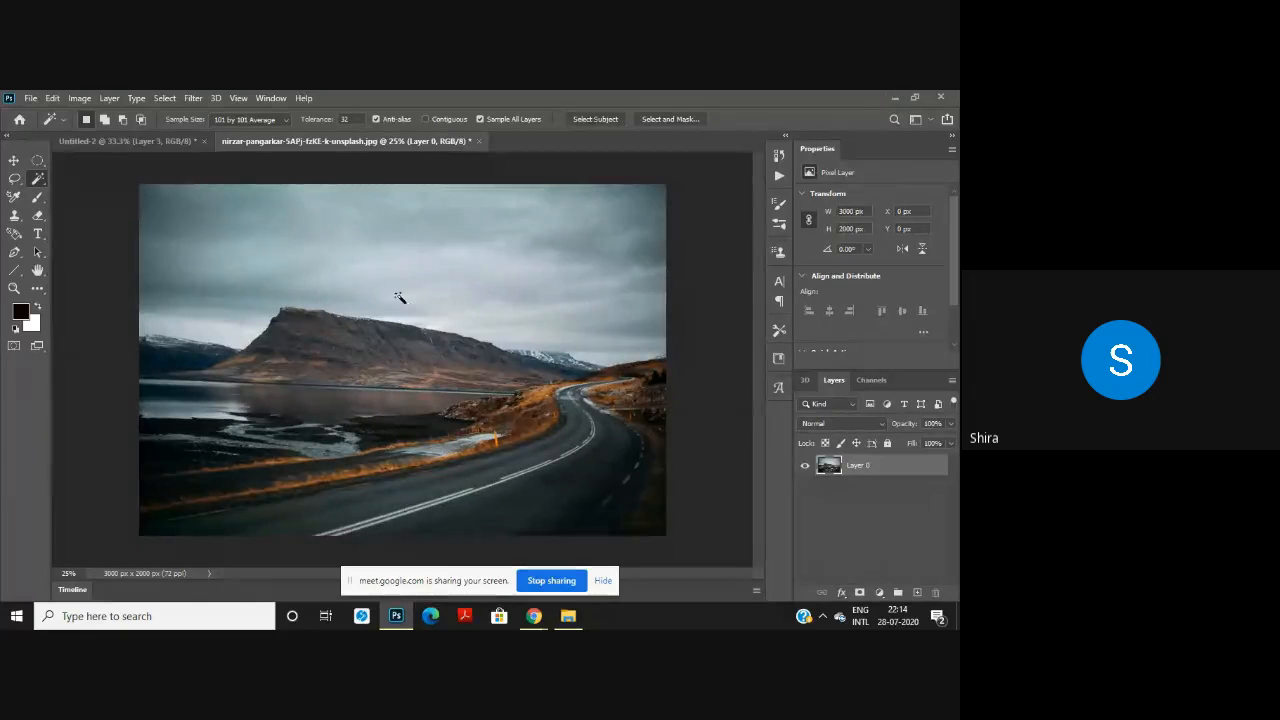
# Step: Select most of the mountain with the Quick Selection tool for comparison, and clear the selection
pyautogui.rightClick(40, 182)
pyautogui.click(70, 192)
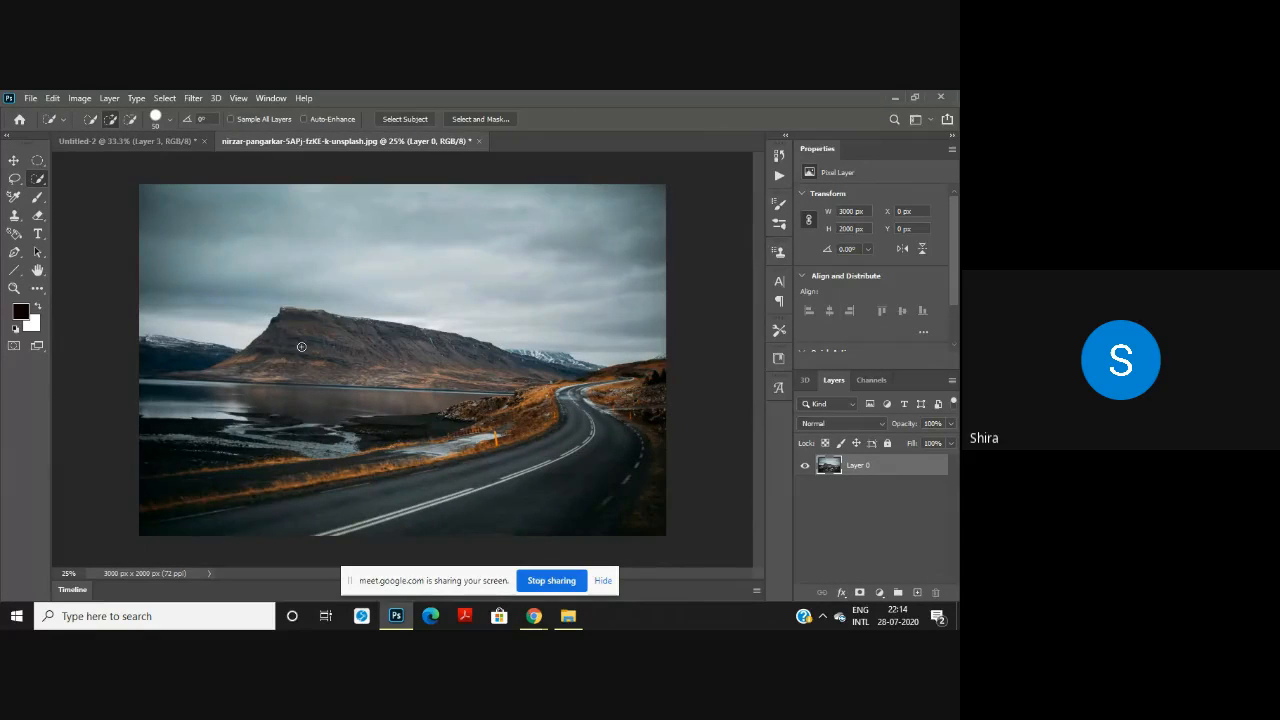
pyautogui.moveTo(299, 343); pyautogui.dragTo(411, 353)
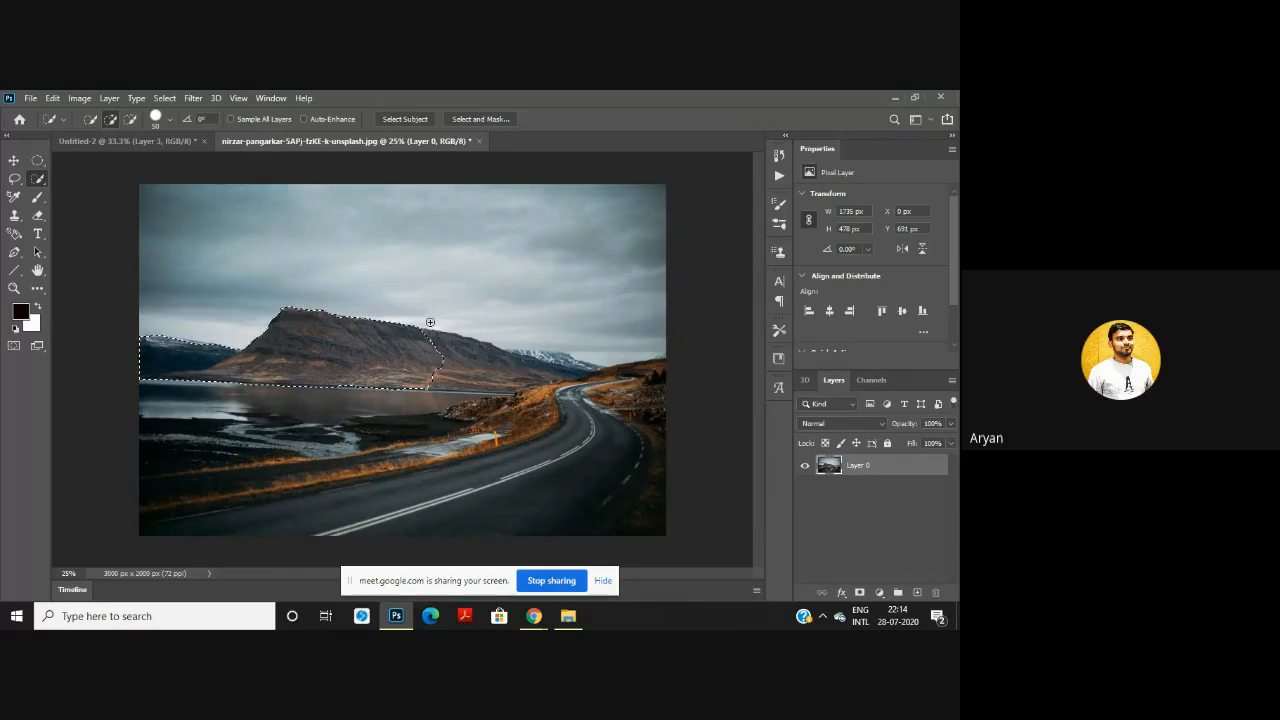
pyautogui.hotkey('ctrl', 'd')
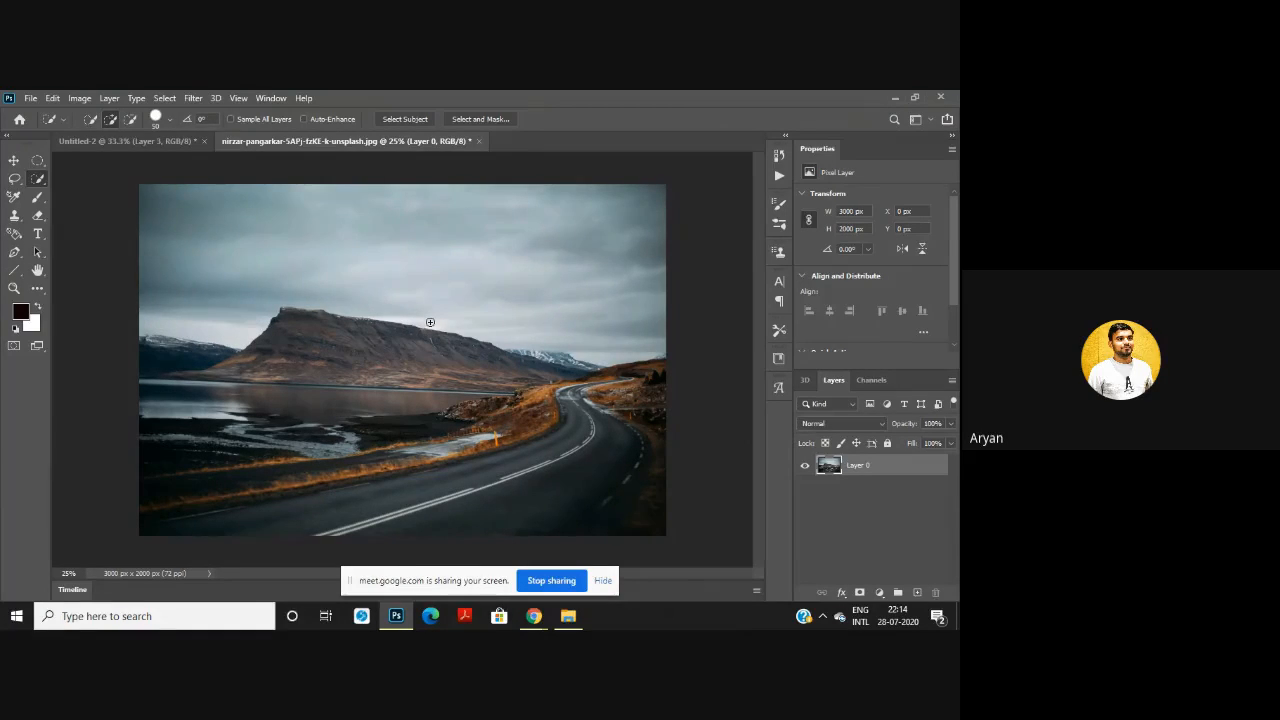
# Step: Add a new empty layer above the landscape photo and toggle the photo layer's visibility off and on
pyautogui.rightClick(41, 172)
pyautogui.click(63, 205)
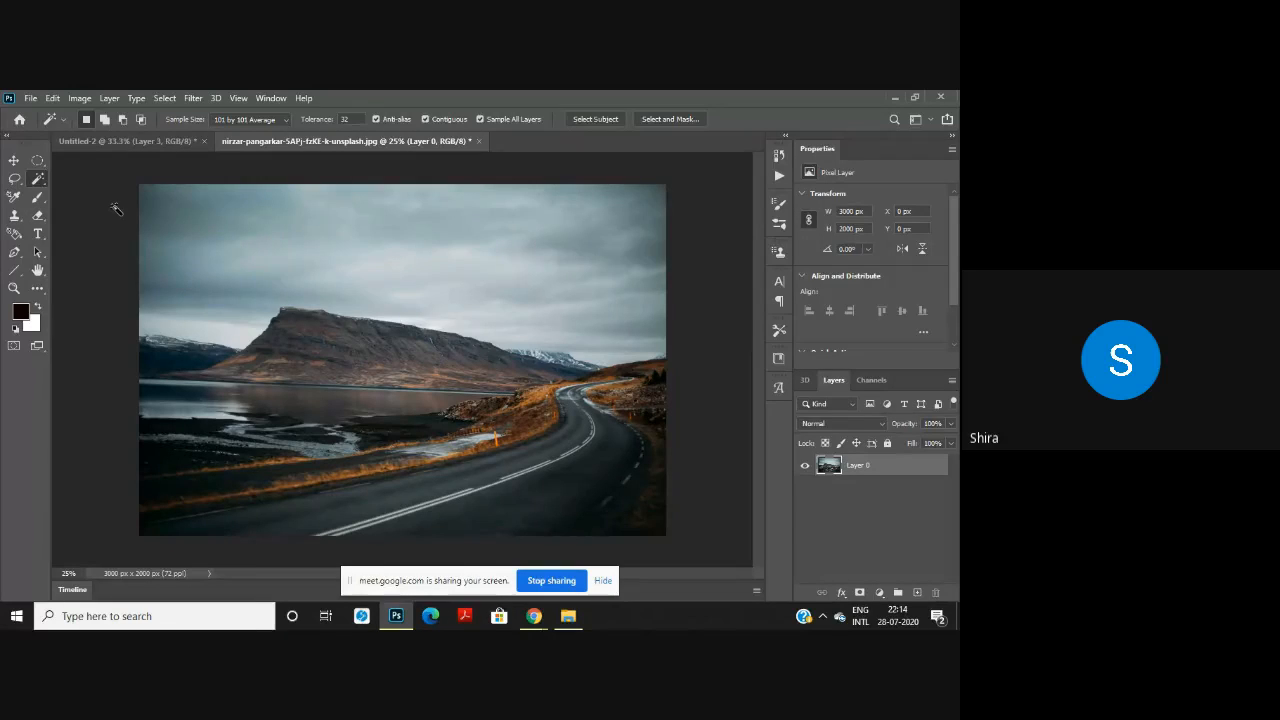
pyautogui.click(38, 199)
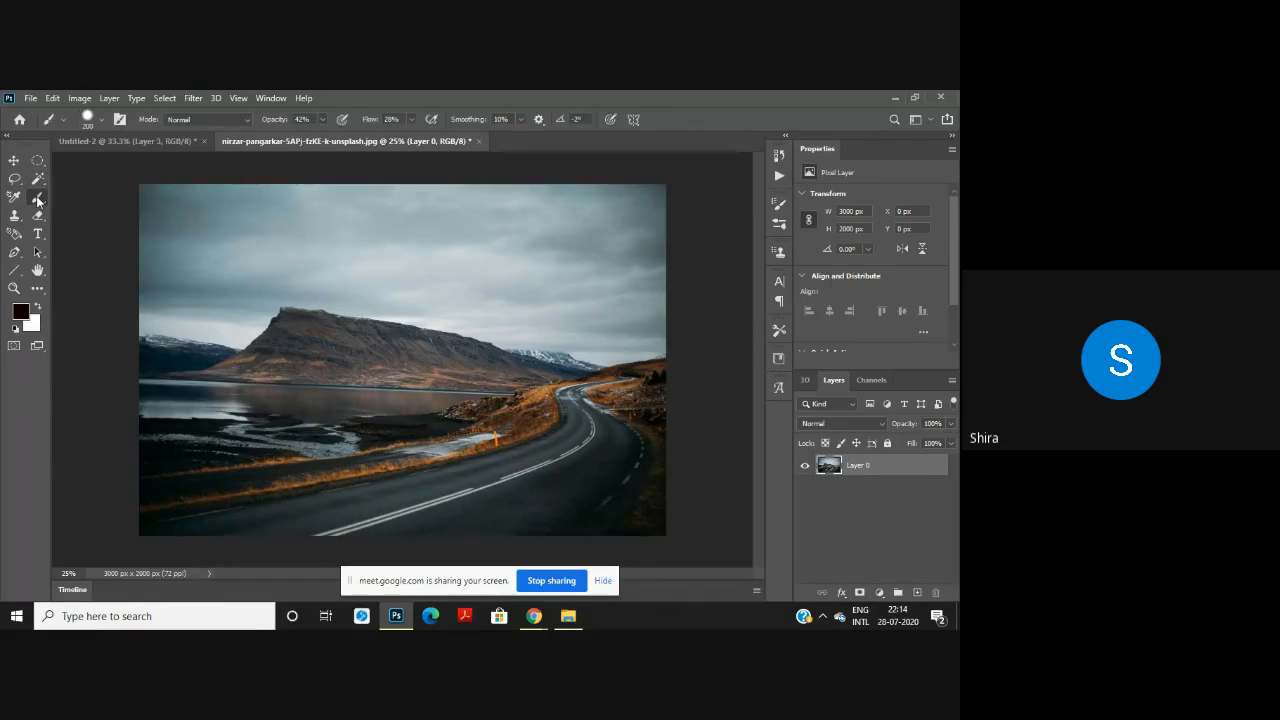
pyautogui.click(915, 592)
pyautogui.click(806, 488)
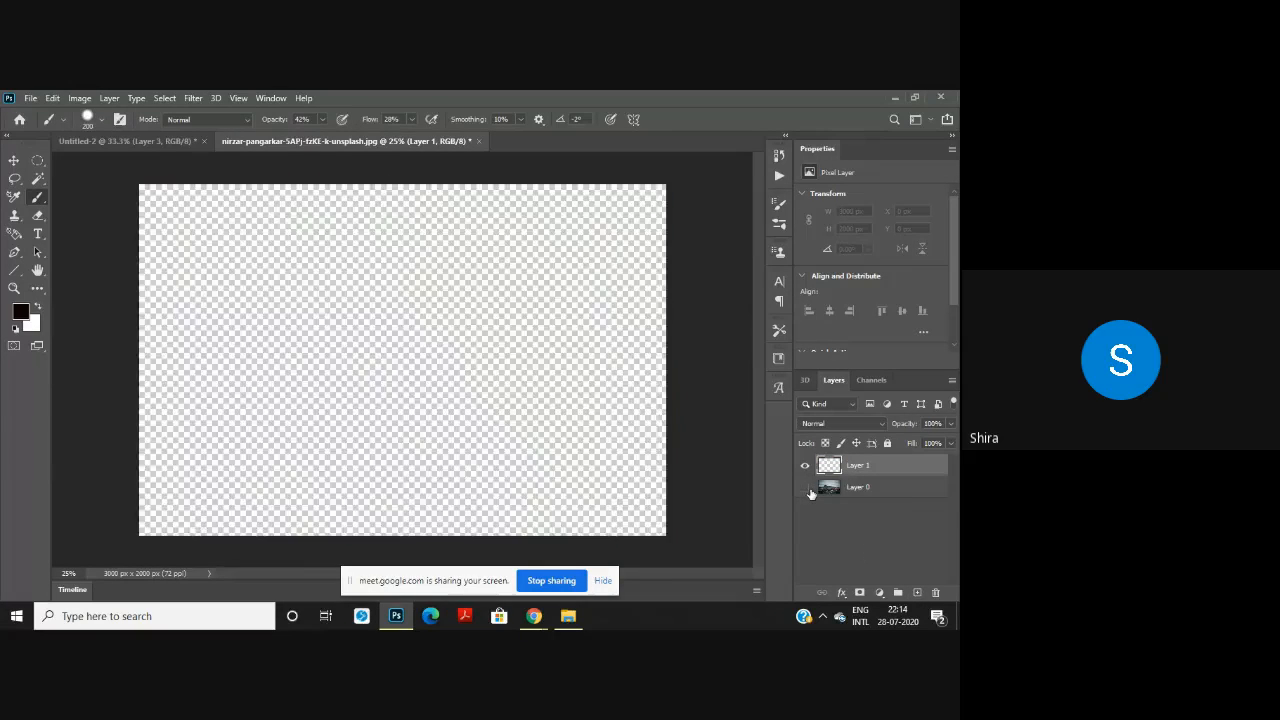
pyautogui.click(805, 487)
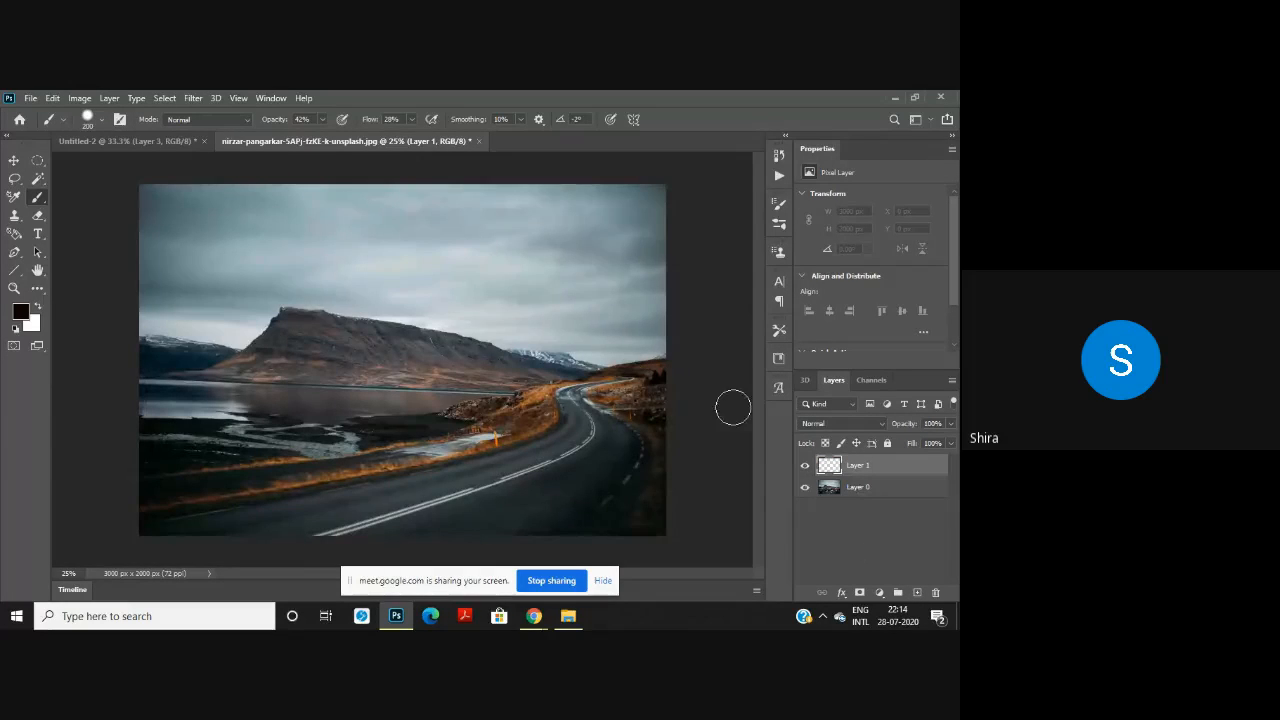
# Step: Create a new 1080 × 1350 px document at 300 pixels/inch in RGB with a white background
pyautogui.click(30, 98)
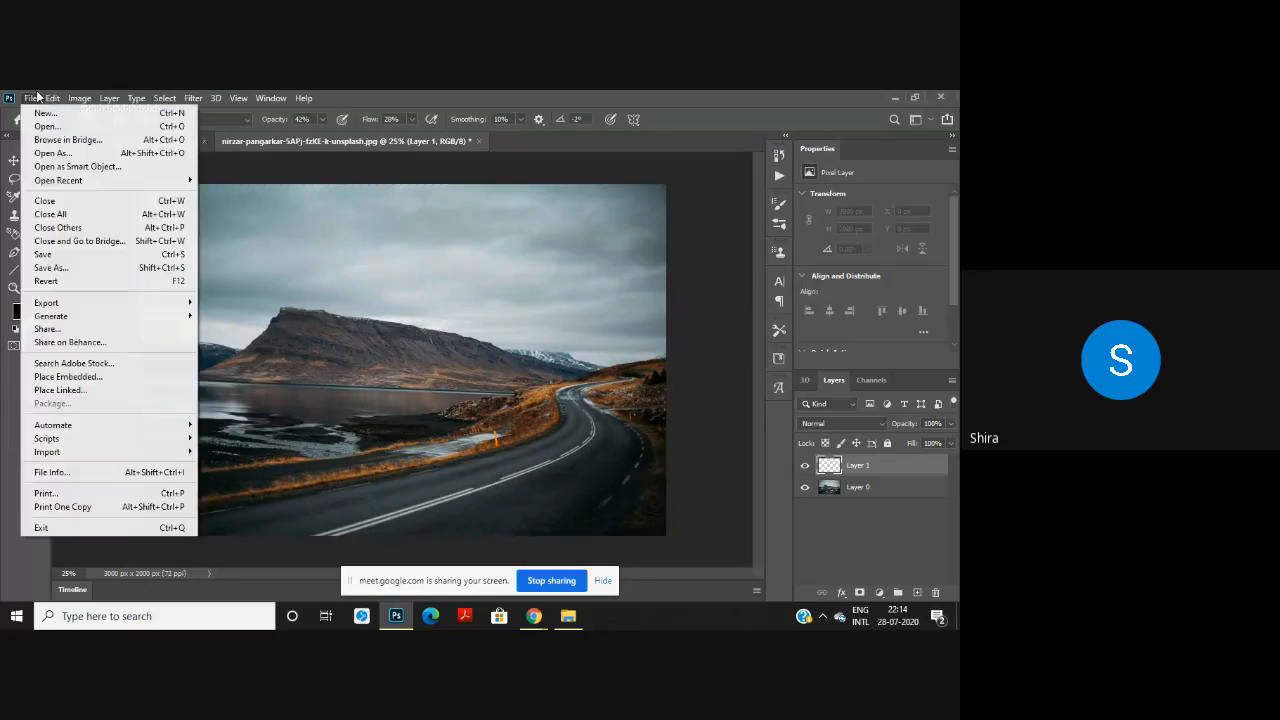
pyautogui.click(45, 114)
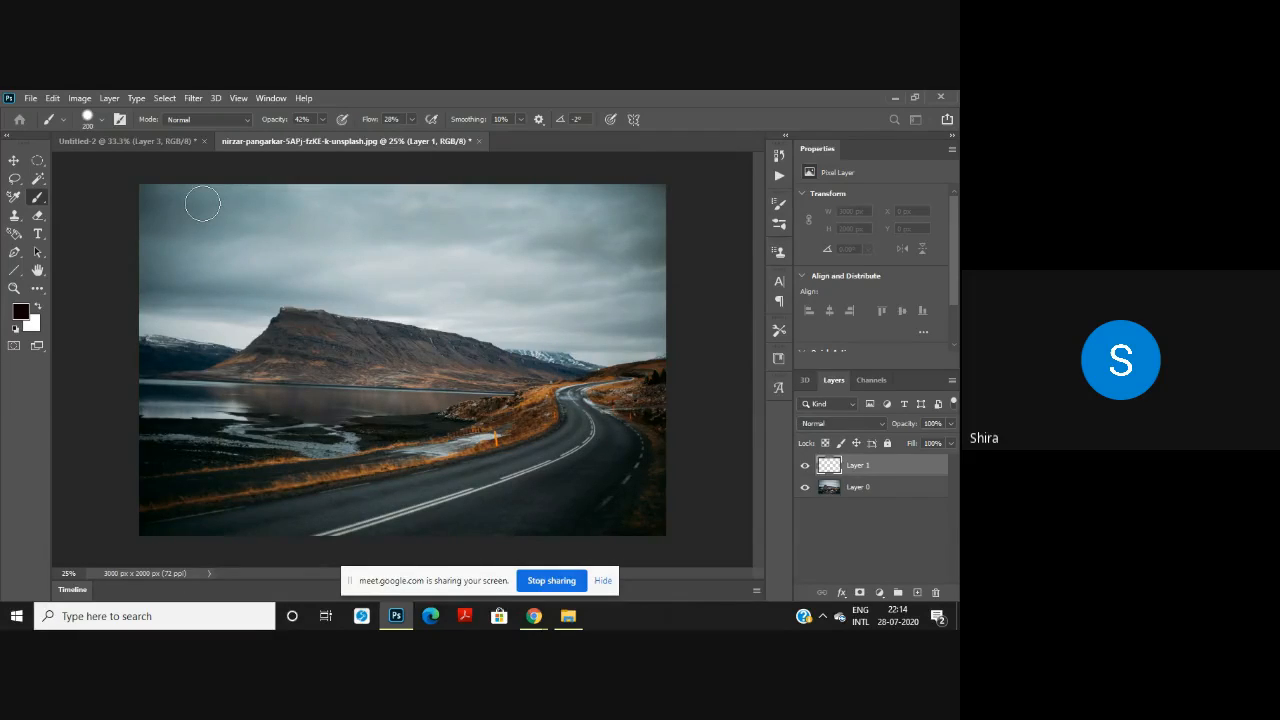
pyautogui.hotkey('ctrl', 'n')
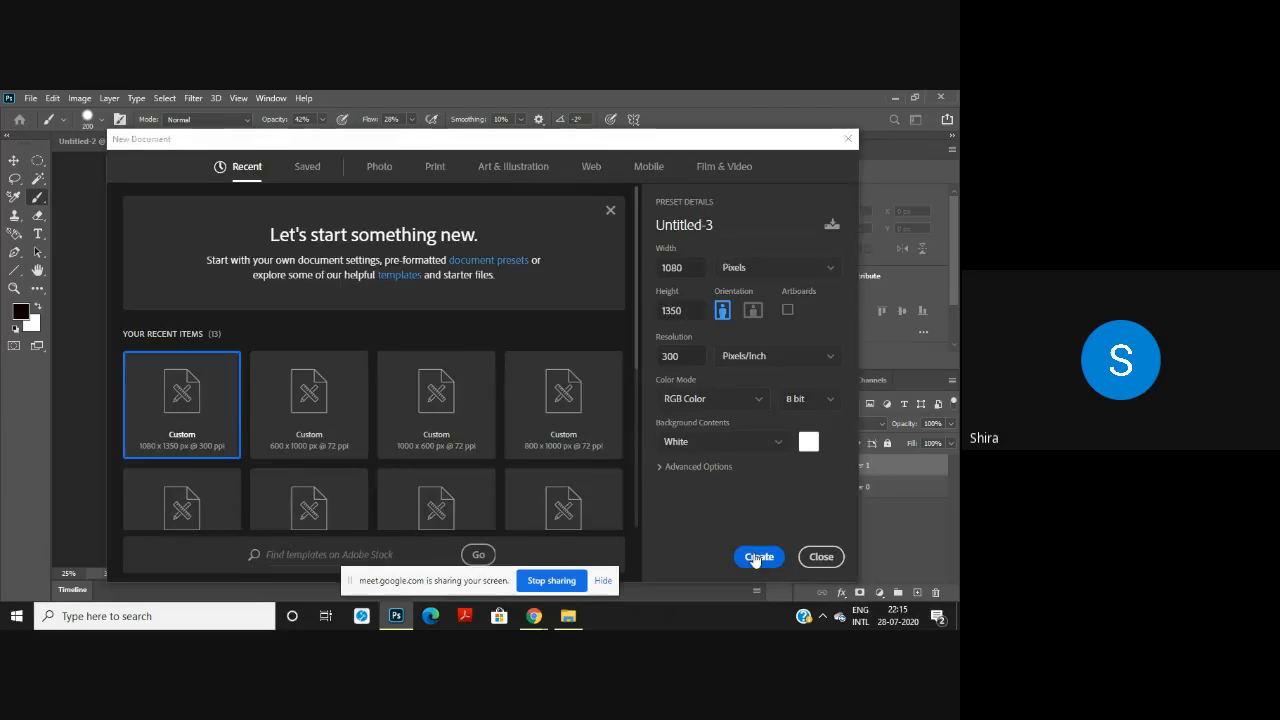
pyautogui.click(756, 556)
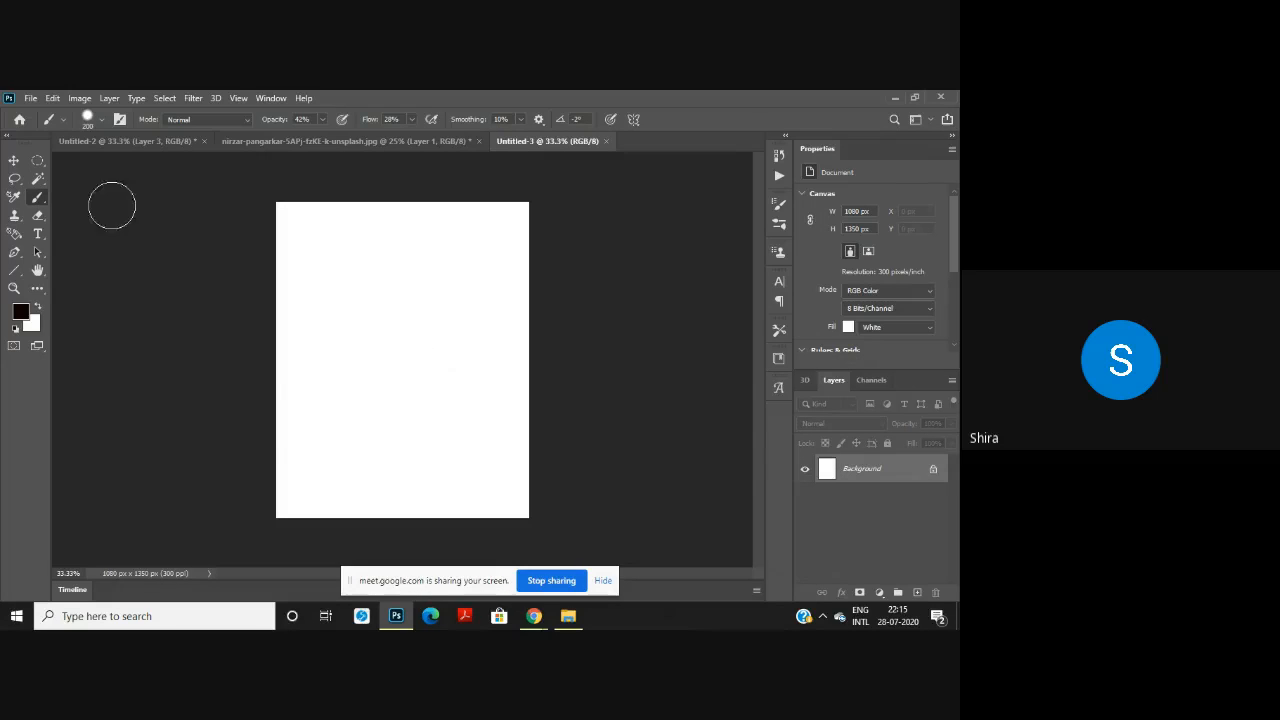
# Step: Draw an elliptical selection about 717 × 474 px mid-canvas, convert the Background to a regular layer, and undo the conversion
pyautogui.click(37, 160)
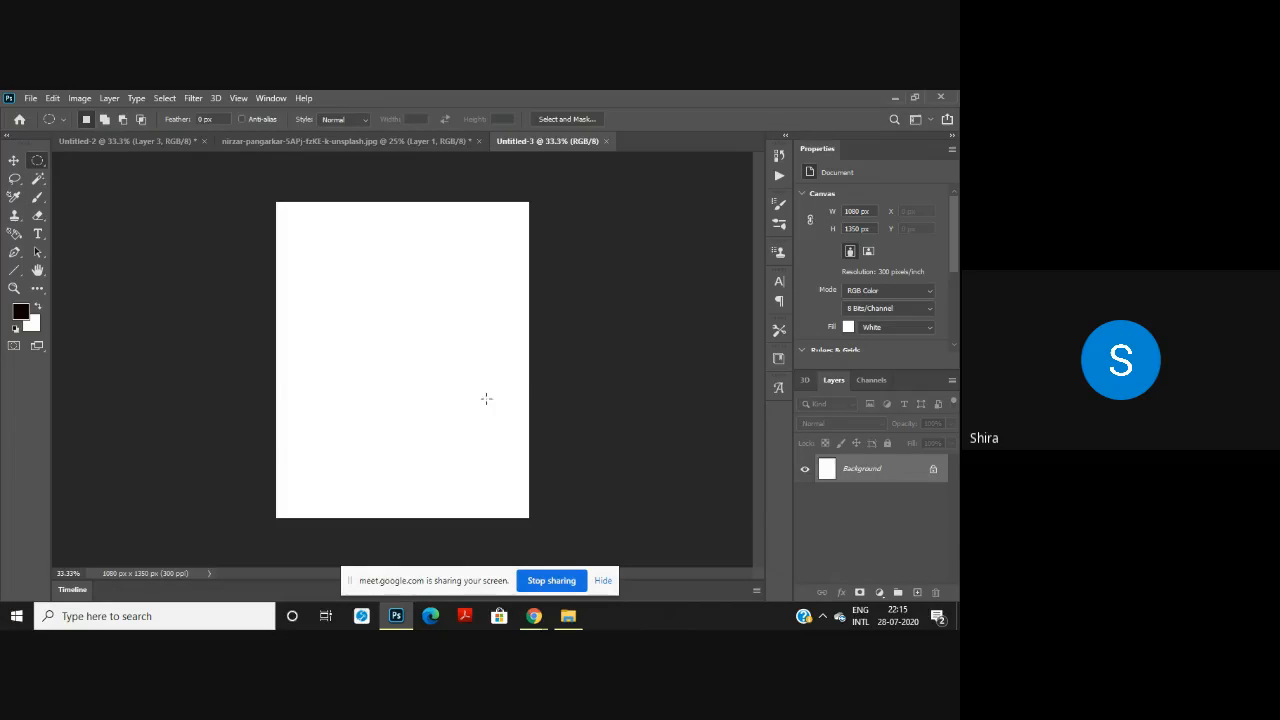
pyautogui.moveTo(327, 289); pyautogui.dragTo(495, 401)
pyautogui.doubleClick(853, 469)
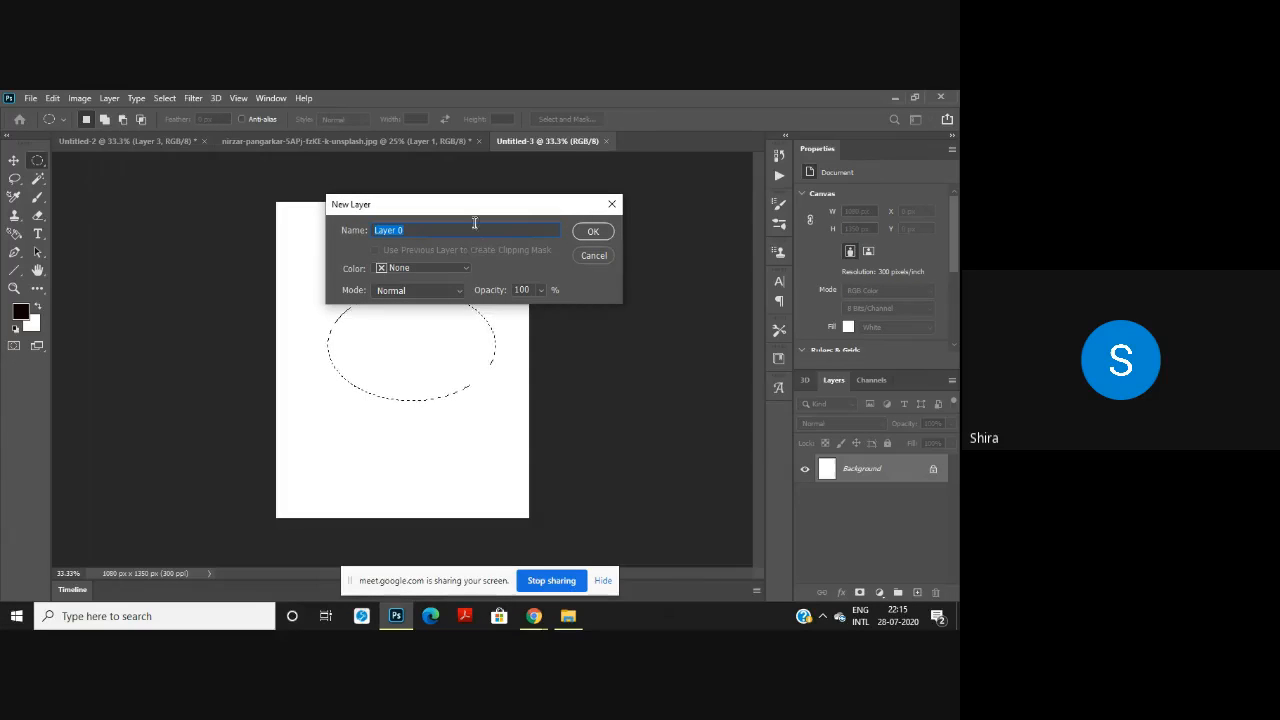
pyautogui.click(592, 231)
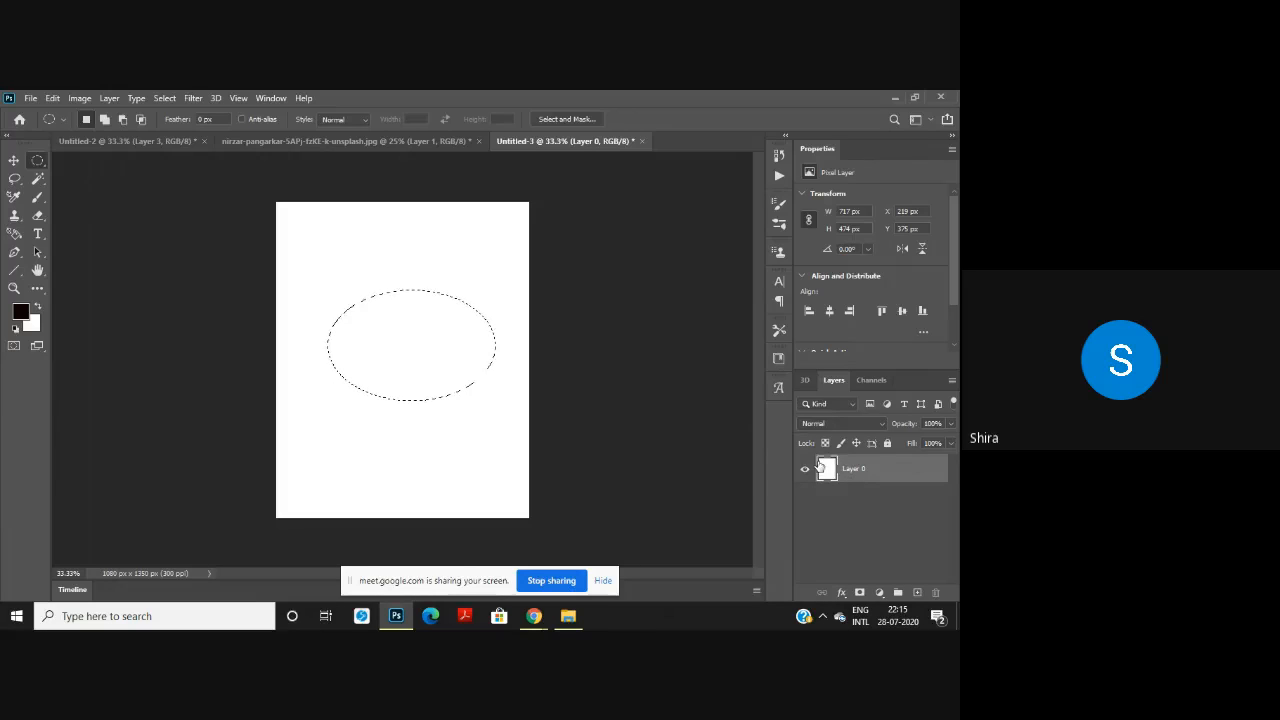
pyautogui.hotkey('ctrl', 'z')
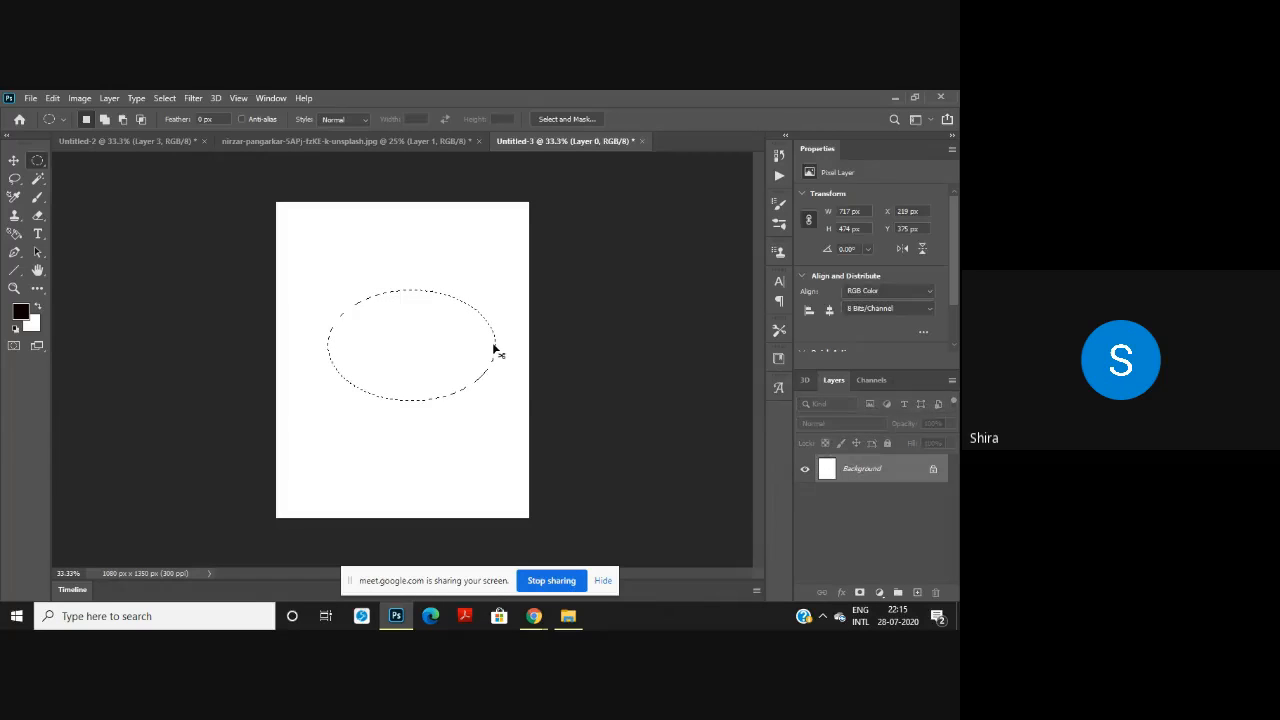
# Step: Add a new layer, fill an elliptical selection about 657 × 720 px with the black foreground colour, and deselect
pyautogui.hotkey('ctrl', 'j')
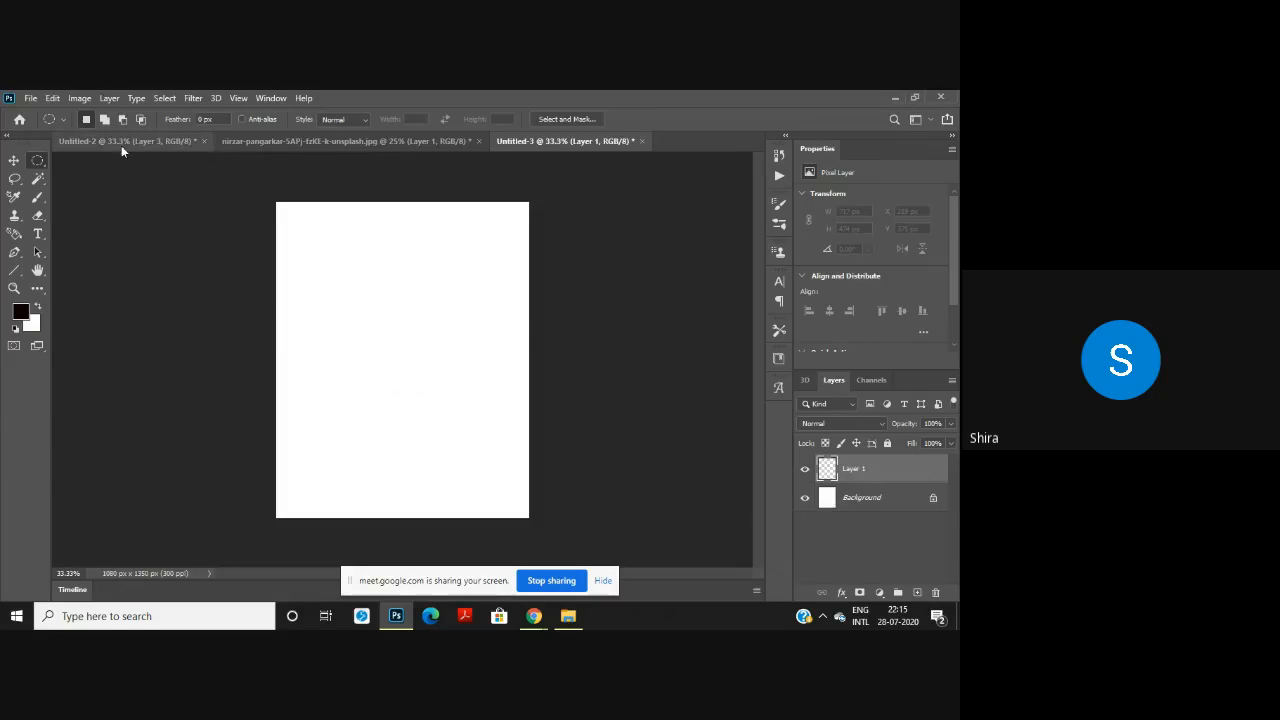
pyautogui.moveTo(347, 244); pyautogui.dragTo(502, 413)
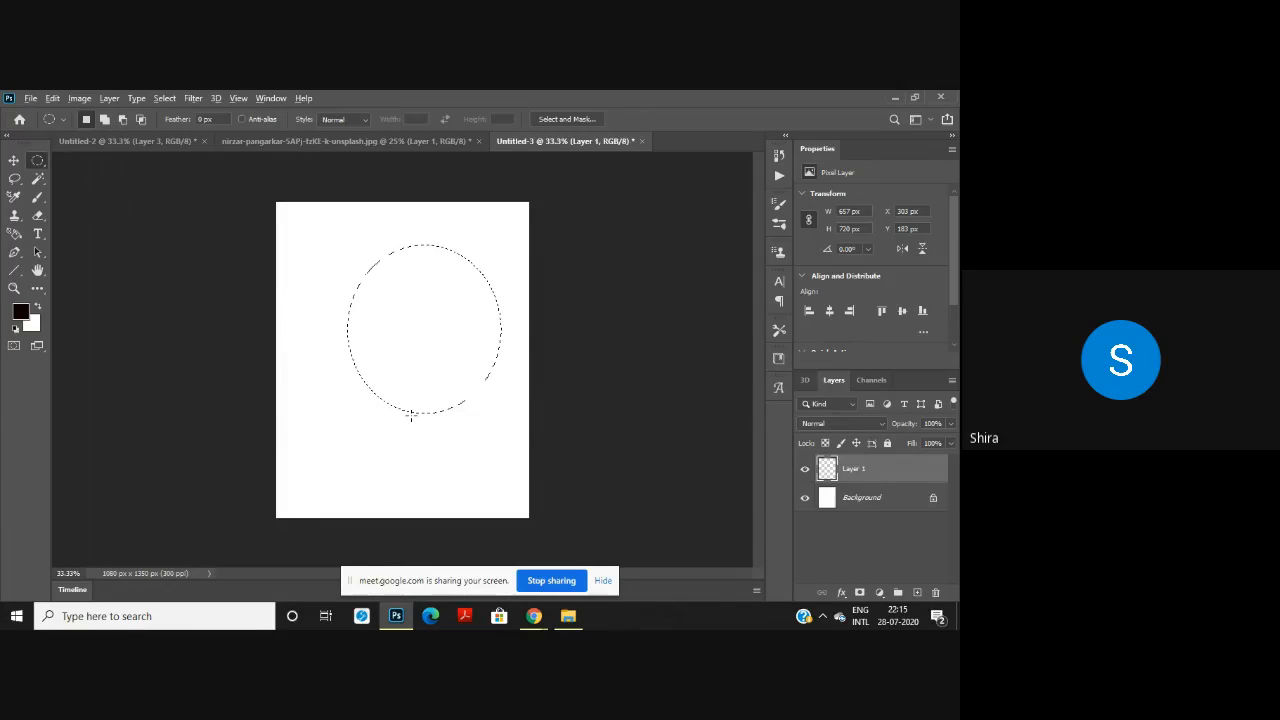
pyautogui.hotkey('alt', 'BackSpace')
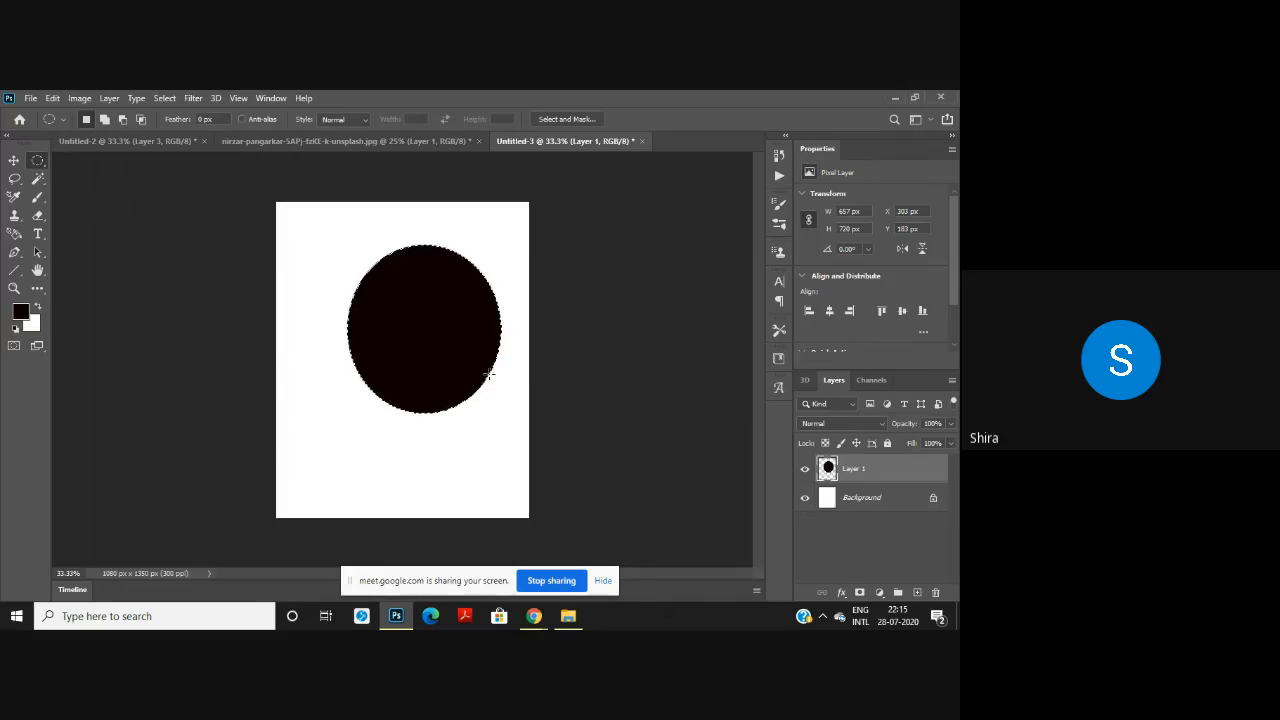
pyautogui.hotkey('ctrl', 'd')
# Step: Vary the ellipse layer's opacity, lower its fill to about 66%, and restore both to 100%
pyautogui.click(950, 424)
pyautogui.moveTo(948, 440)
pyautogui.mouseDown()
pyautogui.moveTo(905, 439)
pyautogui.moveTo(953, 430)
pyautogui.moveTo(910, 462)
pyautogui.moveTo(941, 464)
pyautogui.mouseUp()
pyautogui.click(950, 444)
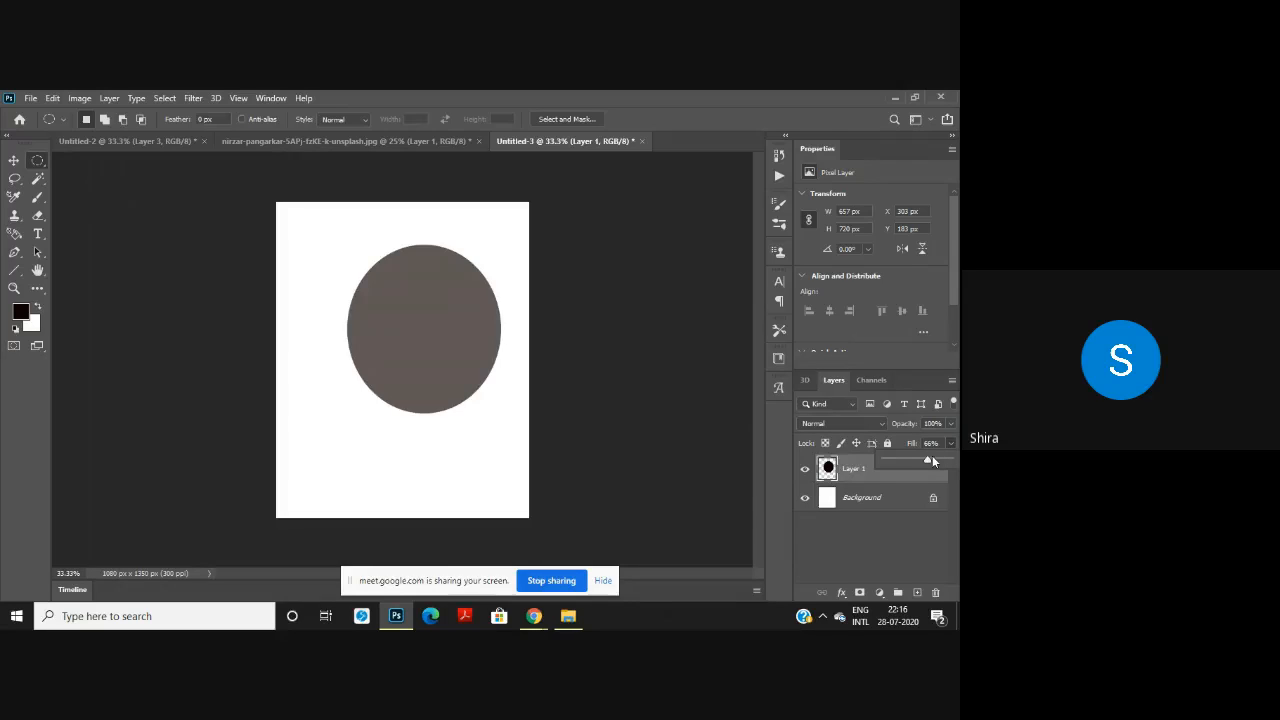
pyautogui.moveTo(932, 461); pyautogui.dragTo(951, 443)
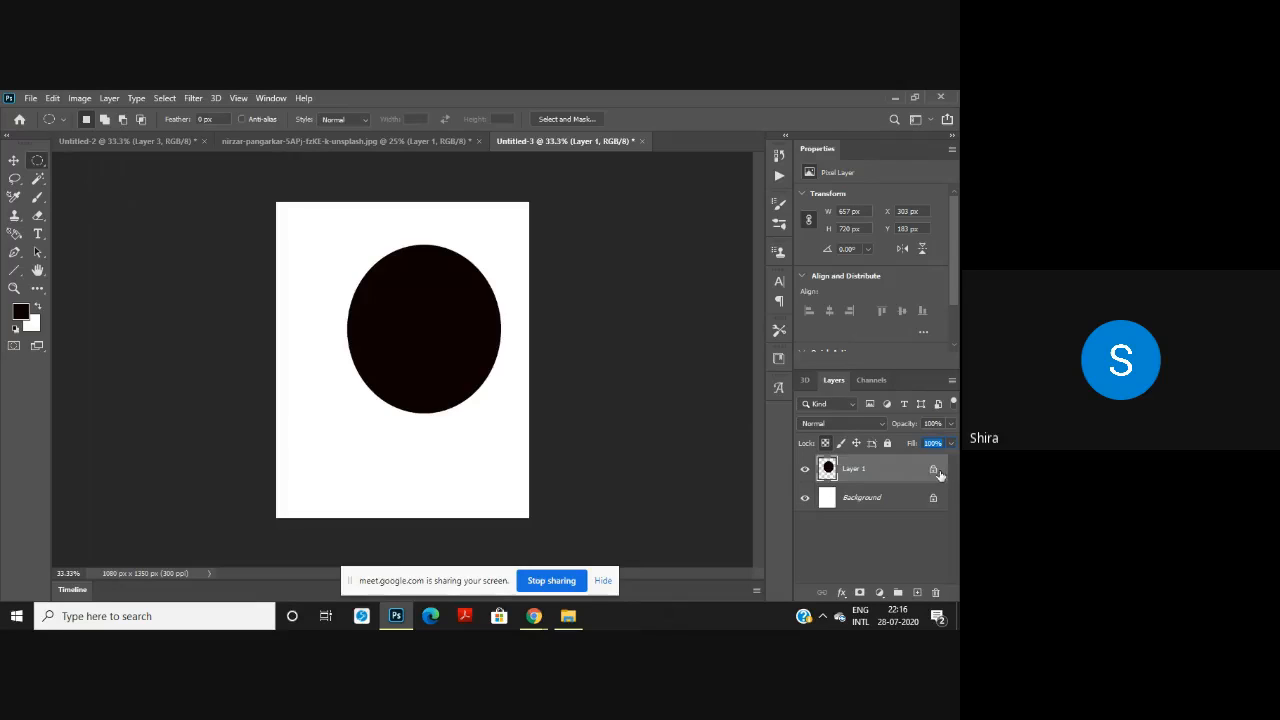
# Step: Move the black ellipse down the canvas to about X 212, Y 372 px
pyautogui.click(14, 160)
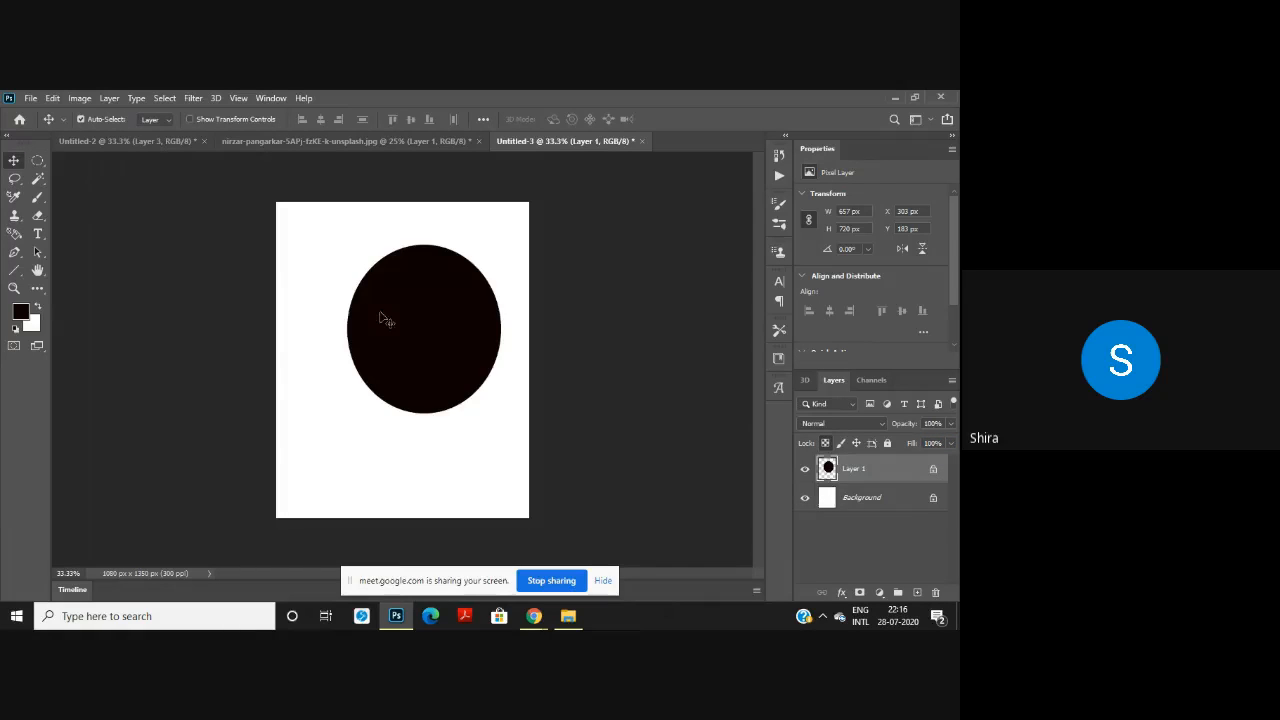
pyautogui.moveTo(447, 324); pyautogui.dragTo(423, 366)
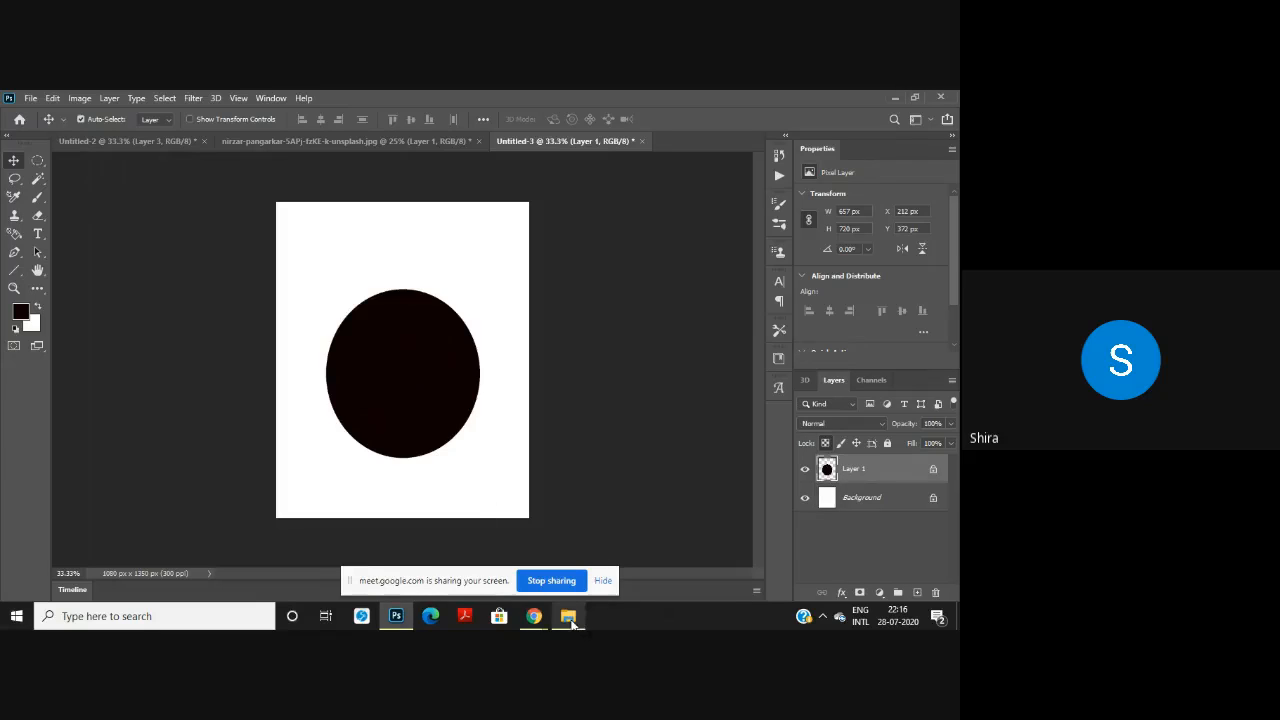
# Step: Switch to the Google Meet window in Chrome and stop presenting the screen
pyautogui.moveTo(534, 605)
pyautogui.click(533, 568)
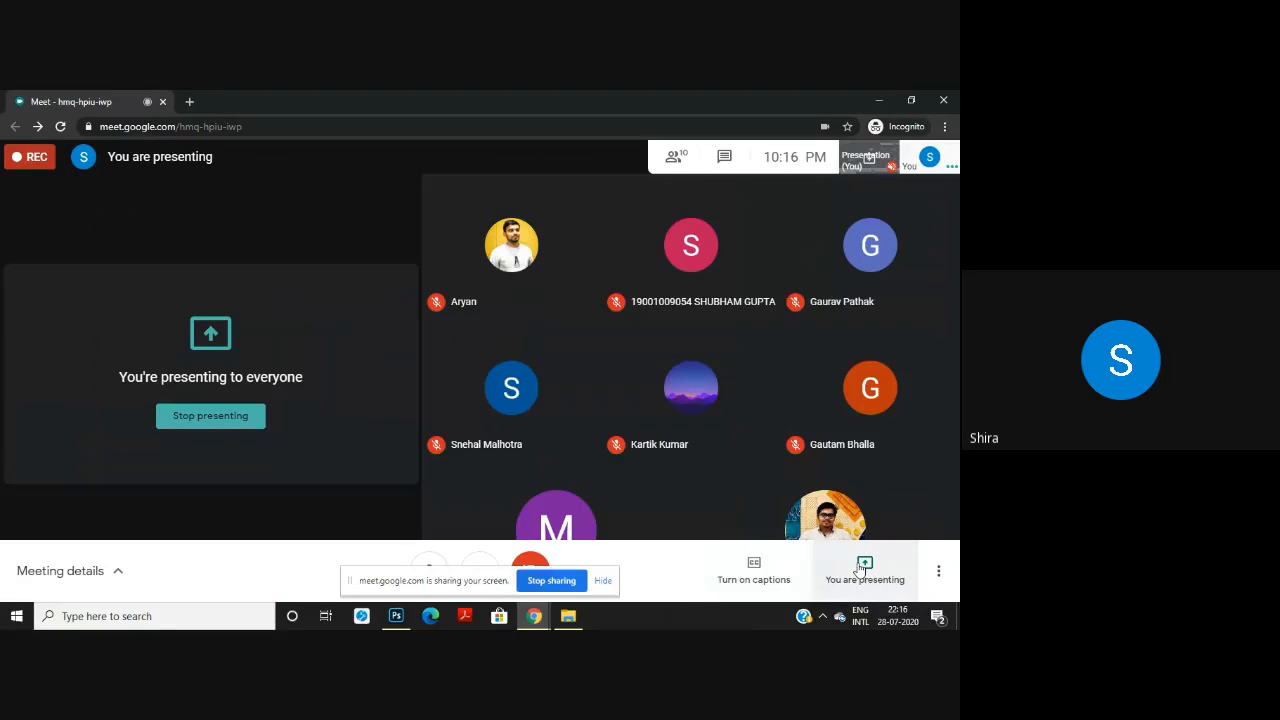
pyautogui.click(247, 424)
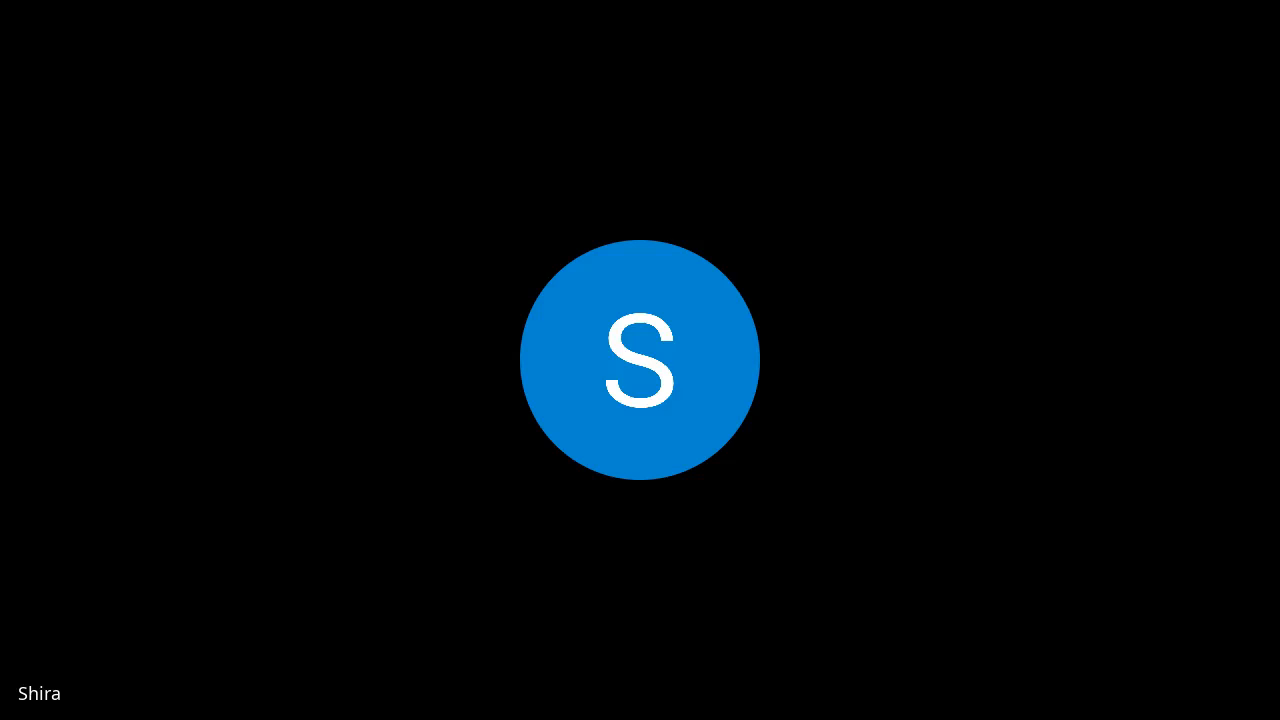
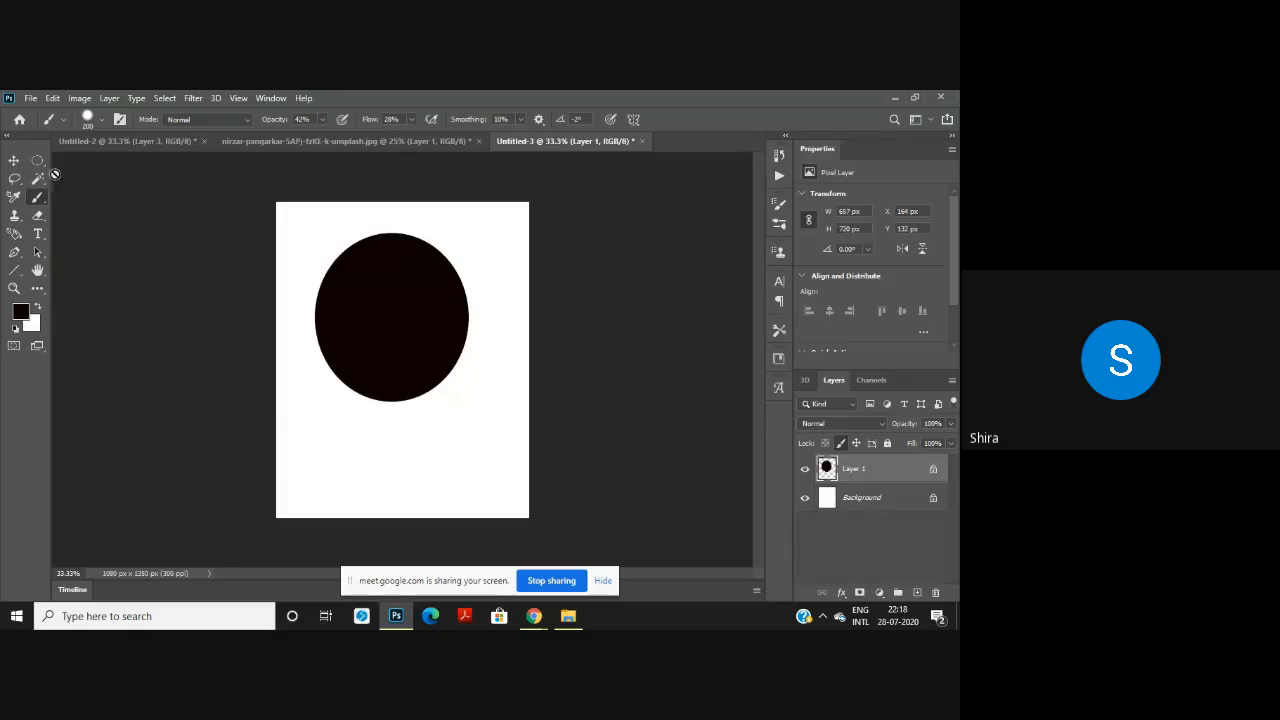
# Step: Move the black ellipse to about X 251, Y 363 px with the Move tool
pyautogui.click(13, 160)
pyautogui.moveTo(371, 277); pyautogui.dragTo(398, 272)
pyautogui.moveTo(363, 323); pyautogui.dragTo(310, 365)
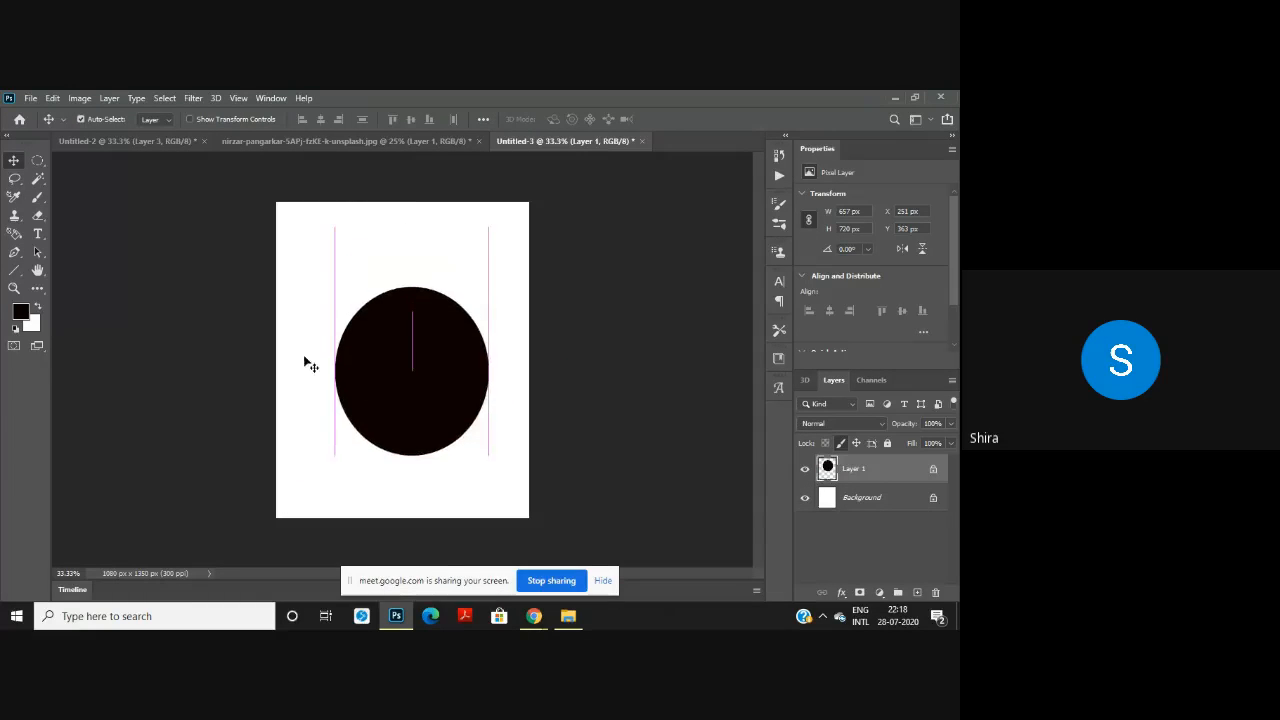
# Step: Try painting over the ellipse with the Brush tool, and move the ellipse to about X 212, Y 315 px
pyautogui.click(39, 198)
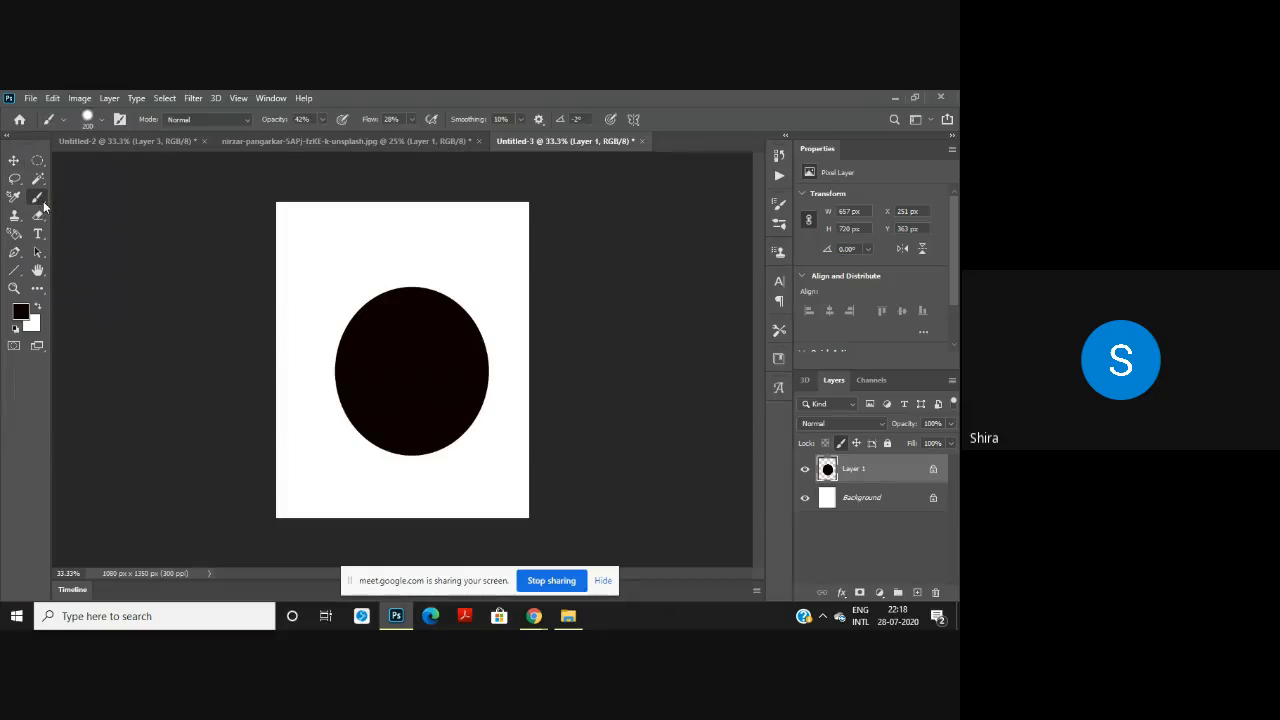
pyautogui.click(379, 294)
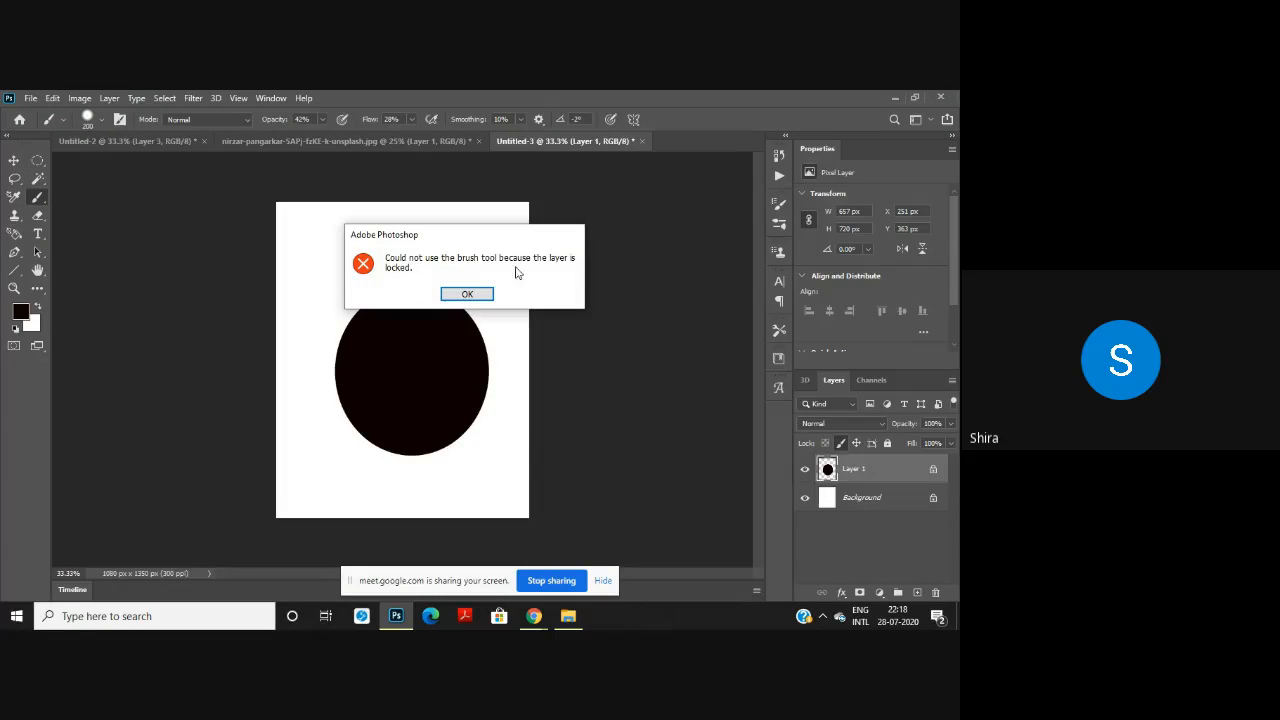
pyautogui.click(467, 294)
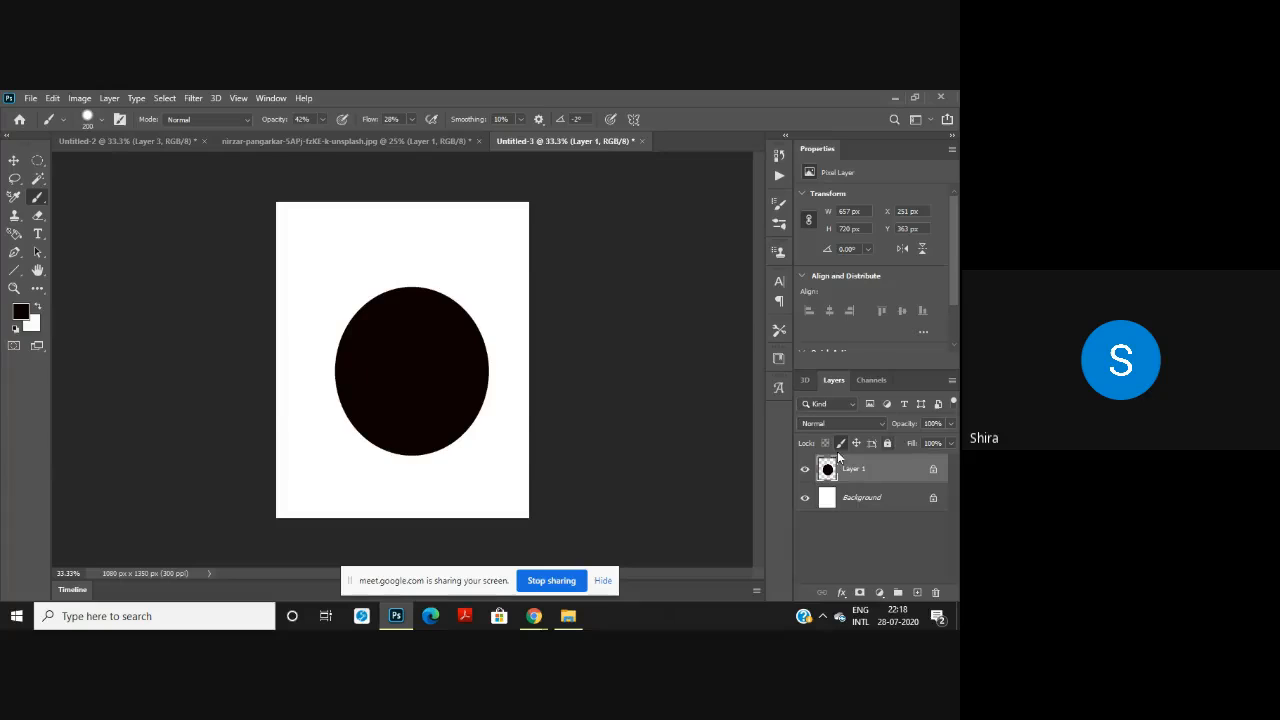
pyautogui.click(12, 162)
pyautogui.moveTo(403, 366); pyautogui.dragTo(391, 362)
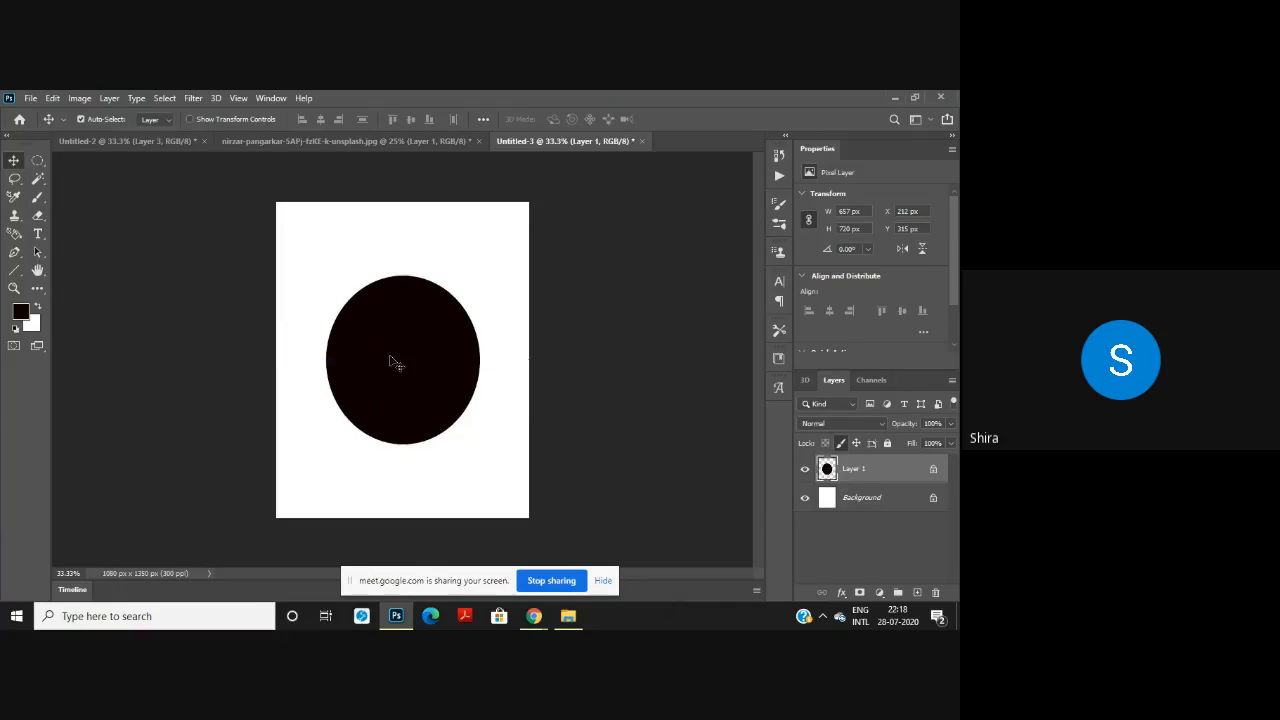
# Step: Fully lock the ellipse layer, try to move the ellipse, and unlock the layer
pyautogui.click(886, 445)
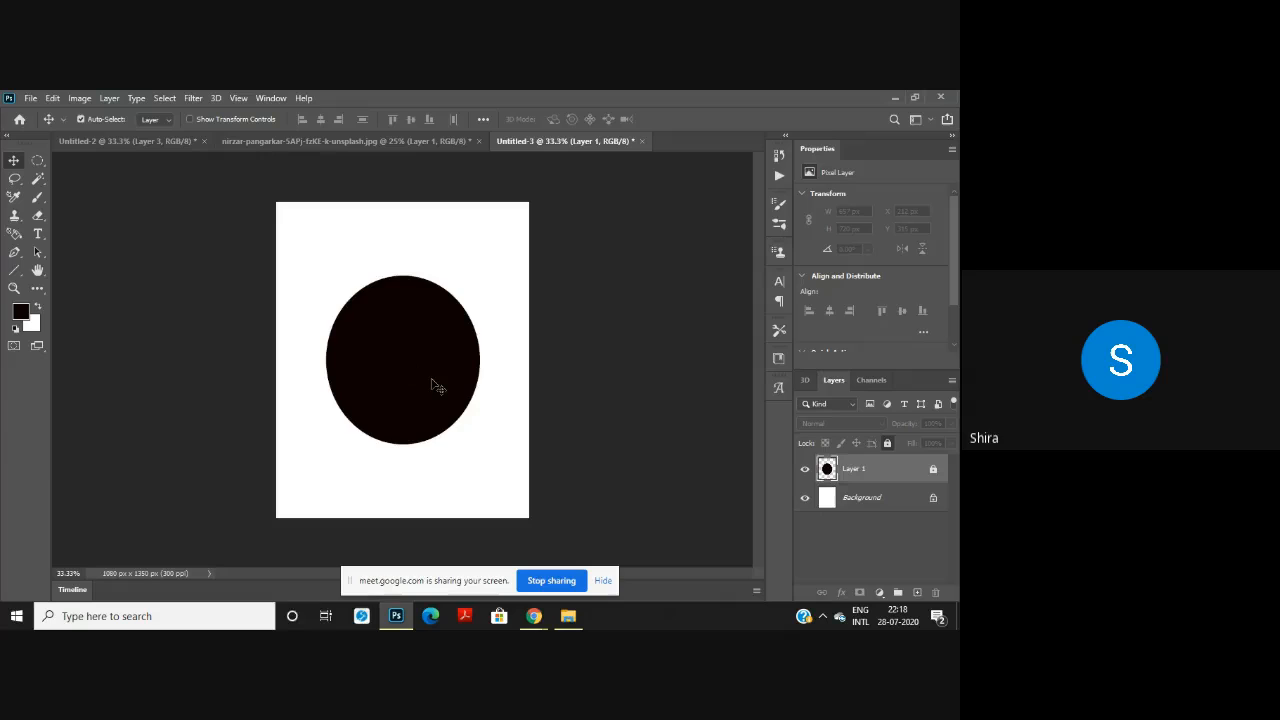
pyautogui.moveTo(420, 373); pyautogui.dragTo(434, 300)
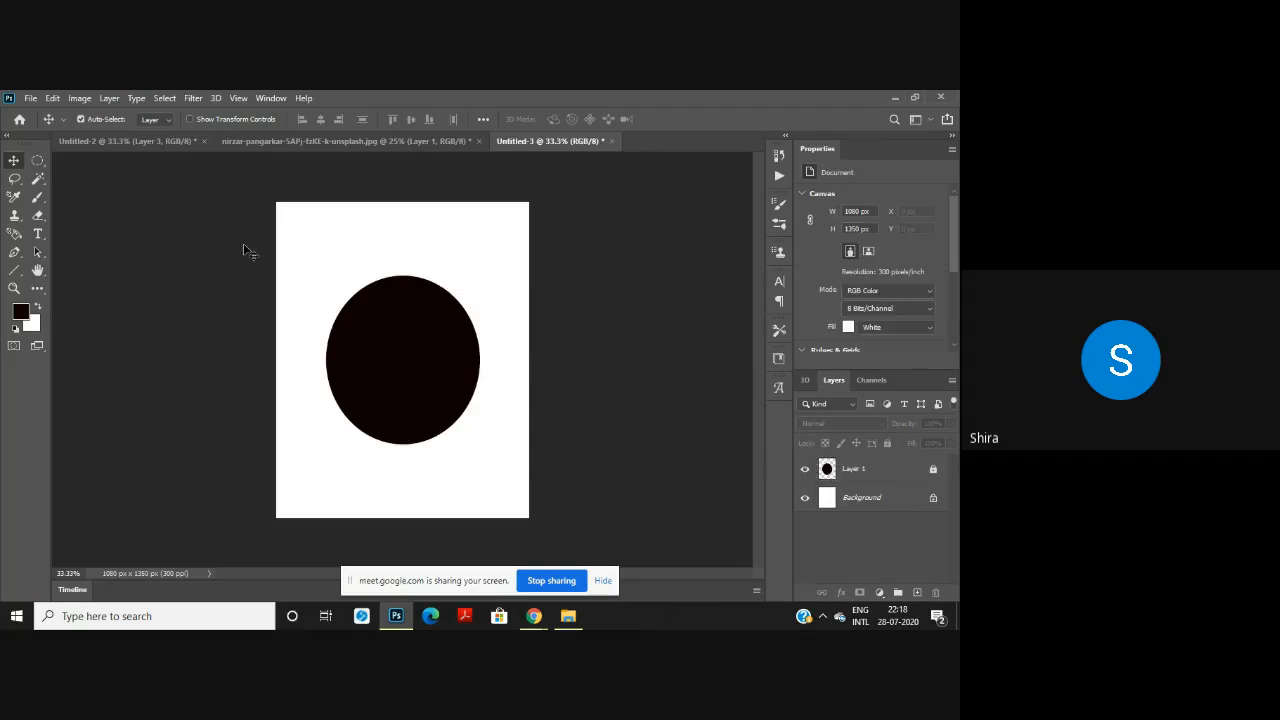
pyautogui.moveTo(322, 252); pyautogui.dragTo(531, 438)
pyautogui.rightClick(863, 470)
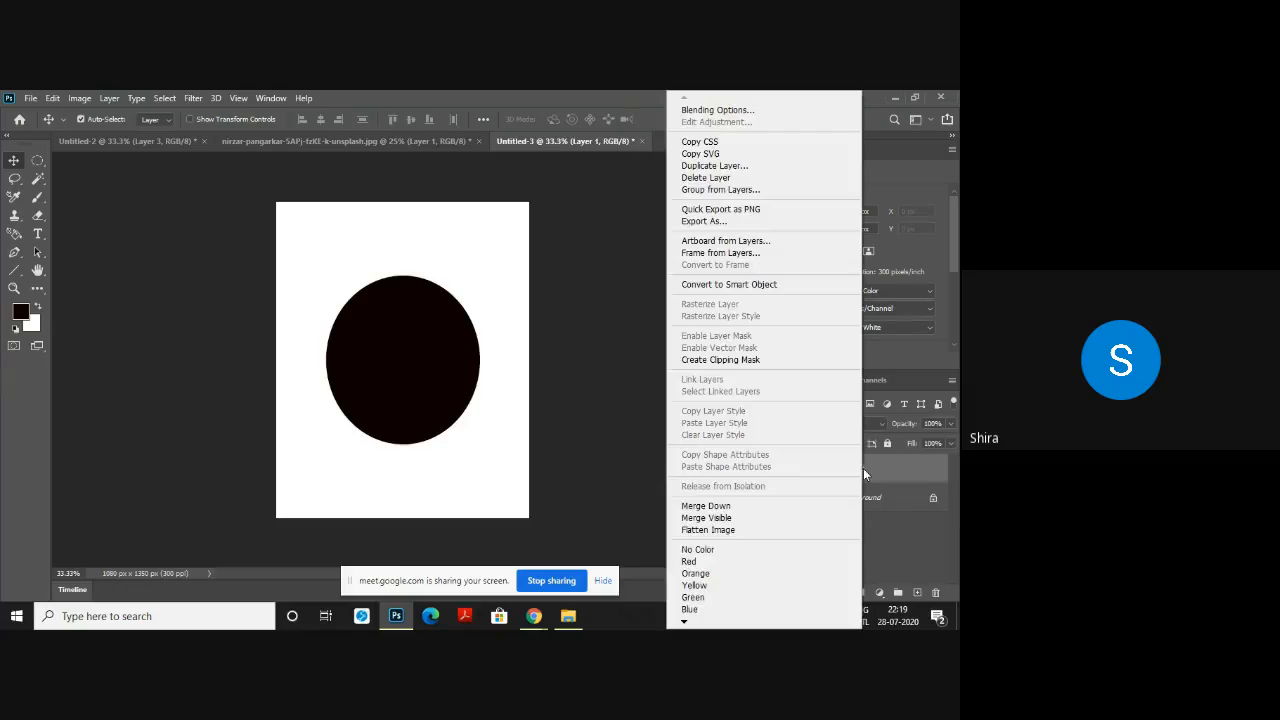
pyautogui.press('Escape')
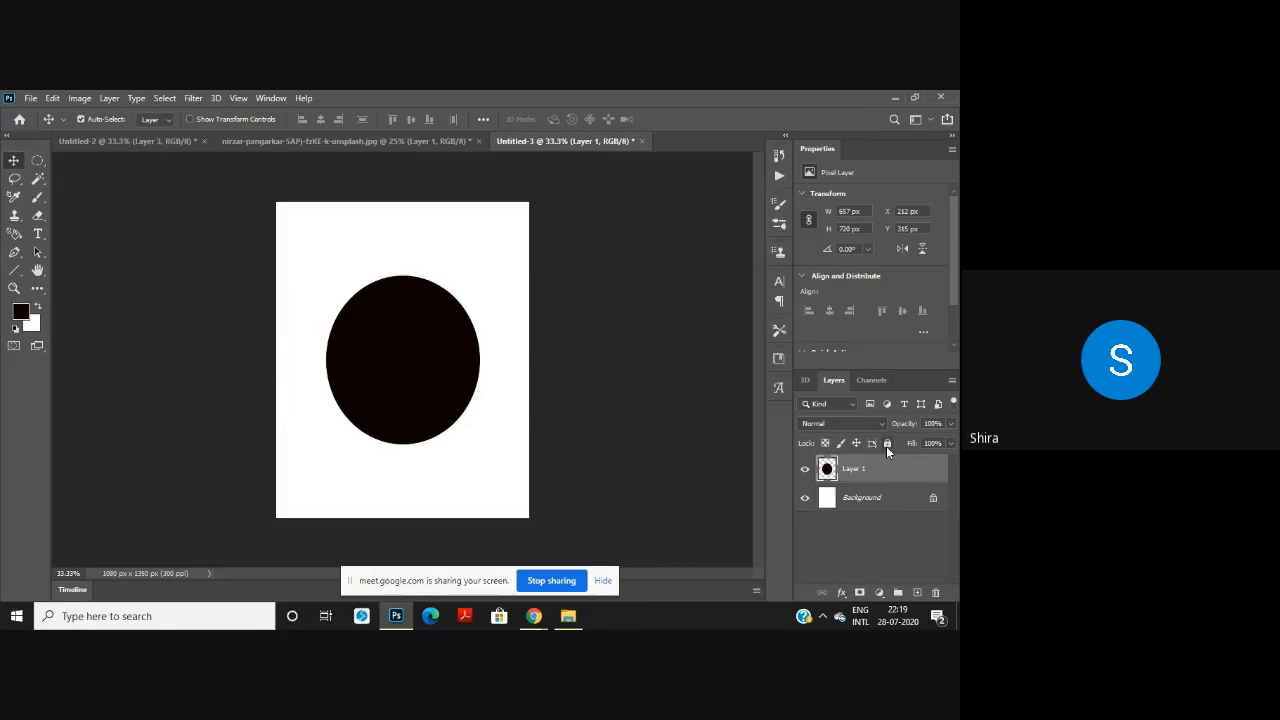
# Step: Lock the ellipse layer's image pixels and set its blend mode to Vivid Light
pyautogui.click(826, 443)
pyautogui.click(857, 422)
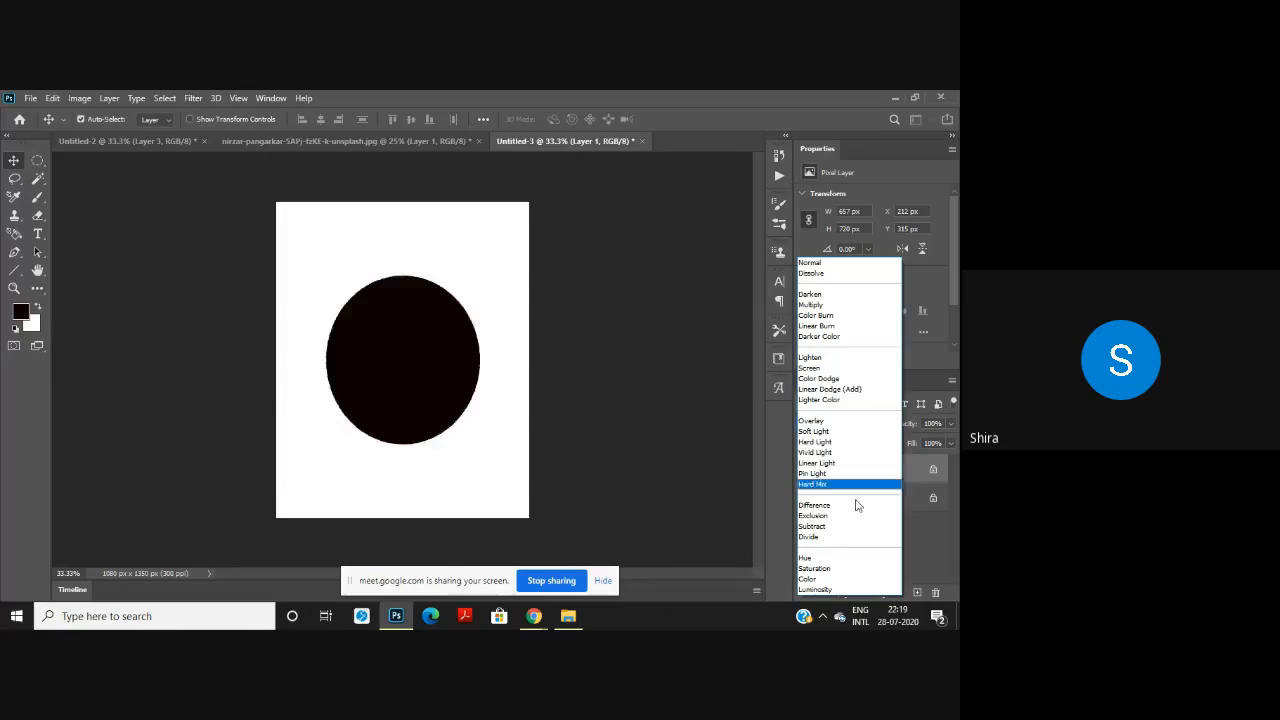
pyautogui.click(852, 463)
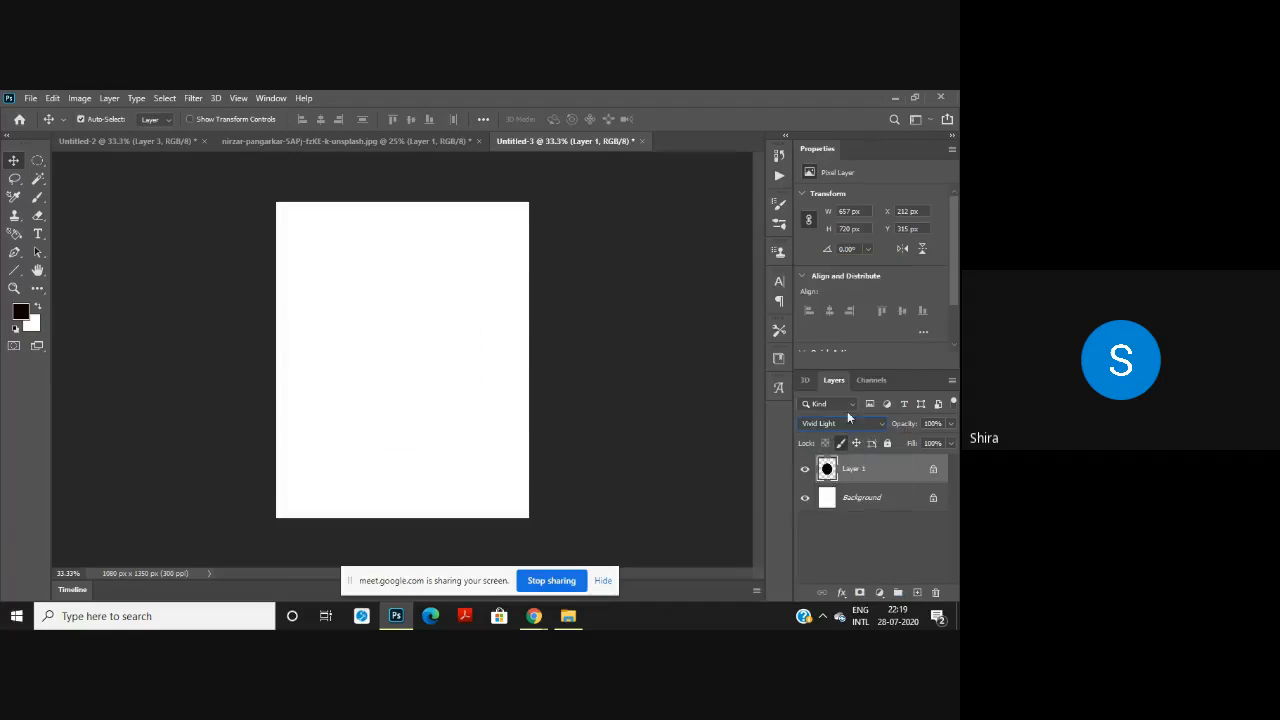
# Step: Apply the full lock to the ellipse layer, and remove all of its locks
pyautogui.click(887, 442)
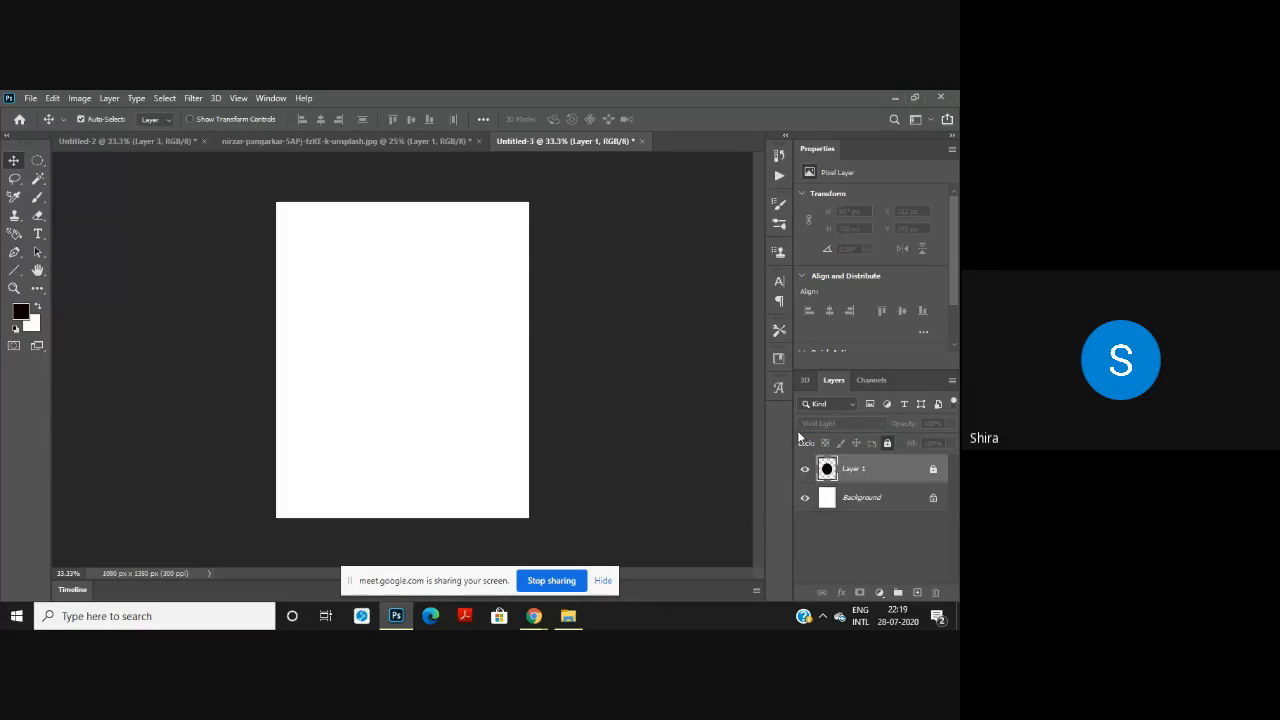
pyautogui.click(932, 474)
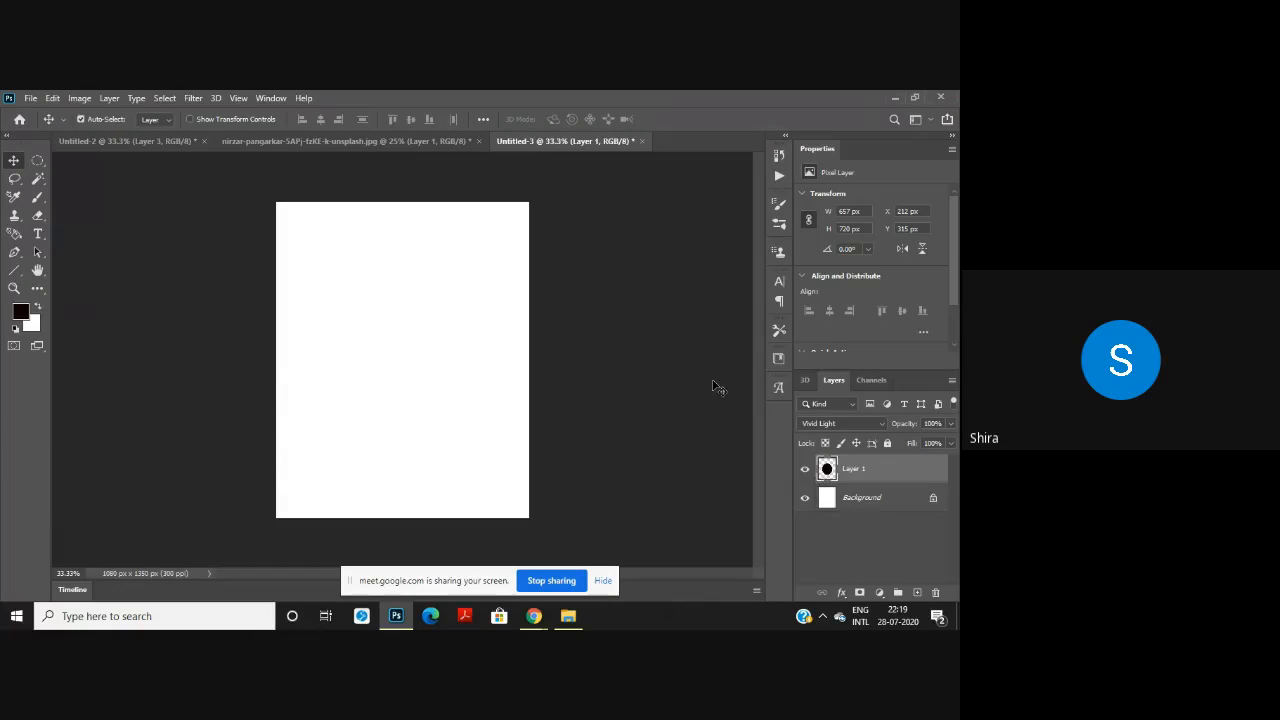
# Step: Set the black ellipse layer's blend mode to Normal, then adjust its opacity to 99% and its fill to 100%
pyautogui.click(840, 423)
pyautogui.click(825, 264)
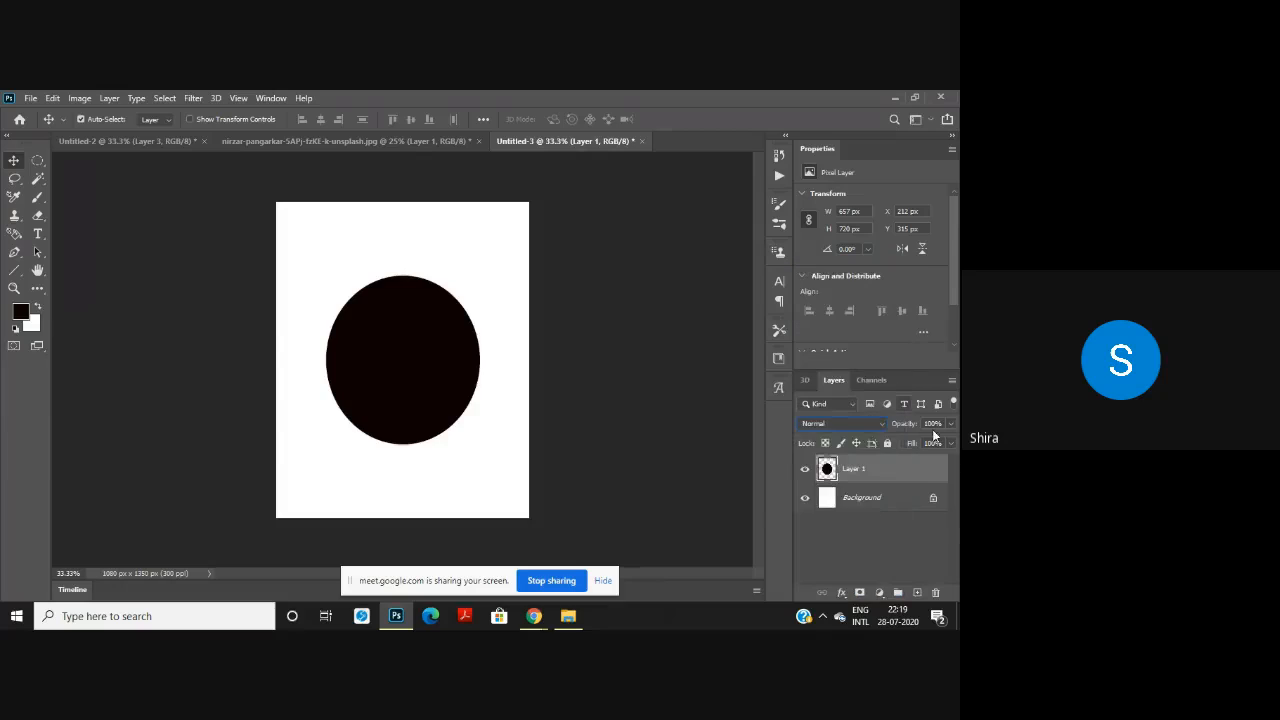
pyautogui.click(949, 423)
pyautogui.moveTo(934, 438)
pyautogui.mouseDown()
pyautogui.moveTo(898, 447)
pyautogui.moveTo(950, 445)
pyautogui.mouseUp()
pyautogui.click(951, 425)
pyautogui.click(951, 443)
pyautogui.moveTo(916, 457); pyautogui.dragTo(950, 460)
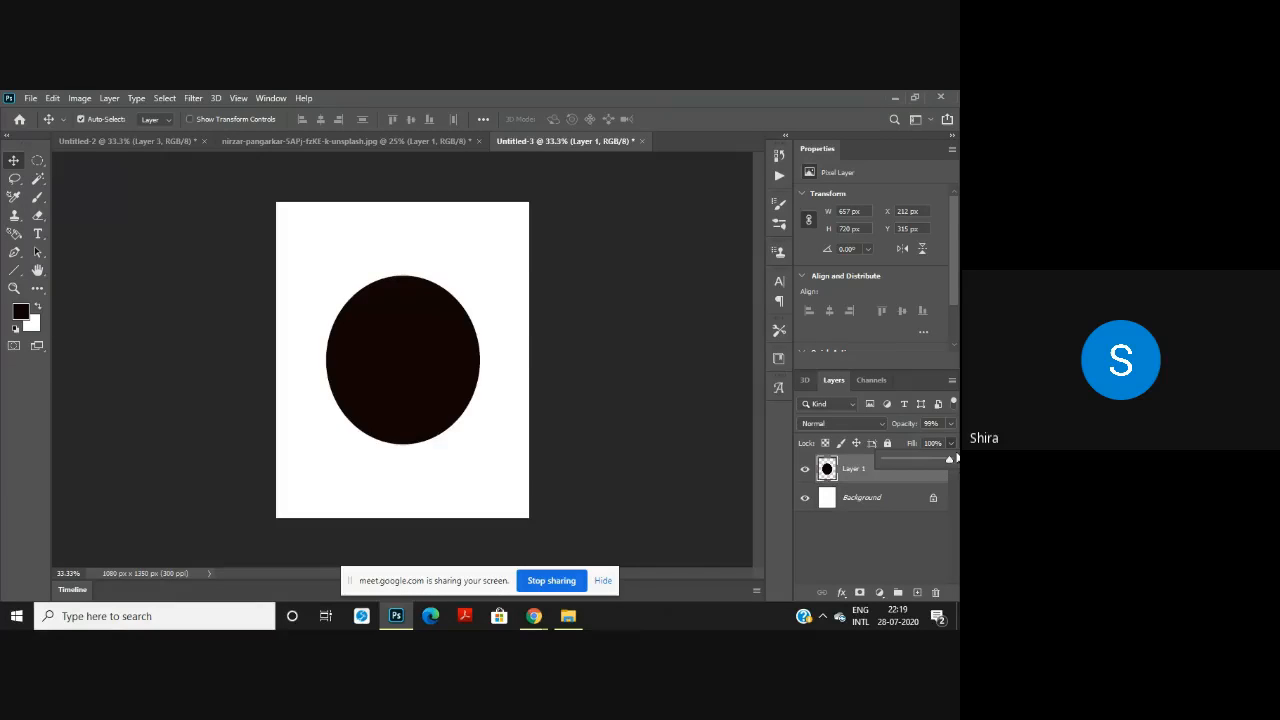
pyautogui.click(951, 447)
# Step: Apply the Dissolve blend mode to the ellipse layer and try moving the ellipse around, returning it to X 212, Y 315 px
pyautogui.click(877, 422)
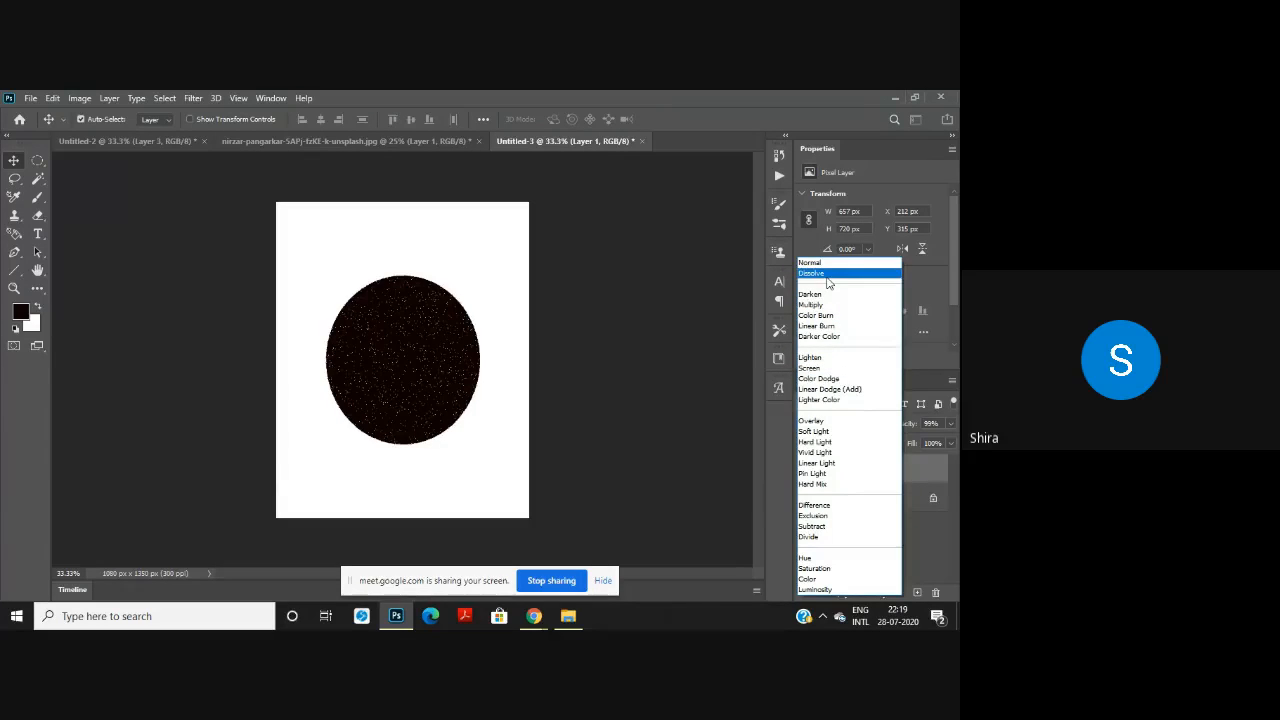
pyautogui.click(828, 274)
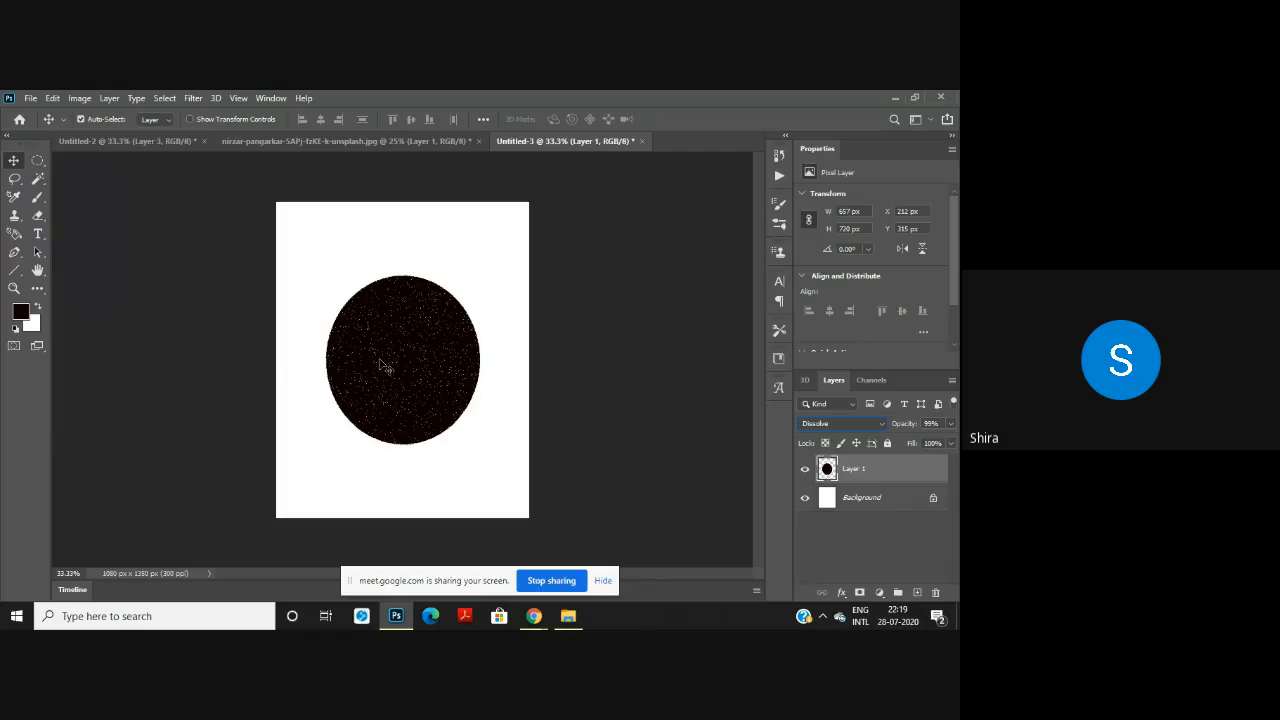
pyautogui.hotkey('ctrl', '1')
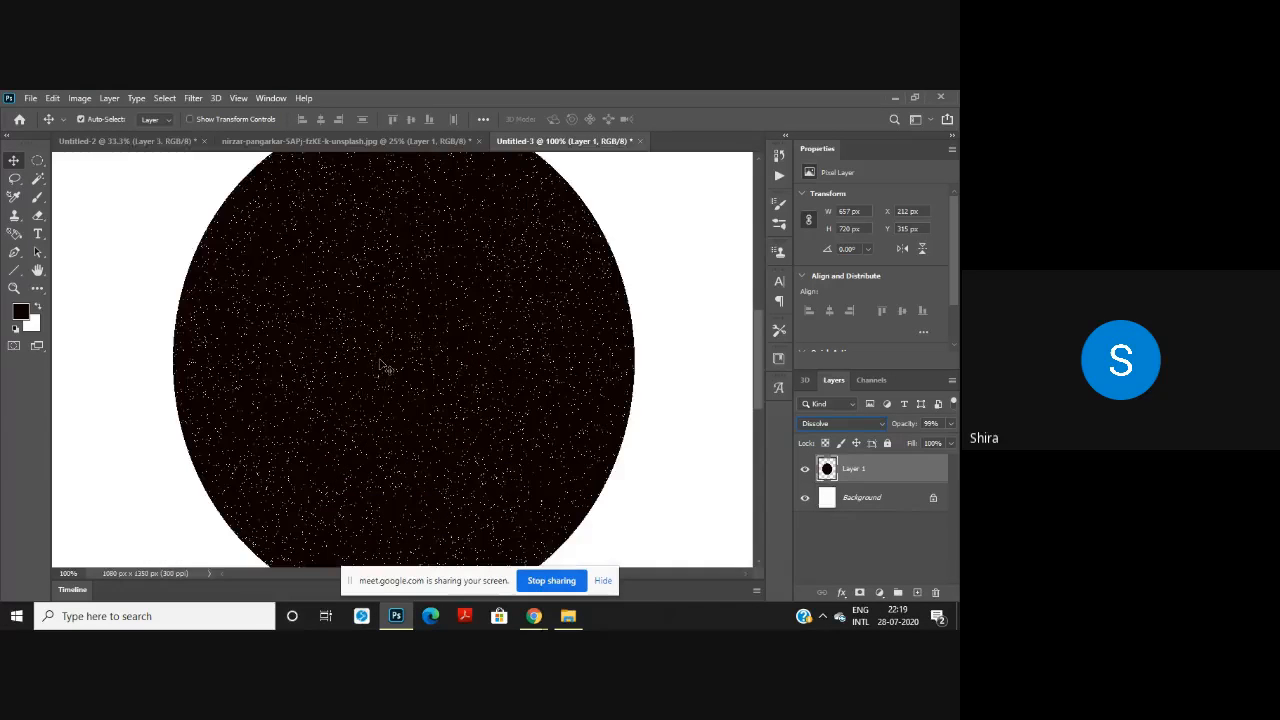
pyautogui.moveTo(522, 377)
pyautogui.mouseDown()
pyautogui.moveTo(526, 350)
pyautogui.moveTo(557, 370)
pyautogui.moveTo(540, 368)
pyautogui.mouseUp()
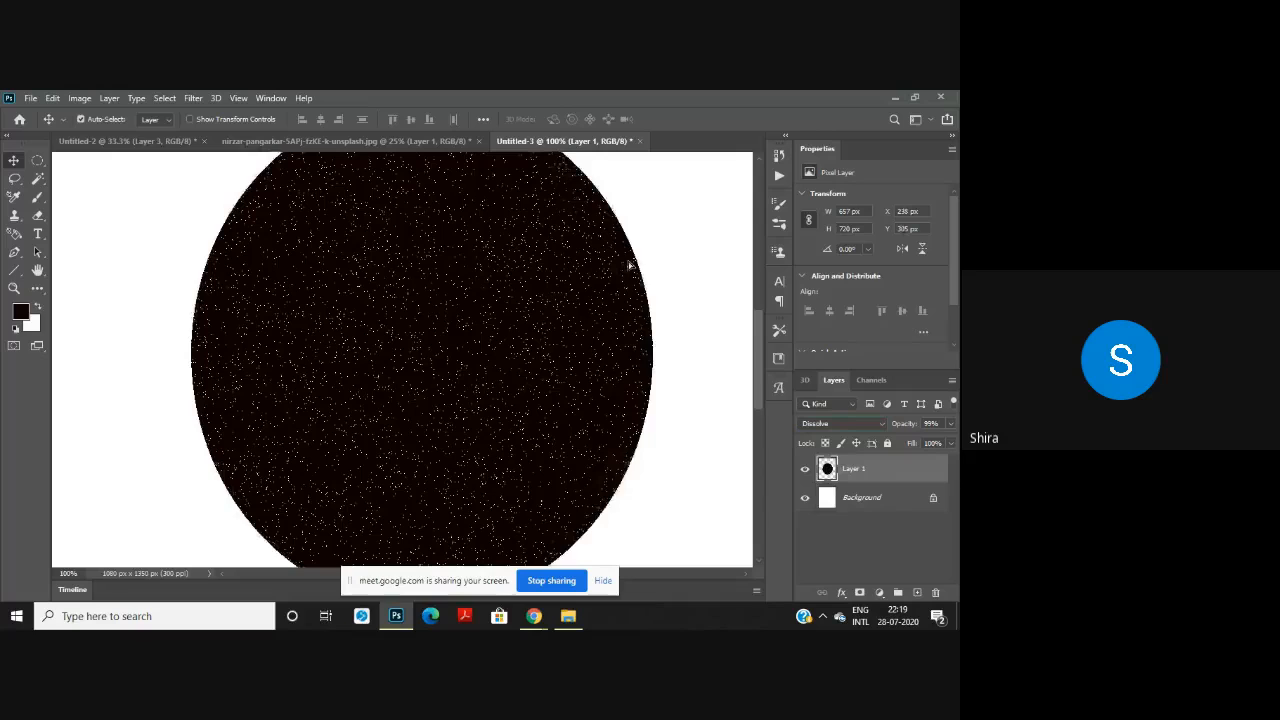
pyautogui.moveTo(630, 265); pyautogui.dragTo(677, 300)
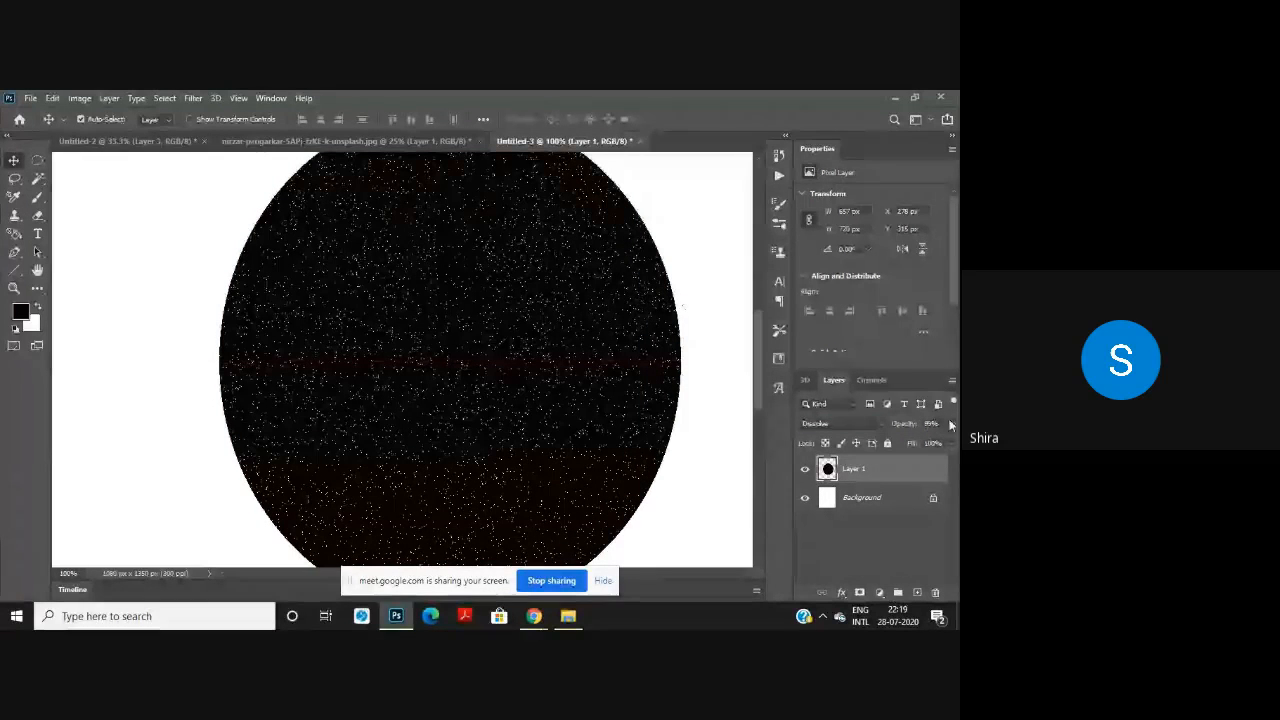
pyautogui.moveTo(674, 418); pyautogui.dragTo(630, 418)
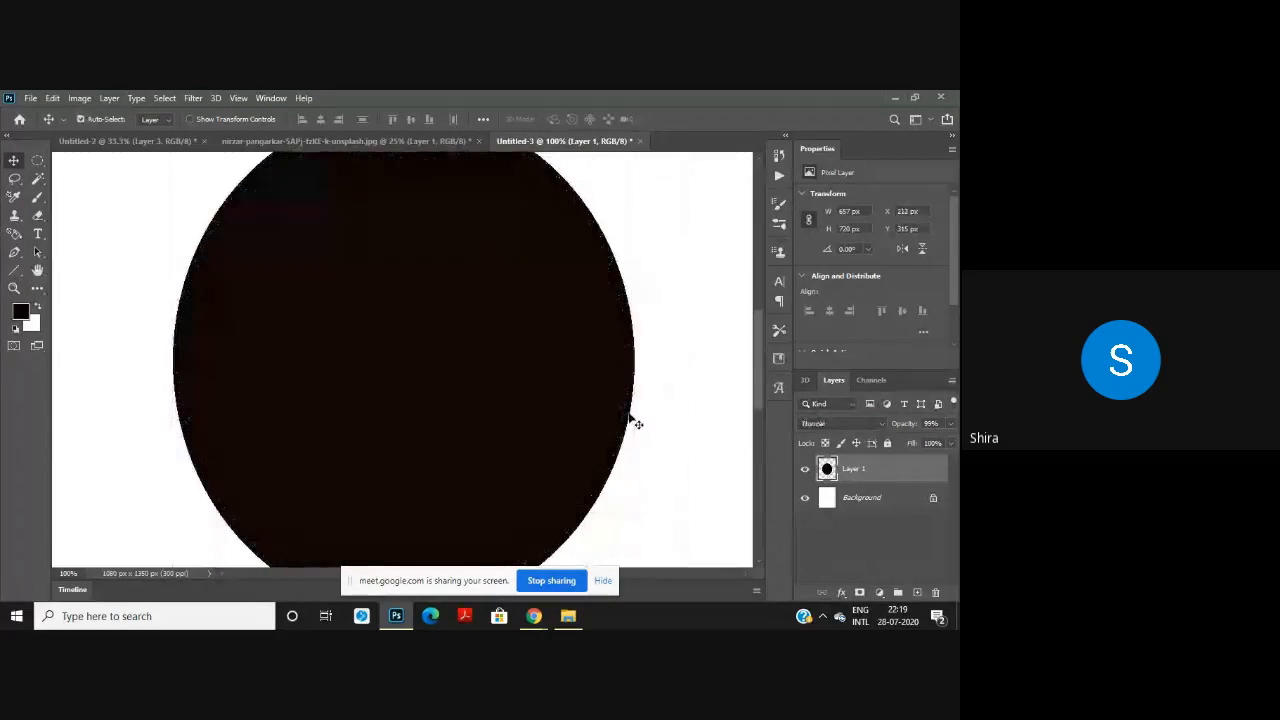
# Step: Set the ellipse layer to Dissolve at 100% opacity, and try lower opacity values before restoring 100%
pyautogui.moveTo(927, 436)
pyautogui.mouseDown()
pyautogui.moveTo(896, 445)
pyautogui.moveTo(946, 448)
pyautogui.mouseUp()
pyautogui.click(857, 422)
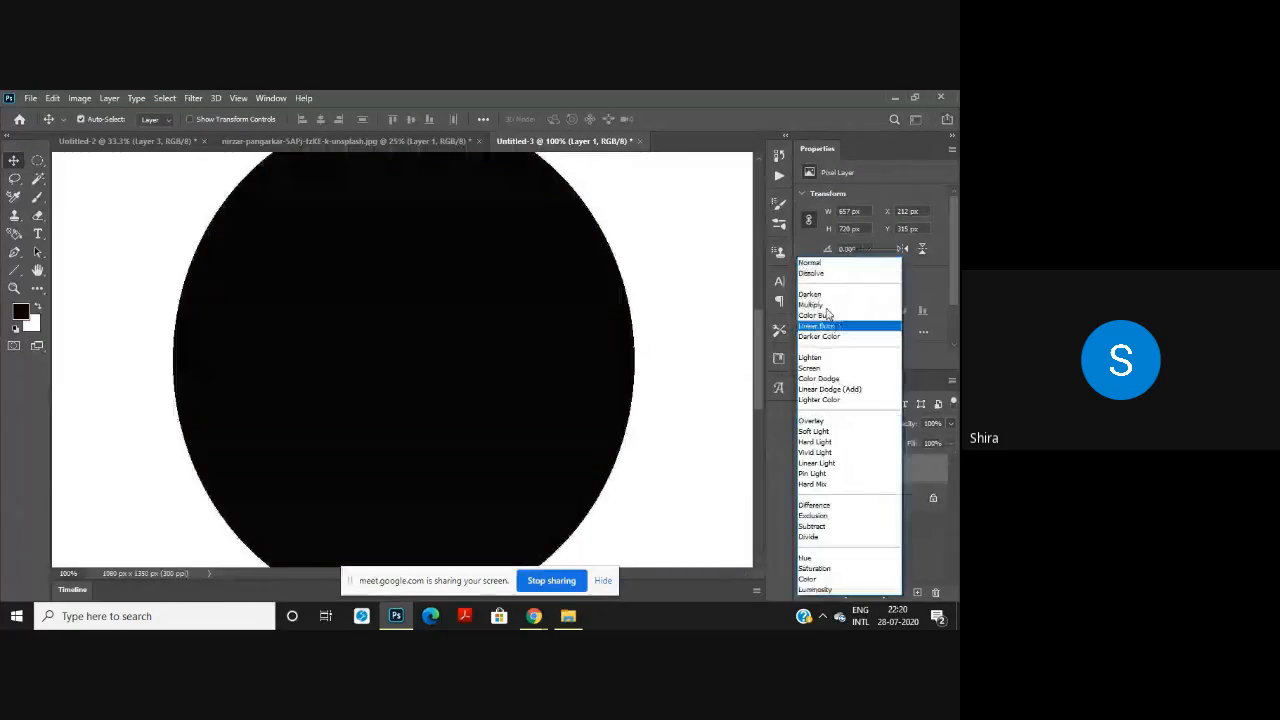
pyautogui.click(812, 273)
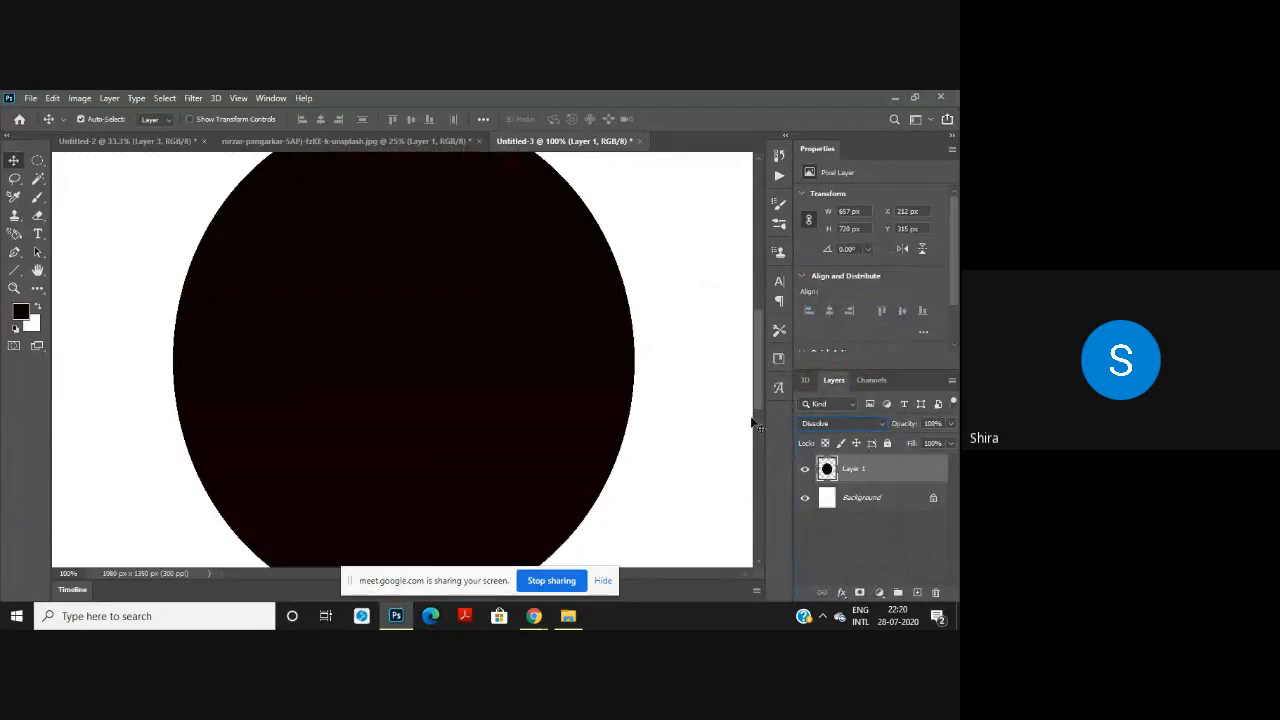
pyautogui.click(950, 424)
pyautogui.moveTo(938, 439); pyautogui.dragTo(935, 439)
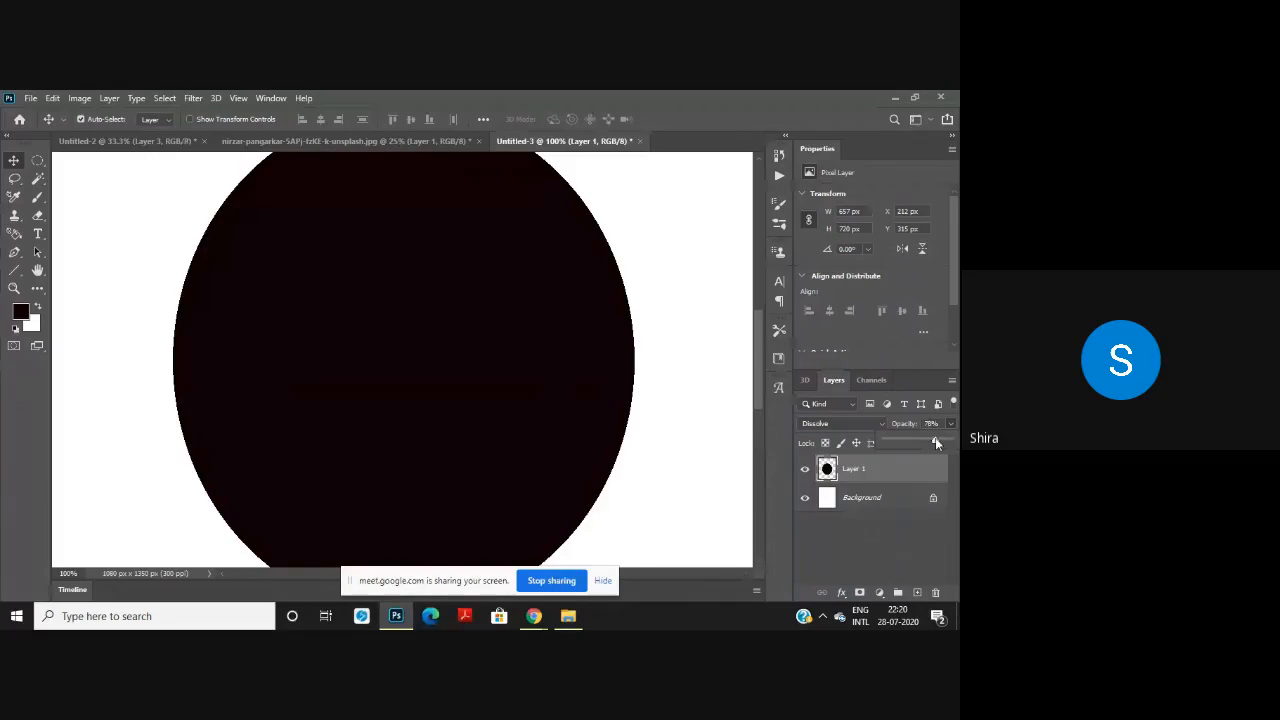
pyautogui.moveTo(936, 443)
pyautogui.mouseDown()
pyautogui.moveTo(914, 449)
pyautogui.moveTo(952, 443)
pyautogui.mouseUp()
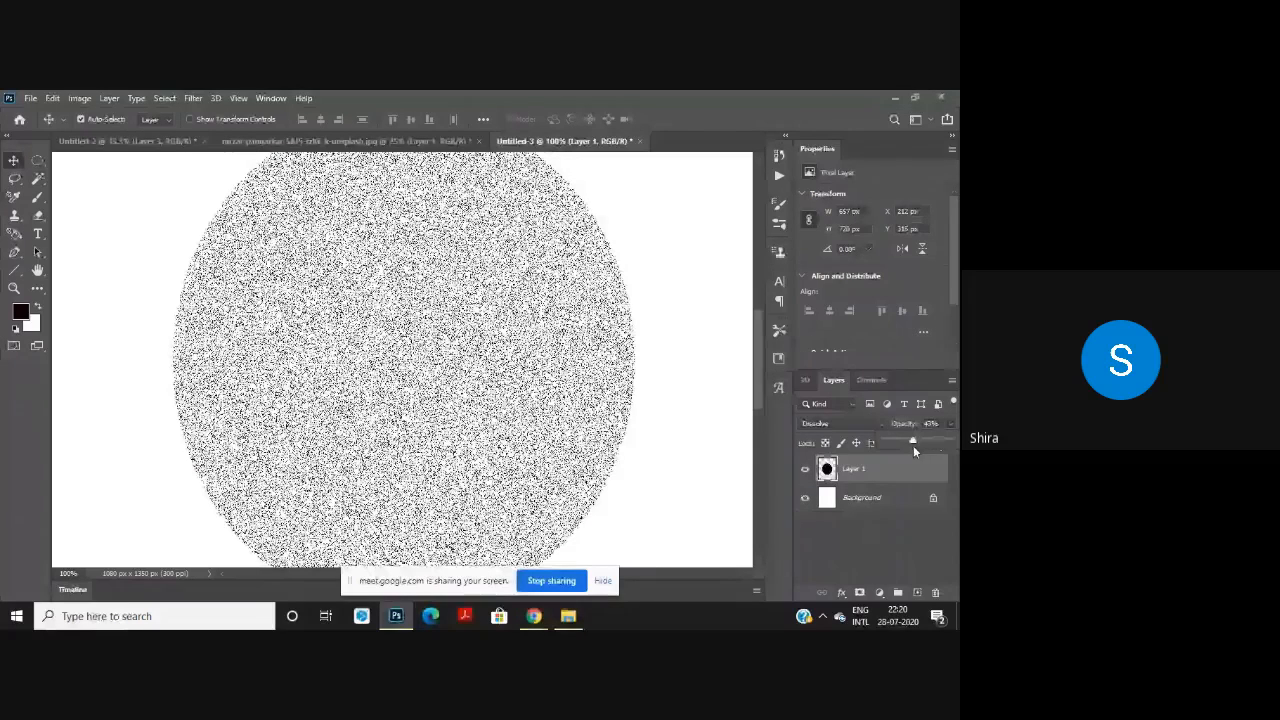
# Step: Set the ellipse layer's blend mode to Normal and deselect the layer
pyautogui.click(844, 425)
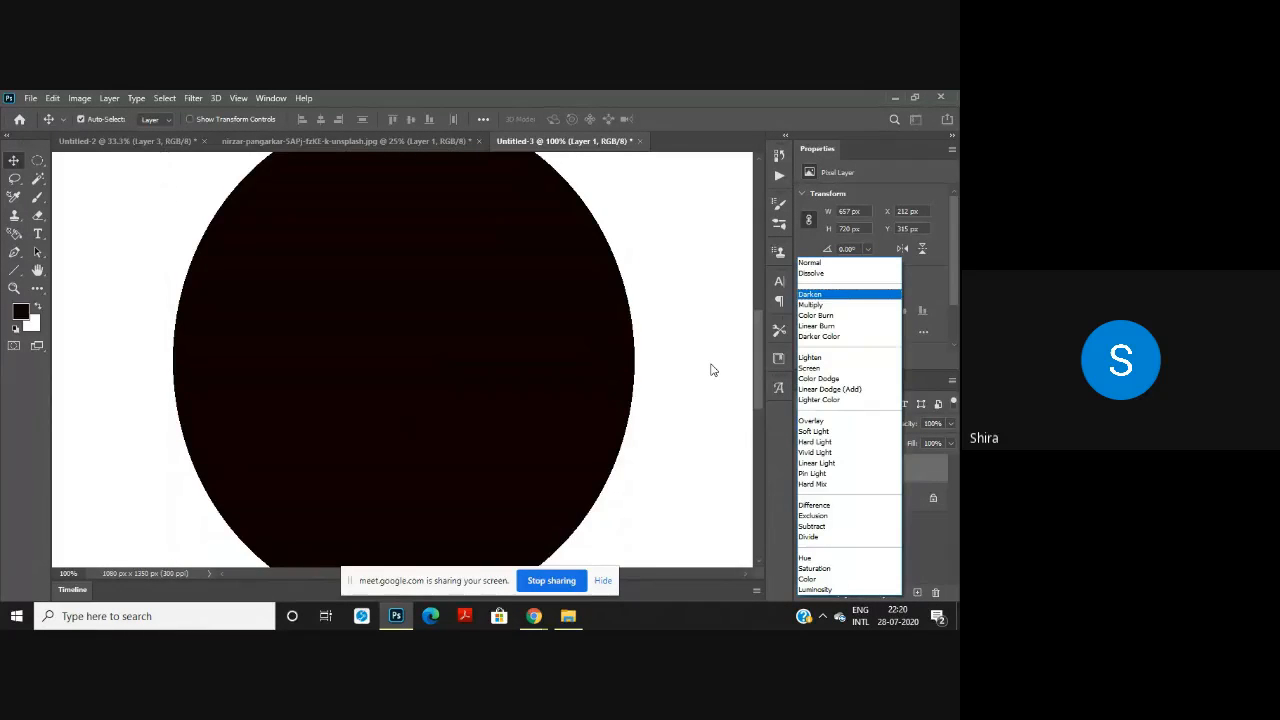
pyautogui.click(842, 264)
pyautogui.click(735, 303)
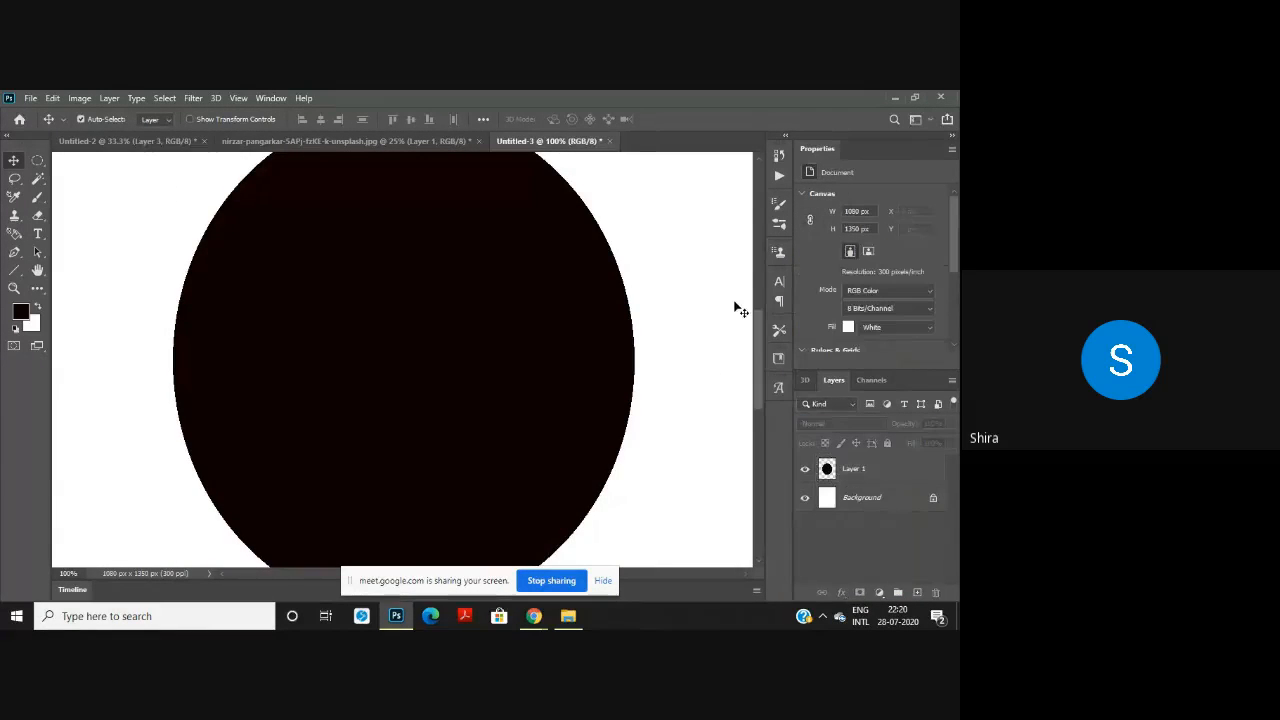
pyautogui.hotkey('ctrl', '-')
pyautogui.hotkey('ctrl', '-')
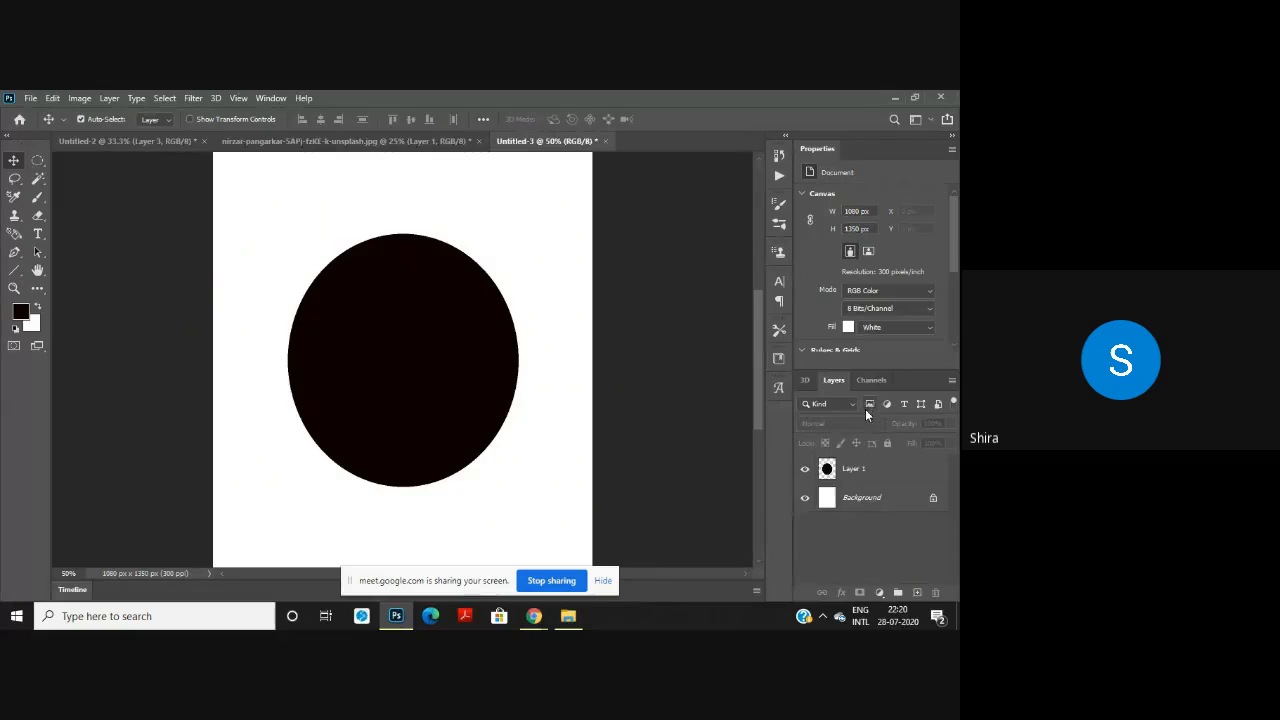
# Step: View the available layer filter types and reselect the black ellipse's layer
pyautogui.click(841, 404)
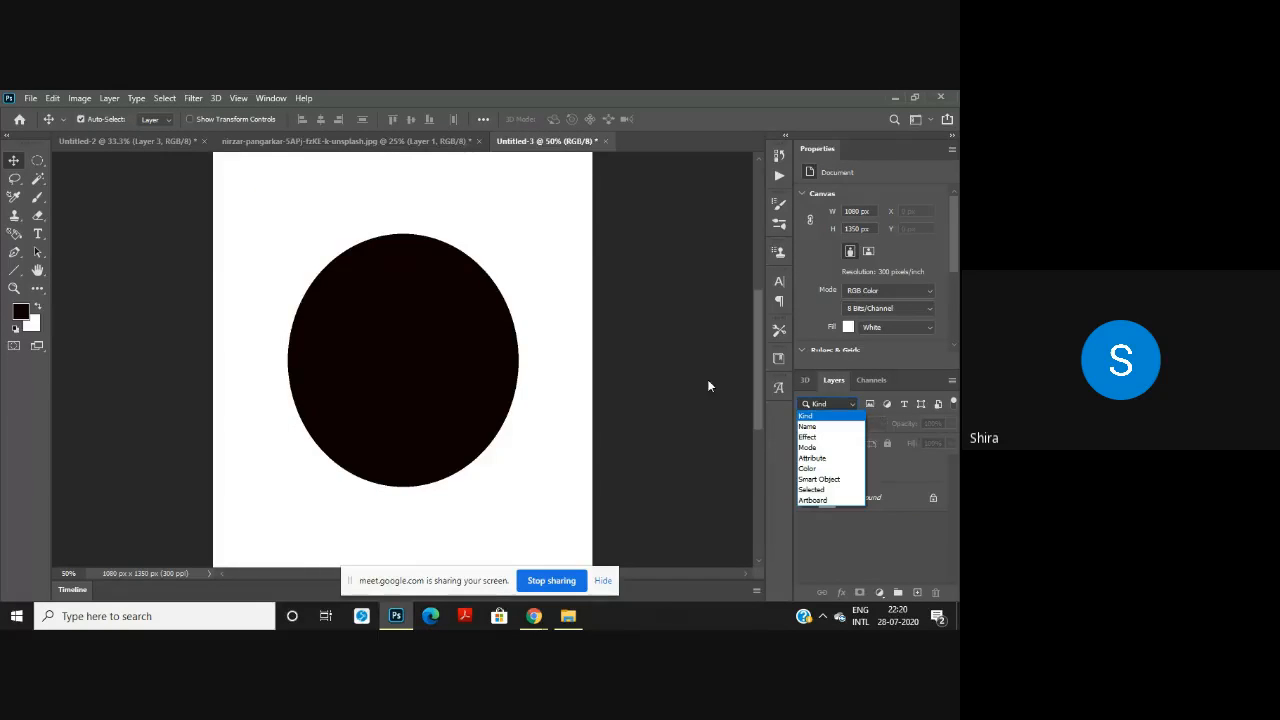
pyautogui.click(478, 336)
pyautogui.click(471, 337)
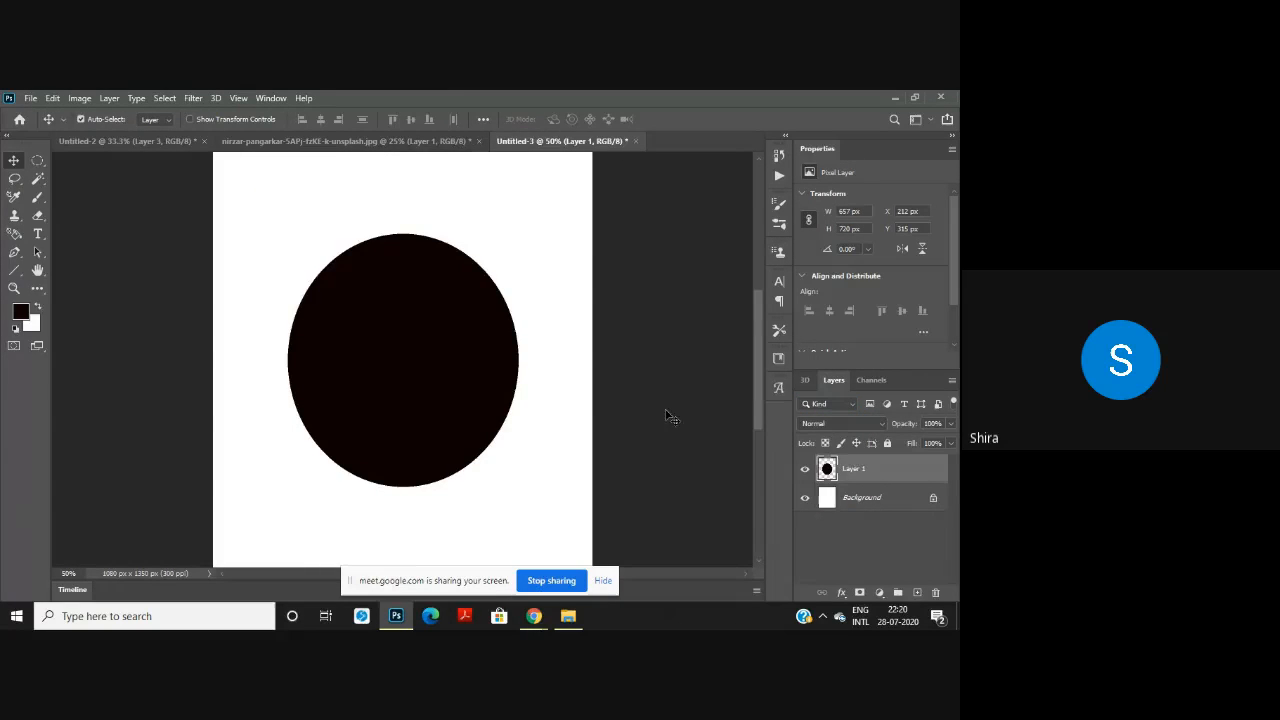
# Step: Preview blend modes such as Lighten and Color Burn on the ellipse layer, keeping it at Normal
pyautogui.click(835, 422)
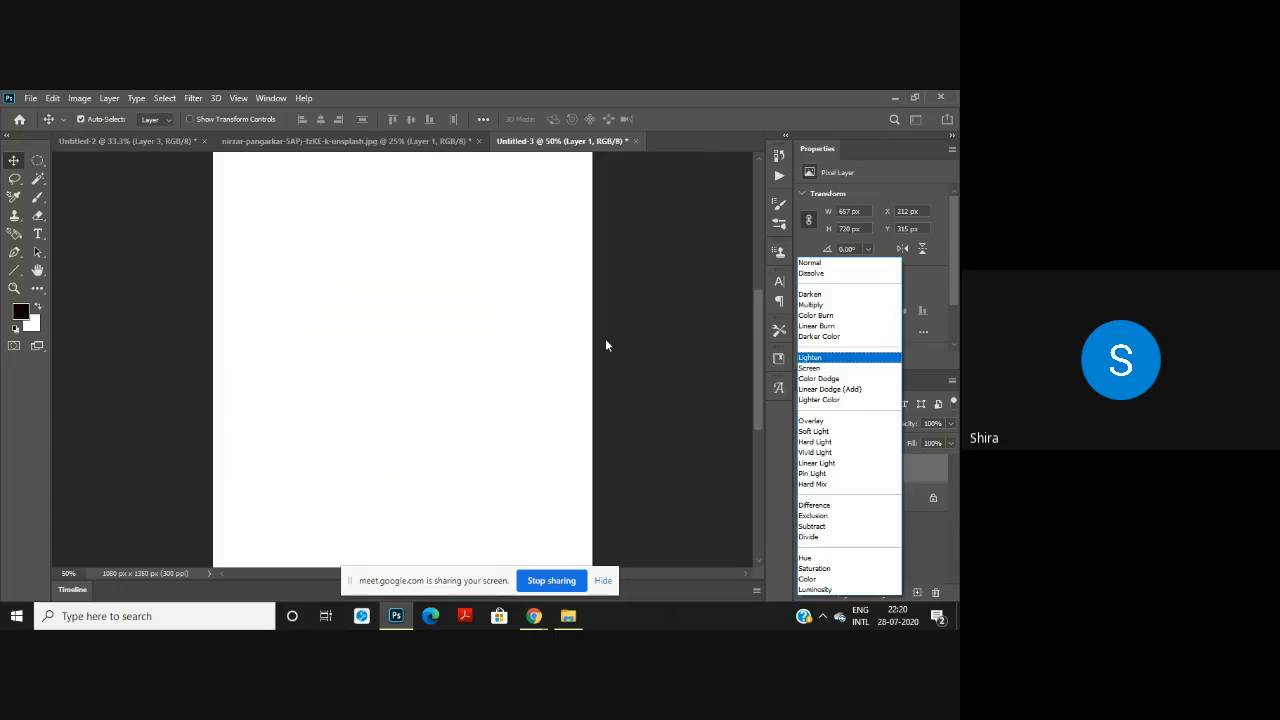
pyautogui.click(674, 468)
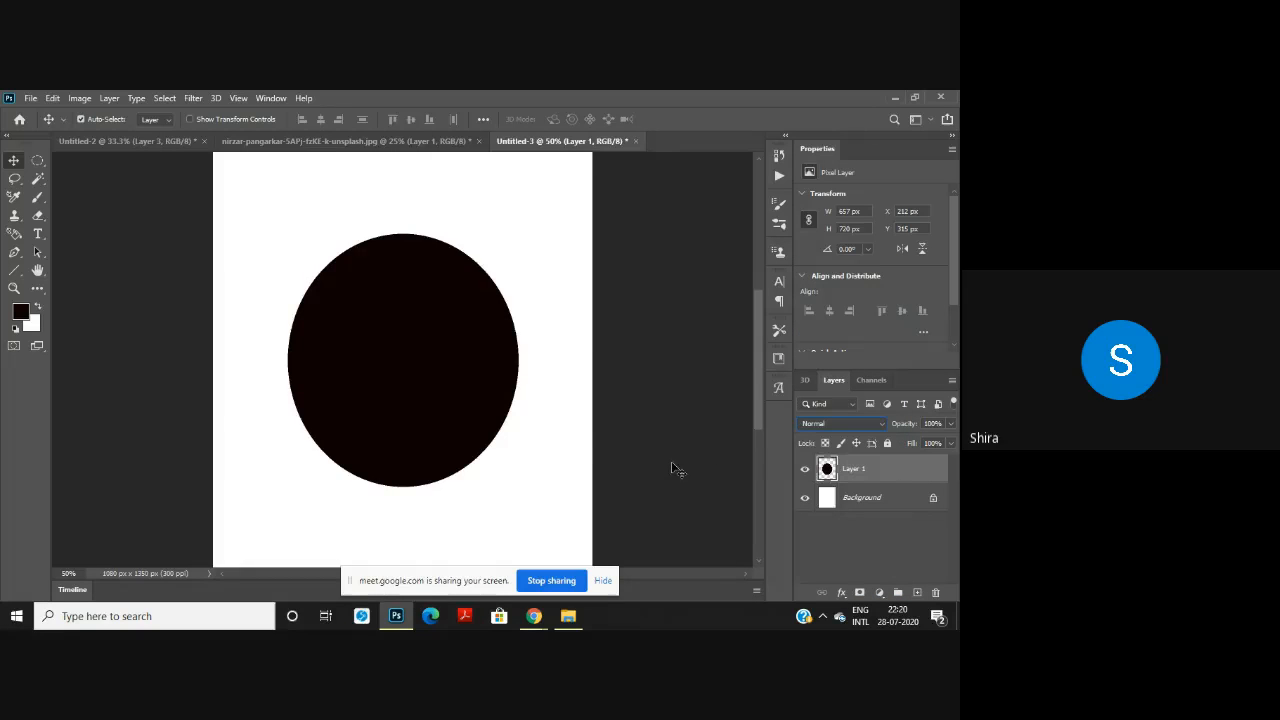
pyautogui.click(851, 427)
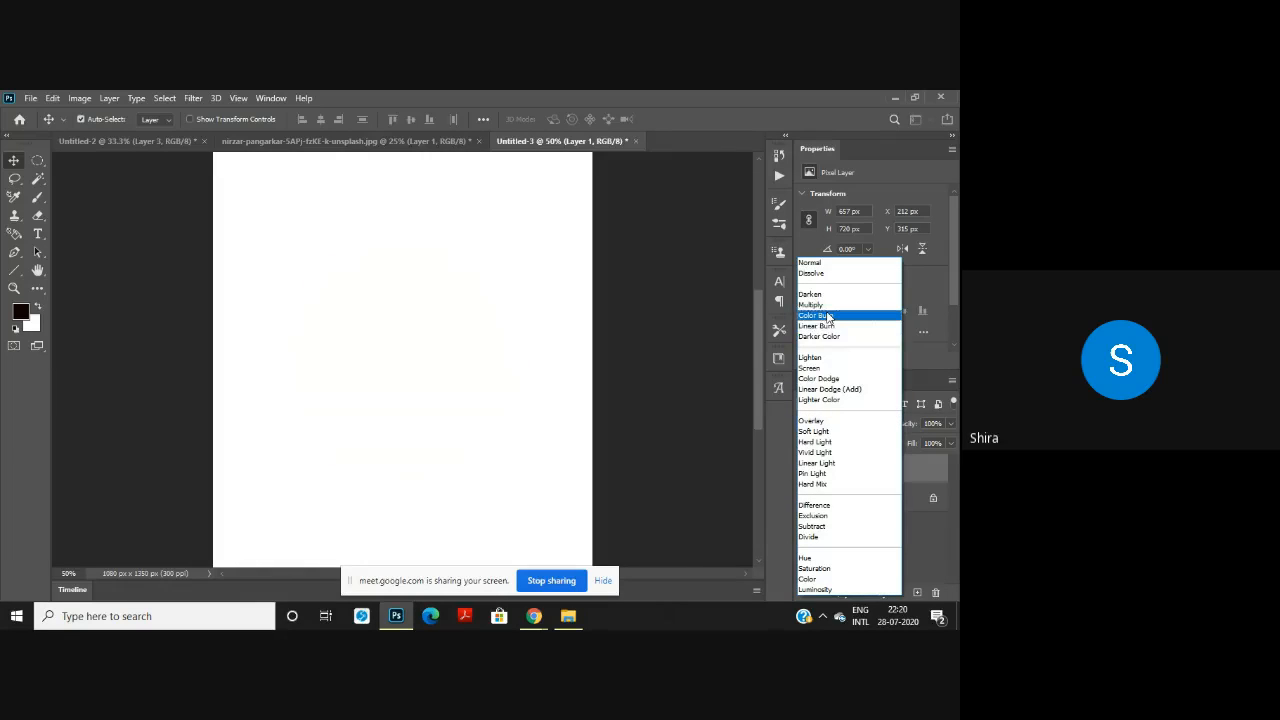
pyautogui.click(31, 168)
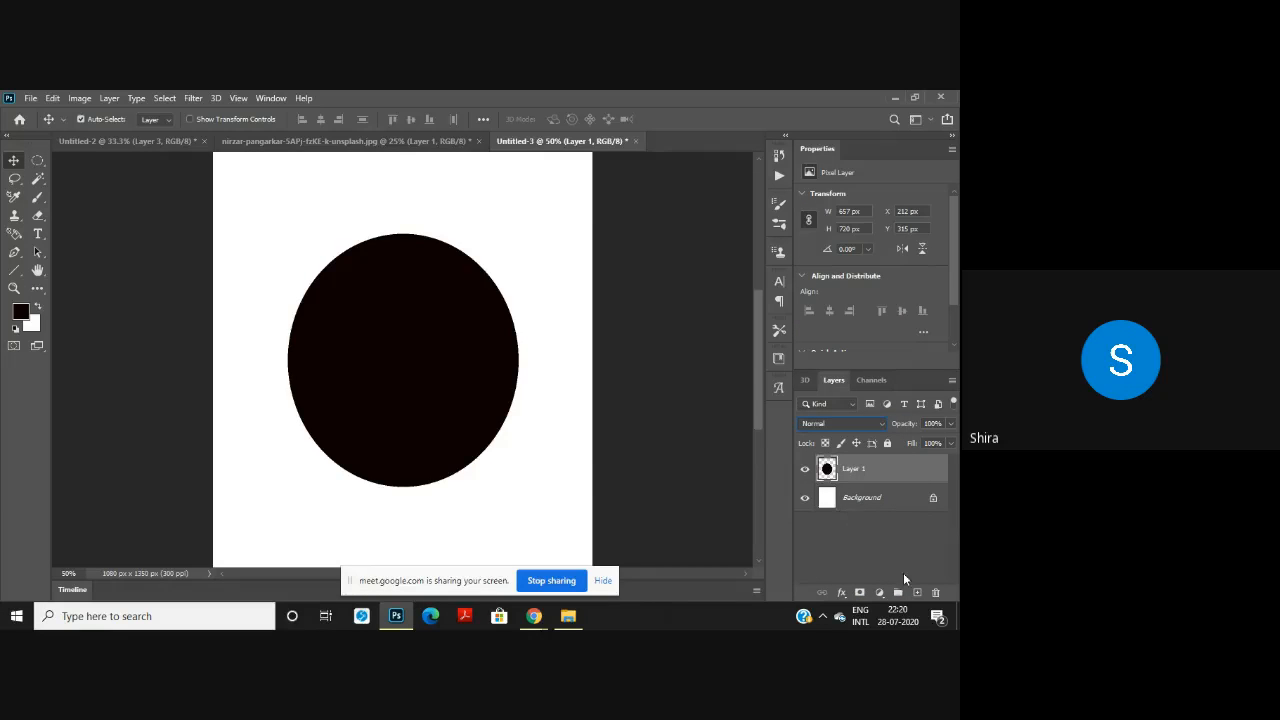
# Step: Add a new layer and draw an elliptical selection about 347 by 141 px above the black ellipse
pyautogui.click(917, 592)
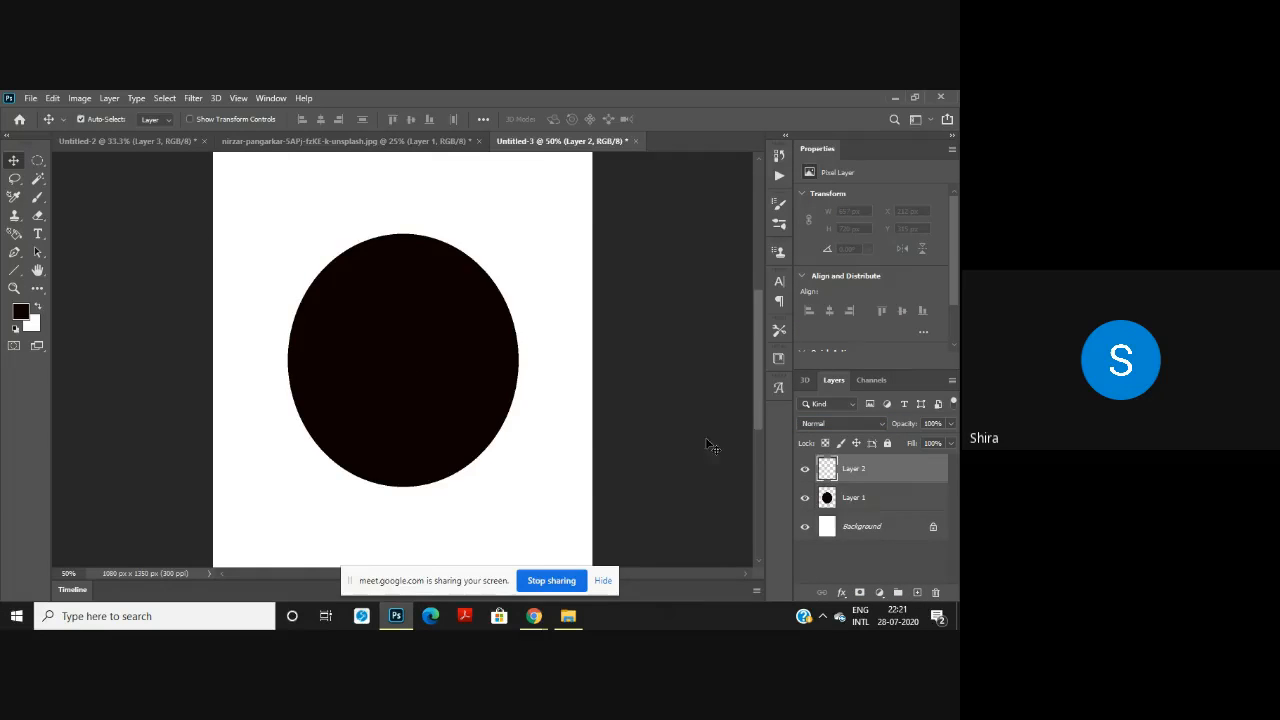
pyautogui.click(38, 160)
pyautogui.moveTo(263, 175); pyautogui.dragTo(386, 224)
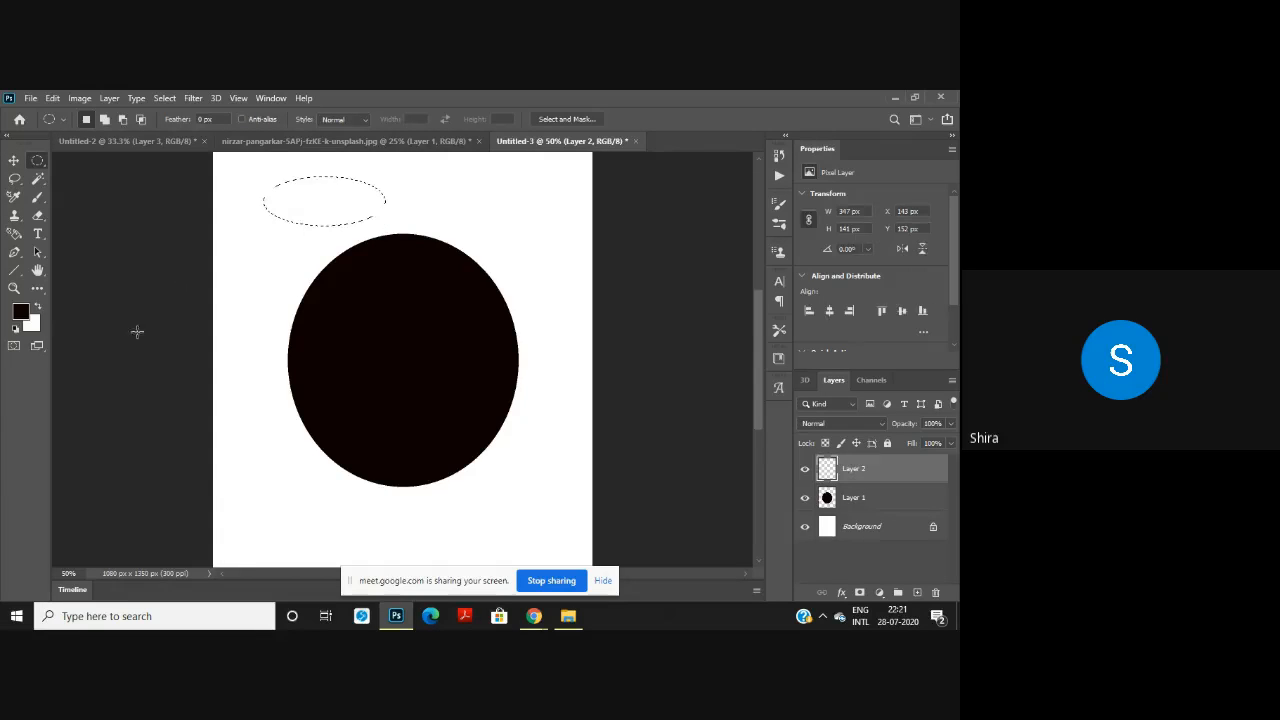
# Step: Set the foreground color to red (#e40000) and clear the elliptical selection
pyautogui.click(20, 311)
pyautogui.click(766, 210)
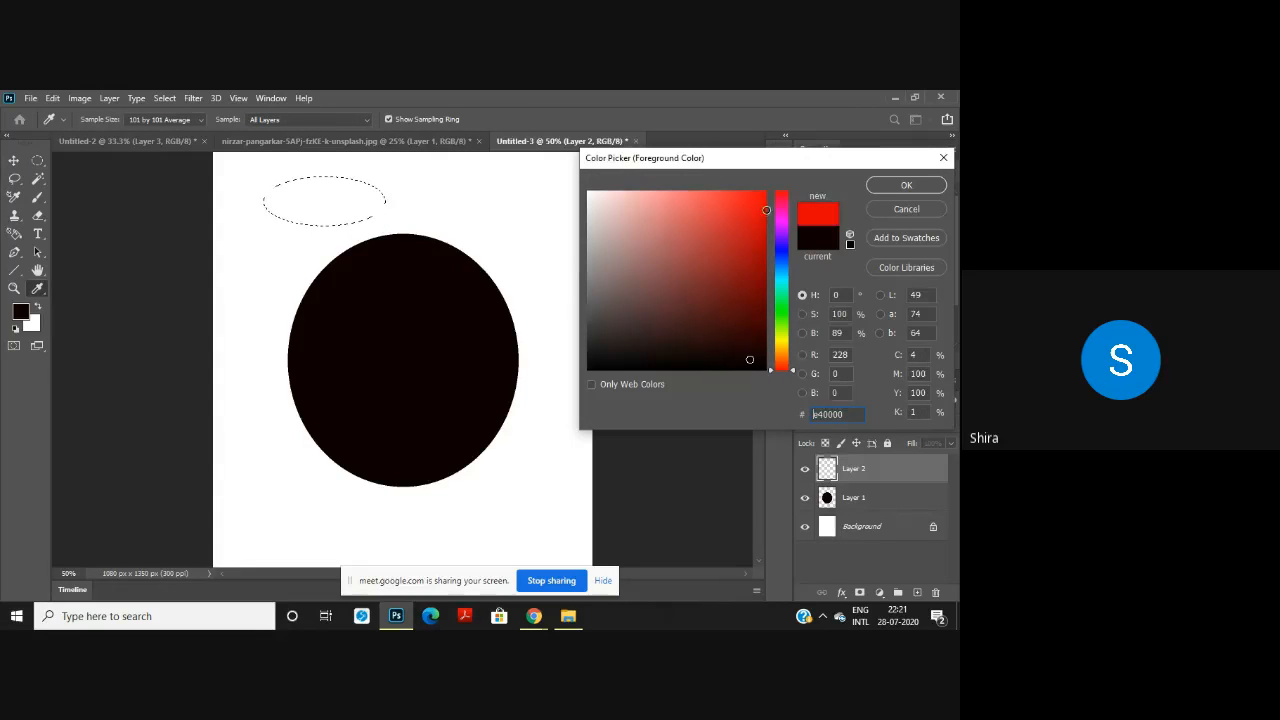
pyautogui.click(877, 190)
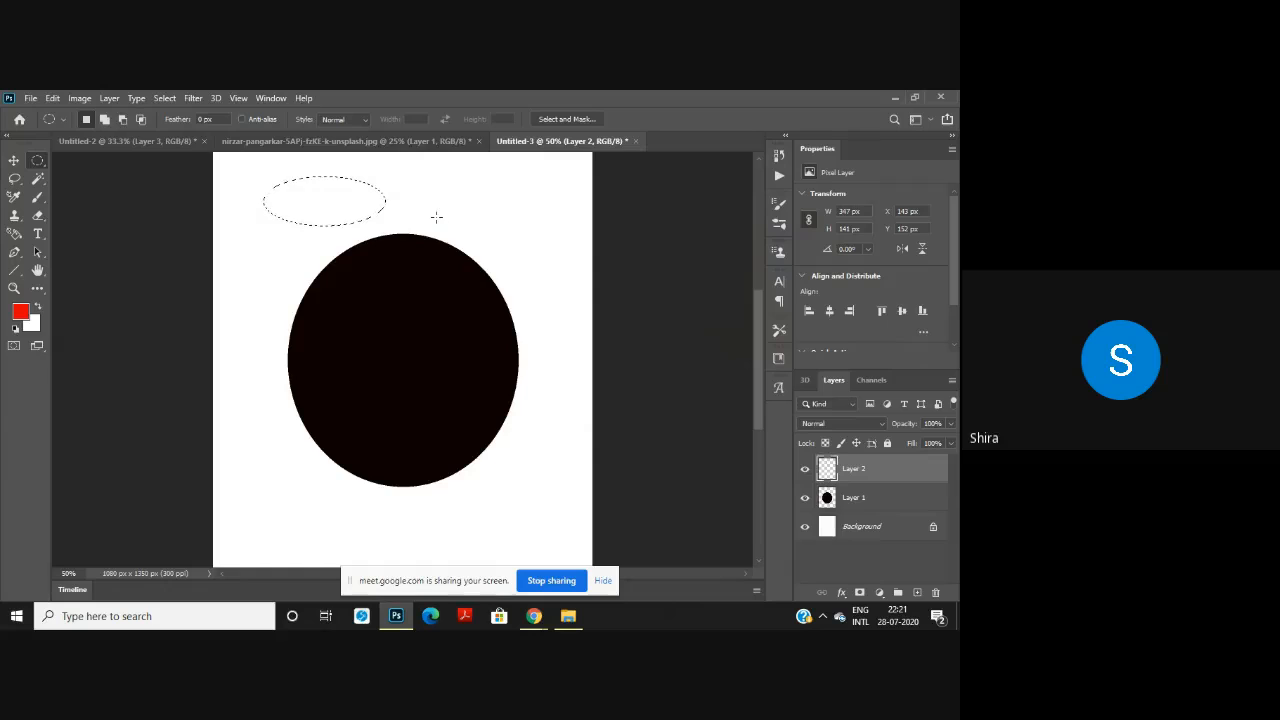
pyautogui.click(306, 198)
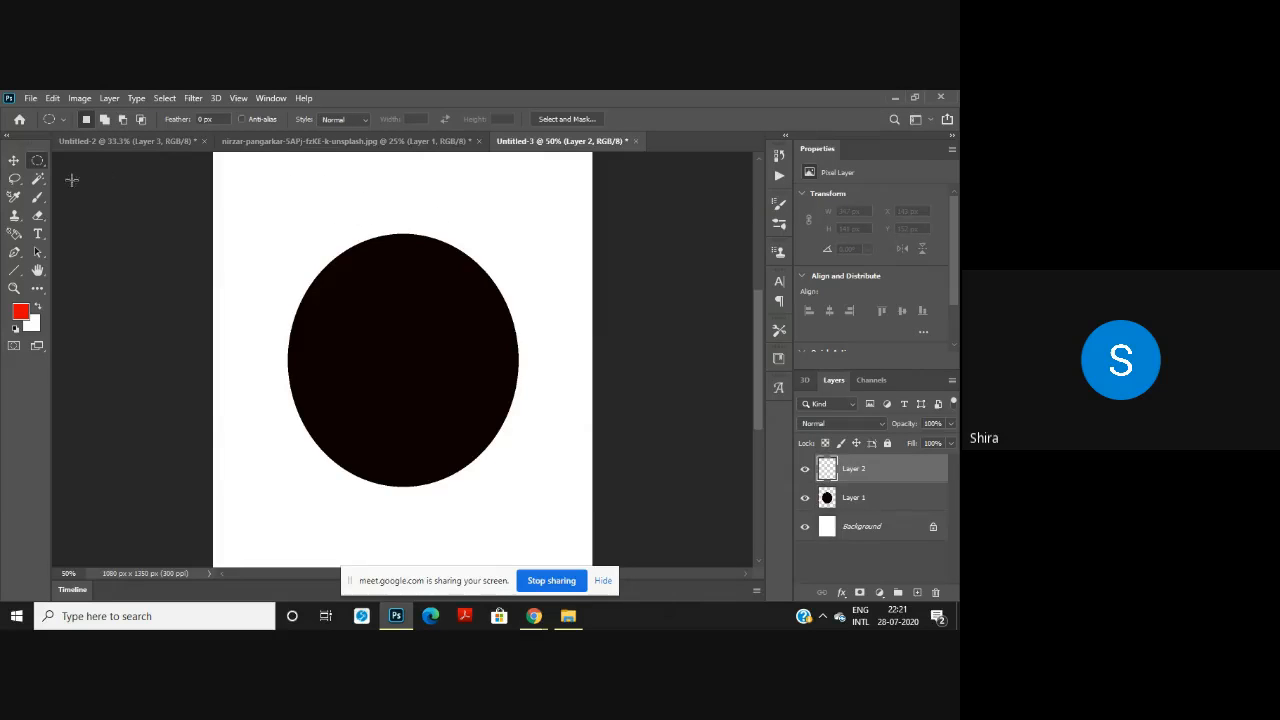
# Step: Draw an elliptical selection about 241 by 225 px at the canvas's upper left, fill it with the red foreground color, and deselect
pyautogui.moveTo(244, 172); pyautogui.dragTo(329, 250)
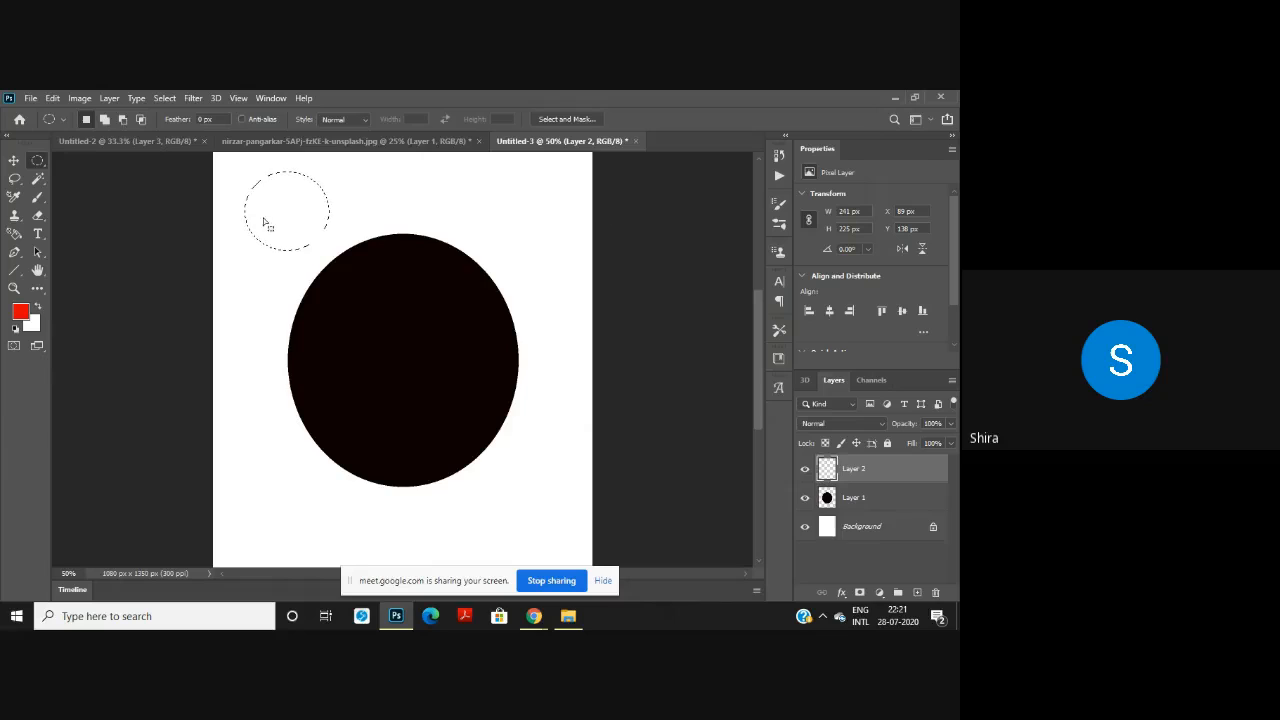
pyautogui.hotkey('alt', 'BackSpace')
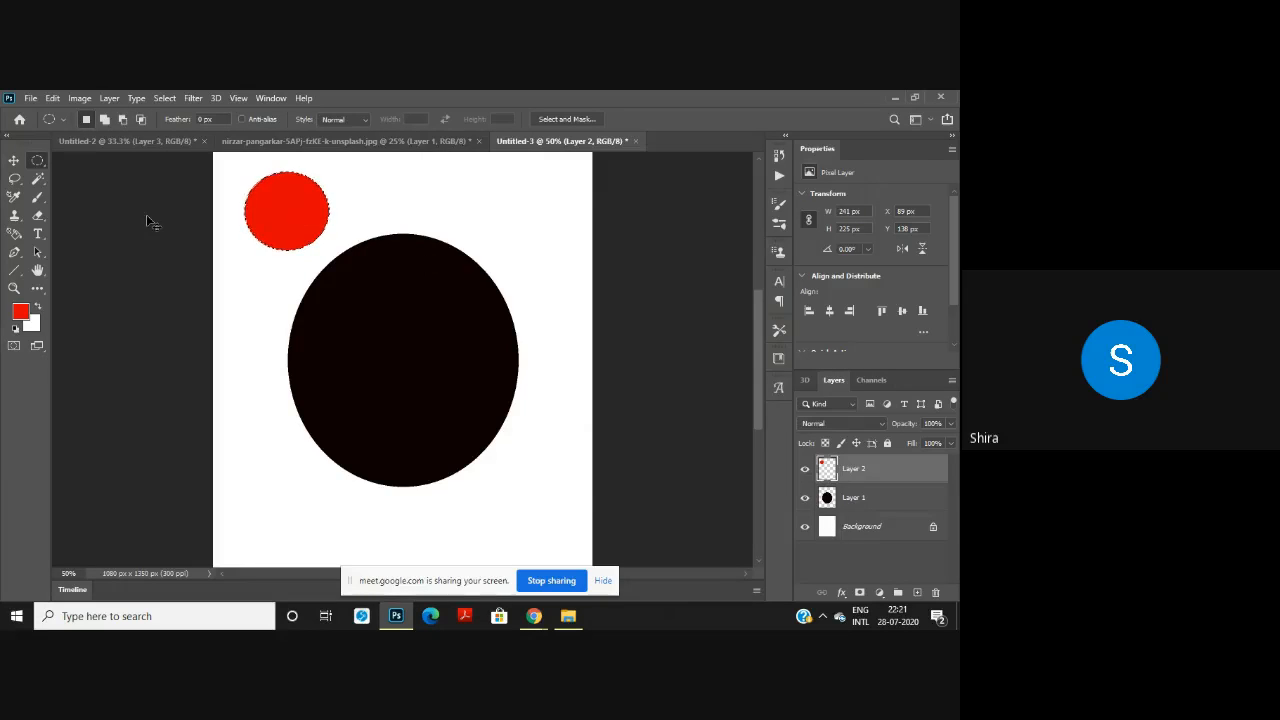
pyautogui.click(146, 215)
pyautogui.click(14, 160)
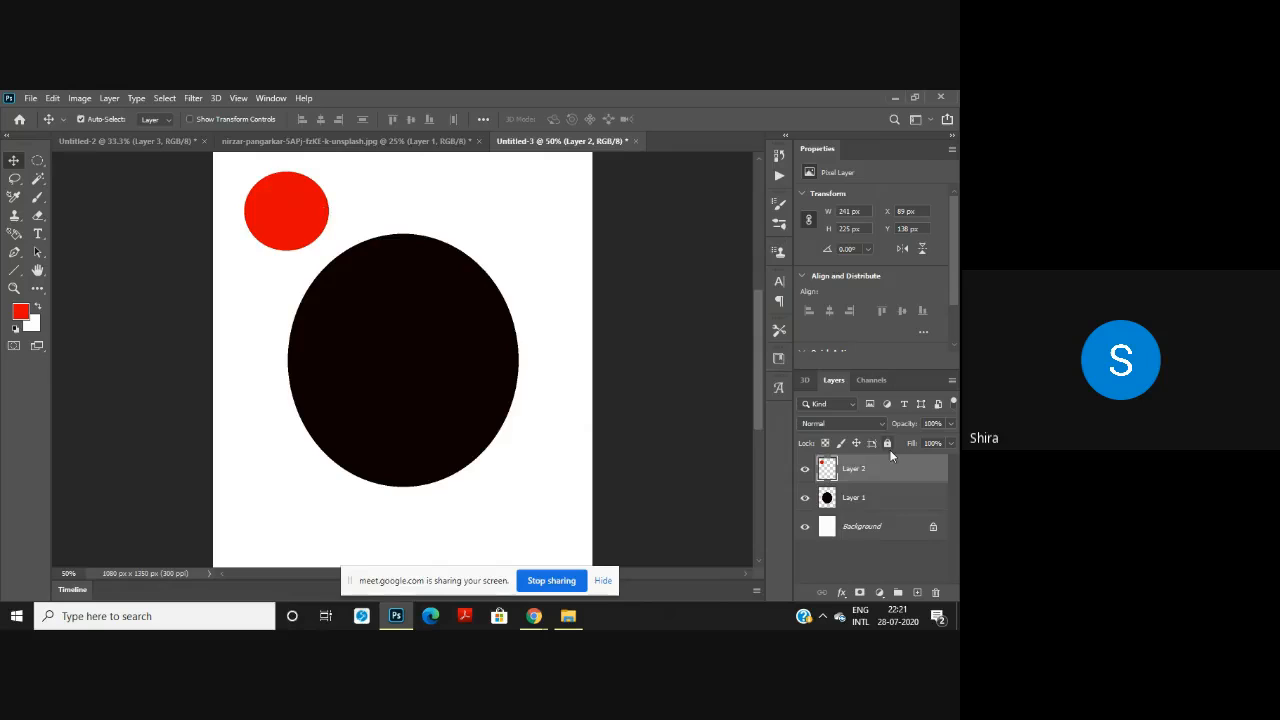
# Step: Look through the blend modes for the red ellipse's layer, keeping it at Normal
pyautogui.click(860, 424)
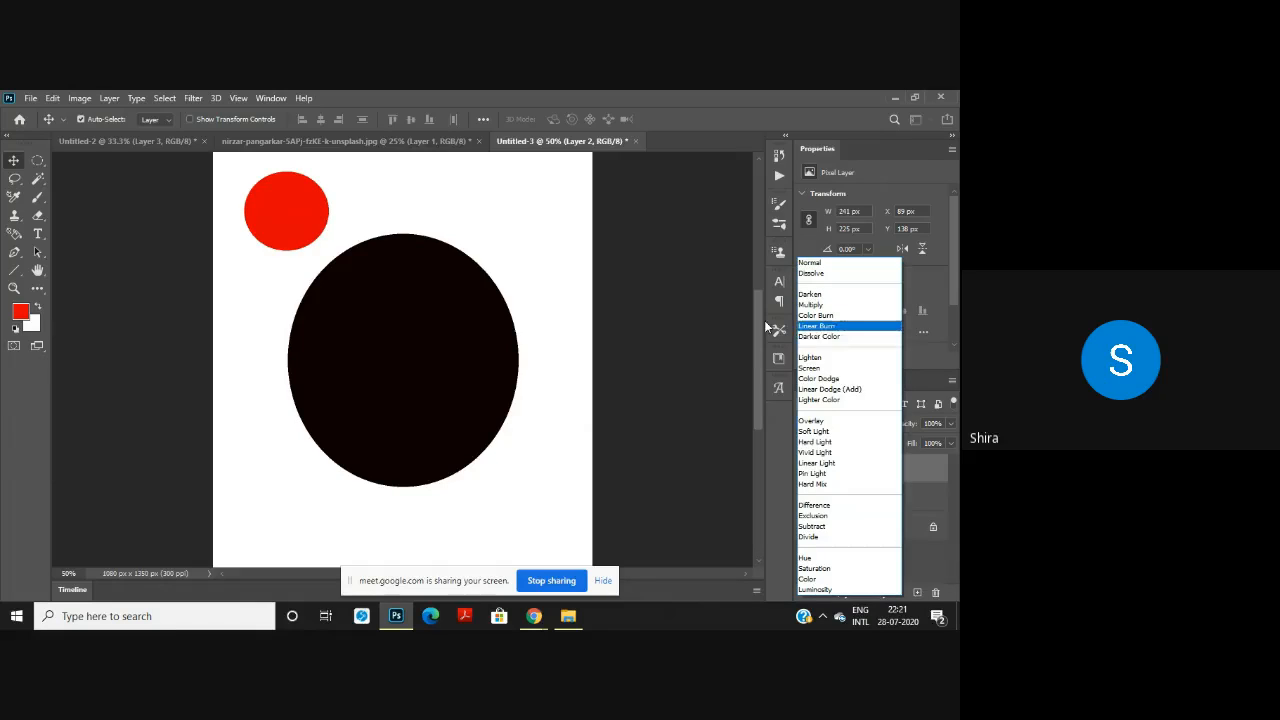
pyautogui.click(634, 286)
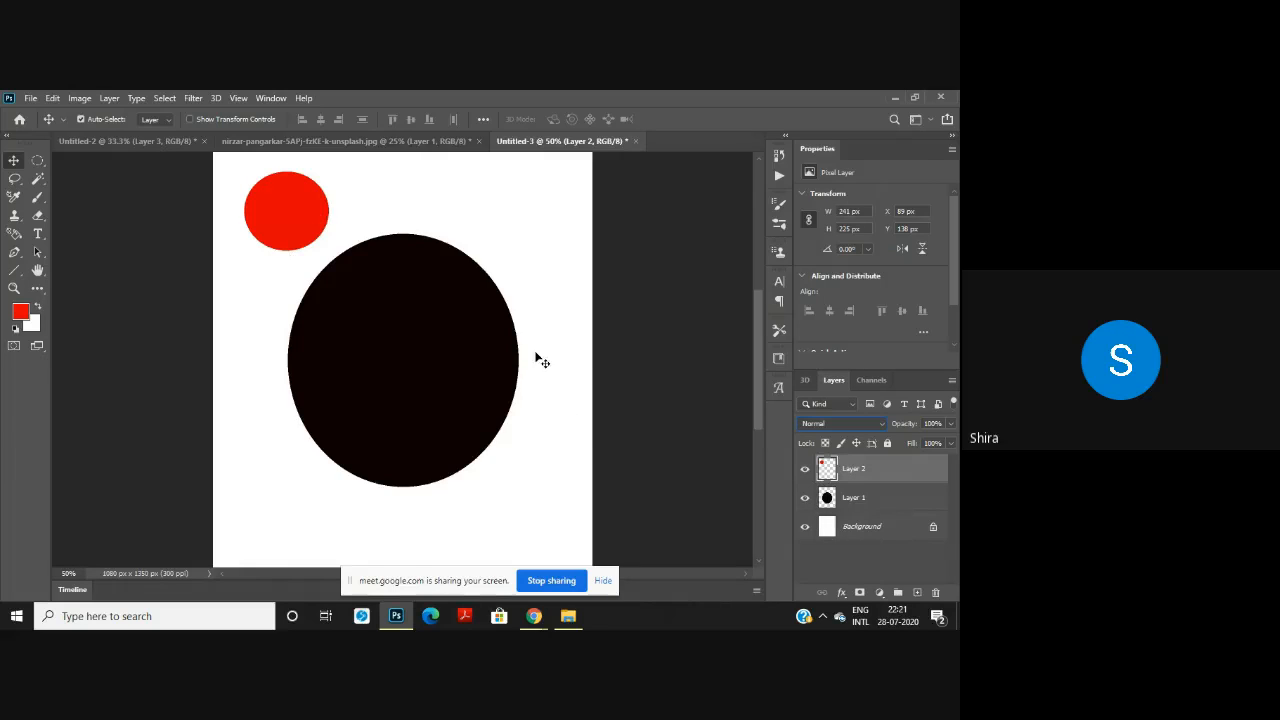
# Step: Group the red and black ellipse layers together and expand the group to show its layers
pyautogui.click(862, 497)
pyautogui.click(866, 476)
pyautogui.click(851, 500)
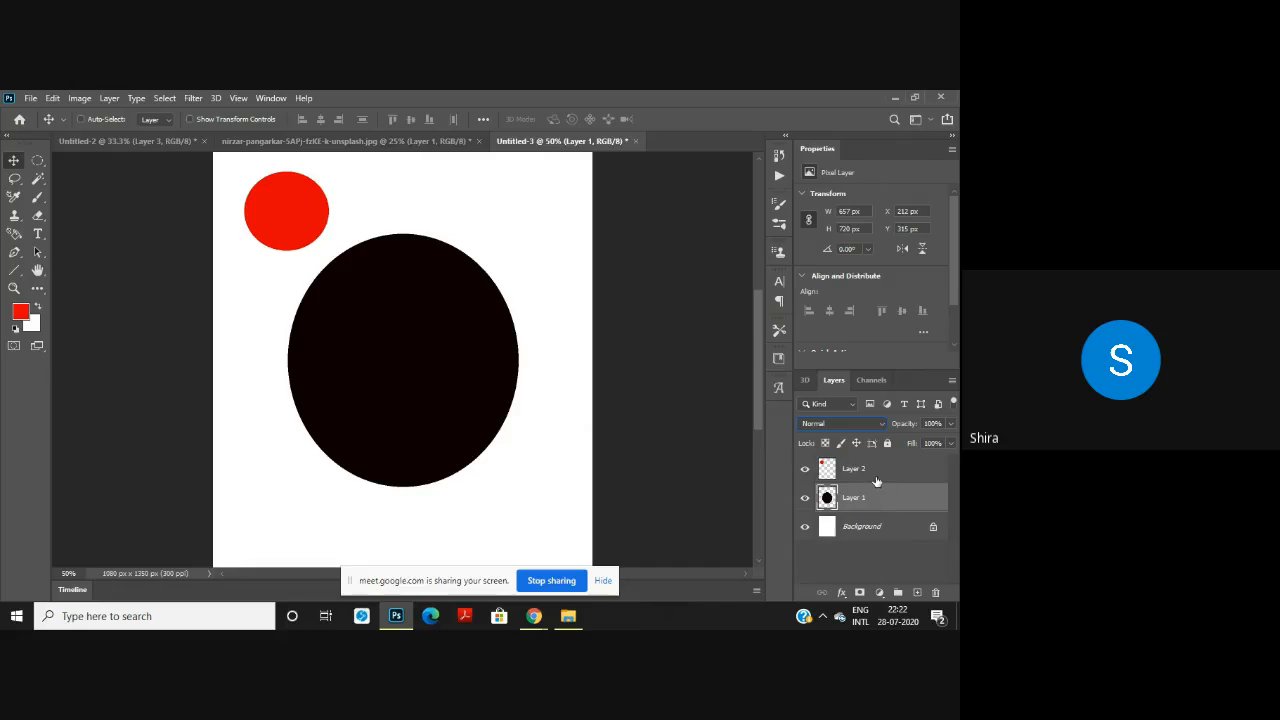
pyautogui.keyDown('shift'); pyautogui.click(876, 481); pyautogui.keyUp('shift')
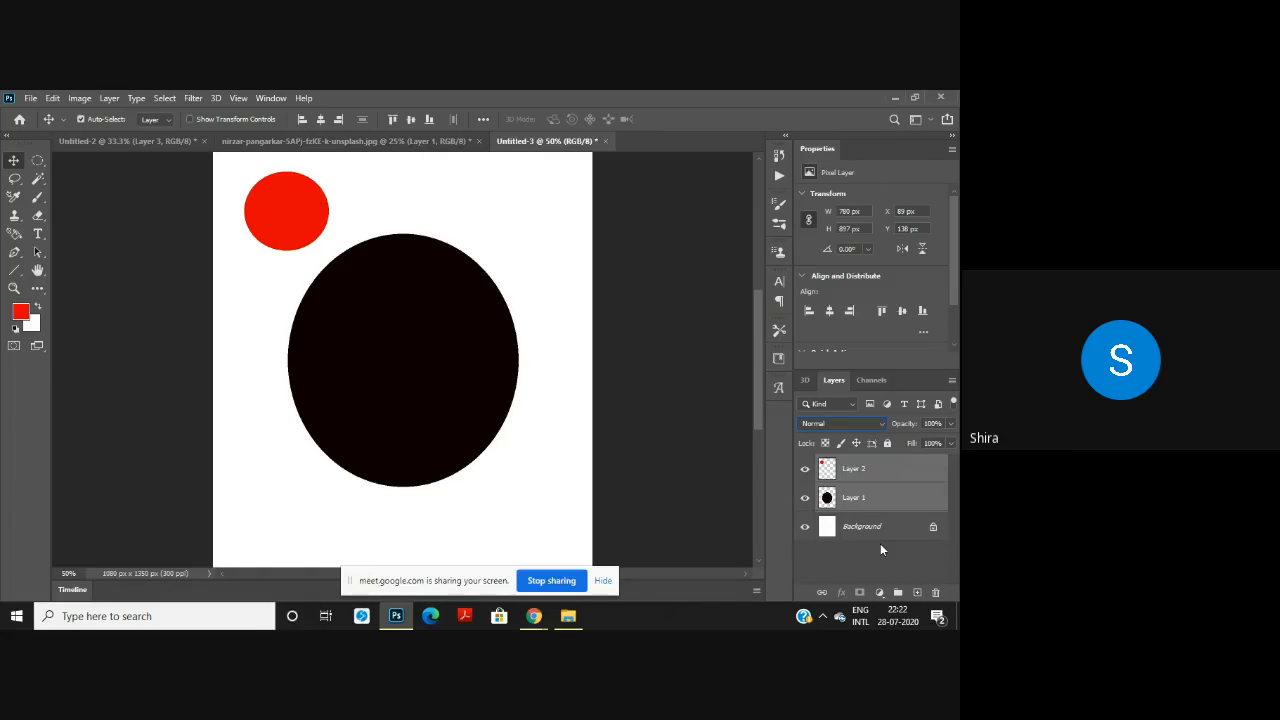
pyautogui.hotkey('ctrl', 'g')
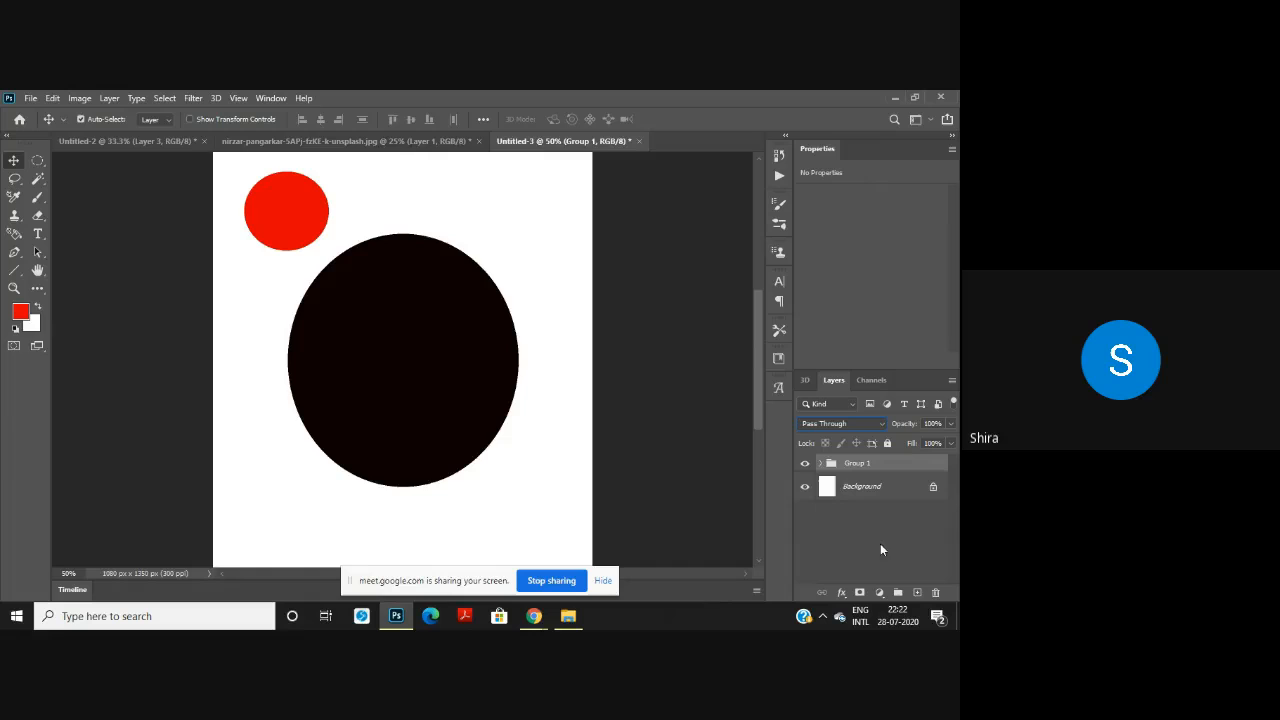
pyautogui.click(821, 464)
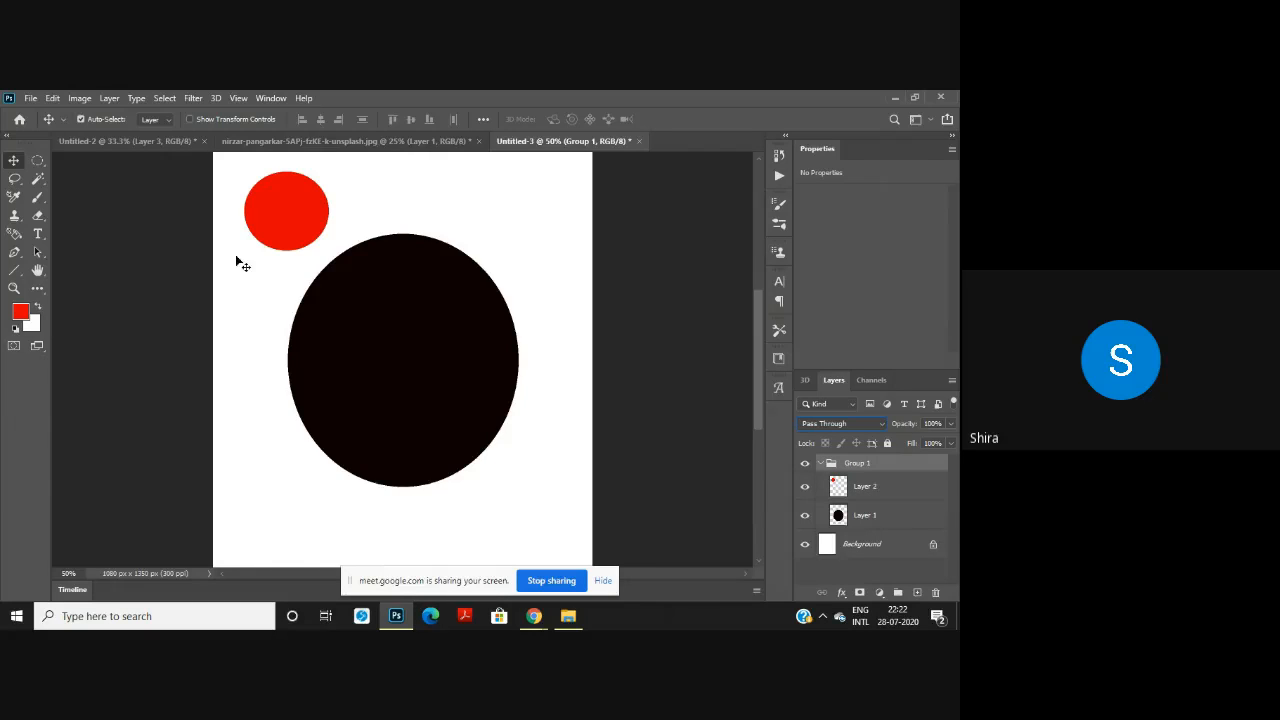
# Step: Move the red ellipse to the center of the black ellipse, and shift the black ellipse up and to the right
pyautogui.moveTo(297, 191); pyautogui.dragTo(412, 353)
pyautogui.click(858, 464)
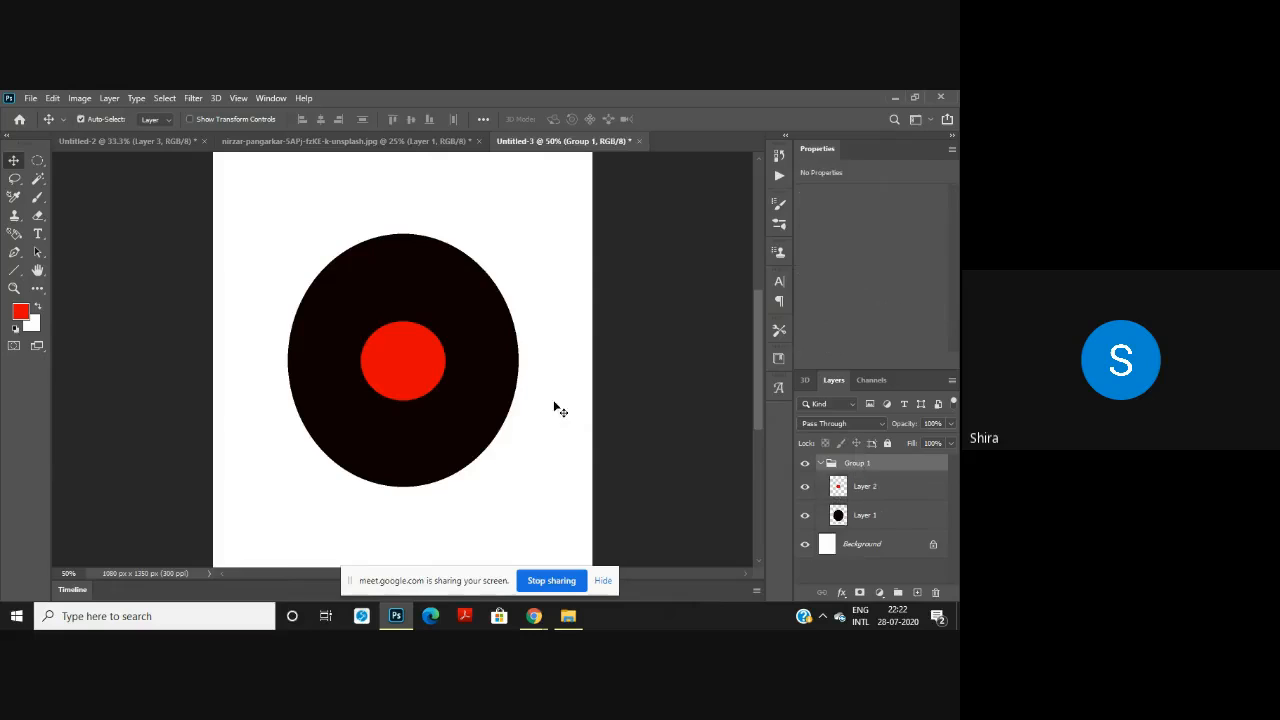
pyautogui.moveTo(464, 288); pyautogui.dragTo(409, 251)
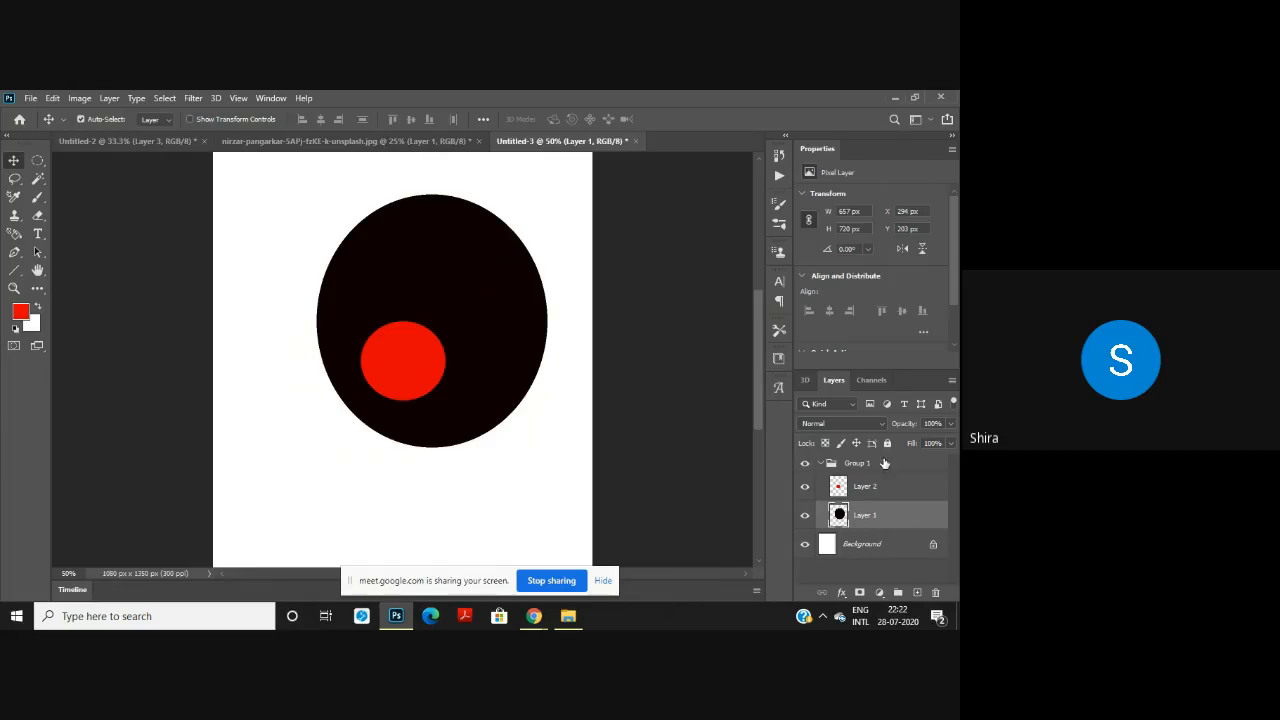
# Step: Rename the ellipses' group to "shapes" and move the red ellipse up and right within the black ellipse
pyautogui.doubleClick(858, 463)
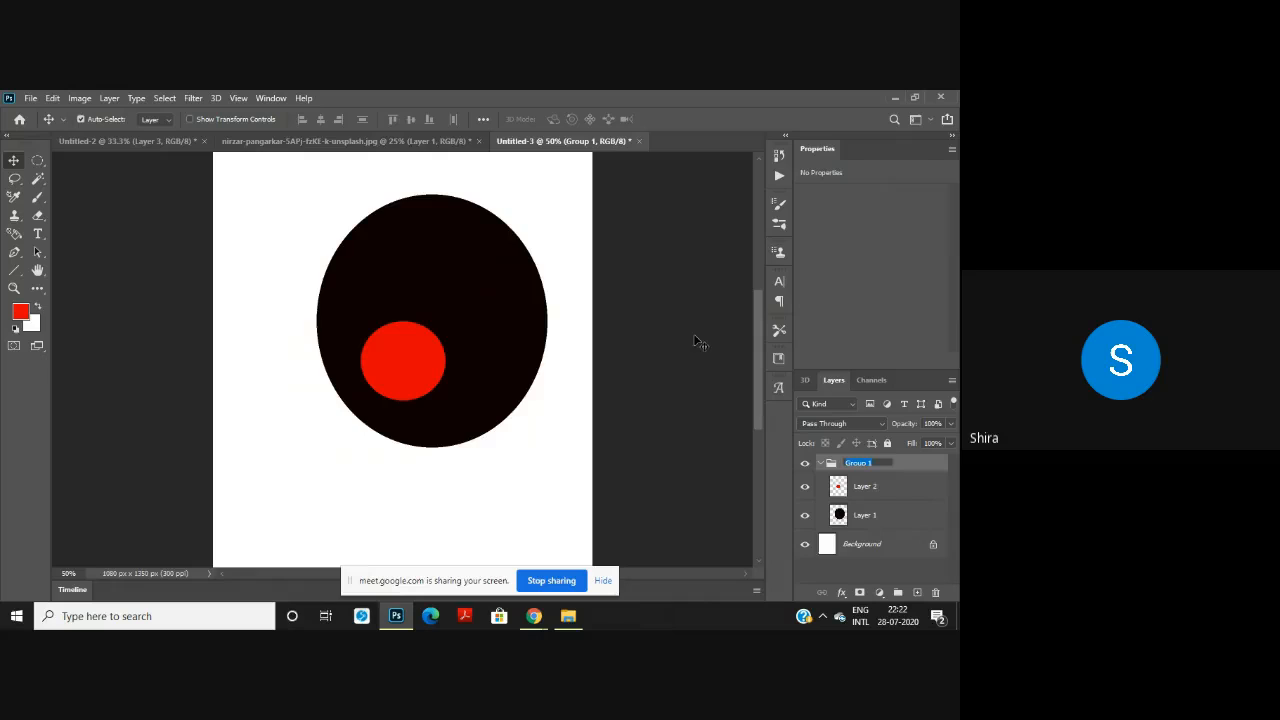
pyautogui.press('BackSpace')
pyautogui.write('shapes')
pyautogui.press('Return')
pyautogui.moveTo(404, 350); pyautogui.dragTo(446, 295)
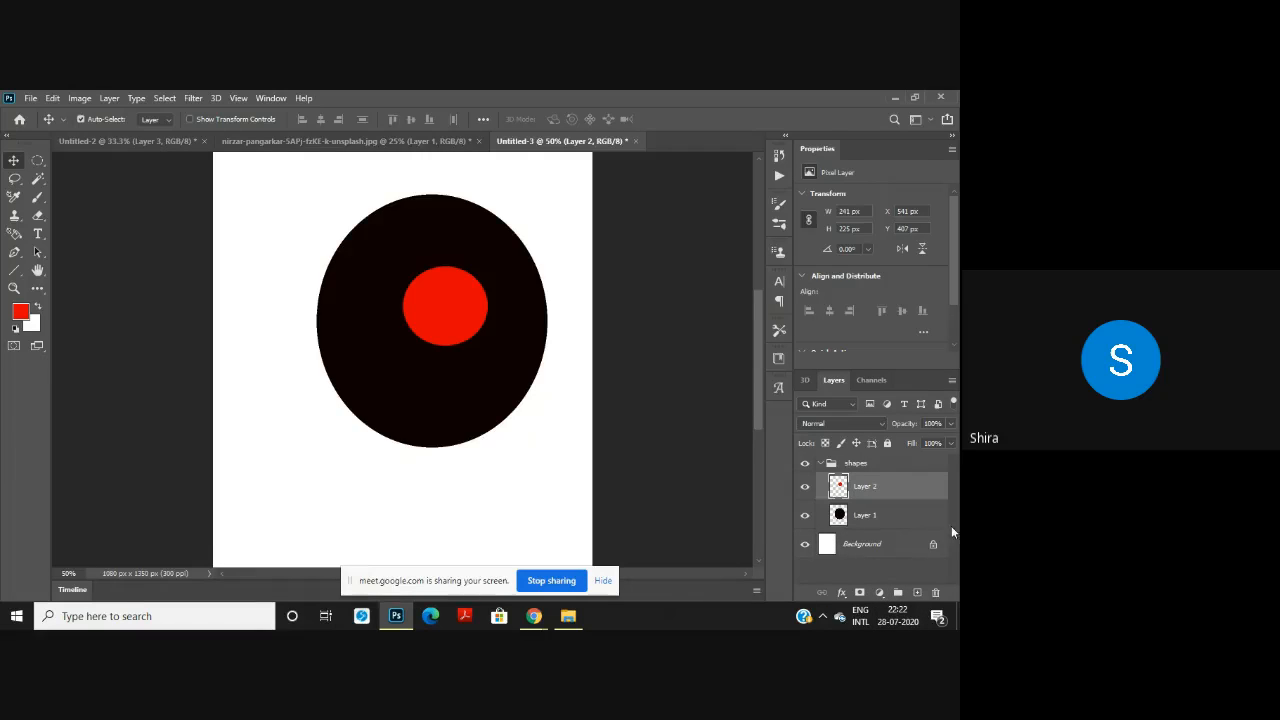
# Step: Add five new empty layers above the red ellipse's layer in the shapes group
pyautogui.click(916, 593)
pyautogui.click(916, 593)
pyautogui.click(916, 593)
pyautogui.click(916, 593)
pyautogui.click(916, 593)
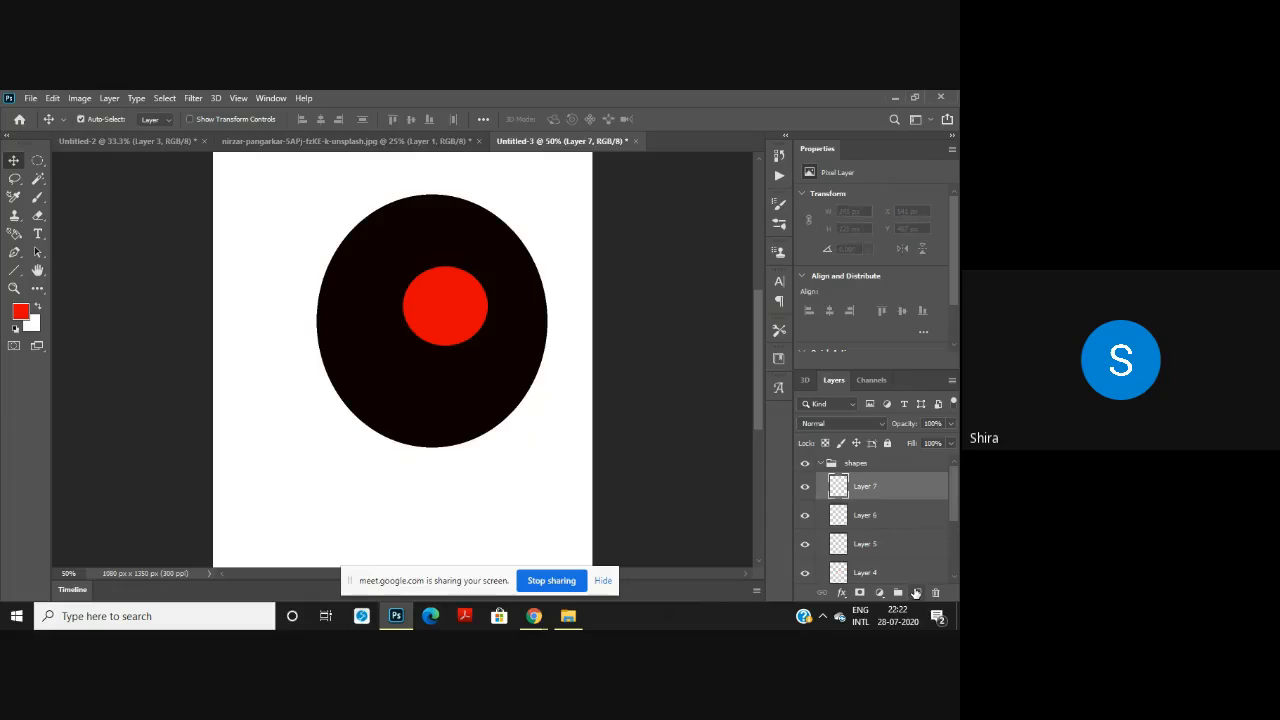
# Step: Select the range of empty layers from Layer 3 through Layer 7 in the shapes group
pyautogui.moveTo(955, 490); pyautogui.dragTo(944, 540)
pyautogui.click(870, 507)
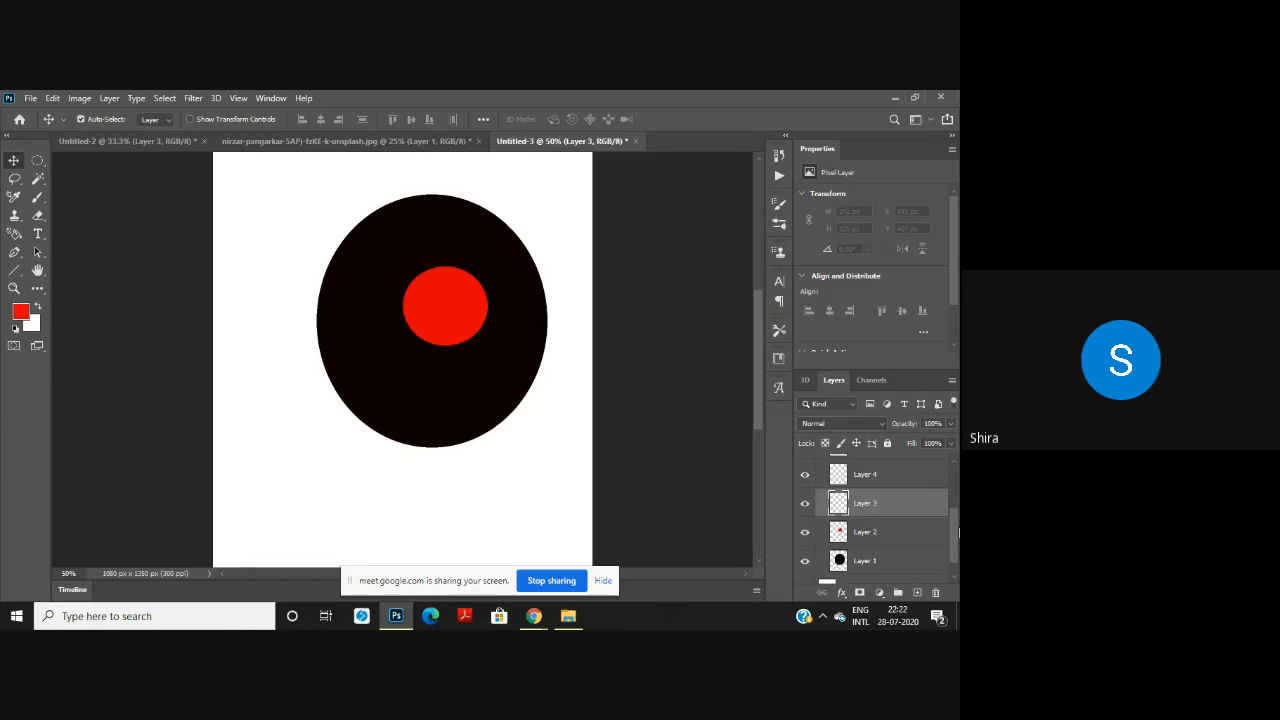
pyautogui.scroll(3, 870, 507)
pyautogui.moveTo(953, 489); pyautogui.dragTo(958, 496)
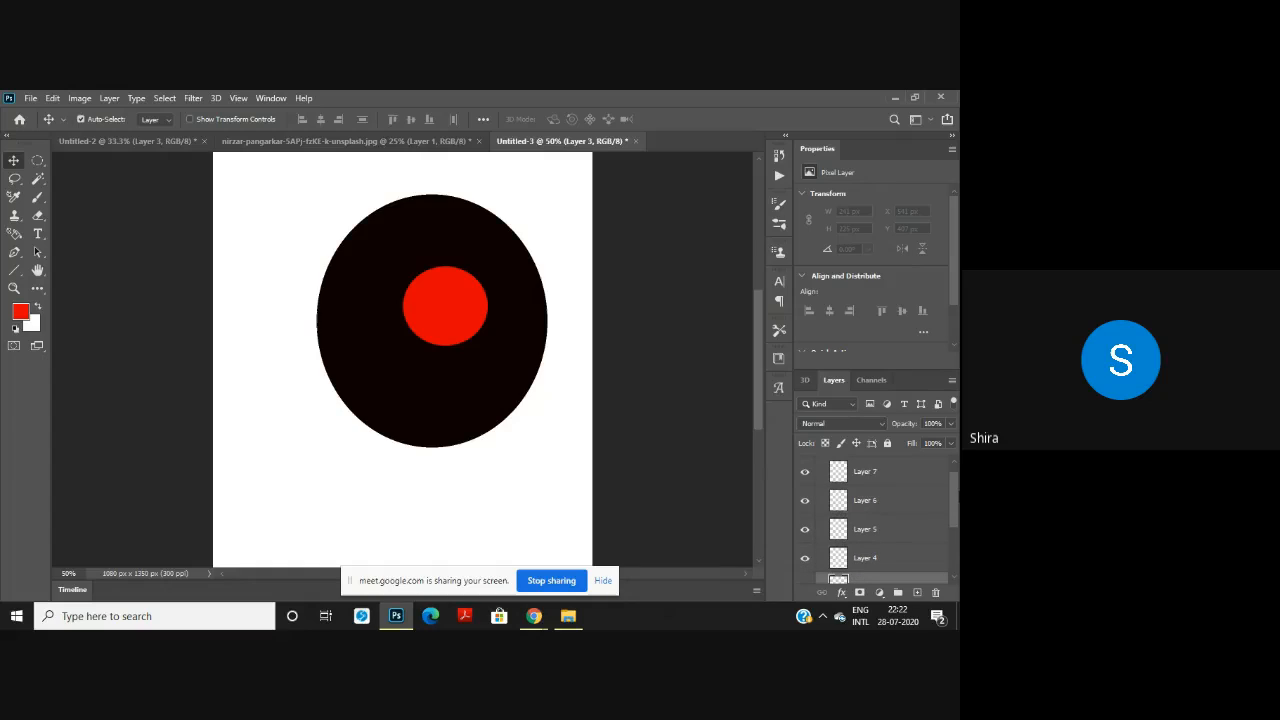
pyautogui.keyDown('shift'); pyautogui.click(890, 486); pyautogui.keyUp('shift')
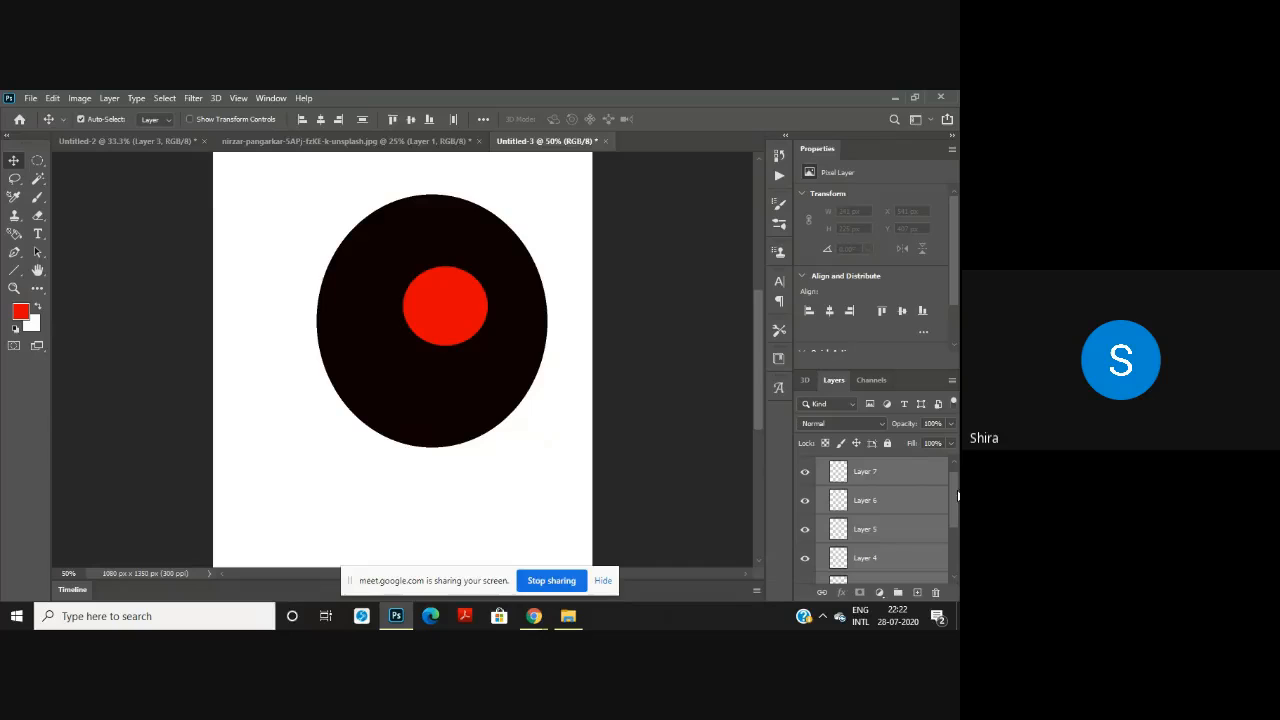
pyautogui.scroll(2, 930, 509)
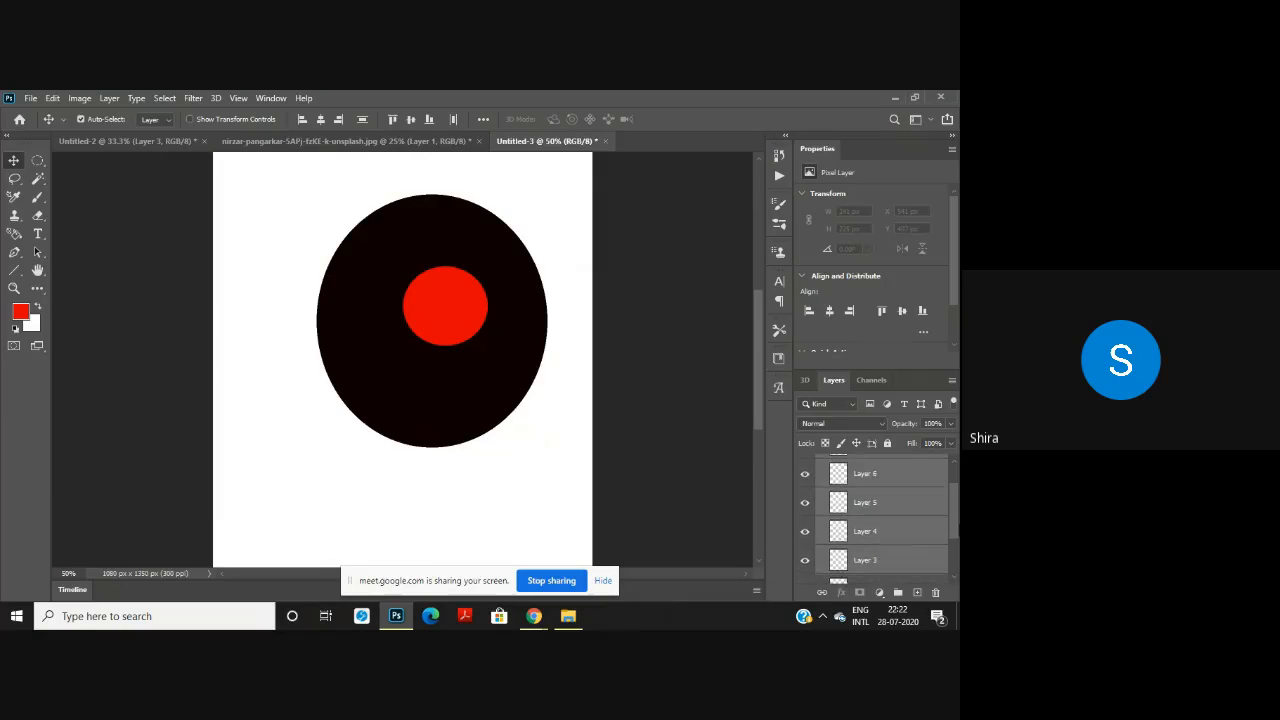
pyautogui.click(930, 509)
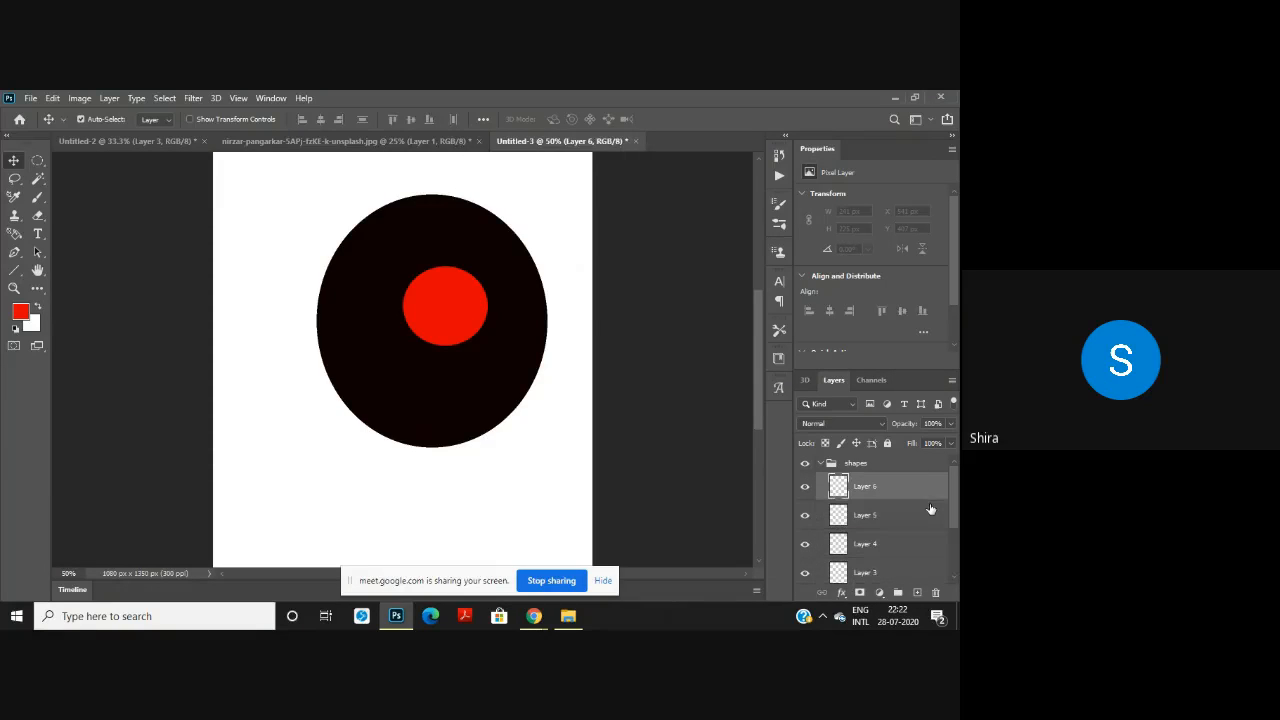
# Step: Select Layer 3 through Layer 6 and group them inside the shapes group
pyautogui.scroll(-2, 956, 515)
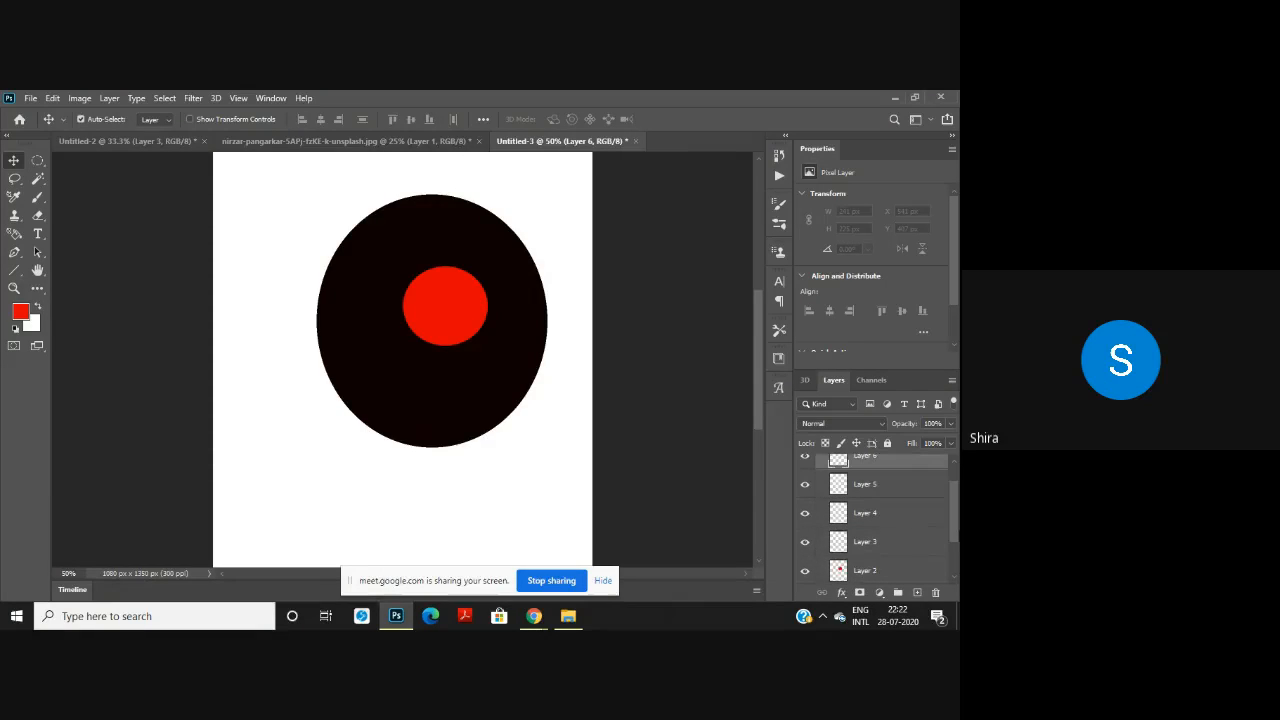
pyautogui.click(889, 550)
pyautogui.scroll(1, 945, 490)
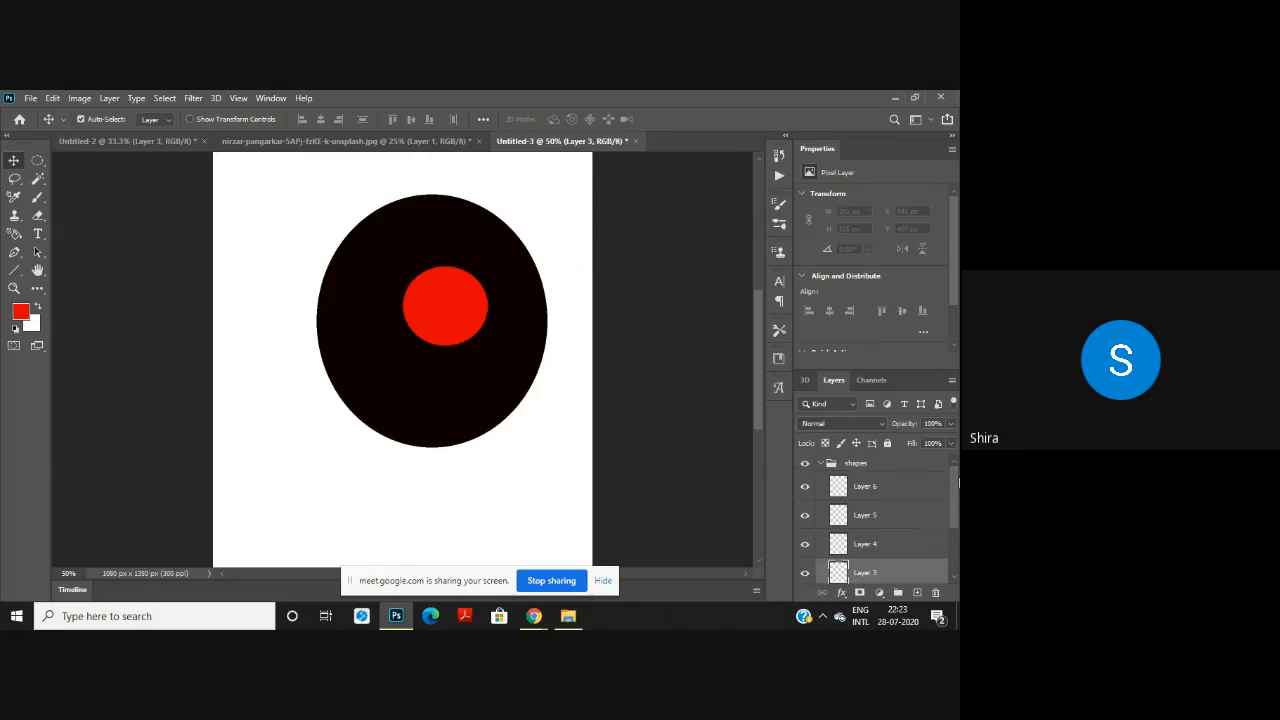
pyautogui.keyDown('shift'); pyautogui.click(845, 495); pyautogui.keyUp('shift')
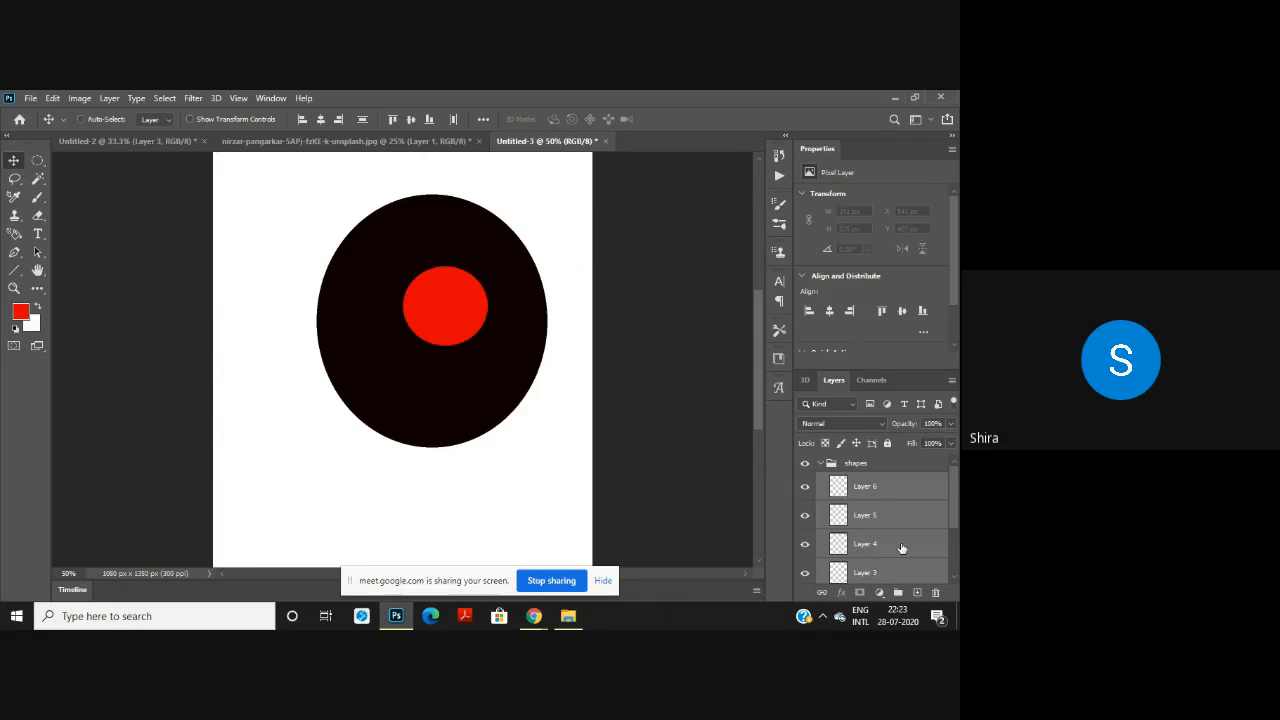
pyautogui.hotkey('ctrl', 'g')
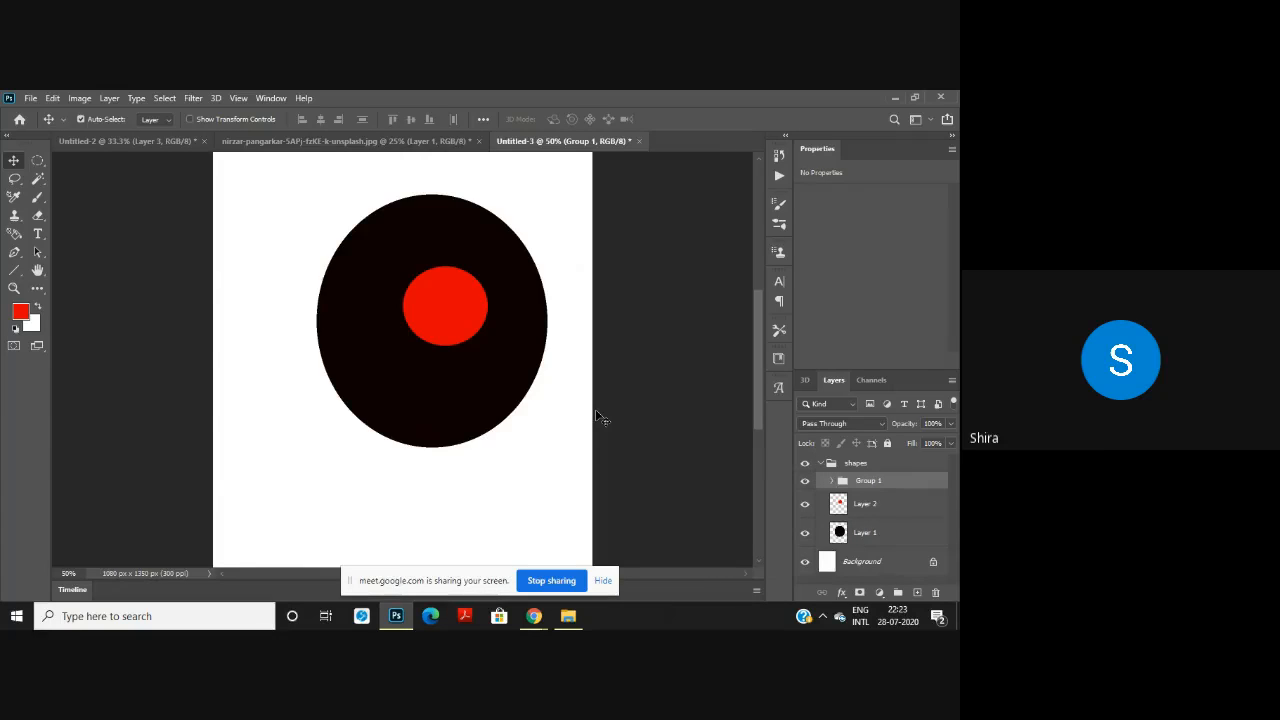
# Step: Undo the nested group and the empty layers above Layer 3, and try to select Layers 2 and 3 together
pyautogui.hotkey('ctrl', 'z')
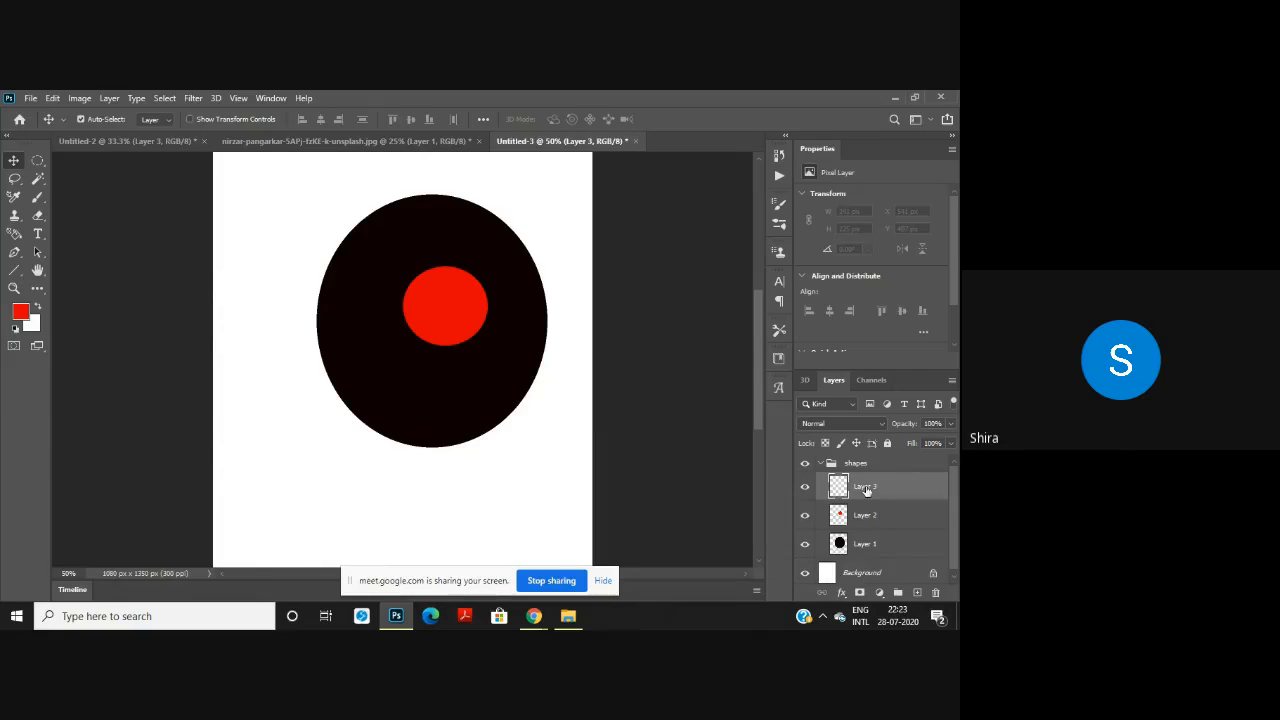
pyautogui.click(871, 517)
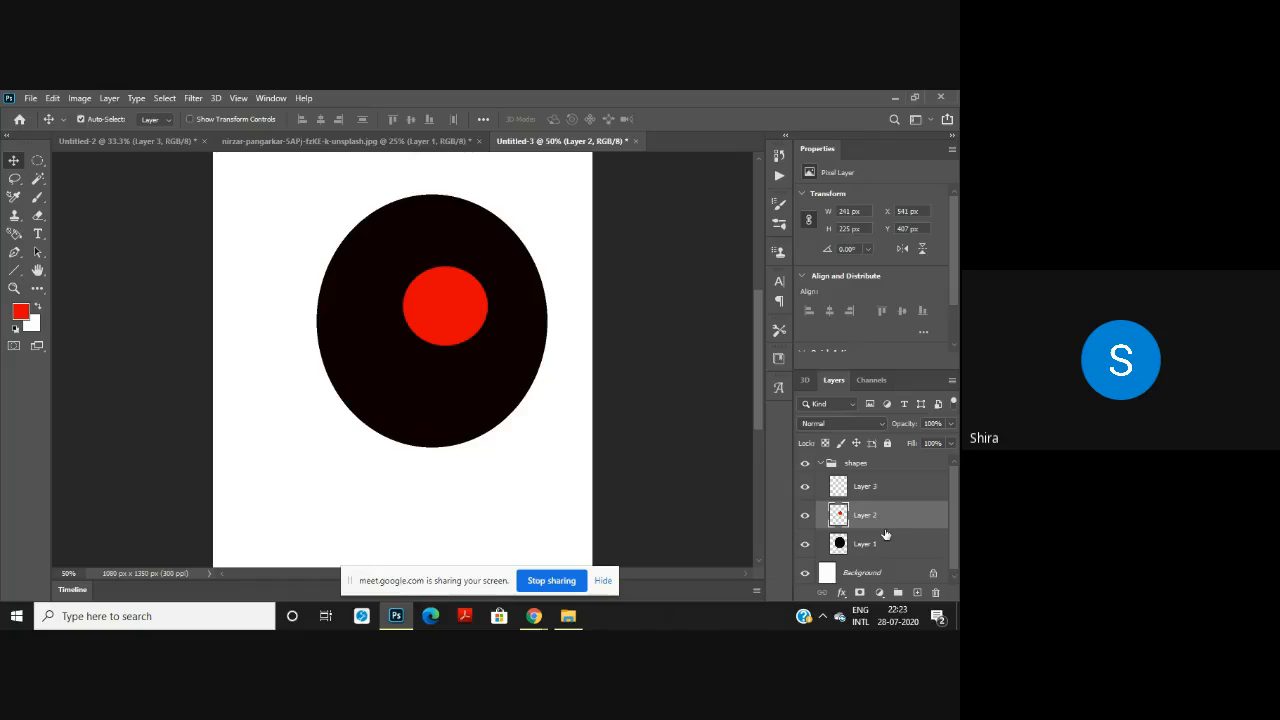
pyautogui.keyDown('shift'); pyautogui.click(865, 489); pyautogui.keyUp('shift')
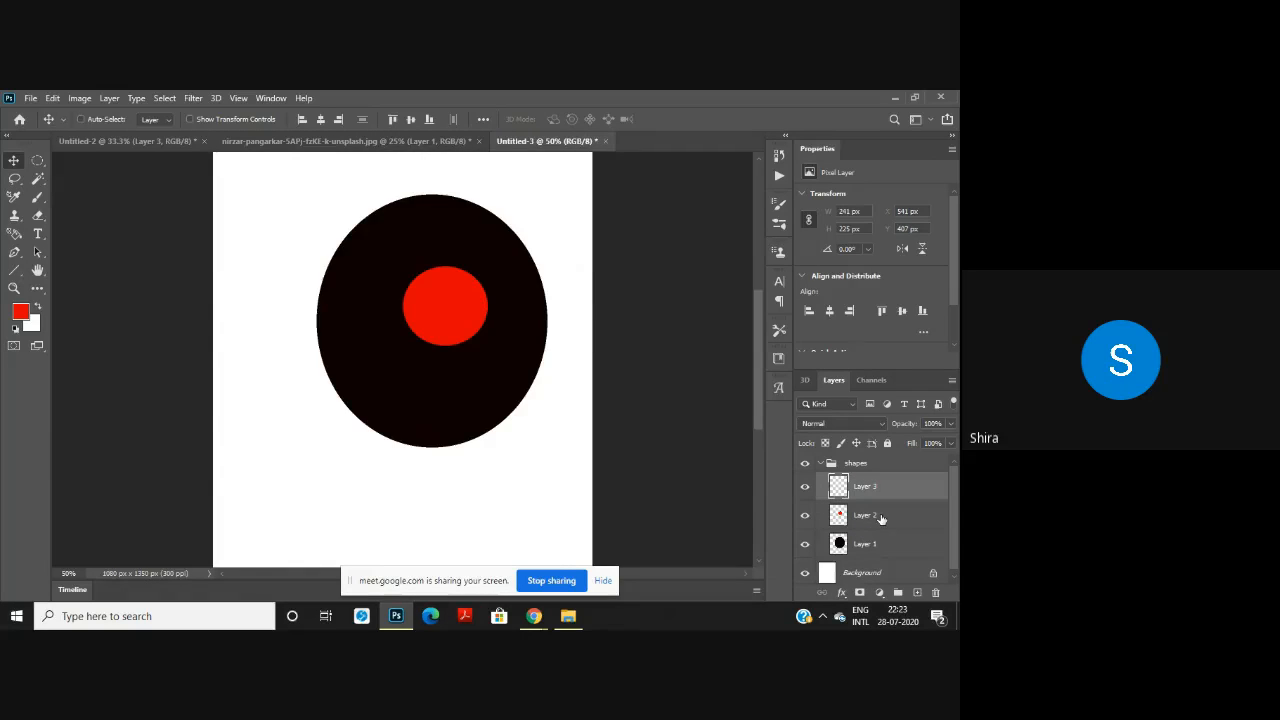
pyautogui.doubleClick(900, 544)
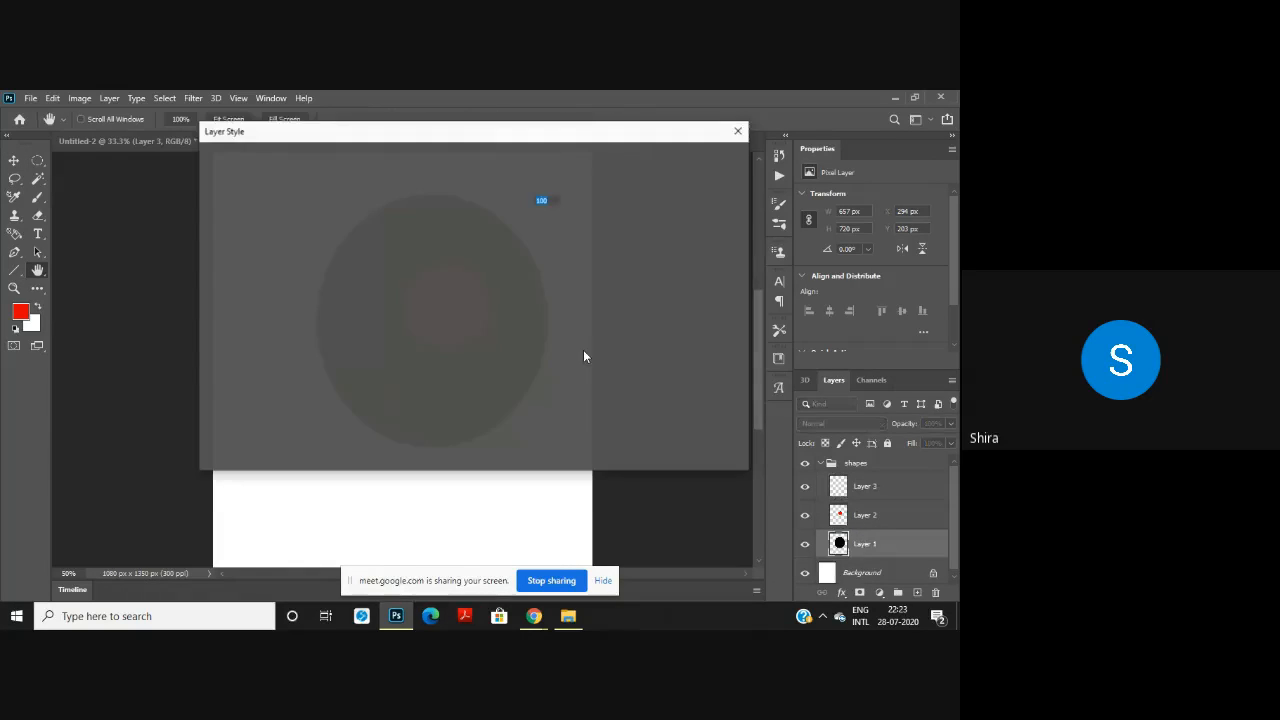
pyautogui.click(741, 132)
# Step: Step back through the history to the state with the black ellipse selected and an empty Layer 2 above it
pyautogui.hotkey('ctrl', 'z')
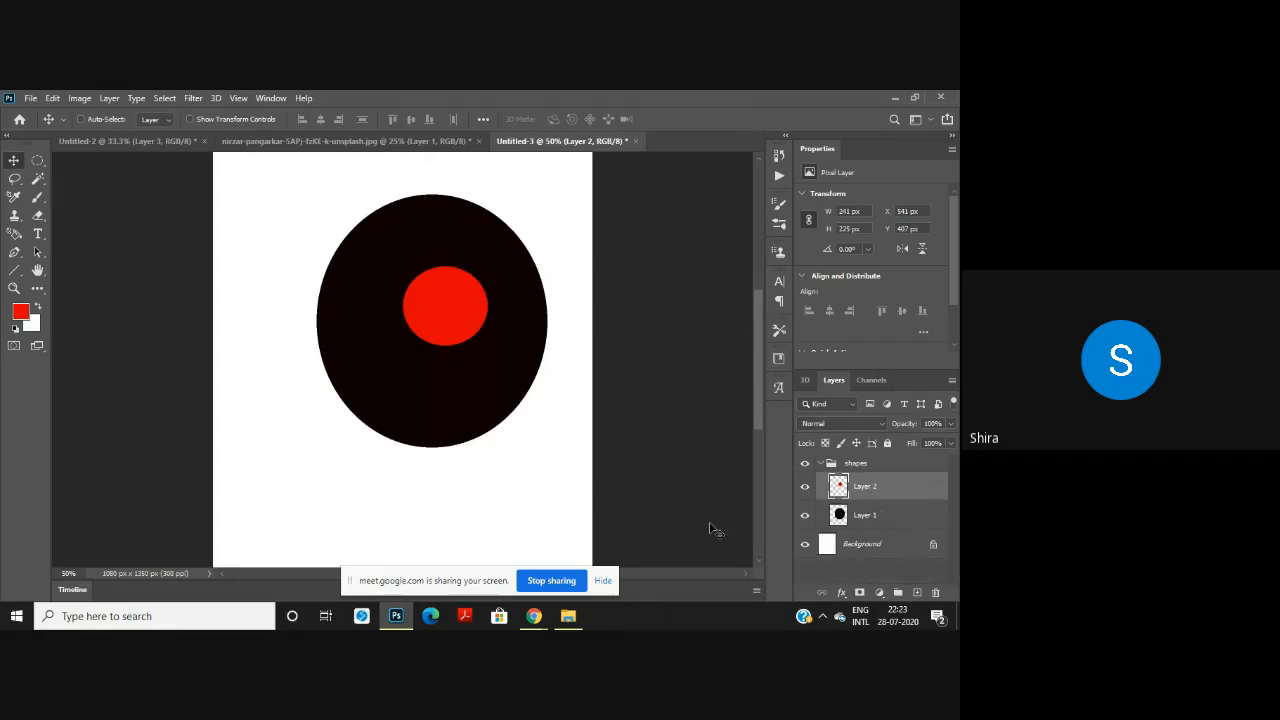
pyautogui.hotkey('ctrl', 'z')
pyautogui.hotkey('ctrl', 'z')
pyautogui.hotkey('ctrl', 'z')
pyautogui.hotkey('ctrl', 'z')
pyautogui.hotkey('ctrl', 'z')
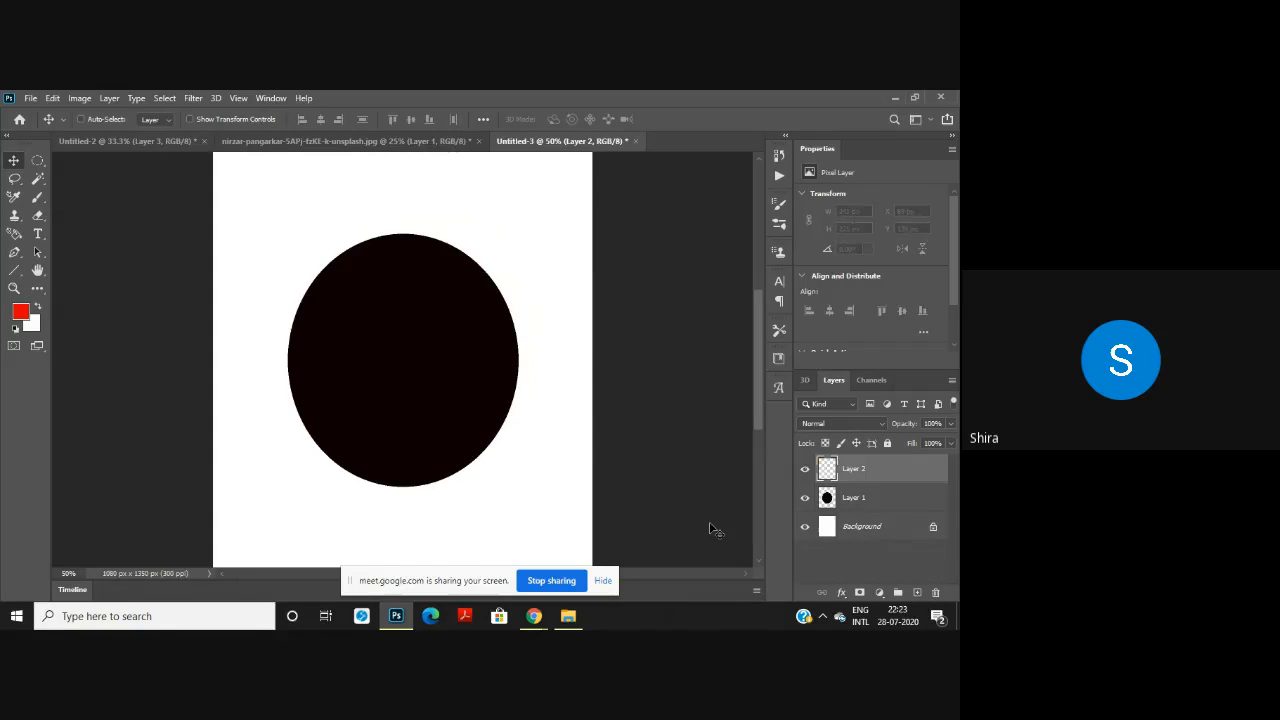
pyautogui.hotkey('ctrl', 'z')
pyautogui.hotkey('ctrl', 'z')
pyautogui.hotkey('ctrl', 'z')
pyautogui.hotkey('ctrl', 'z')
pyautogui.hotkey('ctrl', 'z')
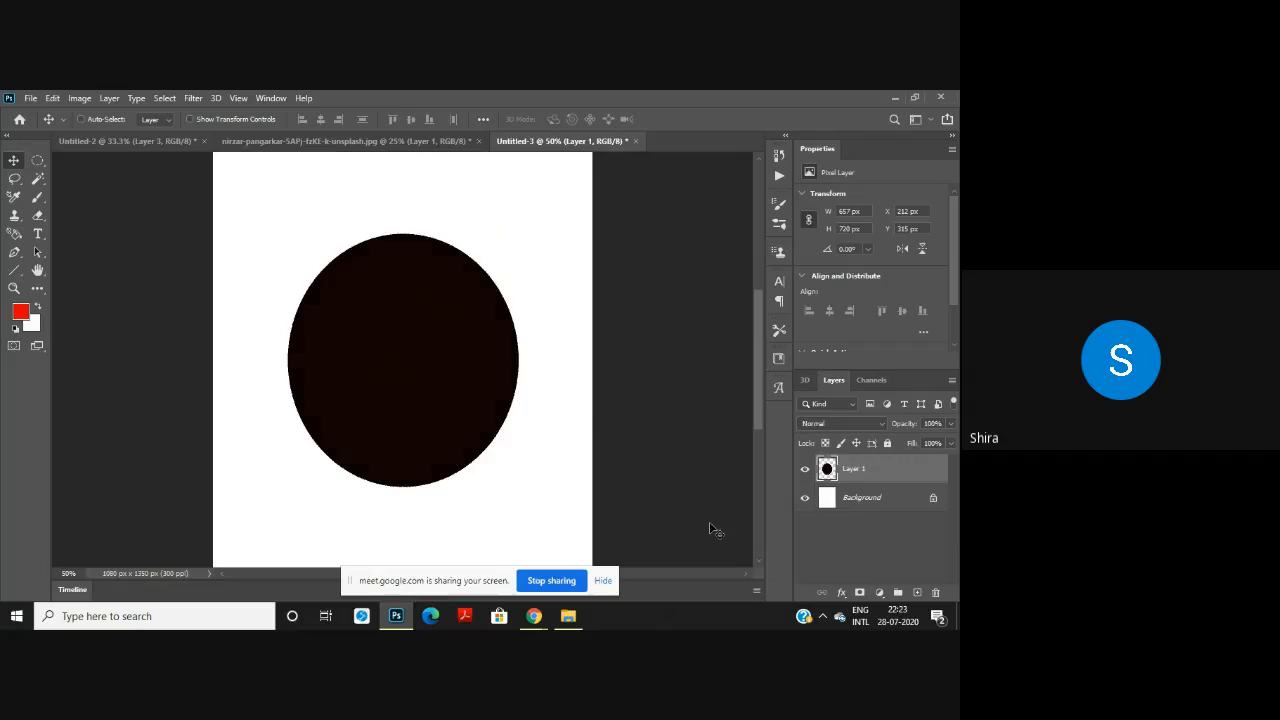
pyautogui.hotkey('ctrl', 'z')
pyautogui.hotkey('ctrl', 'z')
pyautogui.hotkey('ctrl', 'z')
pyautogui.hotkey('ctrl', 'z')
pyautogui.hotkey('ctrl', 'z')
pyautogui.hotkey('ctrl', 'shift', 'z')
pyautogui.hotkey('ctrl', 'shift', 'z')
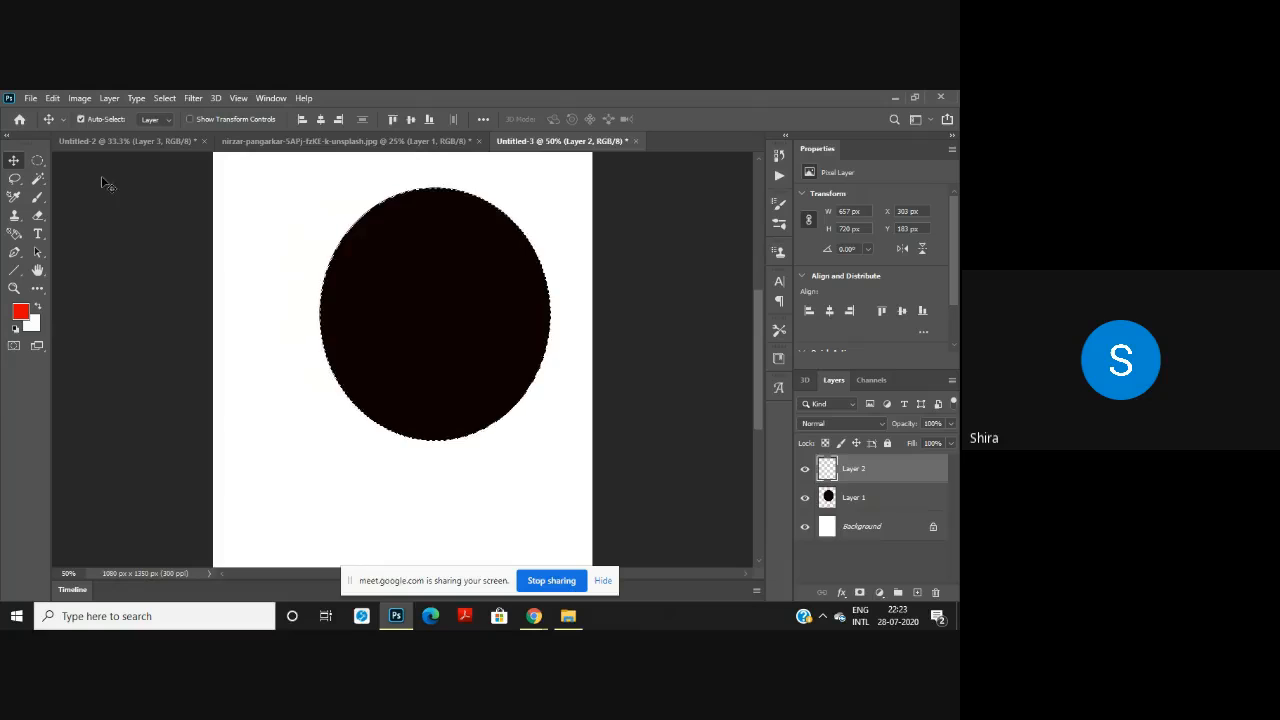
# Step: Activate the Brush tool, group Layer 1 and Layer 2, and expand the group with Layer 2 selected
pyautogui.click(38, 197)
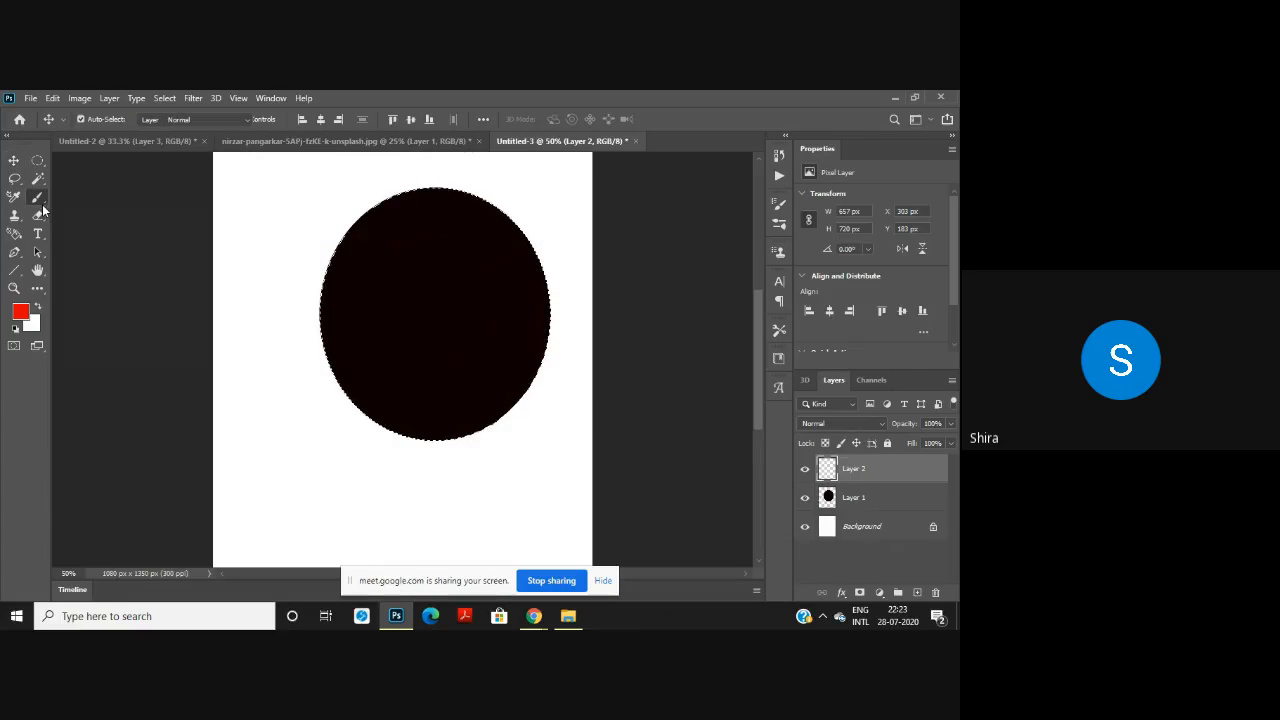
pyautogui.click(117, 200)
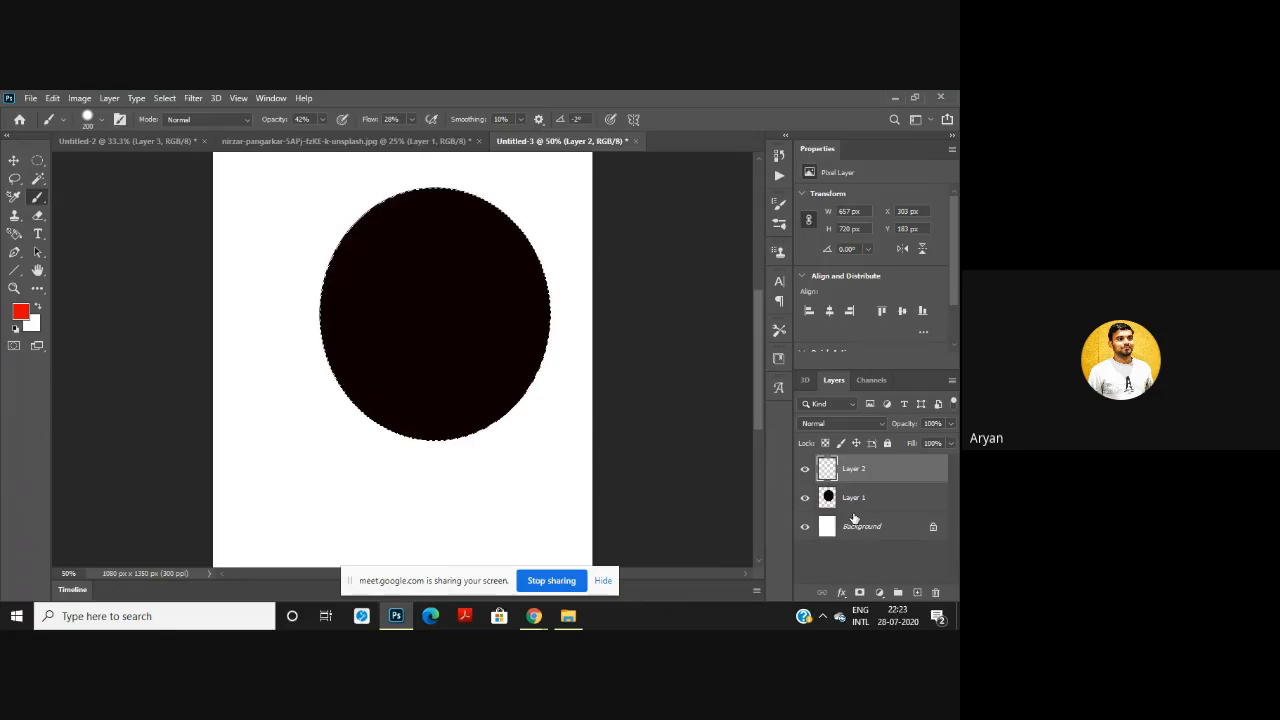
pyautogui.click(881, 496)
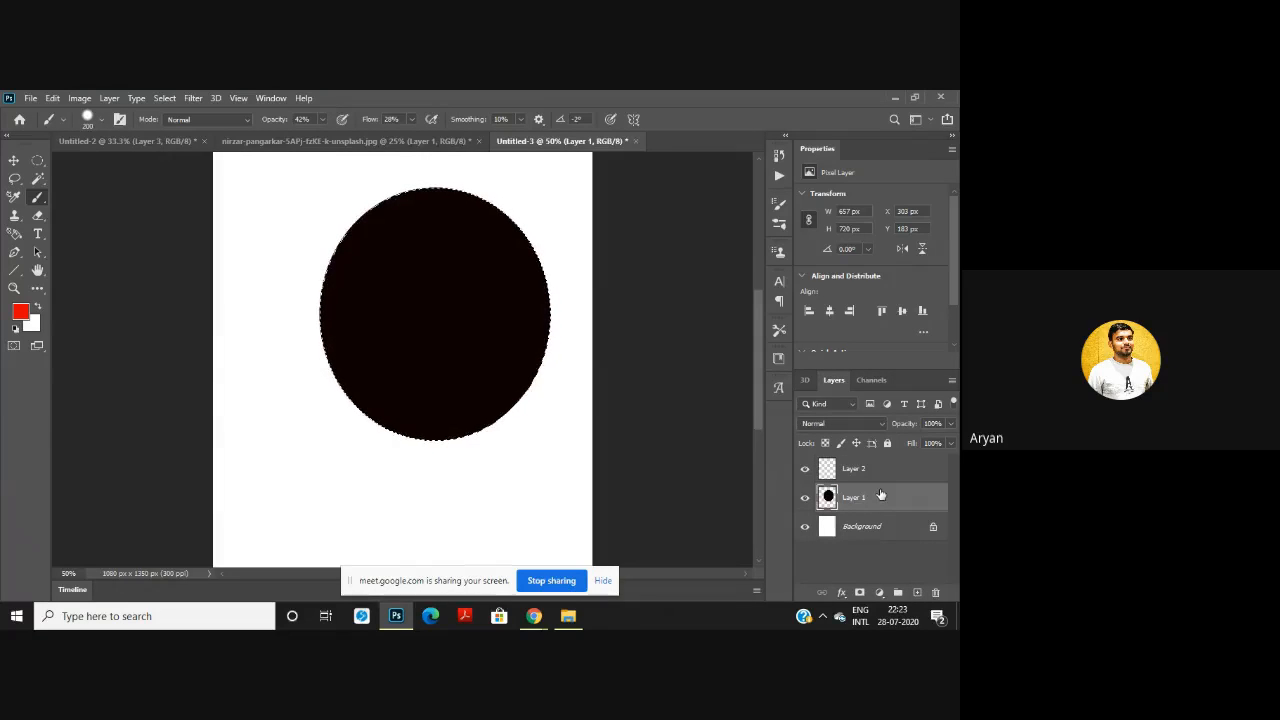
pyautogui.keyDown('shift'); pyautogui.click(872, 479); pyautogui.keyUp('shift')
pyautogui.hotkey('ctrl', 'g')
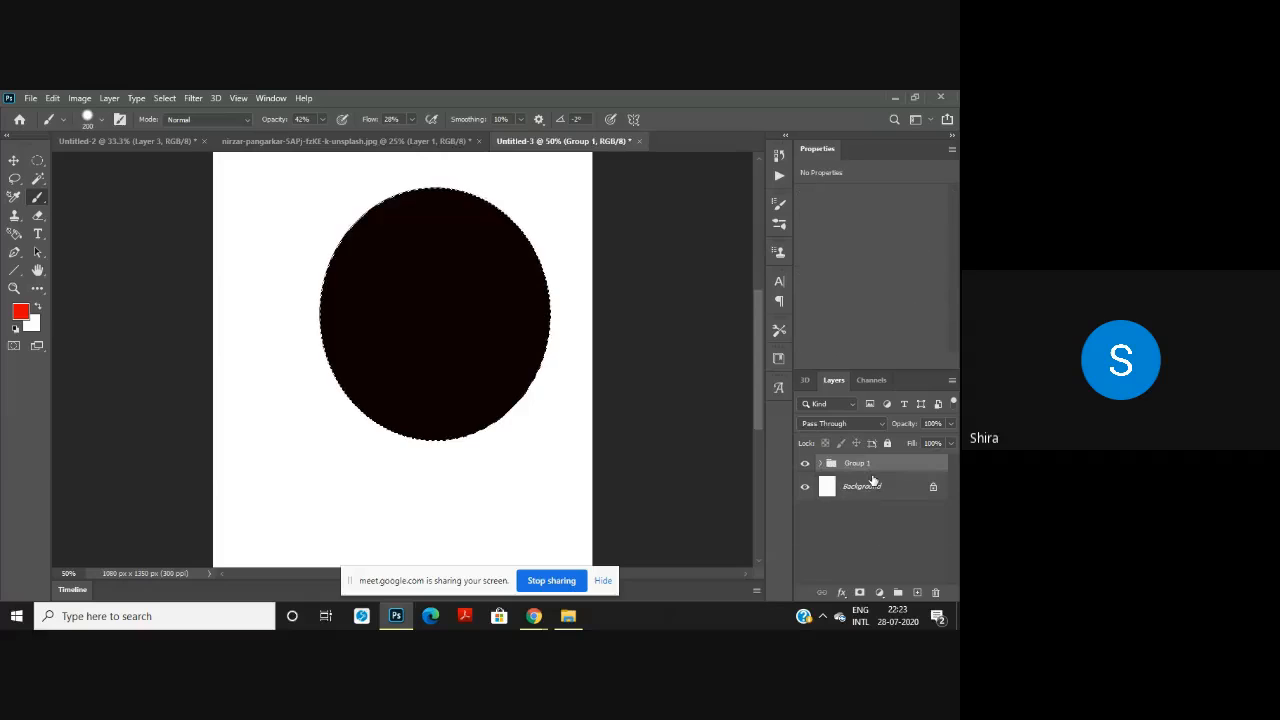
pyautogui.click(820, 464)
pyautogui.click(850, 487)
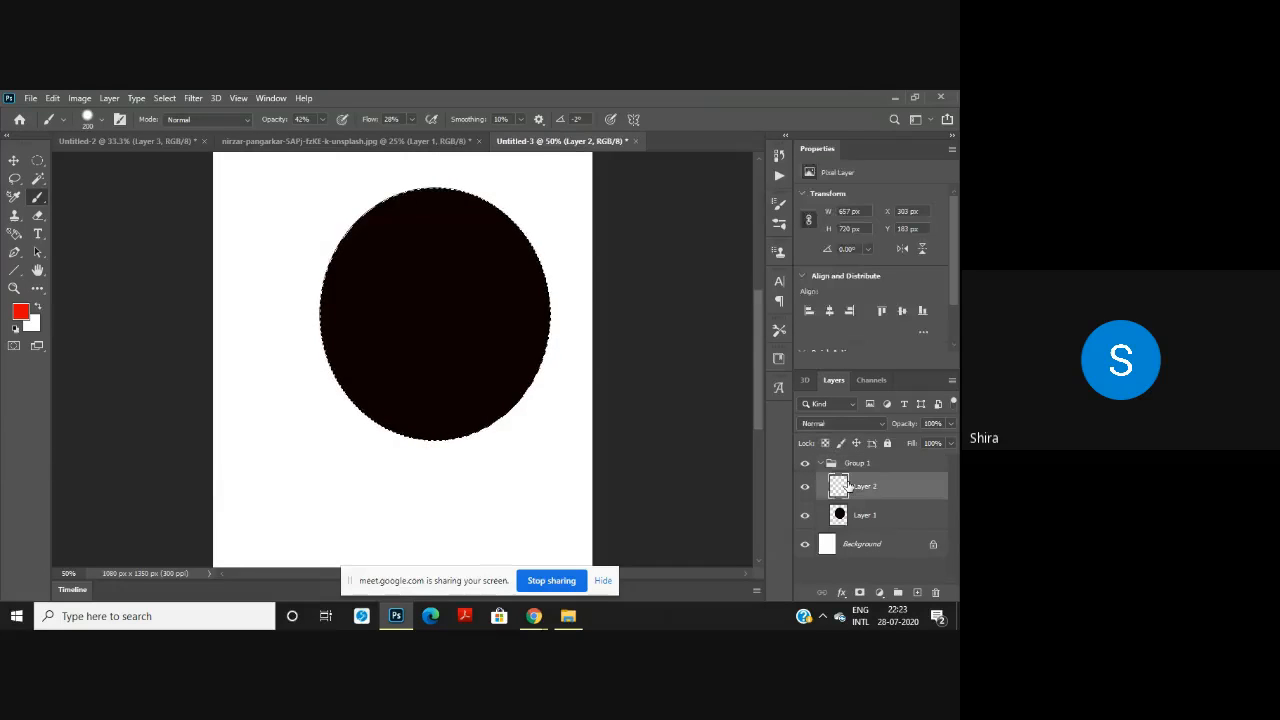
# Step: Examine the layer commands available for Layer 2 inside the group without applying any
pyautogui.rightClick(850, 487)
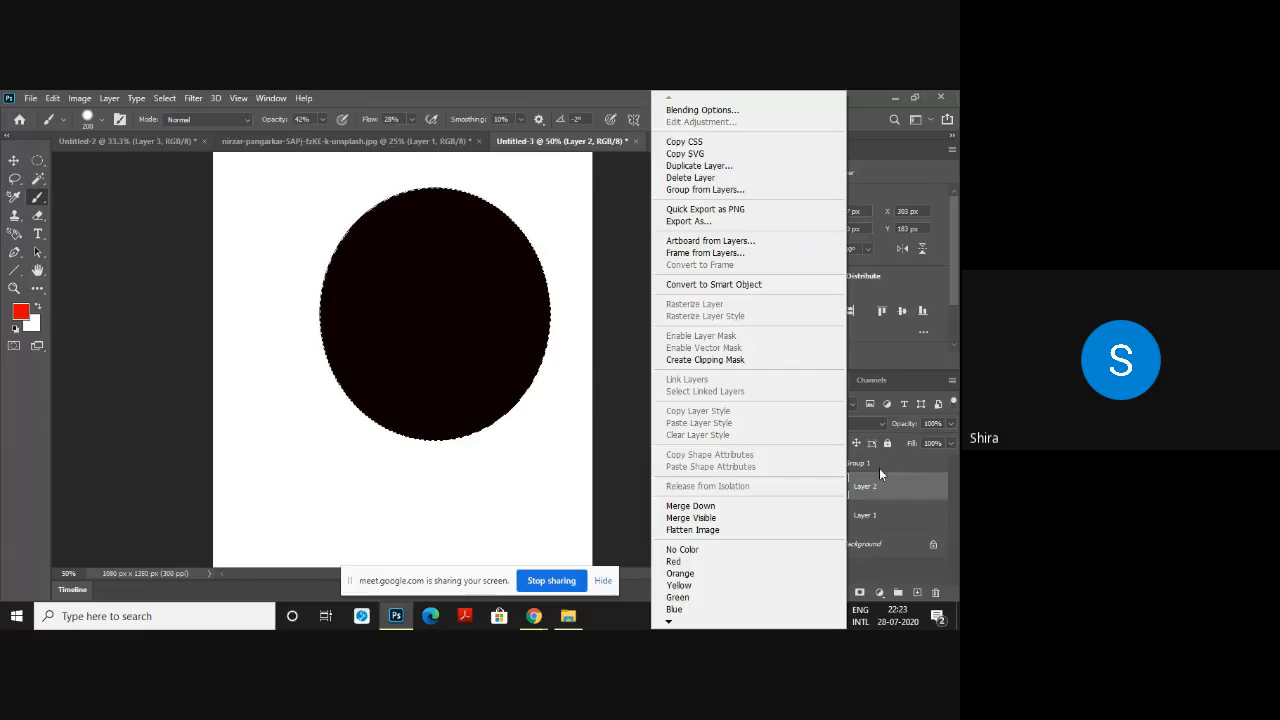
pyautogui.click(879, 468)
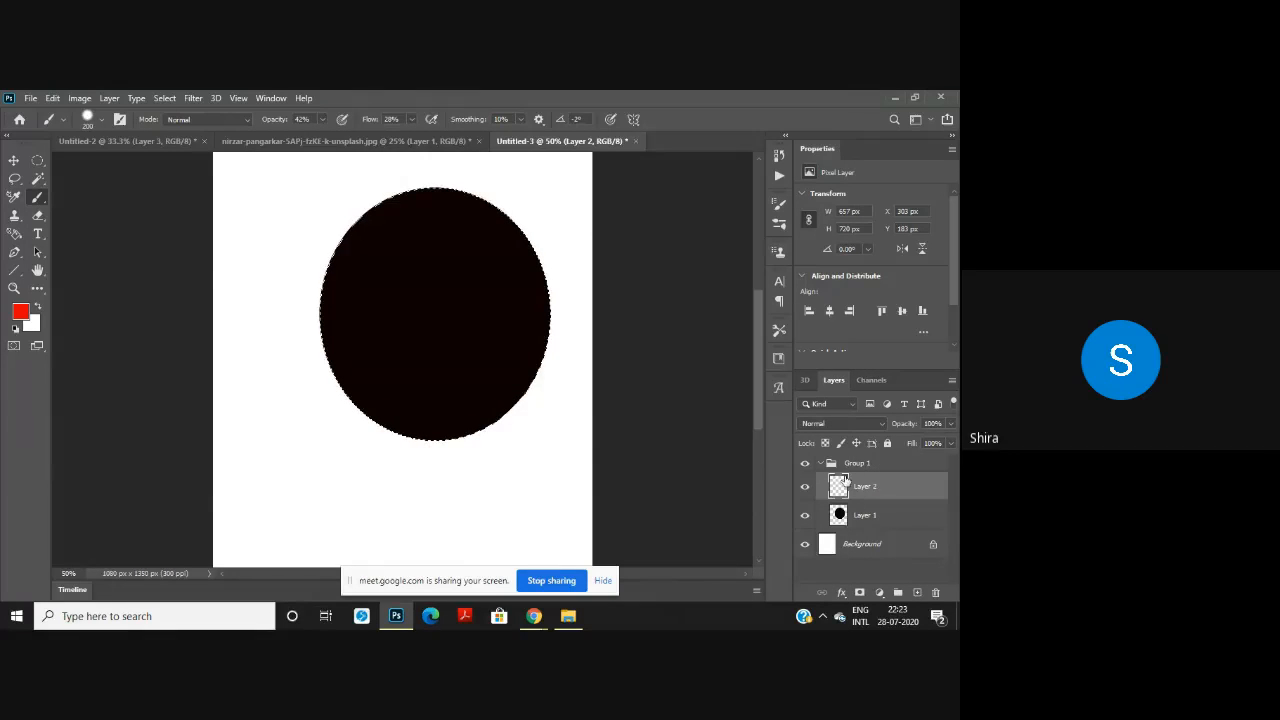
pyautogui.moveTo(843, 484)
pyautogui.mouseDown()
pyautogui.moveTo(823, 450)
pyautogui.moveTo(835, 497)
pyautogui.moveTo(836, 464)
pyautogui.mouseUp()
pyautogui.rightClick(822, 496)
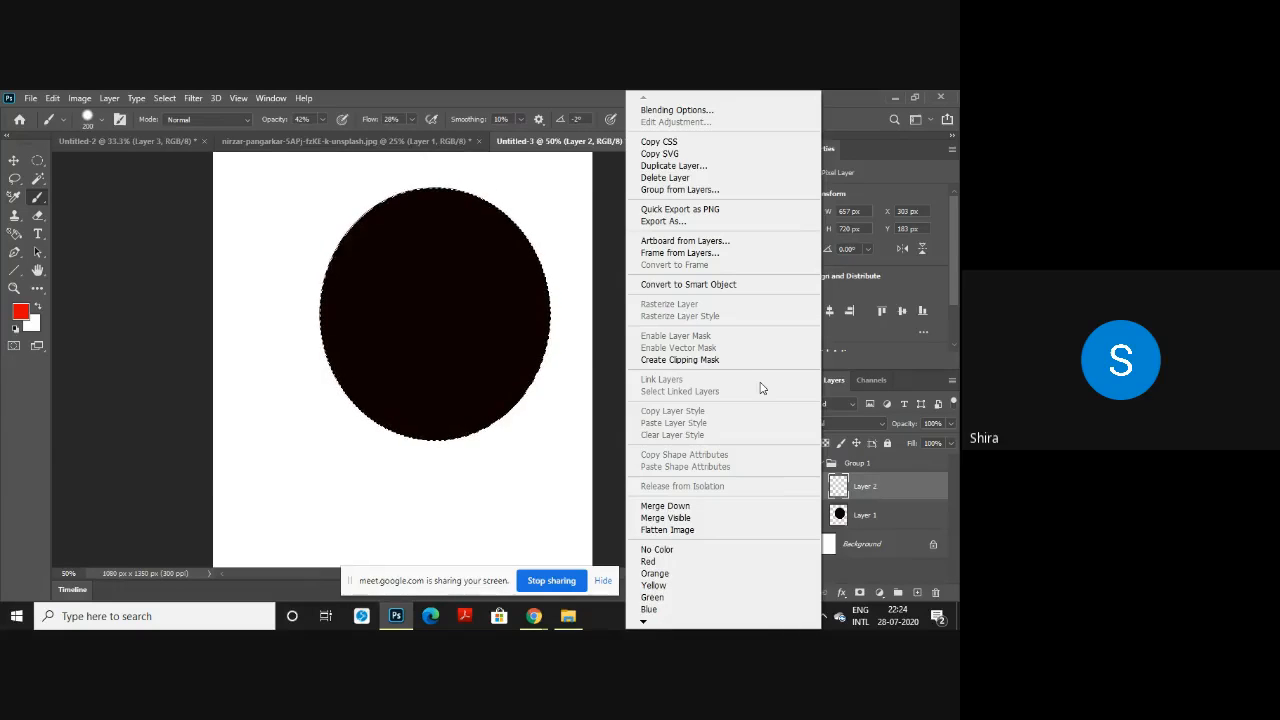
pyautogui.click(856, 482)
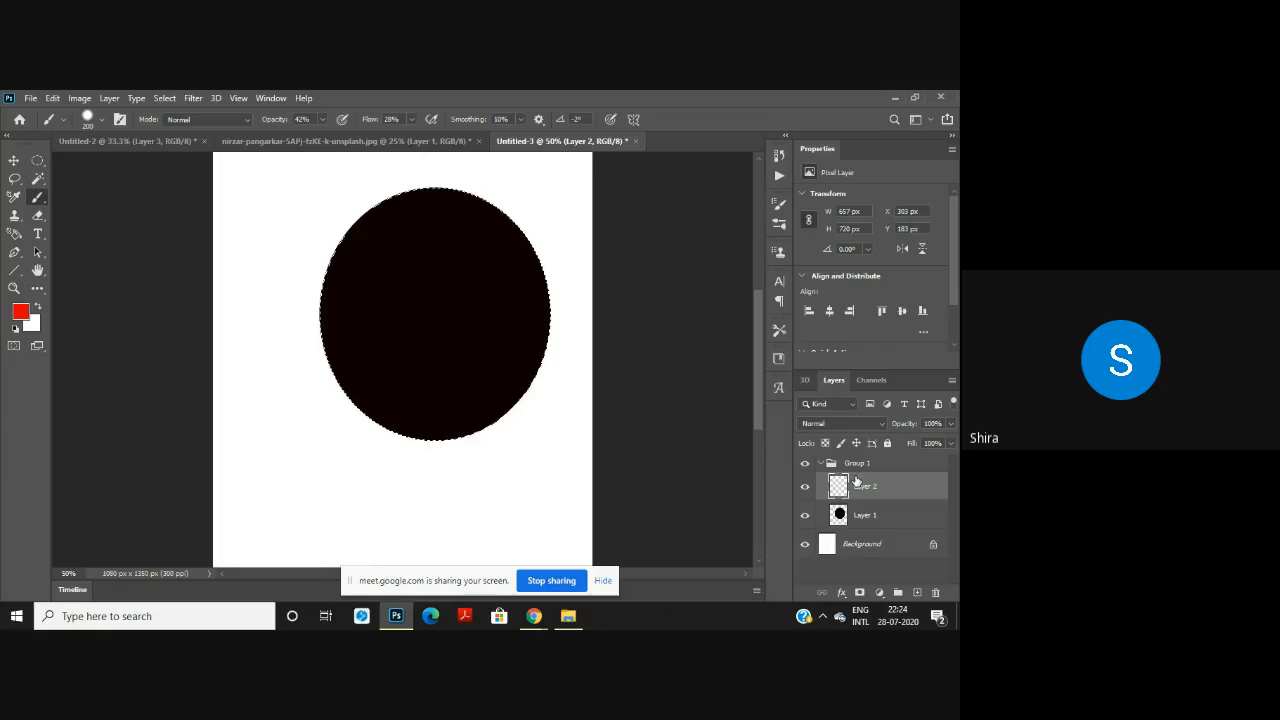
# Step: Put Layer 2 in its own nested group inside Group 1, and collapse and reopen the nested group
pyautogui.hotkey('ctrl', 'g')
pyautogui.click(880, 510)
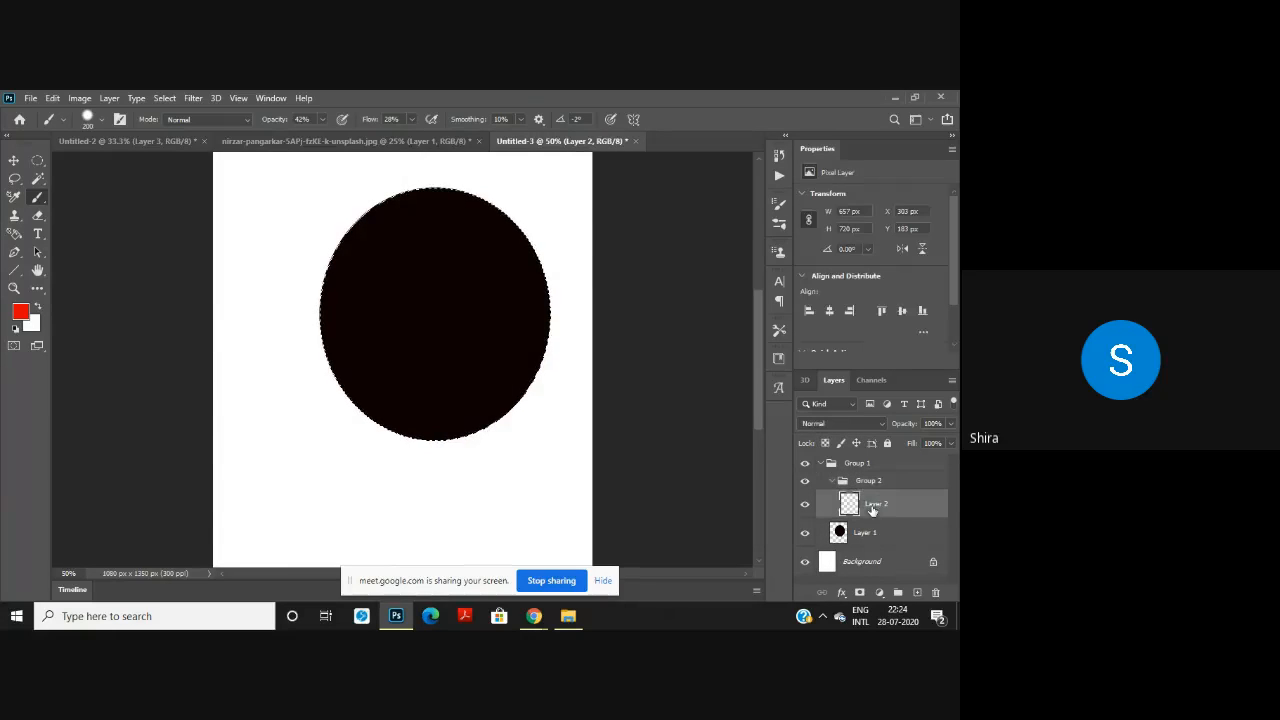
pyautogui.click(827, 487)
pyautogui.rightClick(831, 484)
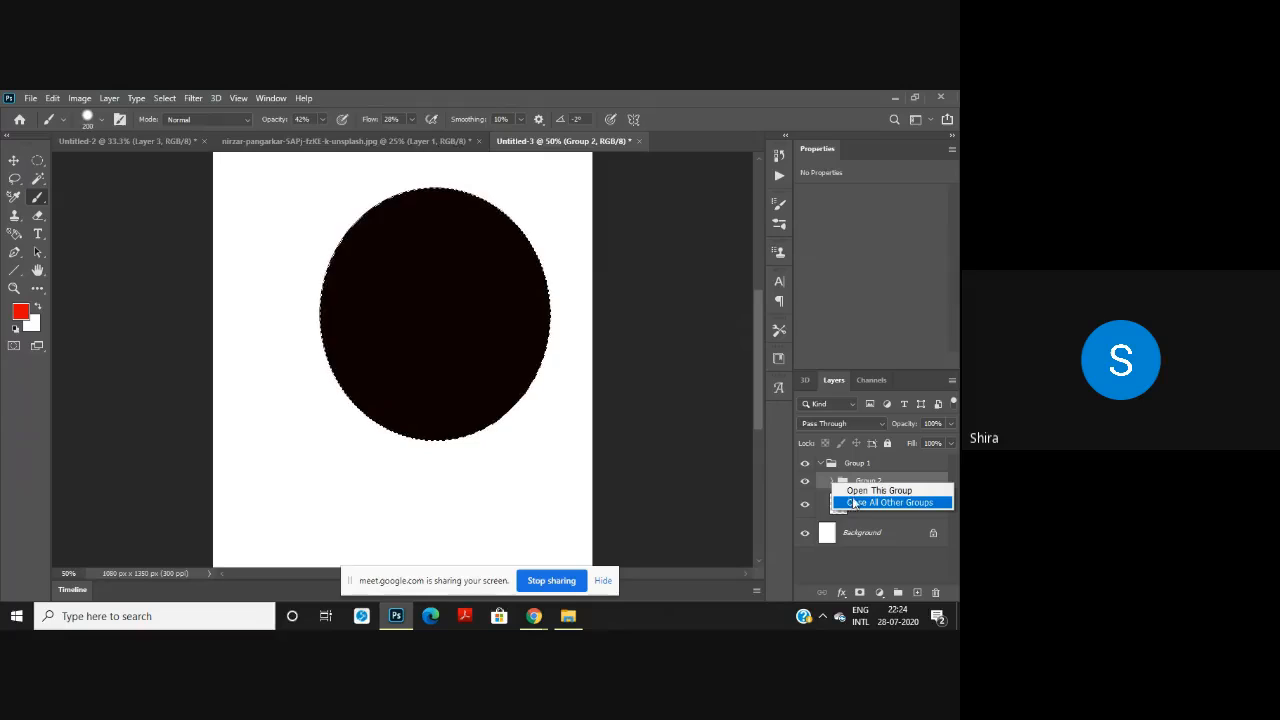
pyautogui.click(855, 491)
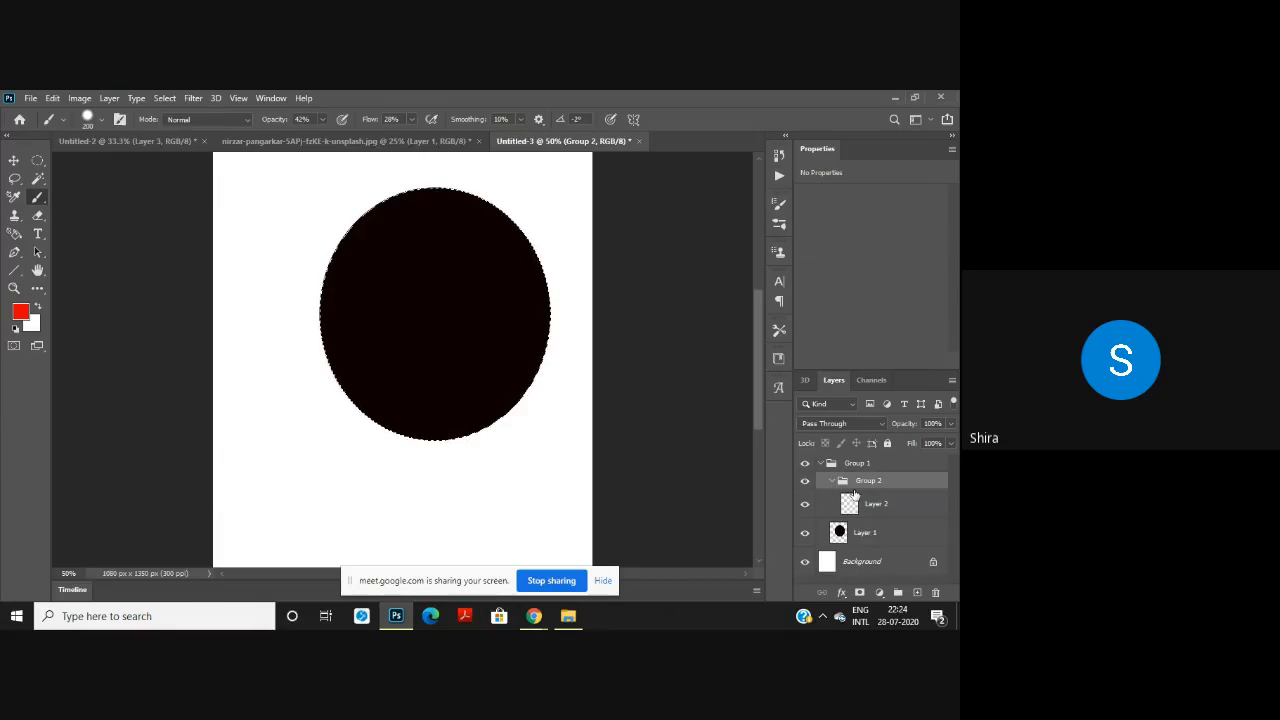
# Step: Examine the commands and display options available for Layer 2 and for Group 2 without applying any
pyautogui.rightClick(853, 500)
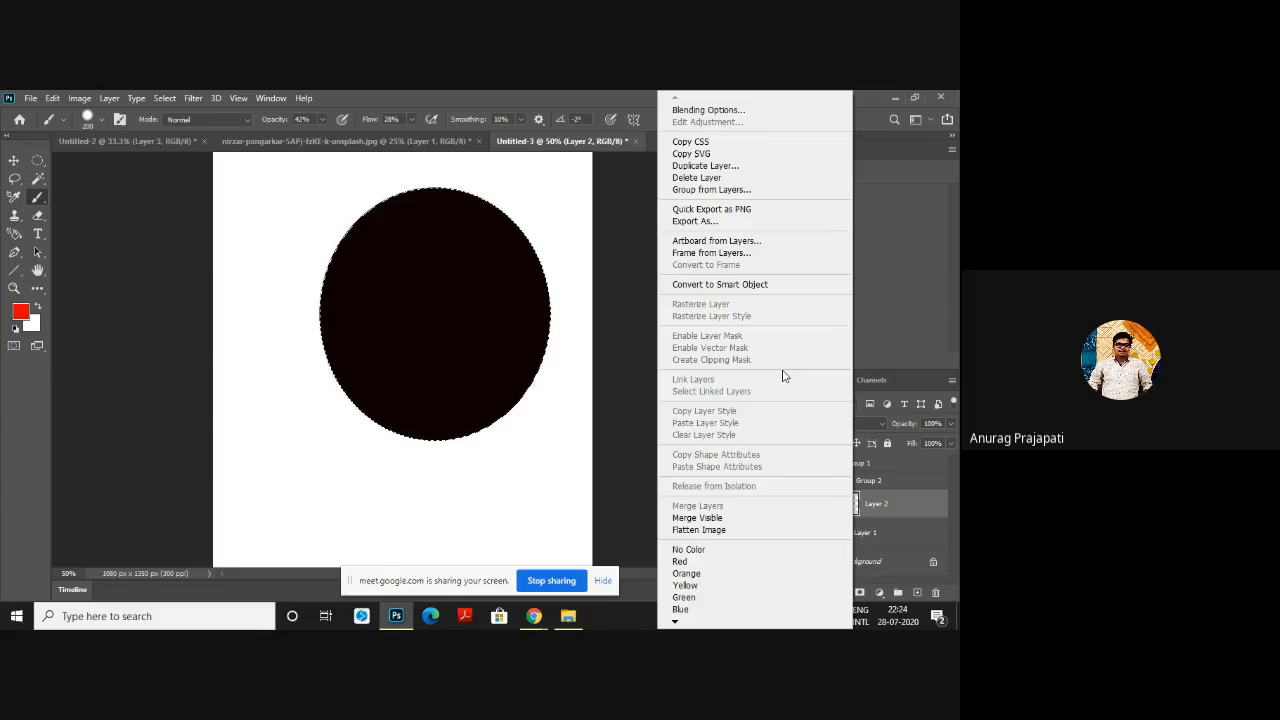
pyautogui.click(906, 474)
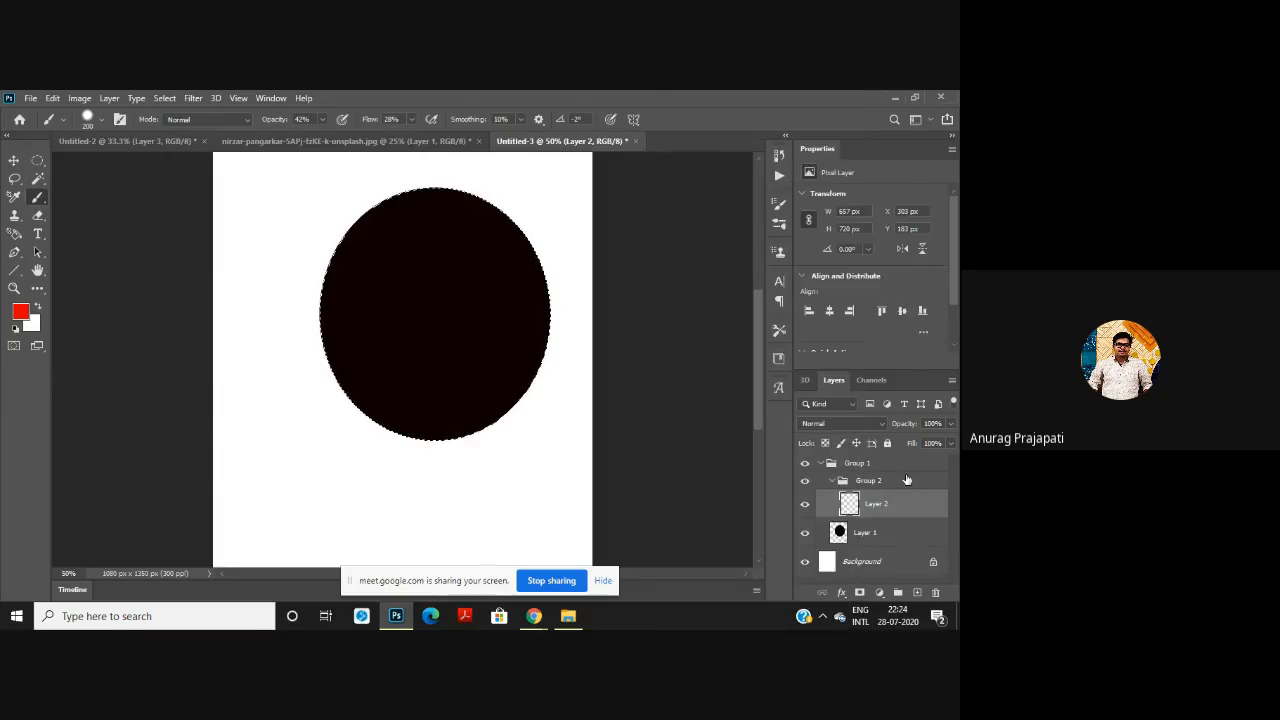
pyautogui.rightClick(838, 483)
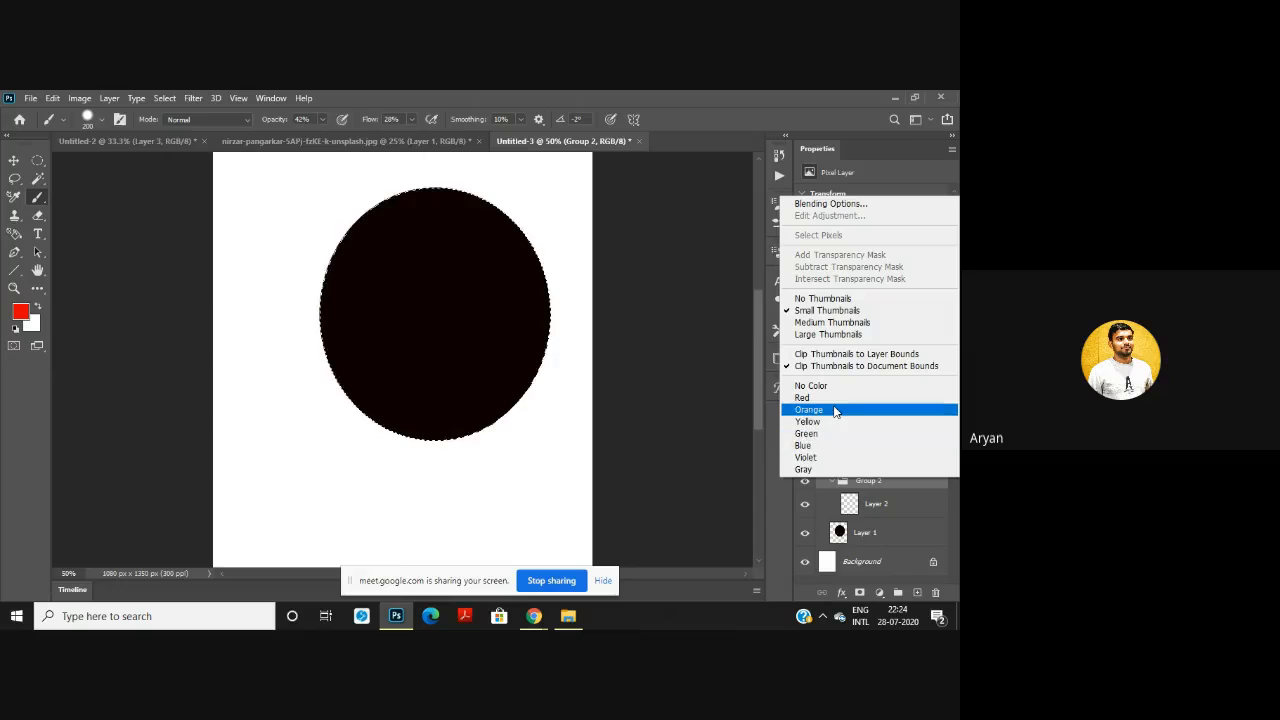
pyautogui.click(827, 488)
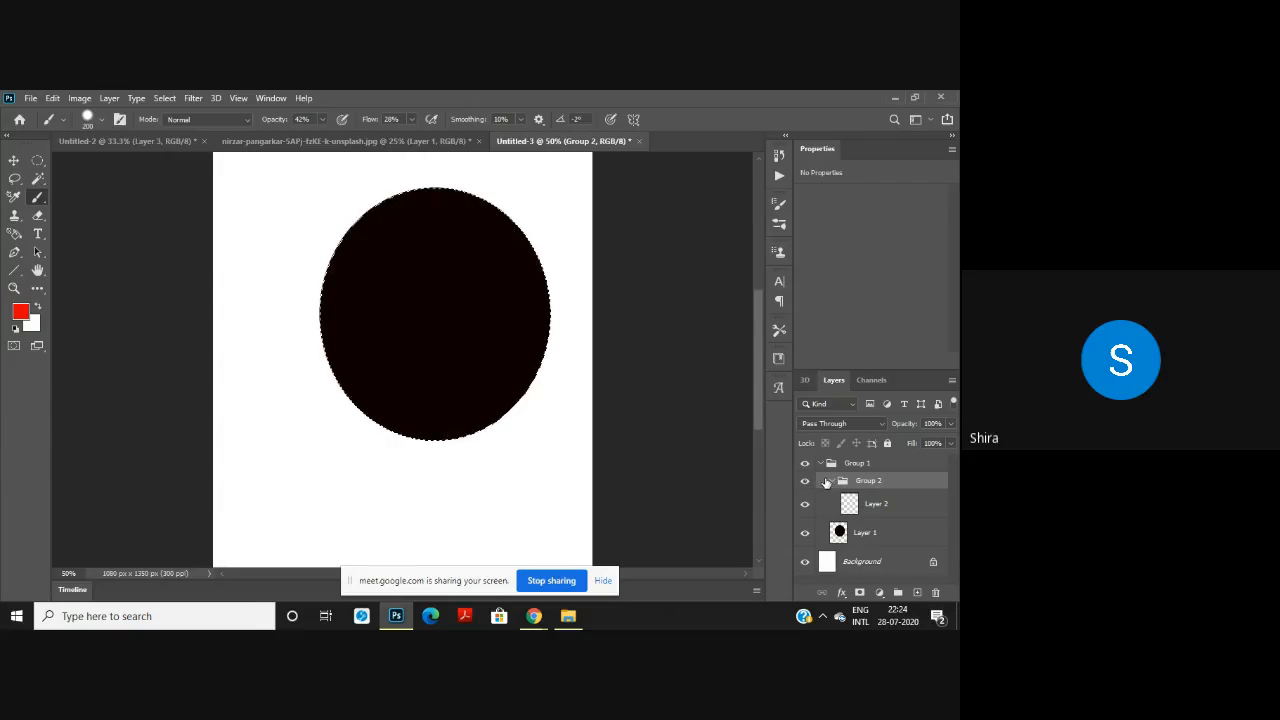
# Step: Collapse Group 1 and expand it again to show its nested contents
pyautogui.hotkey('ctrl', 'g')
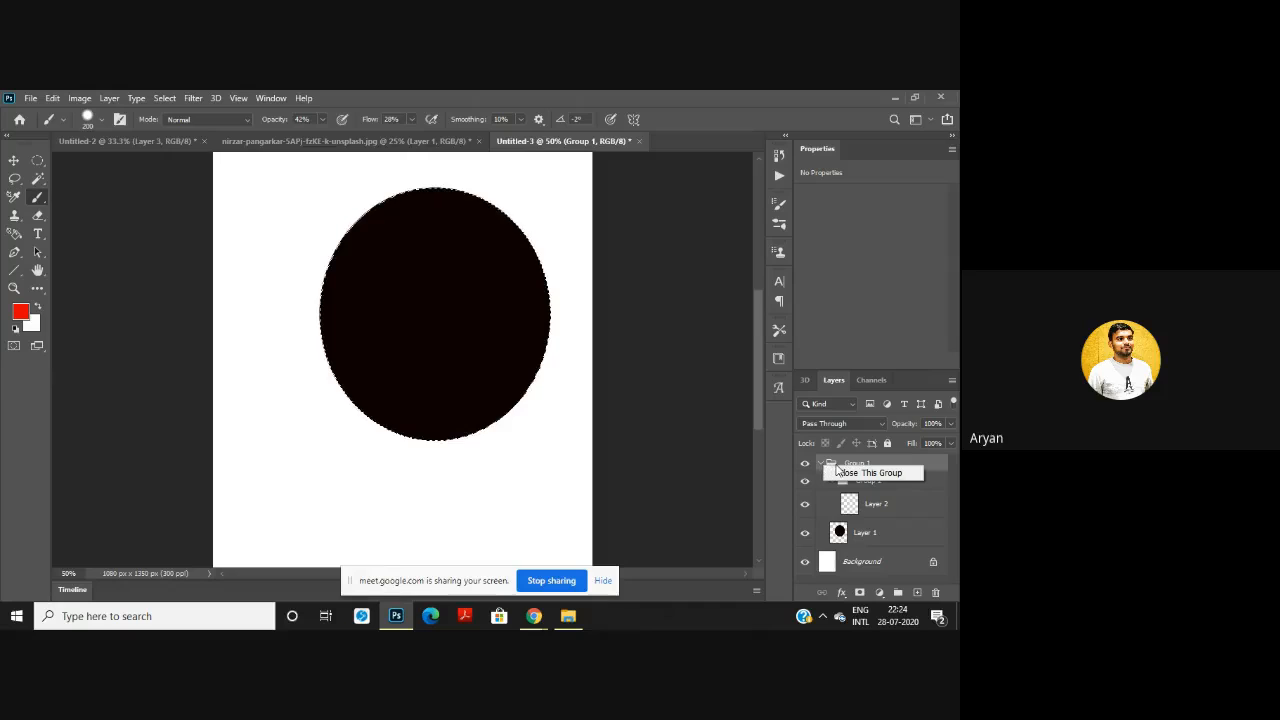
pyautogui.click(821, 465)
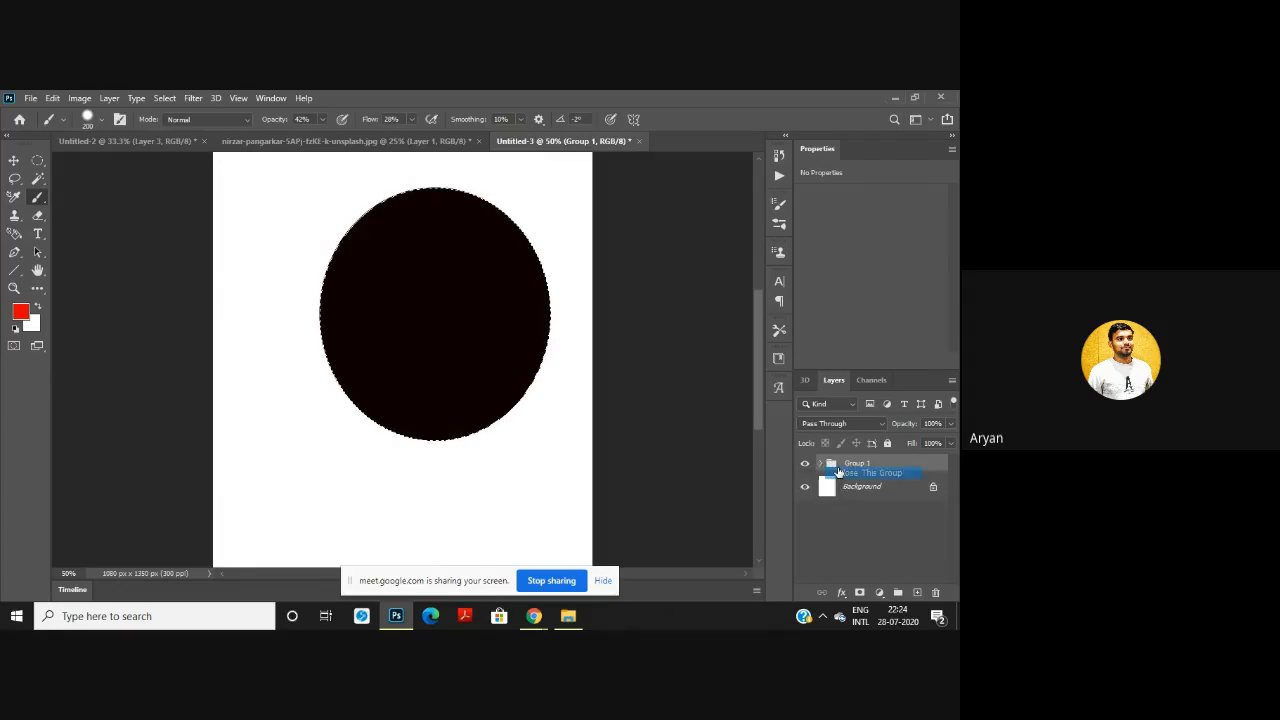
pyautogui.click(821, 466)
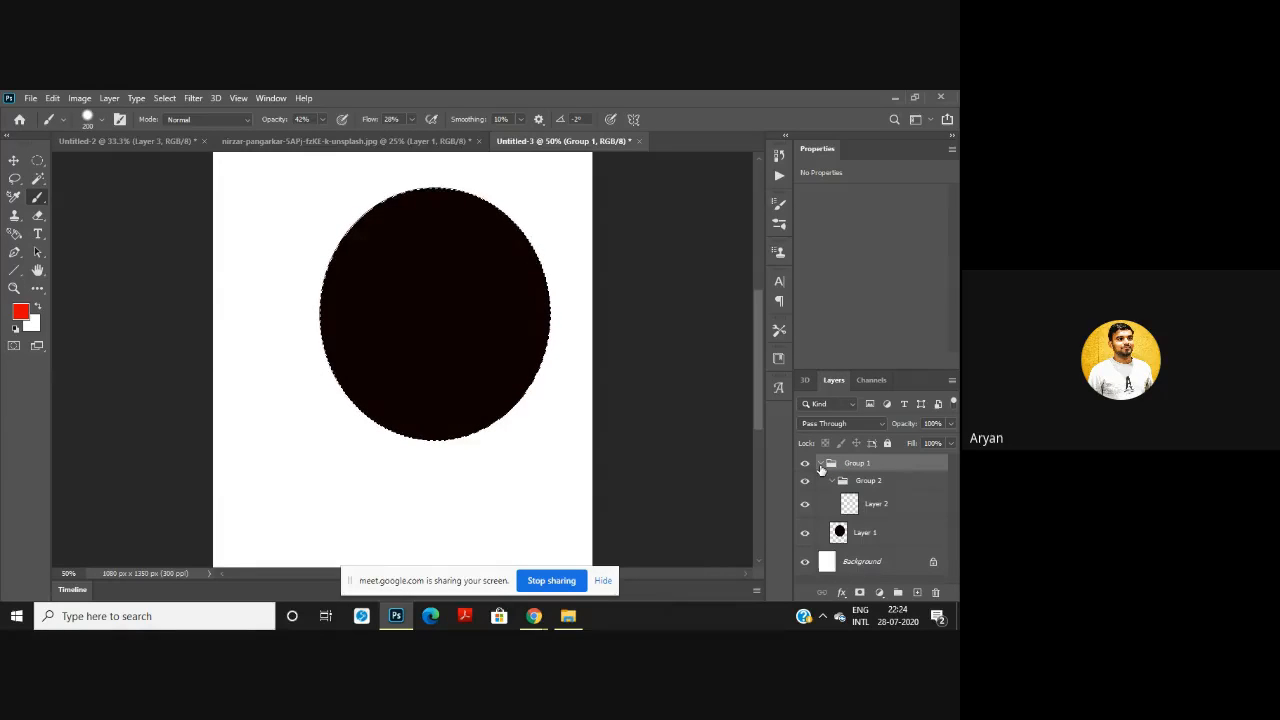
pyautogui.rightClick(890, 505)
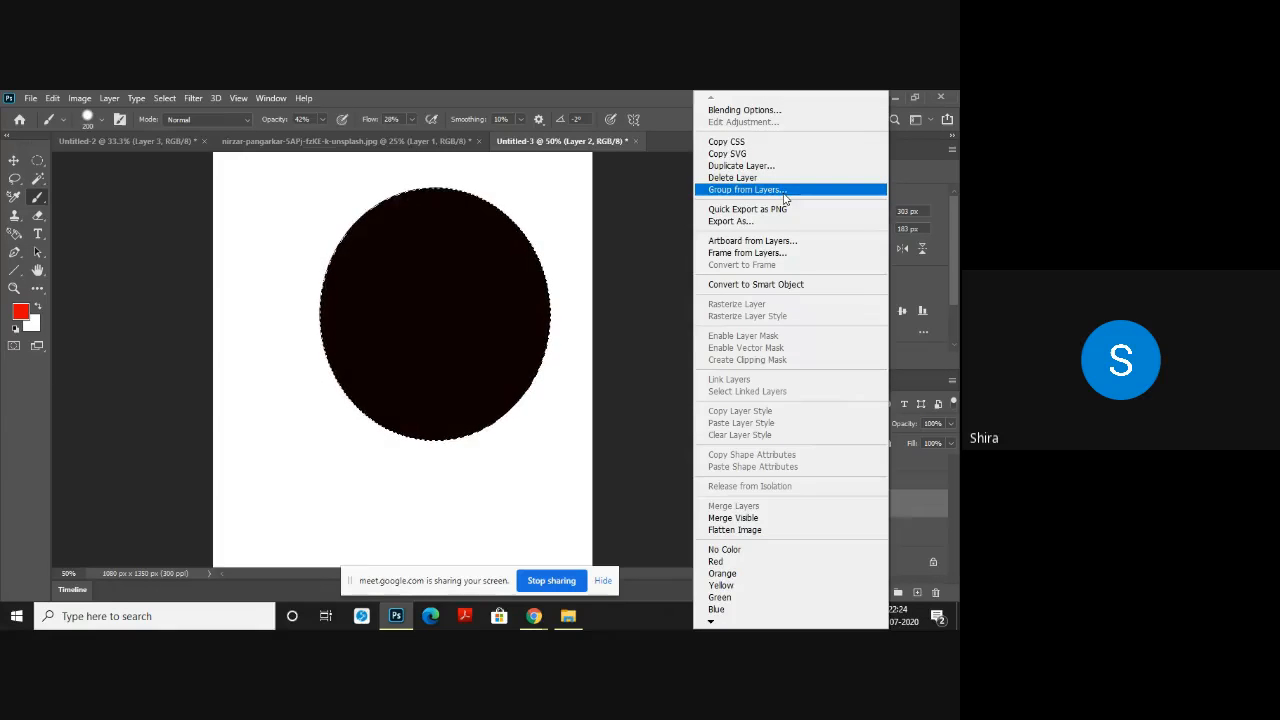
pyautogui.click(780, 190)
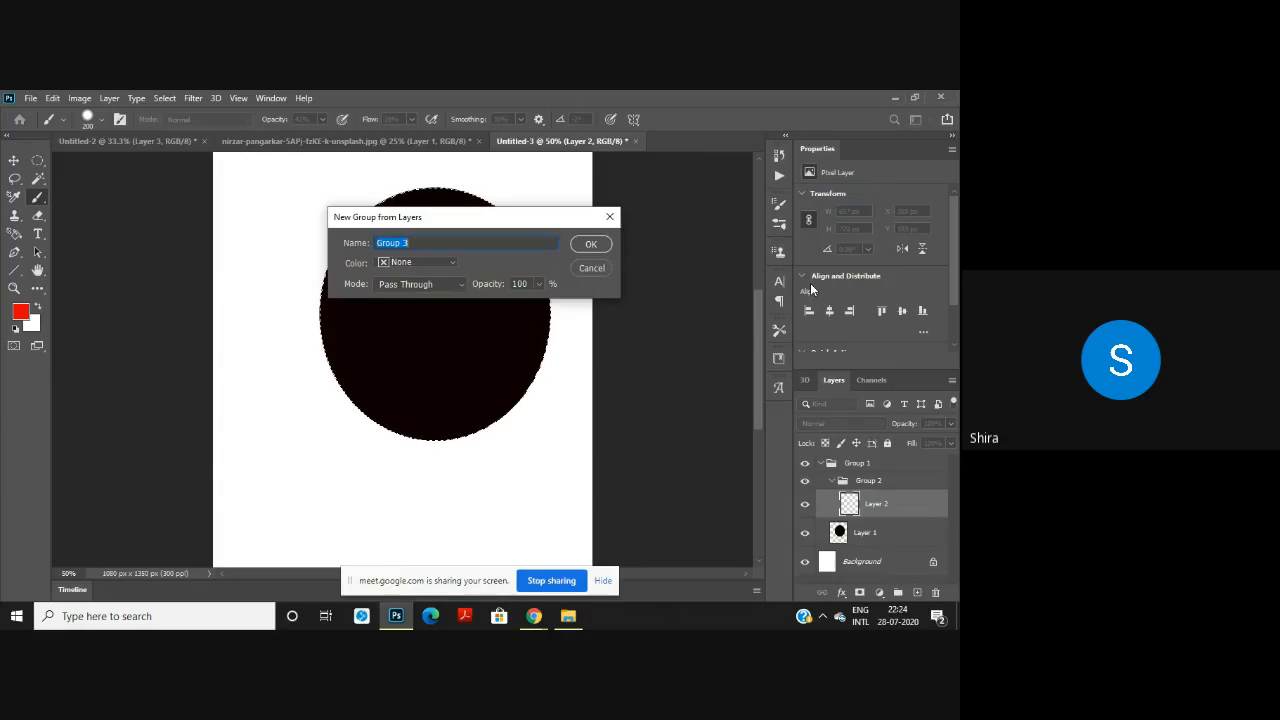
pyautogui.press('Escape')
# Step: Move Layer 2 out of Group 2 to the top of Group 1, and clear the ellipse selection
pyautogui.moveTo(897, 503); pyautogui.dragTo(851, 460)
pyautogui.click(877, 463)
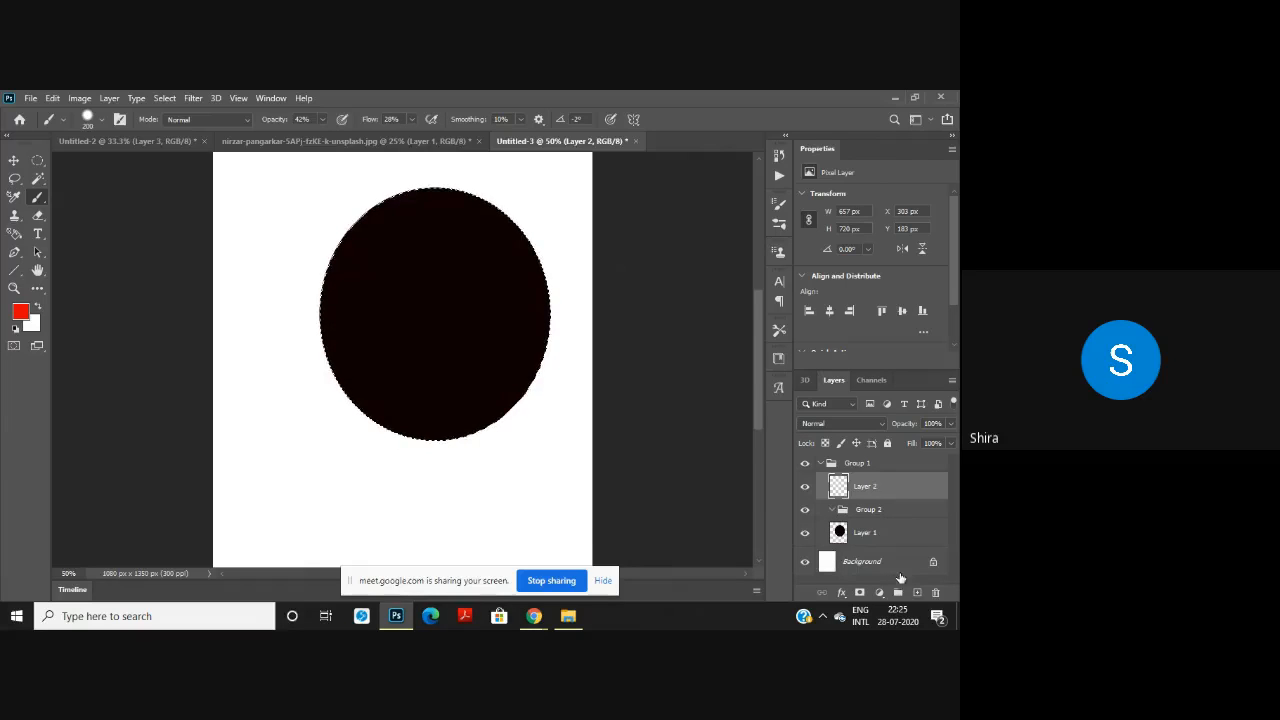
pyautogui.hotkey('ctrl', 'd')
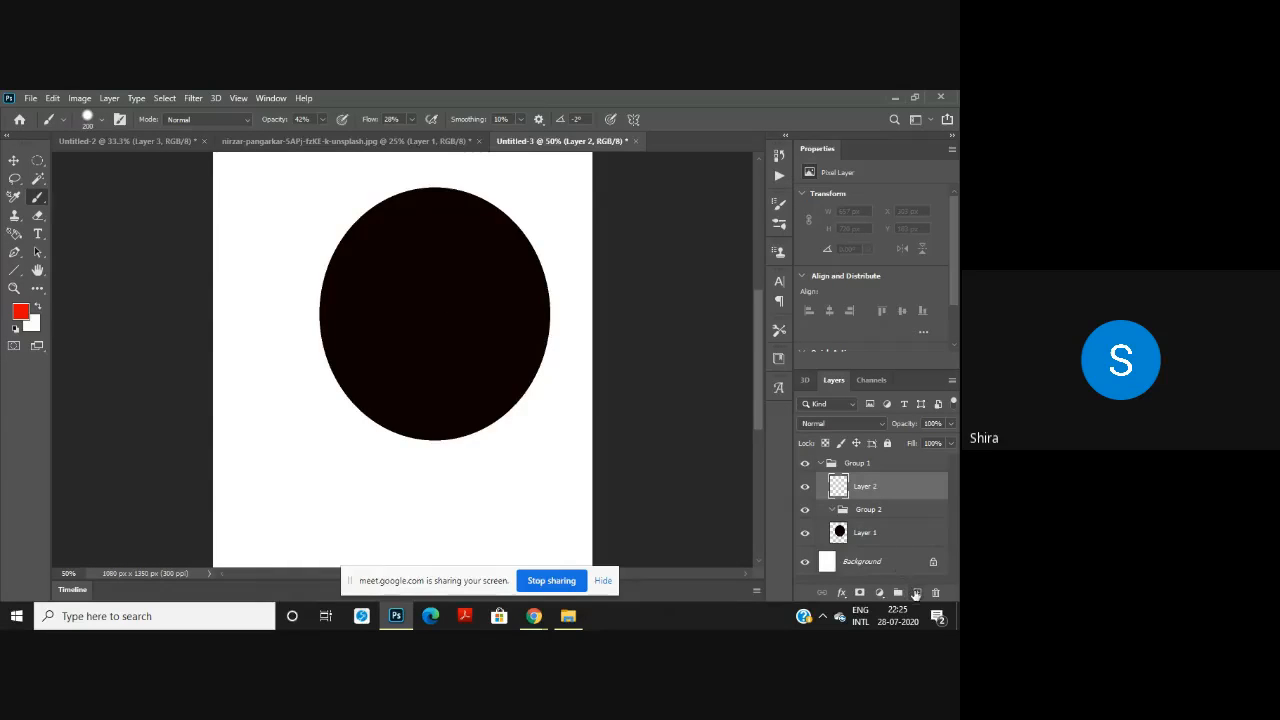
# Step: Add a new layer at the top of Group 1, and with Layer 2 selected hide Group 1 and the contents around Layer 2
pyautogui.click(845, 463)
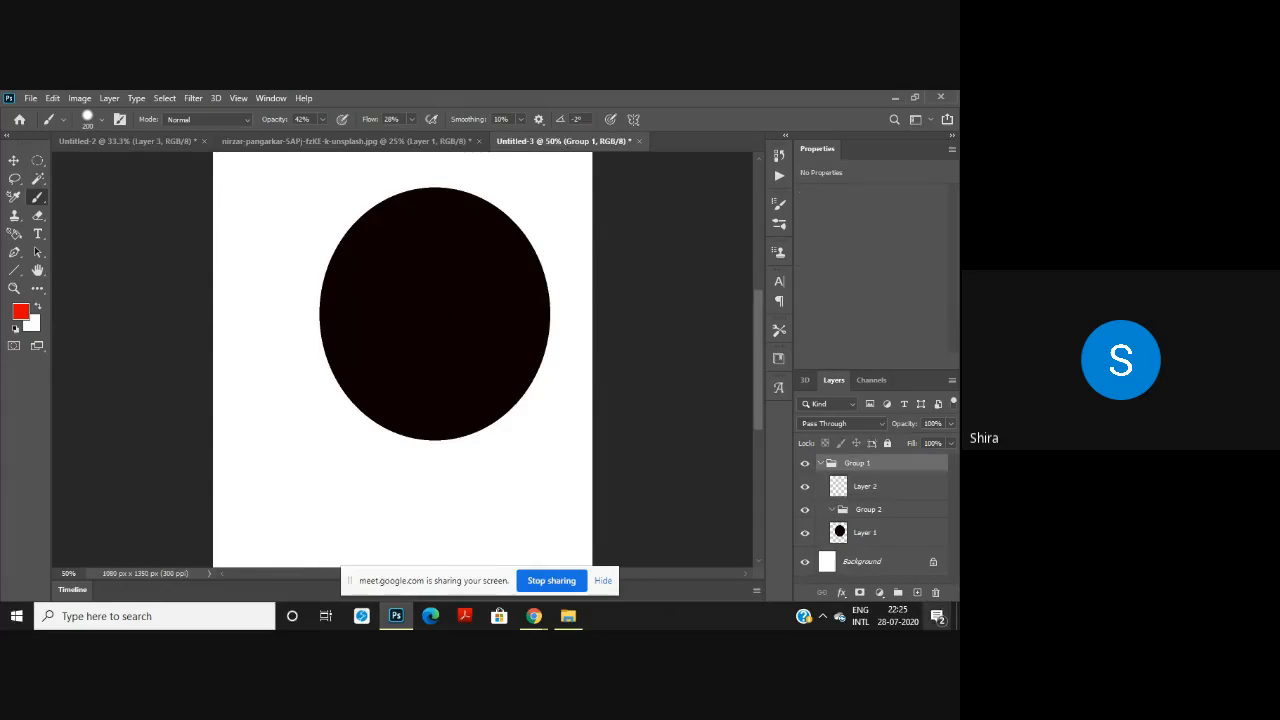
pyautogui.click(918, 592)
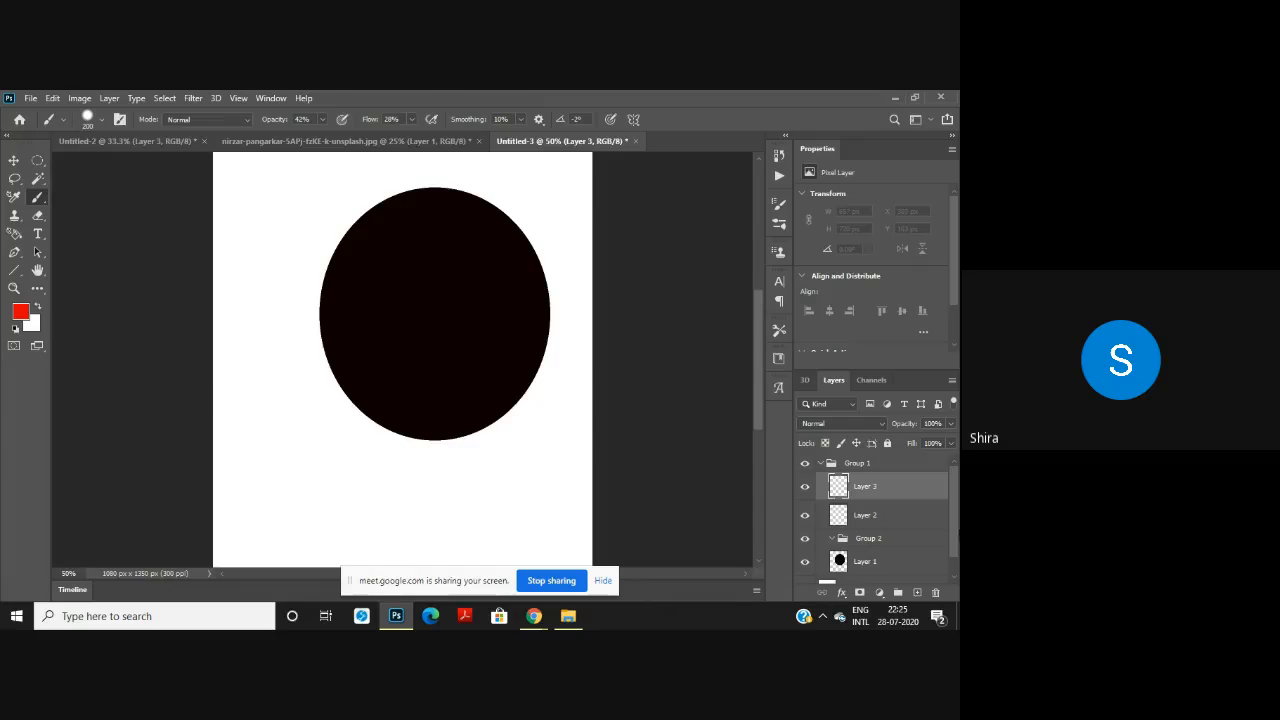
pyautogui.click(855, 515)
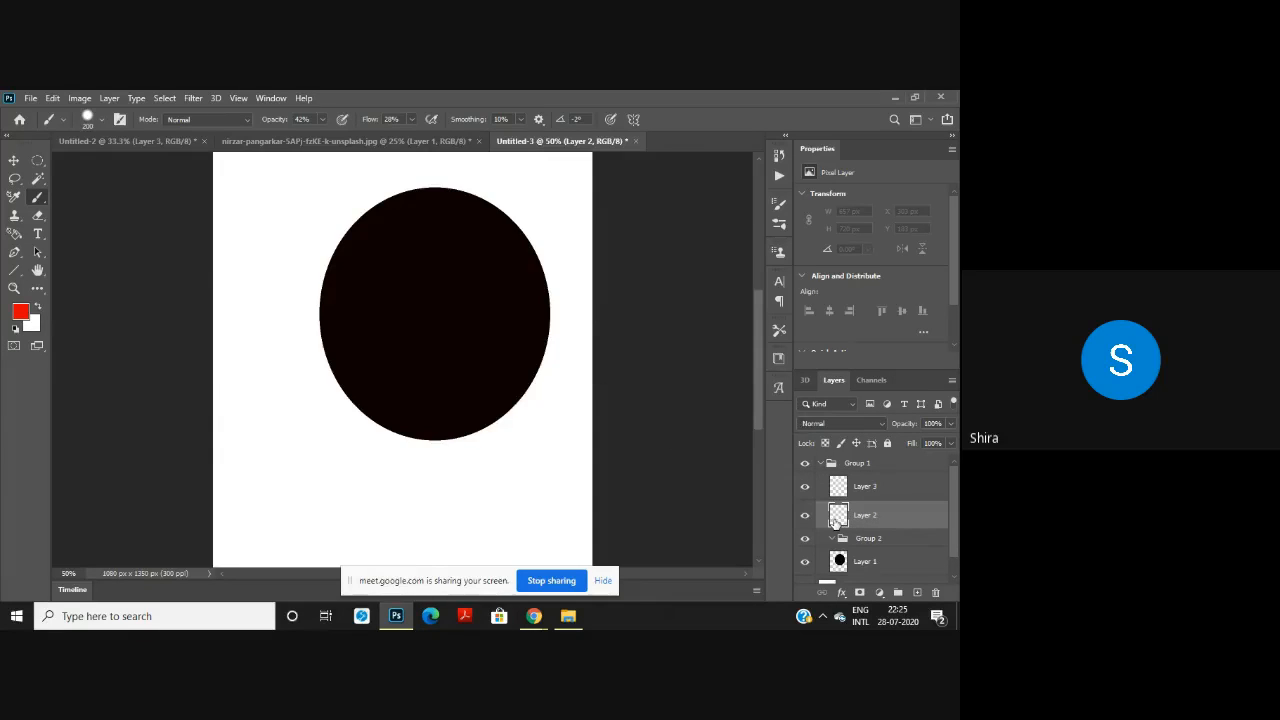
pyautogui.click(805, 563)
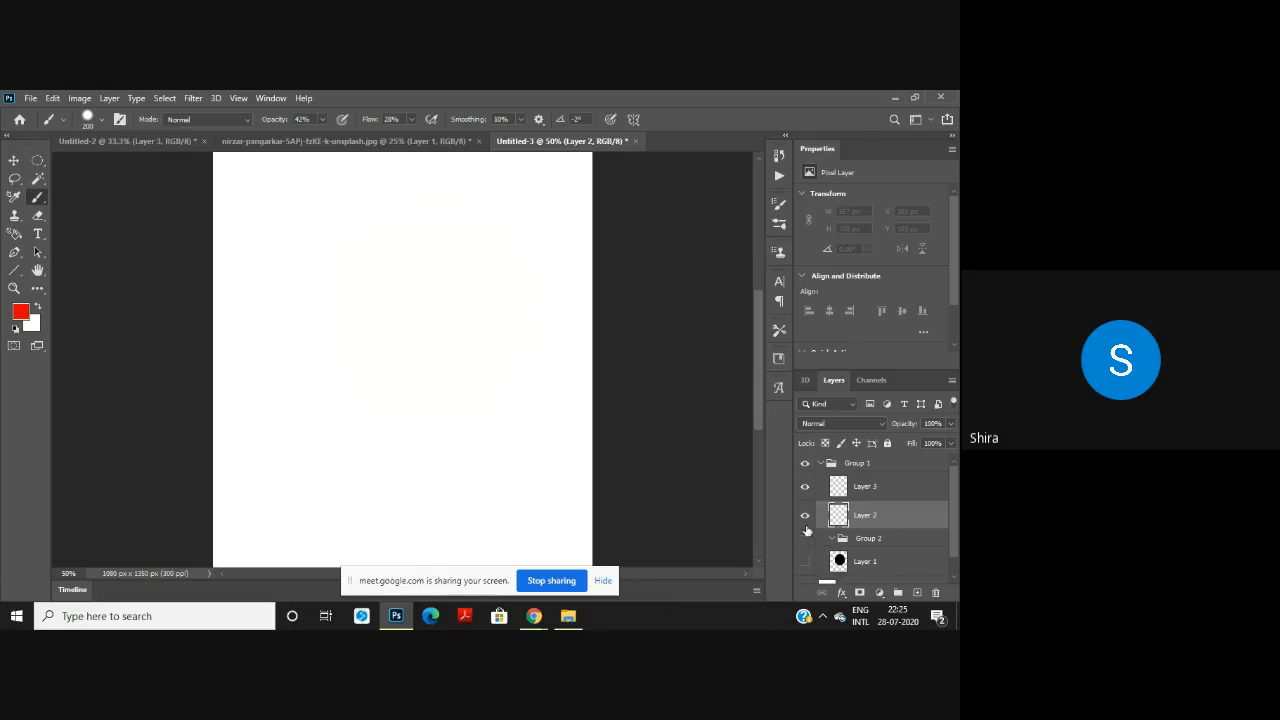
pyautogui.click(806, 537)
# Step: Select an ellipse about 667 × 417 px in the page's lower half, brush salmon red inside it on Layer 2, and deselect
pyautogui.click(38, 160)
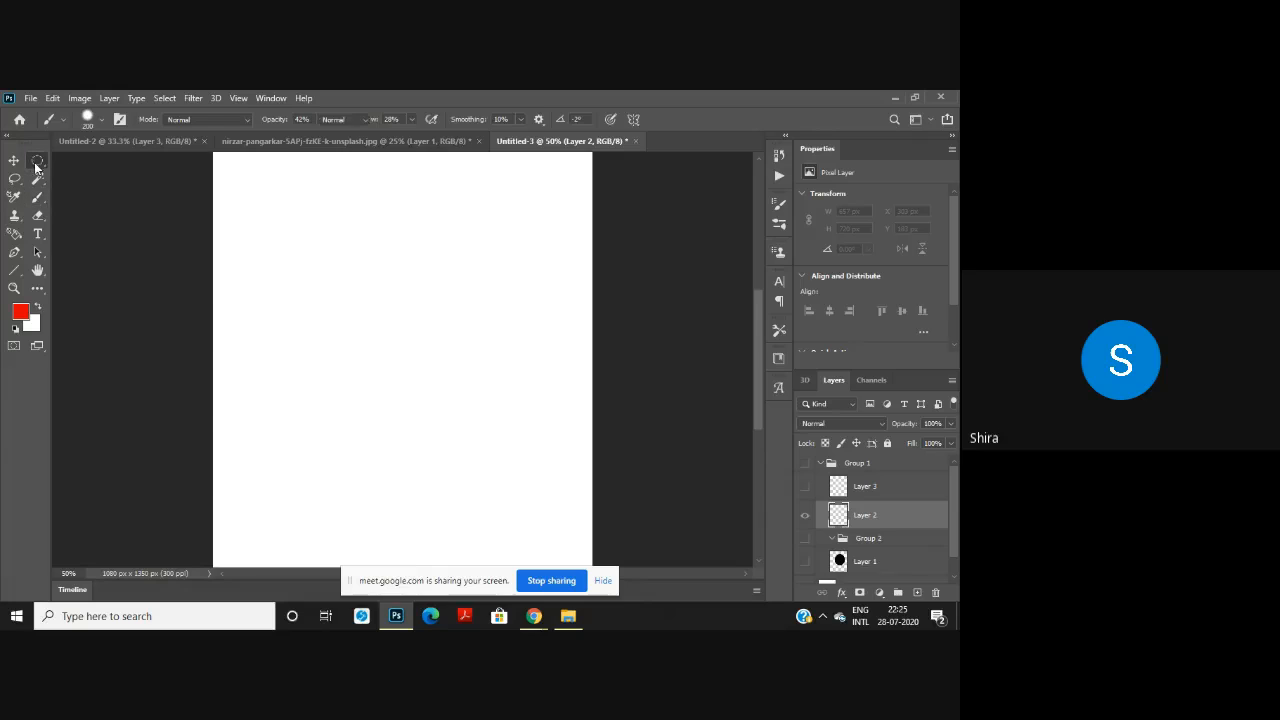
pyautogui.moveTo(252, 285)
pyautogui.mouseDown()
pyautogui.moveTo(563, 513)
pyautogui.moveTo(327, 368)
pyautogui.mouseUp()
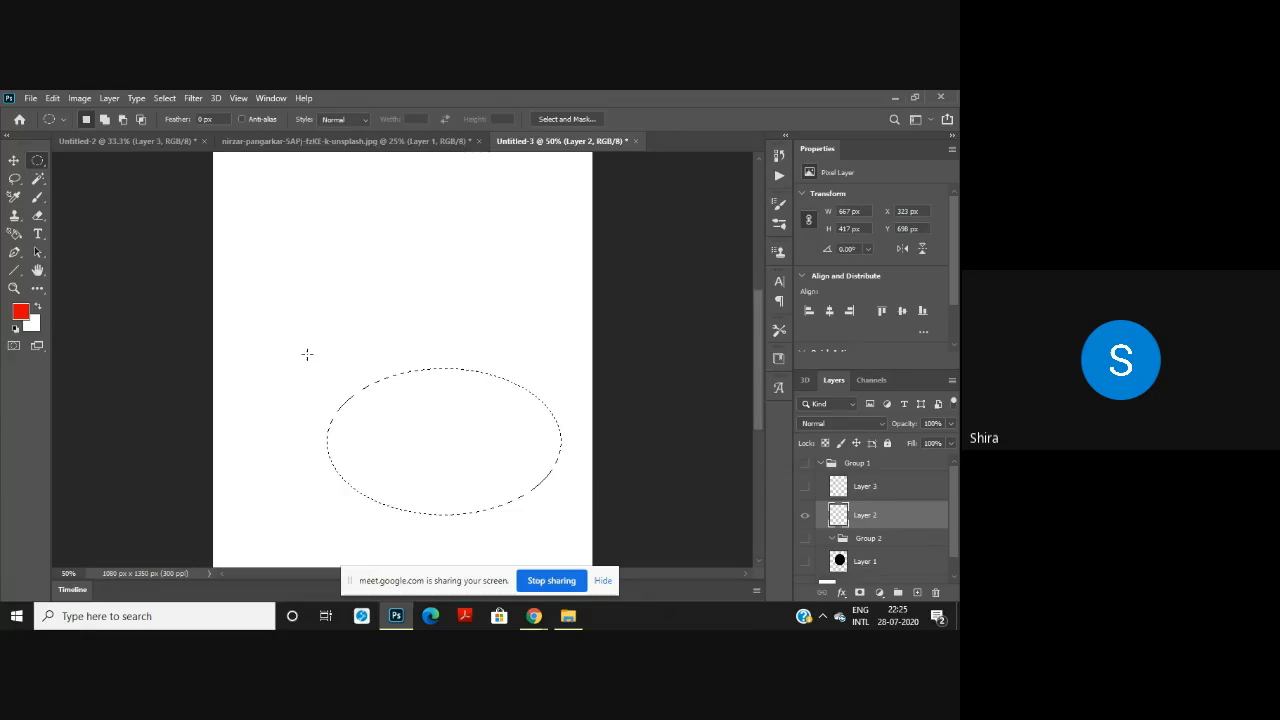
pyautogui.click(38, 197)
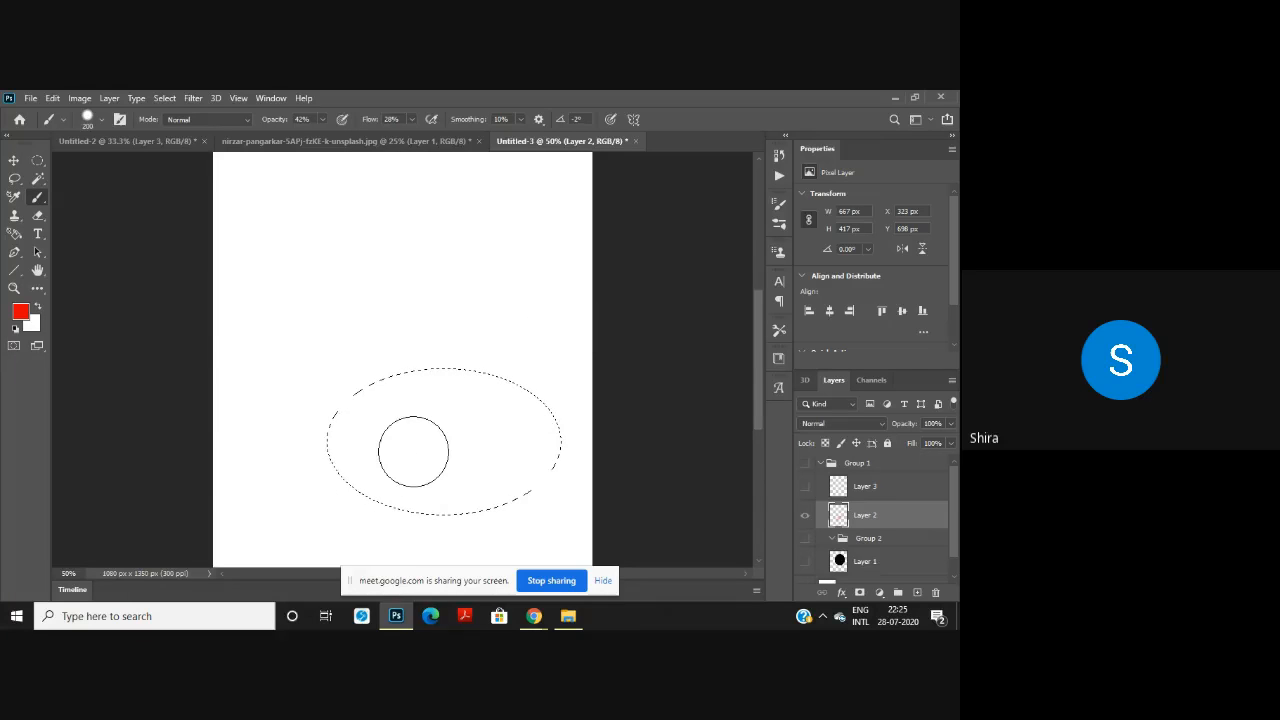
pyautogui.click(21, 312)
pyautogui.click(694, 229)
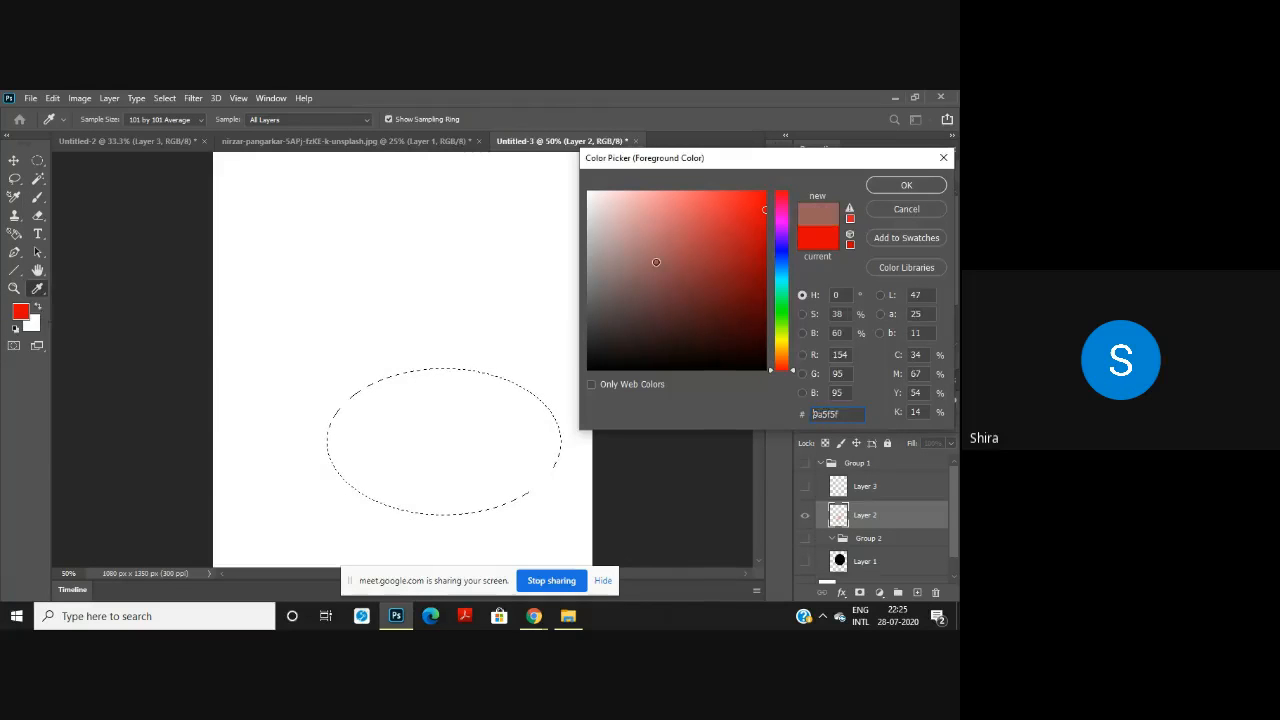
pyautogui.click(906, 185)
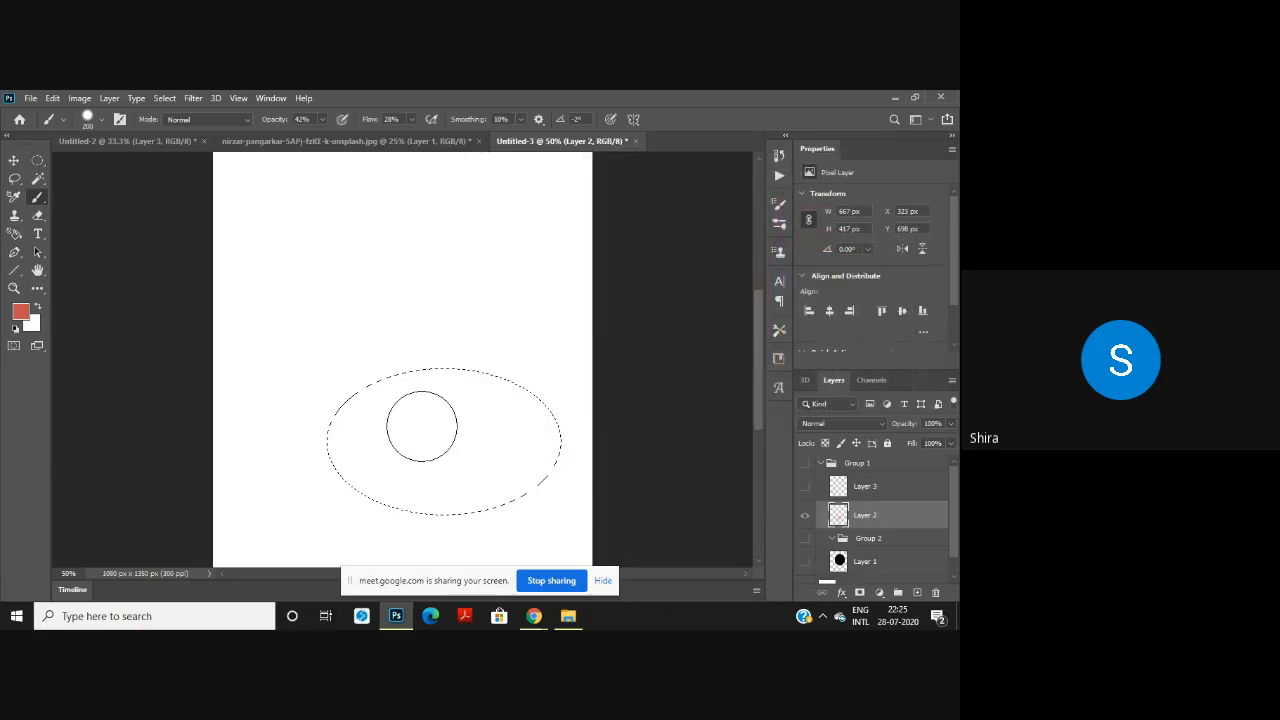
pyautogui.hotkey('ctrl', 'd')
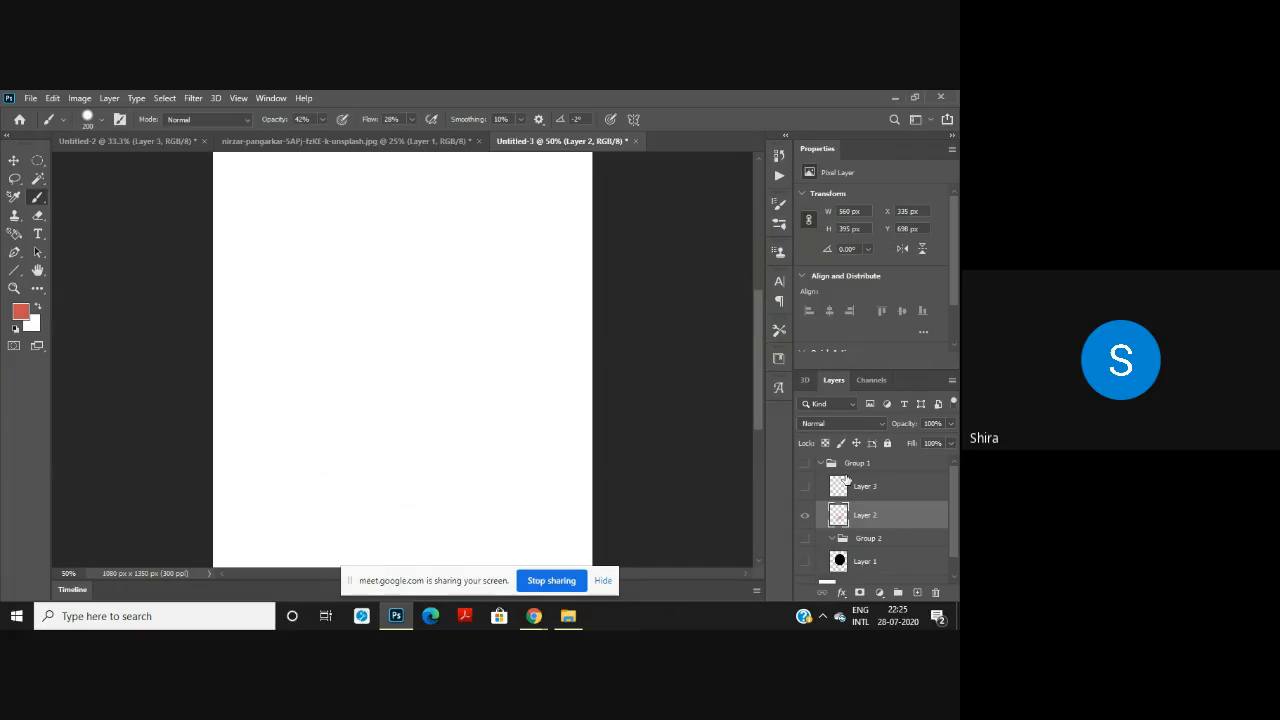
# Step: Add a new layer above Layer 2, and make Group 1 visible so the brushed ellipse shows
pyautogui.click(807, 519)
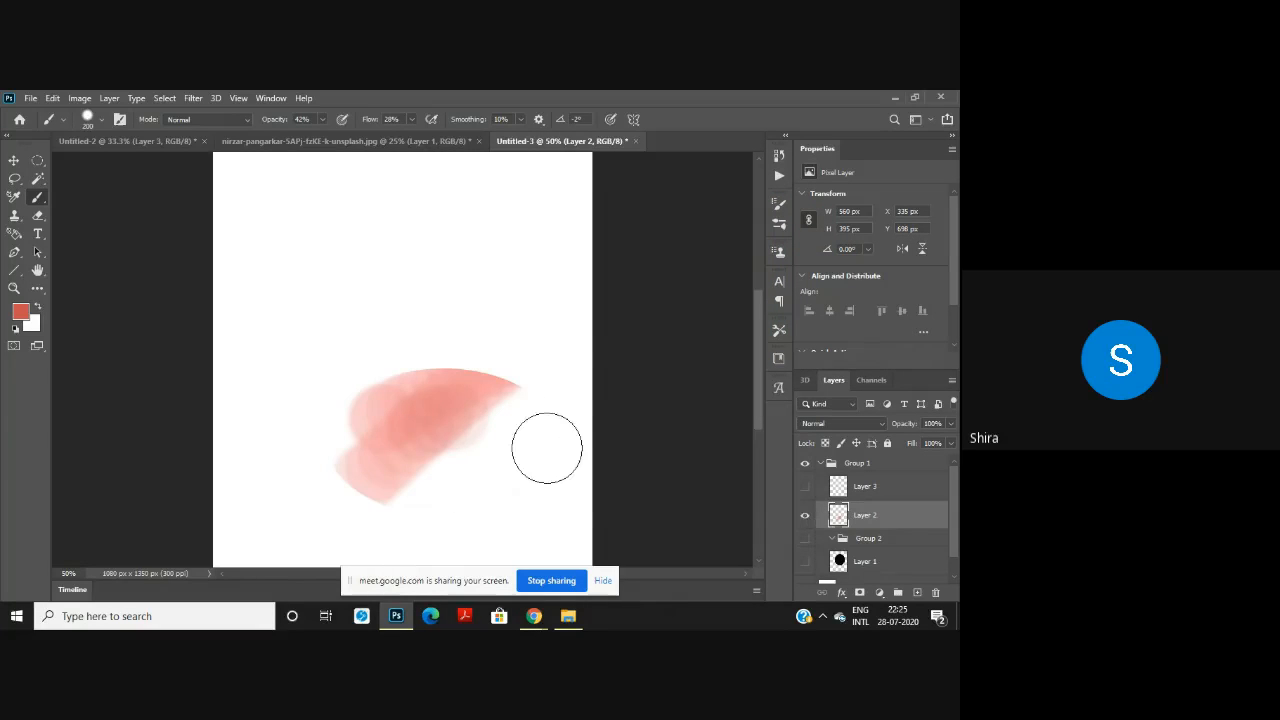
pyautogui.hotkey('ctrl', 'z')
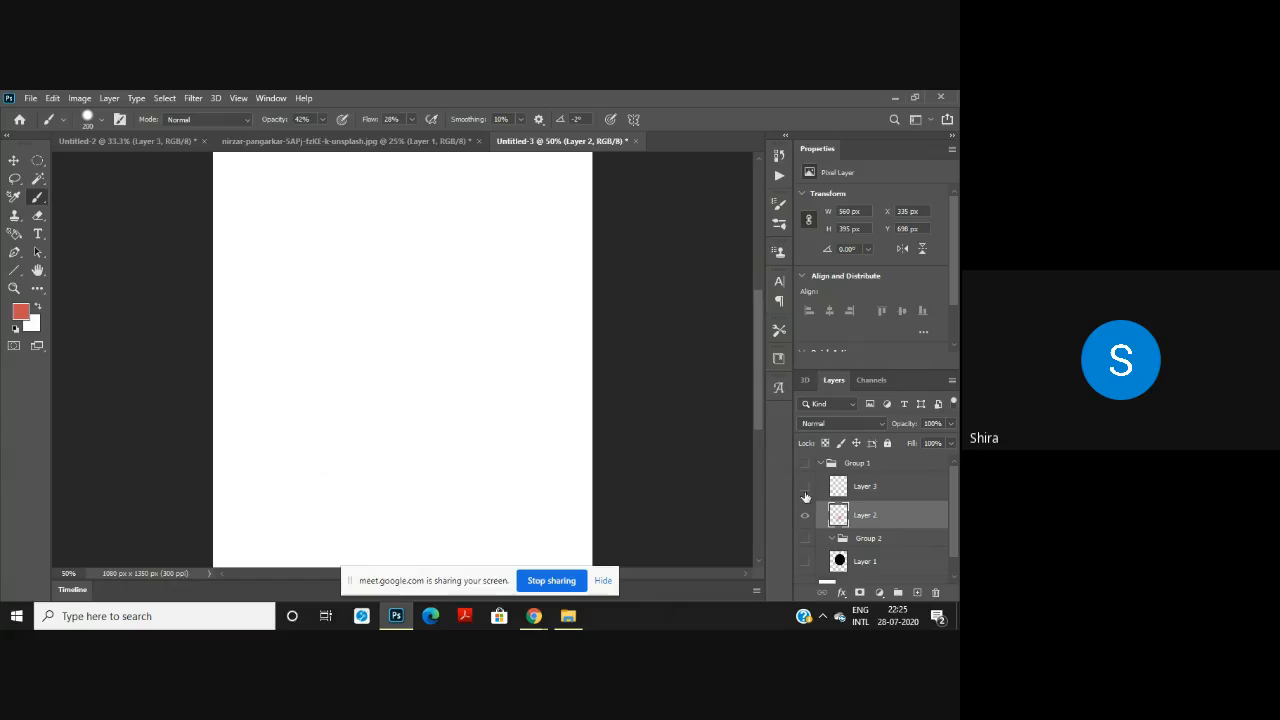
pyautogui.click(918, 593)
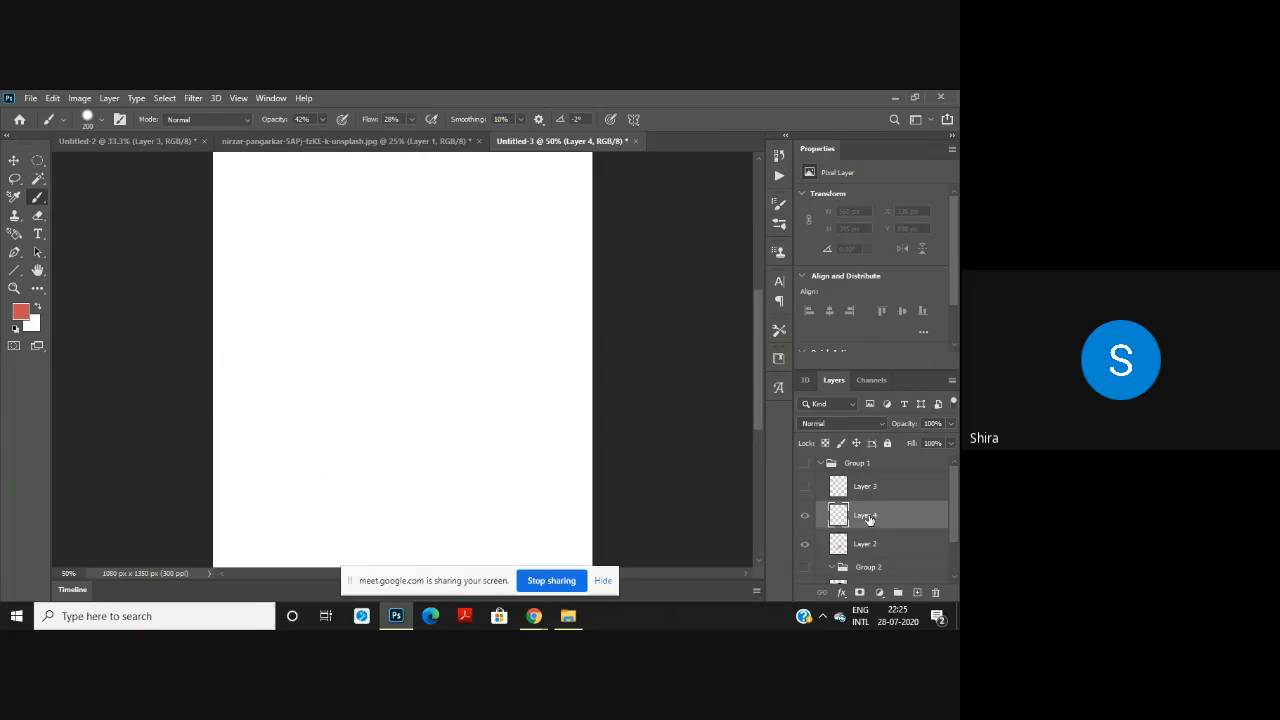
pyautogui.click(805, 544)
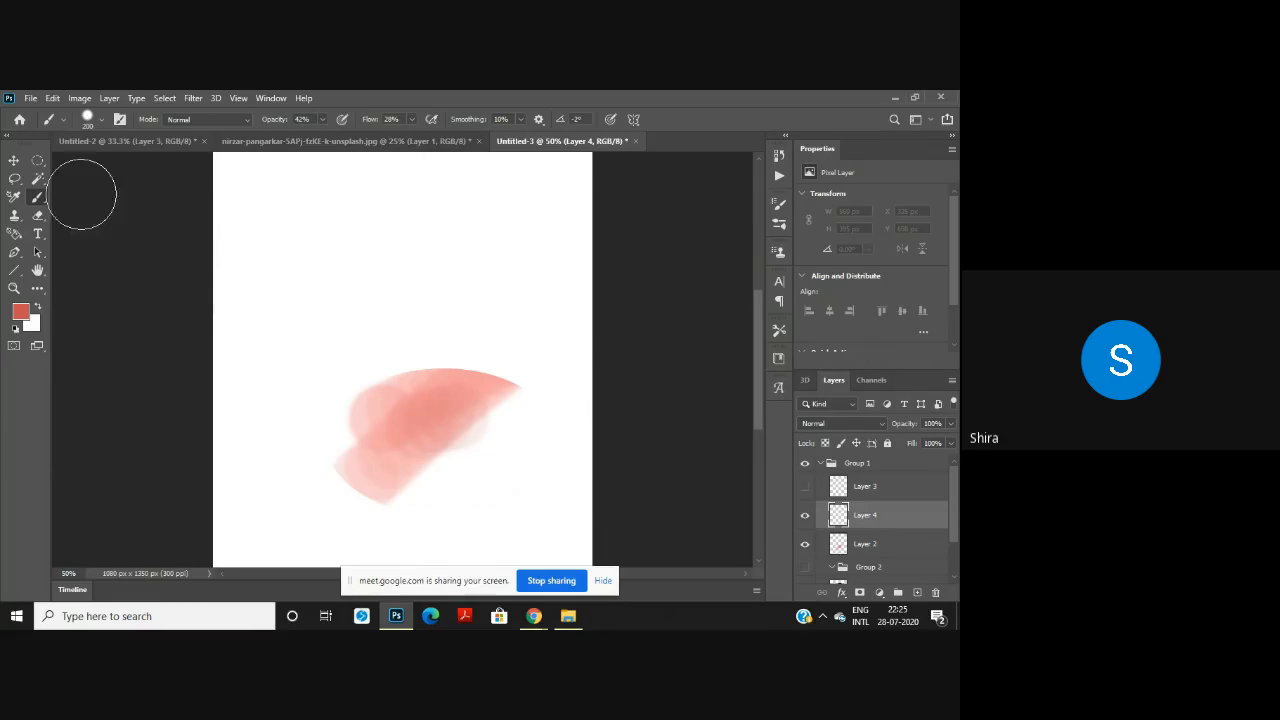
# Step: Select Layer 3 and make it visible, and hide Layer 2
pyautogui.click(863, 488)
pyautogui.click(805, 487)
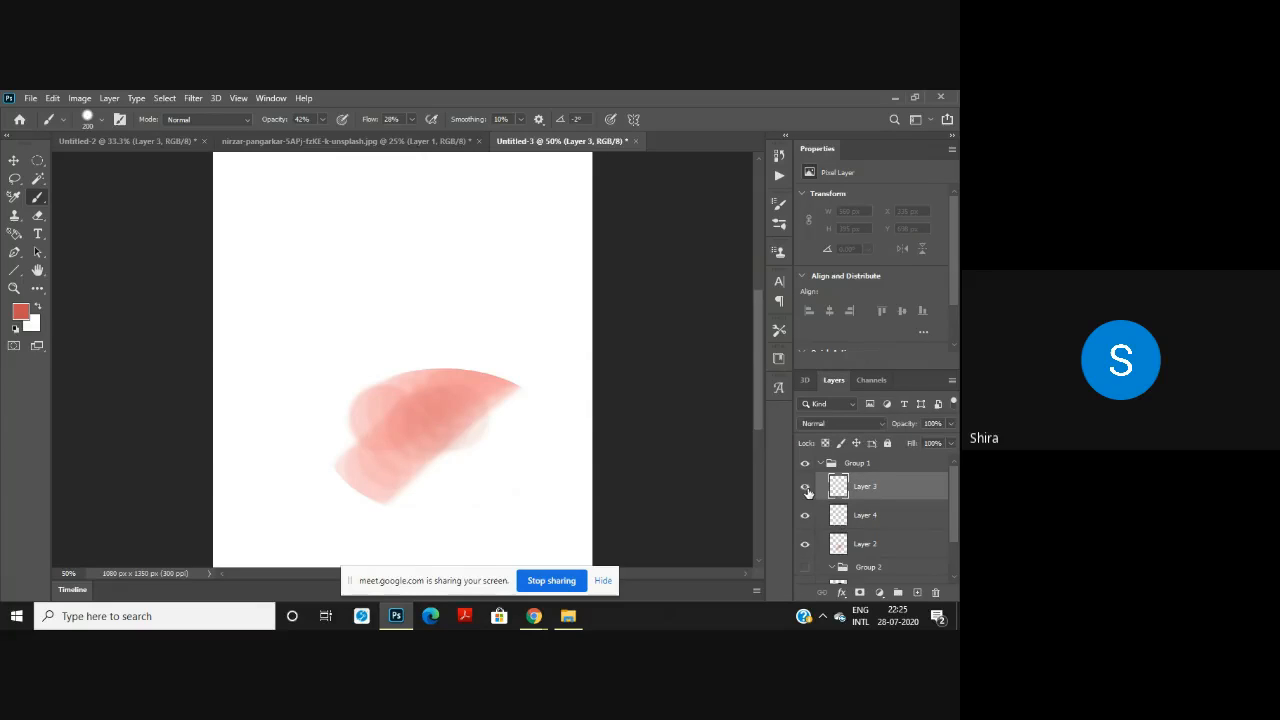
pyautogui.click(806, 543)
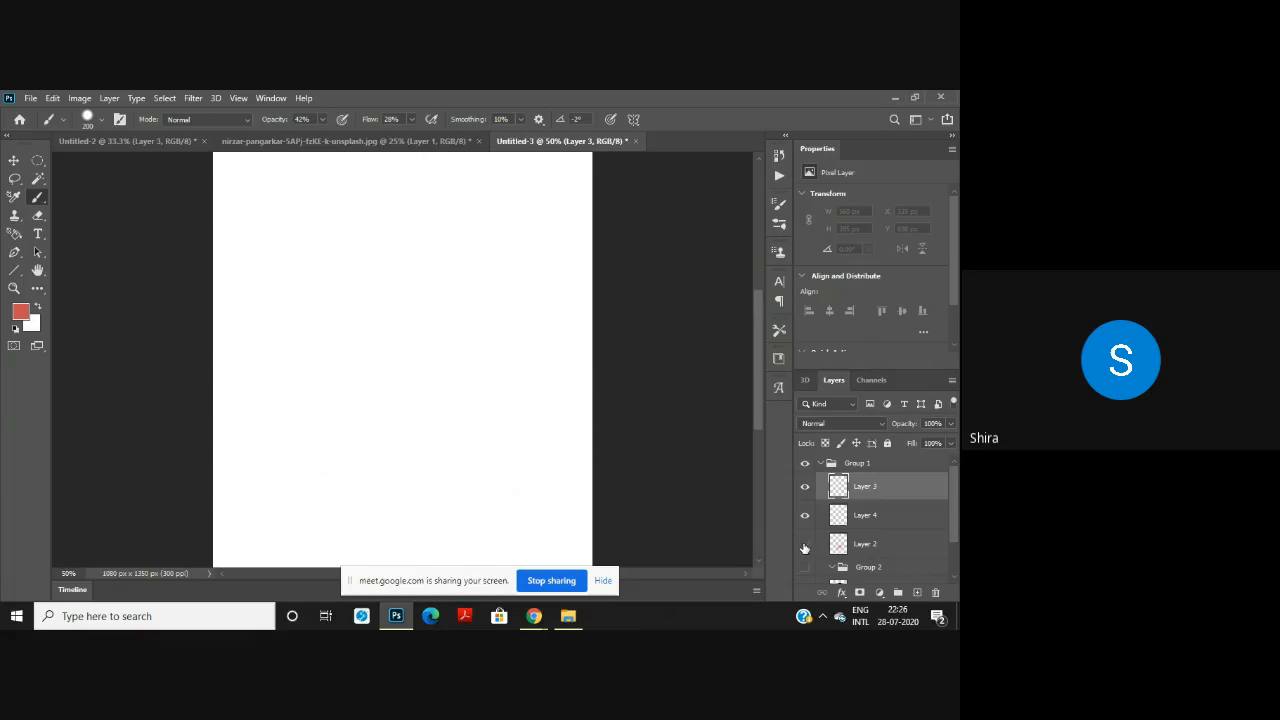
# Step: Select a circle about 693 × 695 px in the middle of the page and brush salmon red over it on Layer 3
pyautogui.click(38, 158)
pyautogui.moveTo(282, 234); pyautogui.dragTo(525, 477)
pyautogui.press('b')
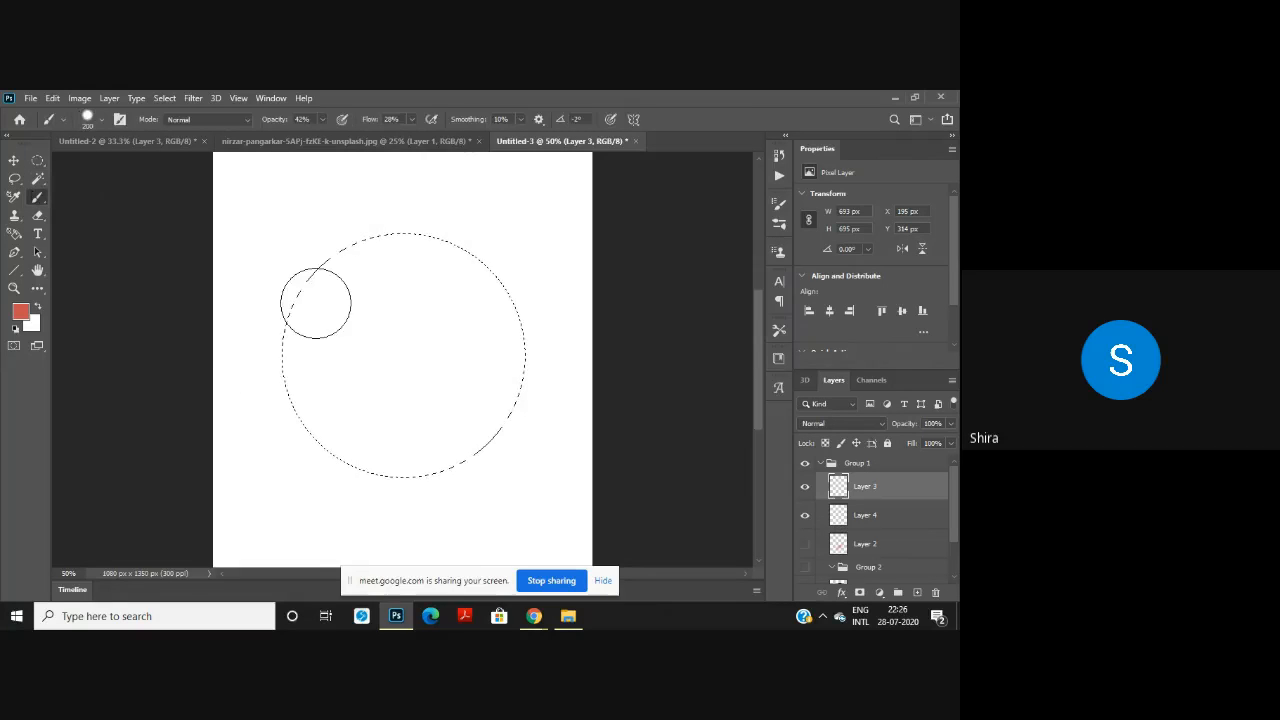
pyautogui.moveTo(314, 300)
pyautogui.mouseDown()
pyautogui.moveTo(391, 264)
pyautogui.moveTo(256, 338)
pyautogui.moveTo(484, 224)
pyautogui.moveTo(437, 313)
pyautogui.moveTo(304, 421)
pyautogui.moveTo(388, 338)
pyautogui.moveTo(292, 436)
pyautogui.moveTo(367, 512)
pyautogui.moveTo(507, 366)
pyautogui.moveTo(376, 367)
pyautogui.mouseUp()
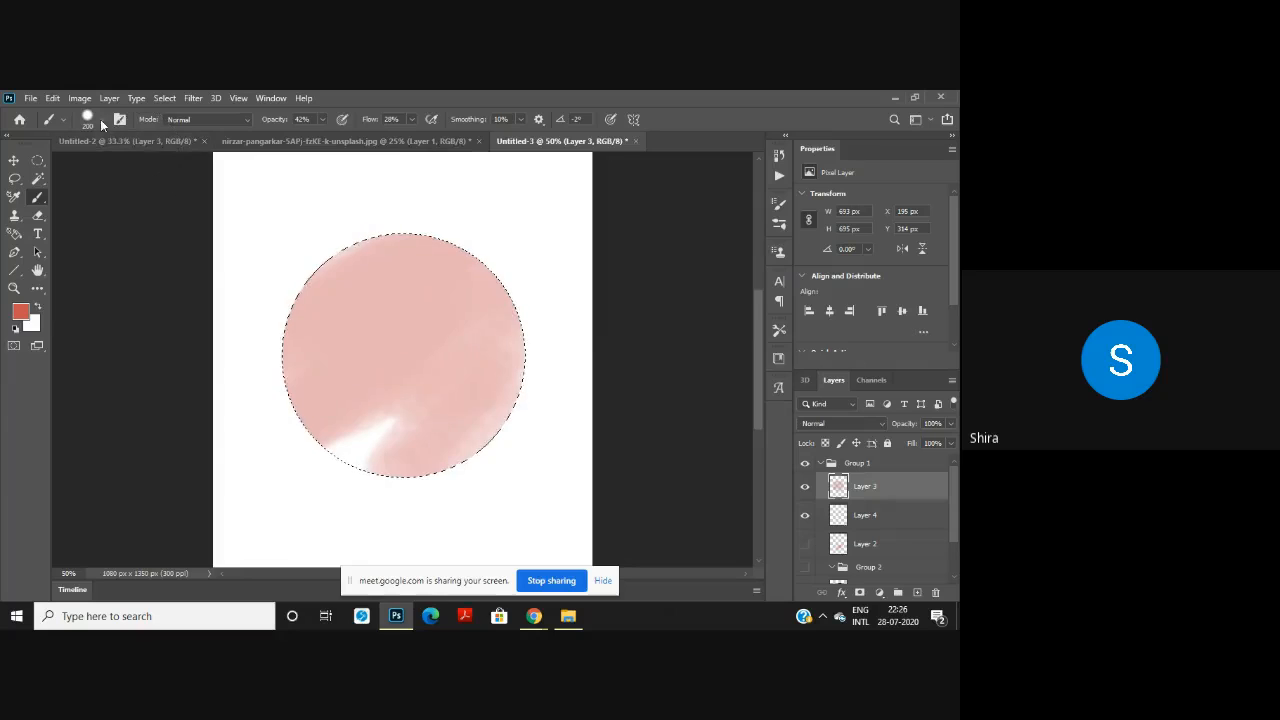
# Step: Look through the brush presets and their options, and choose the Hard Round brush from General Brushes
pyautogui.rightClick(387, 339)
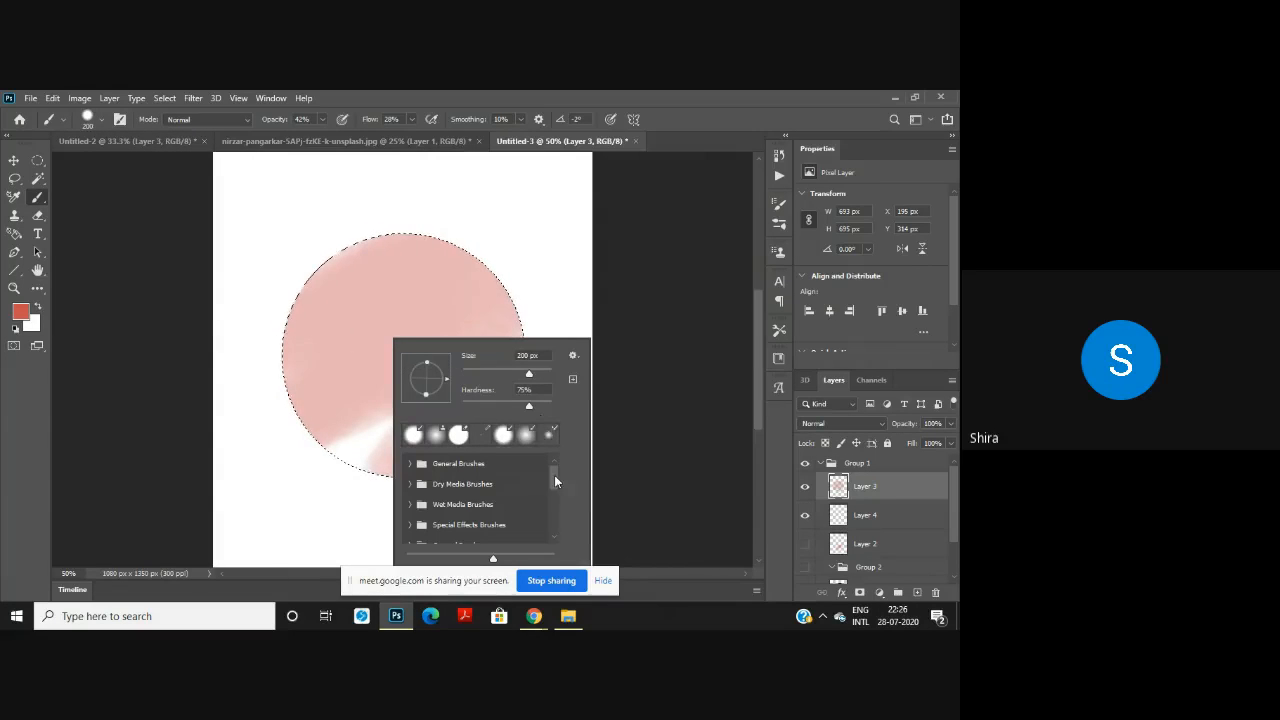
pyautogui.moveTo(555, 482)
pyautogui.mouseDown()
pyautogui.moveTo(555, 515)
pyautogui.moveTo(555, 462)
pyautogui.moveTo(555, 518)
pyautogui.moveTo(554, 449)
pyautogui.mouseUp()
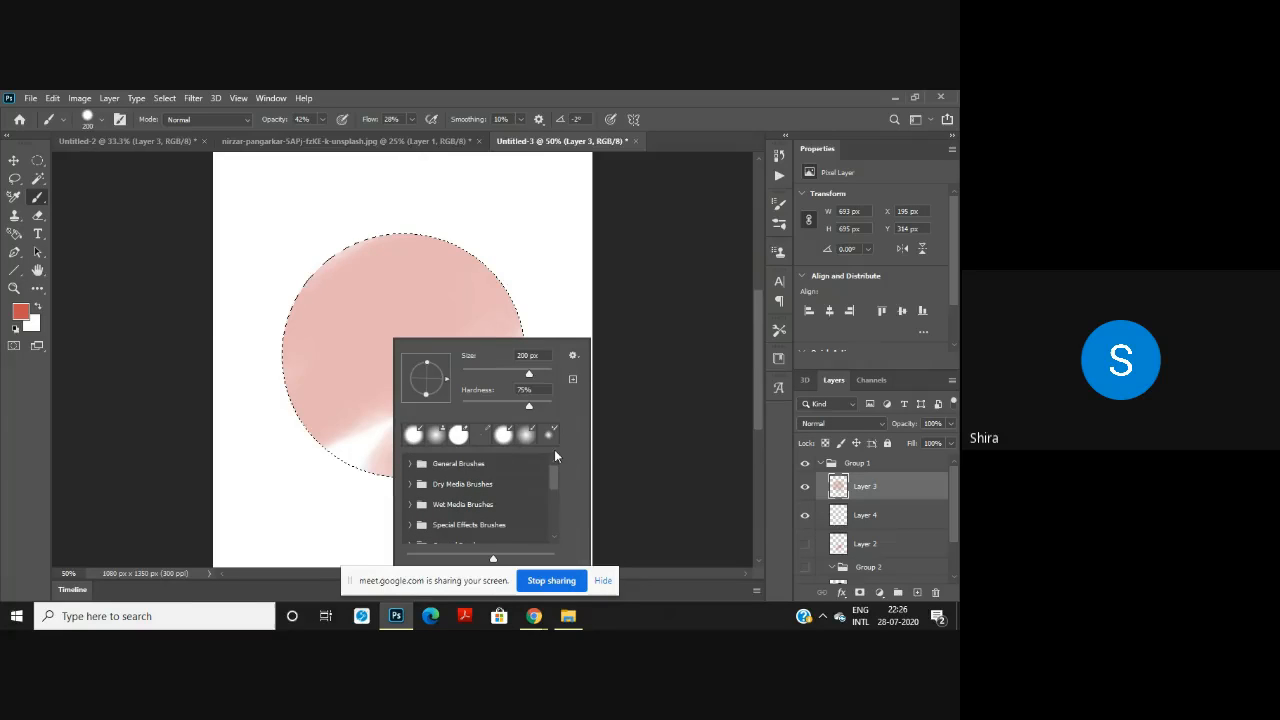
pyautogui.click(573, 356)
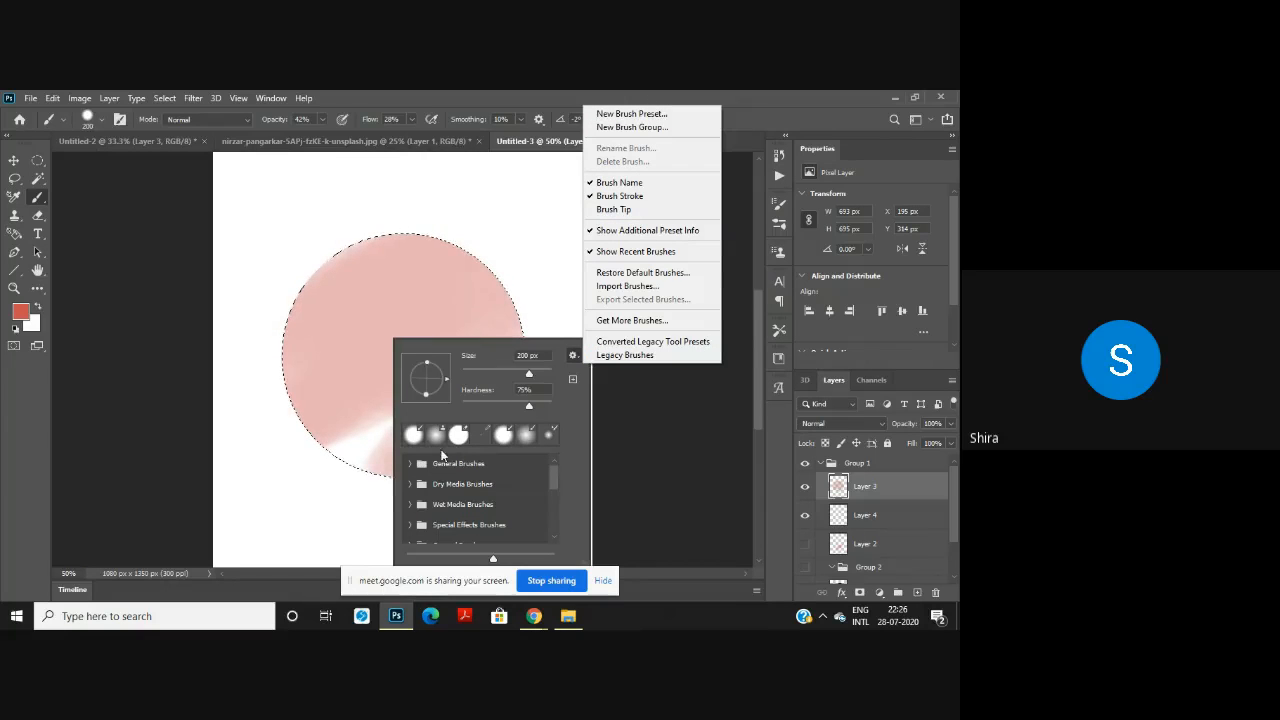
pyautogui.click(554, 490)
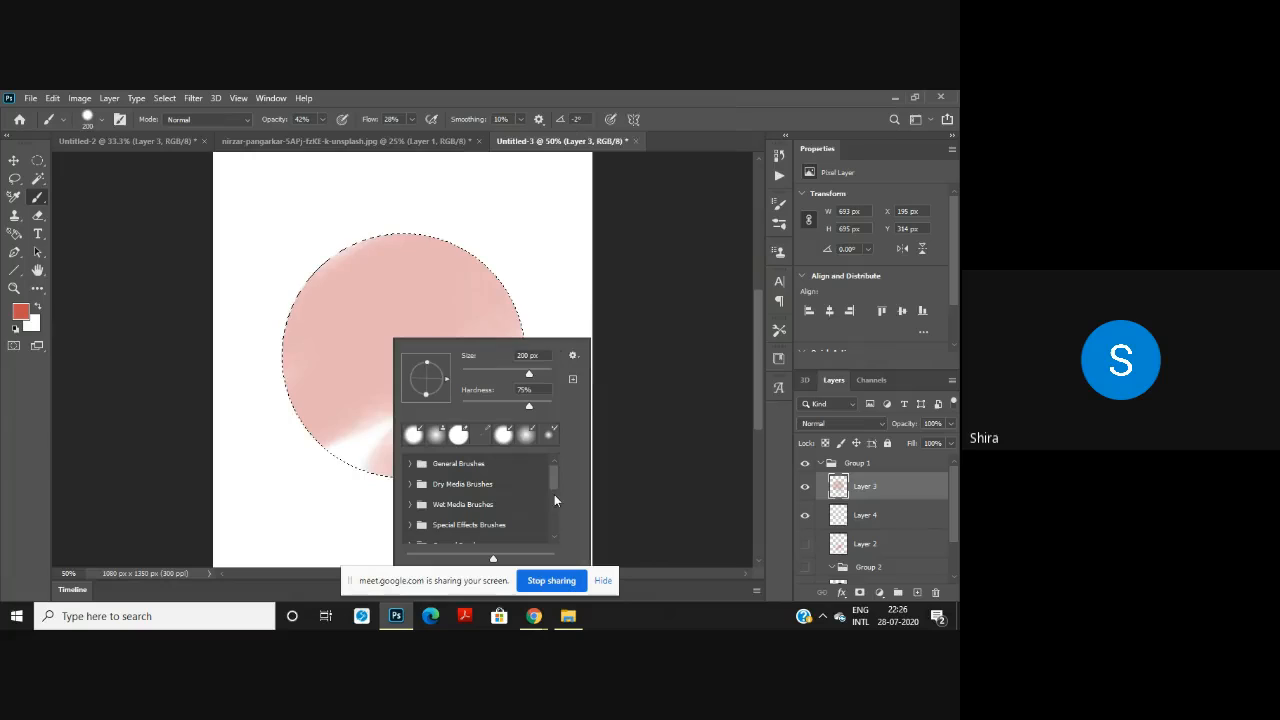
pyautogui.click(410, 466)
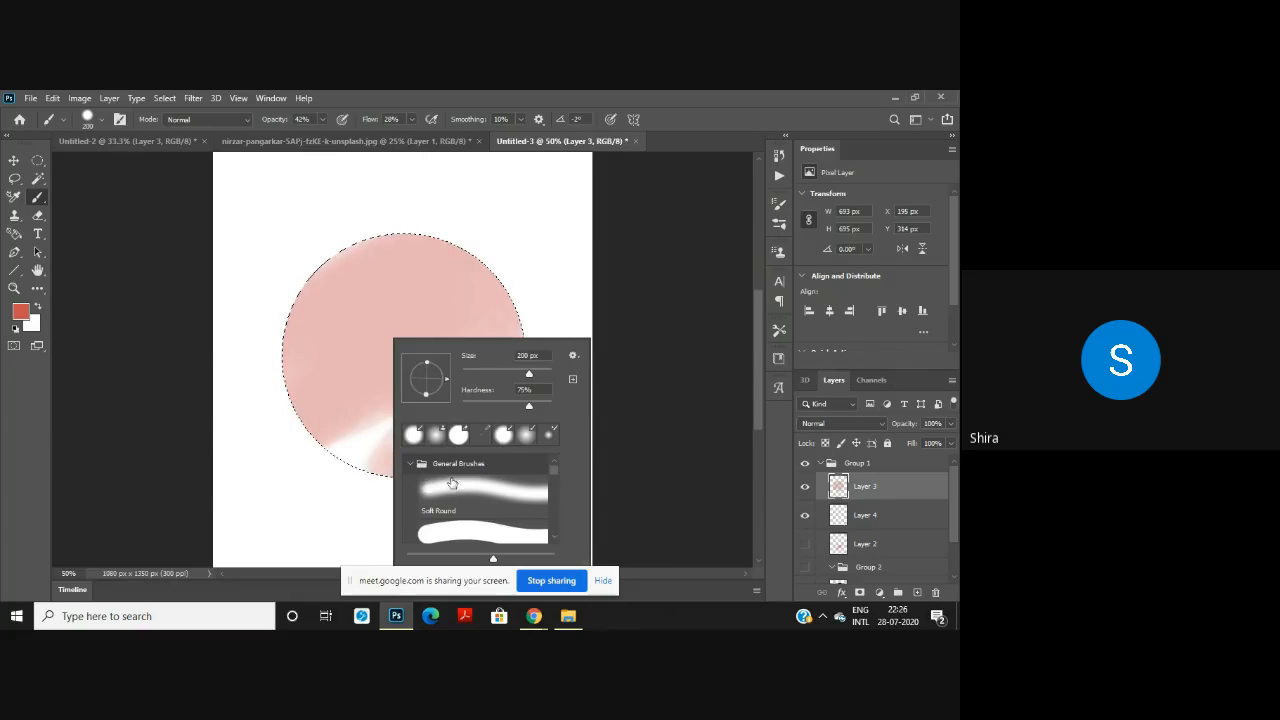
pyautogui.scroll(-1, 460, 490)
pyautogui.click(544, 510)
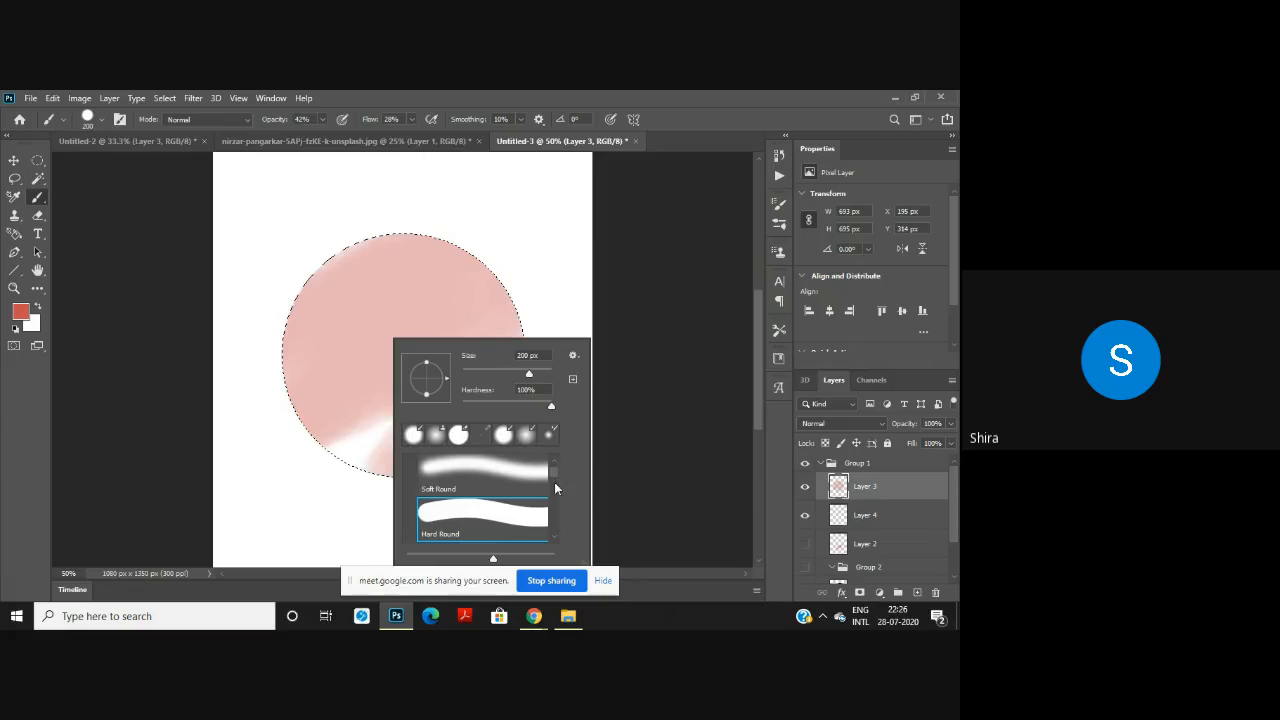
# Step: Look through the brush presets and choose Kyle's Impressionist Blender 1 from Wet Media Brushes
pyautogui.scroll(-3, 554, 484)
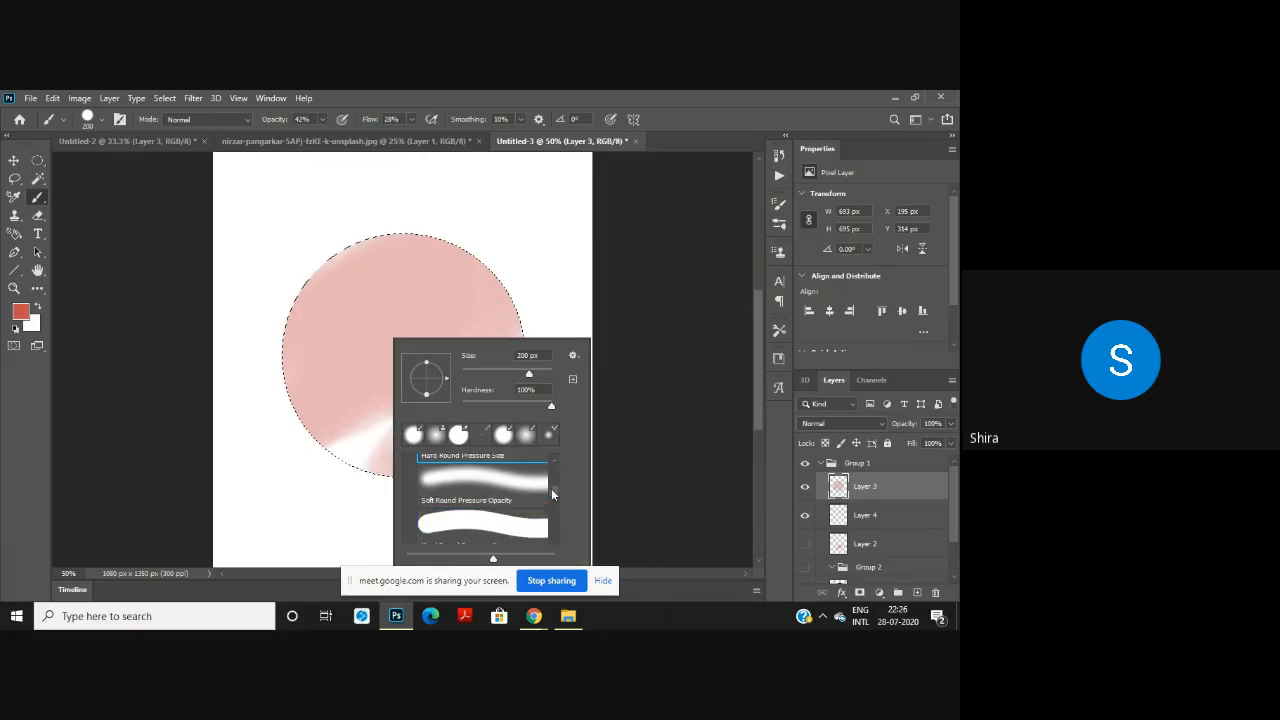
pyautogui.scroll(-5, 554, 540)
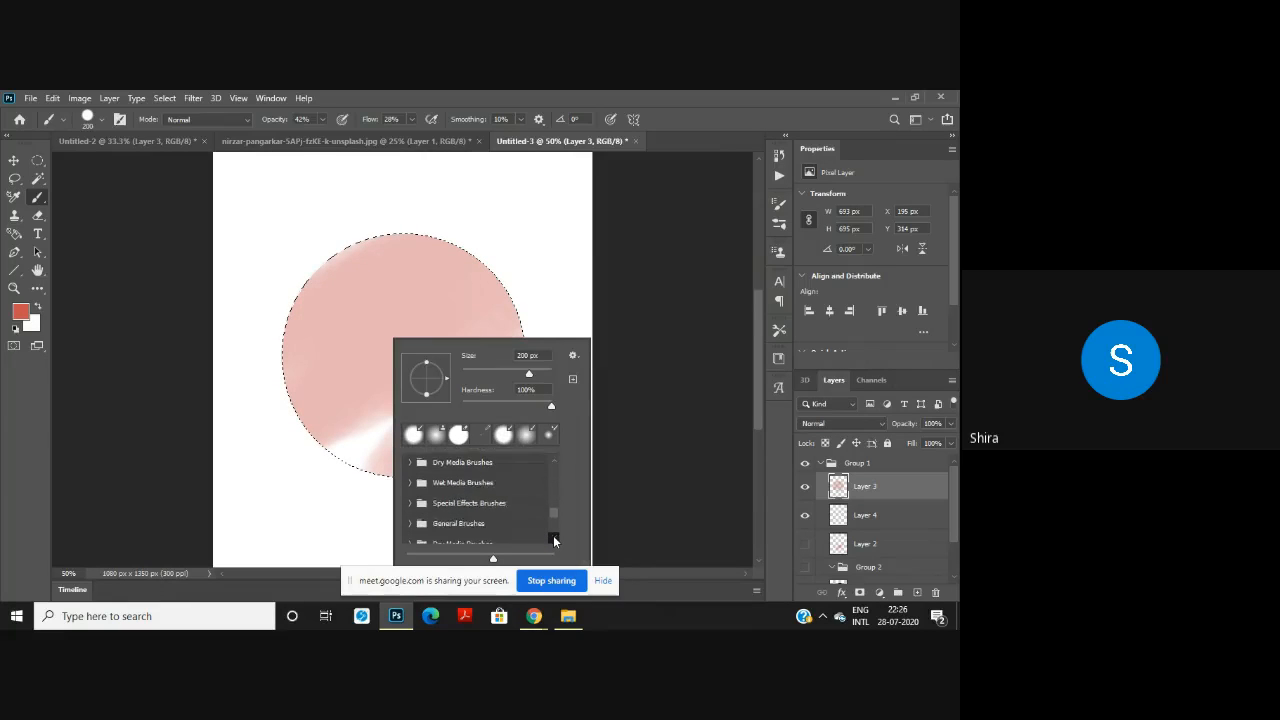
pyautogui.scroll(-4, 554, 540)
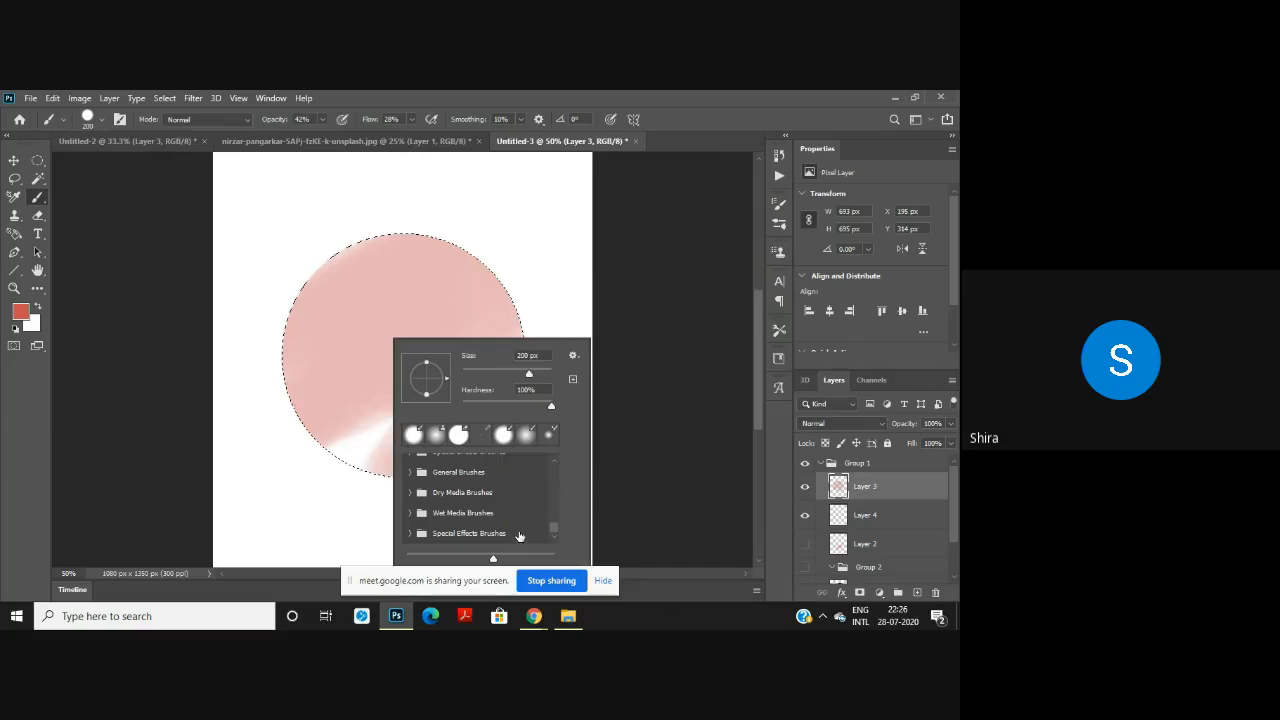
pyautogui.click(409, 512)
pyautogui.scroll(-5, 552, 538)
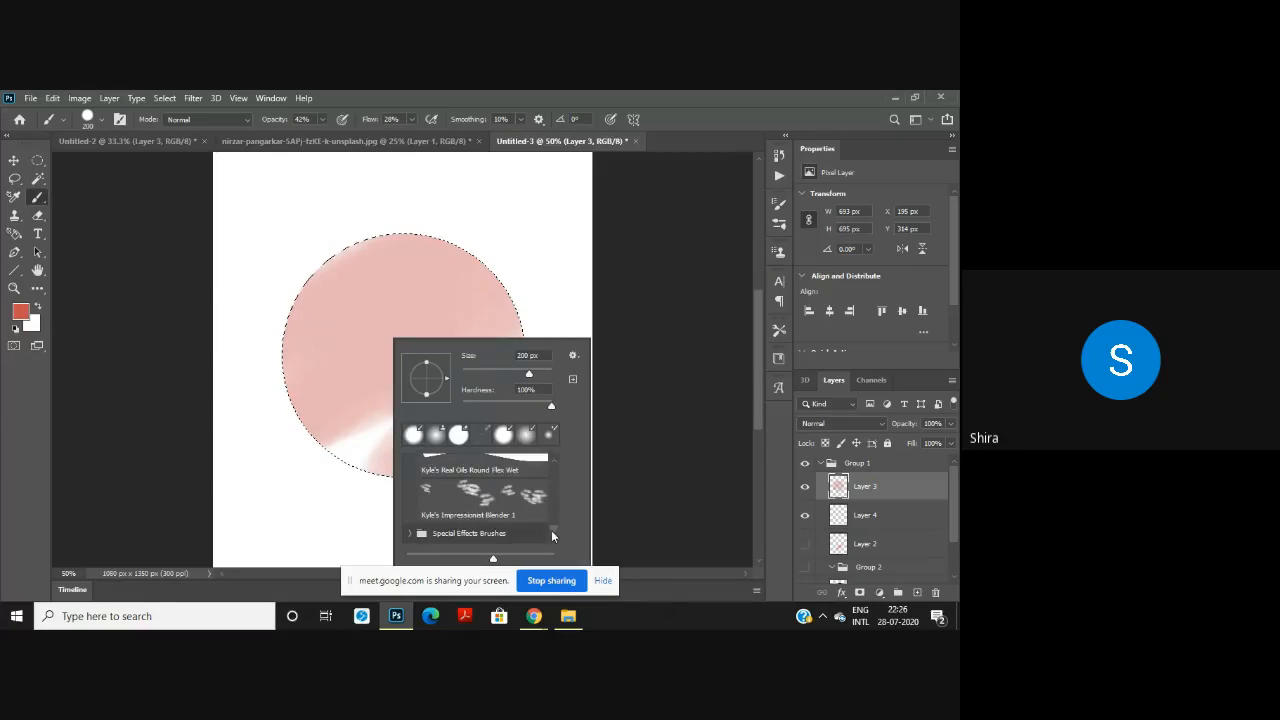
pyautogui.click(439, 499)
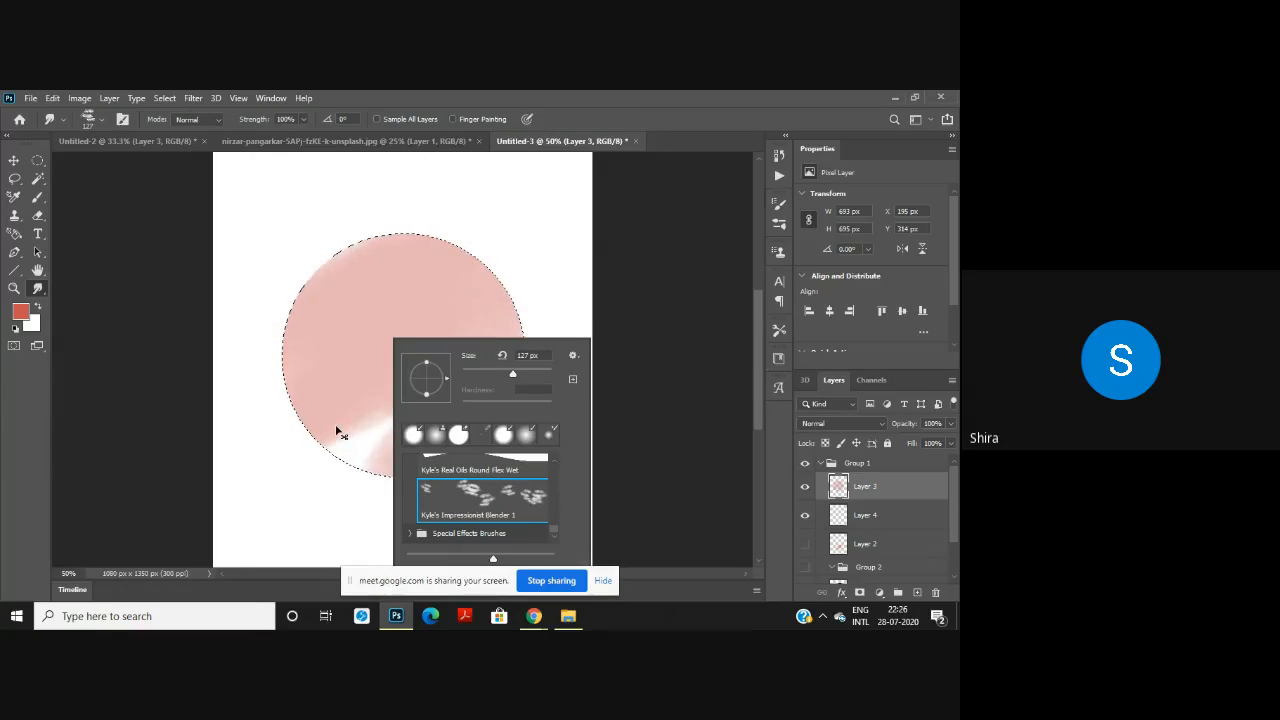
pyautogui.click(50, 205)
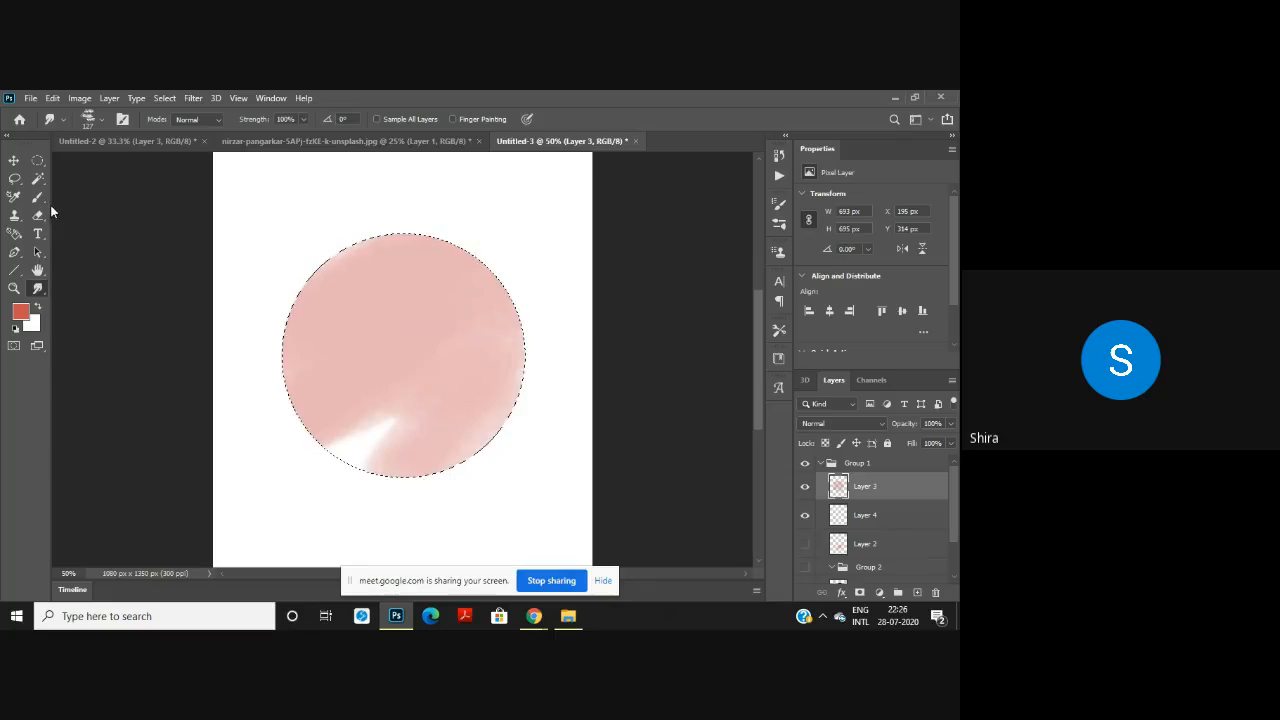
# Step: Set the foreground colour to teal #4ec9ab
pyautogui.click(18, 316)
pyautogui.click(771, 282)
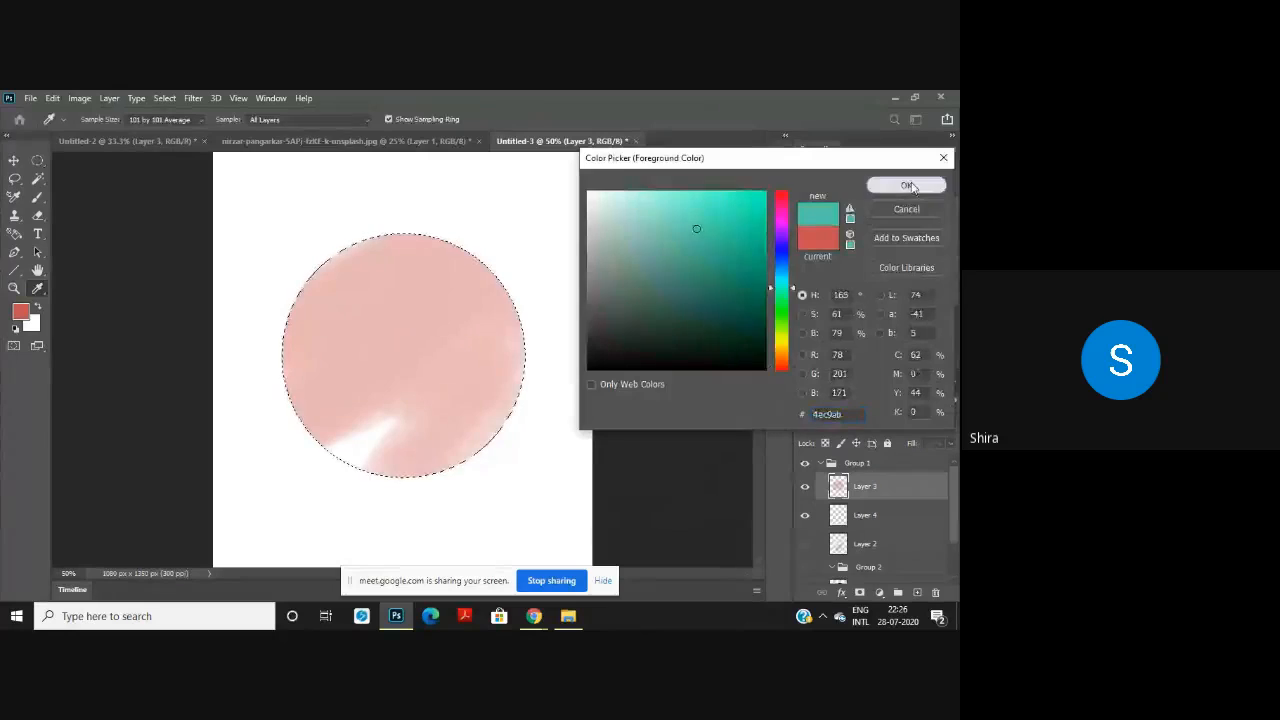
pyautogui.click(906, 183)
# Step: Try teal and purple shades for the background colour, and set it to red #b92b2b
pyautogui.click(31, 323)
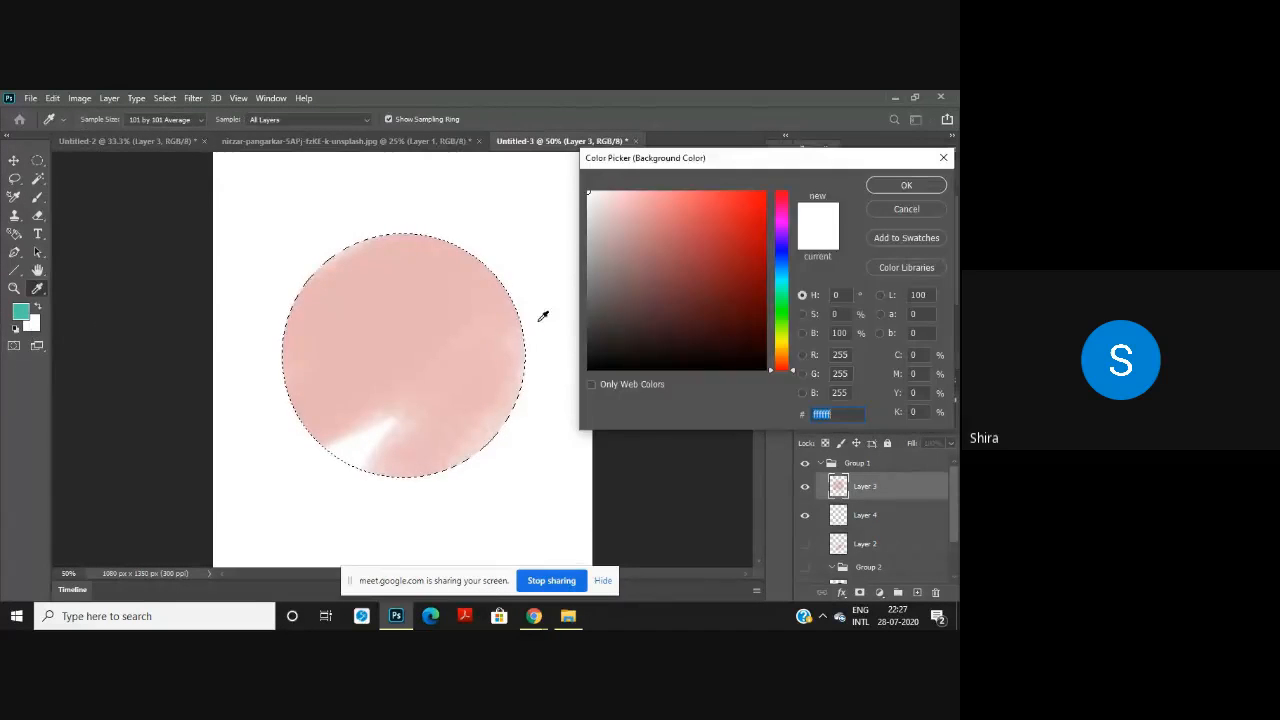
pyautogui.click(780, 285)
pyautogui.moveTo(714, 221); pyautogui.dragTo(741, 279)
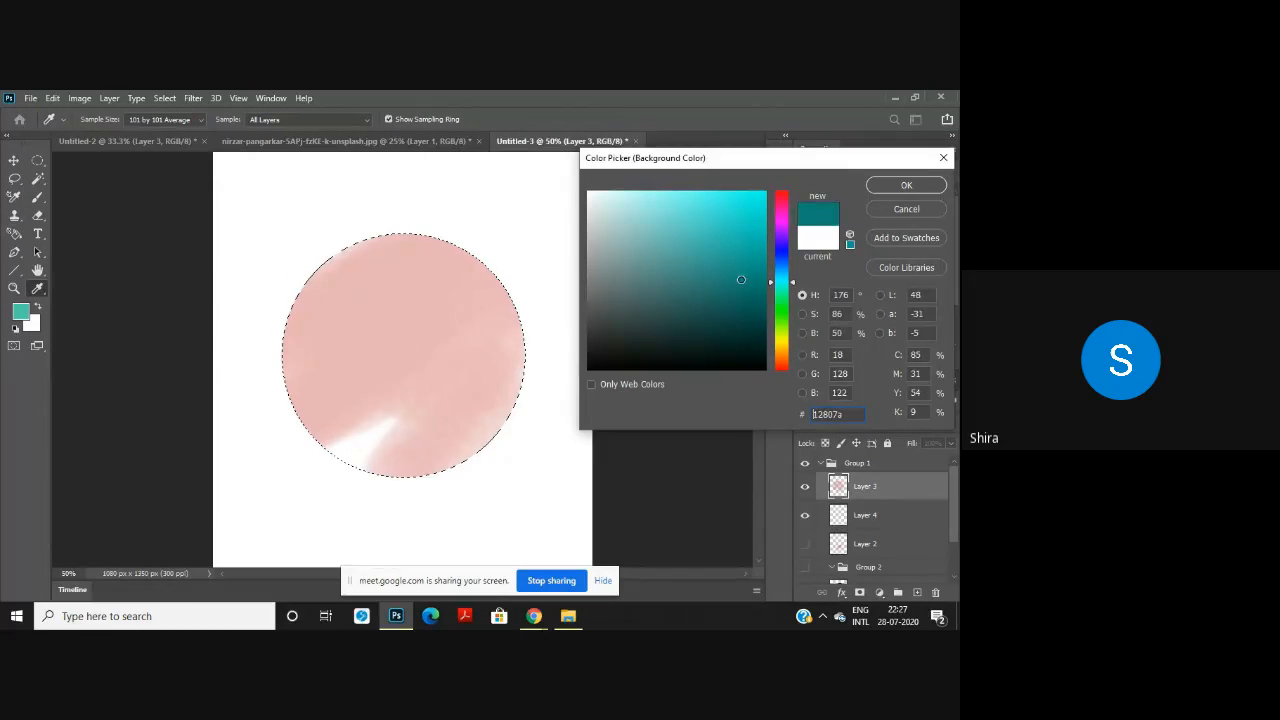
pyautogui.click(814, 249)
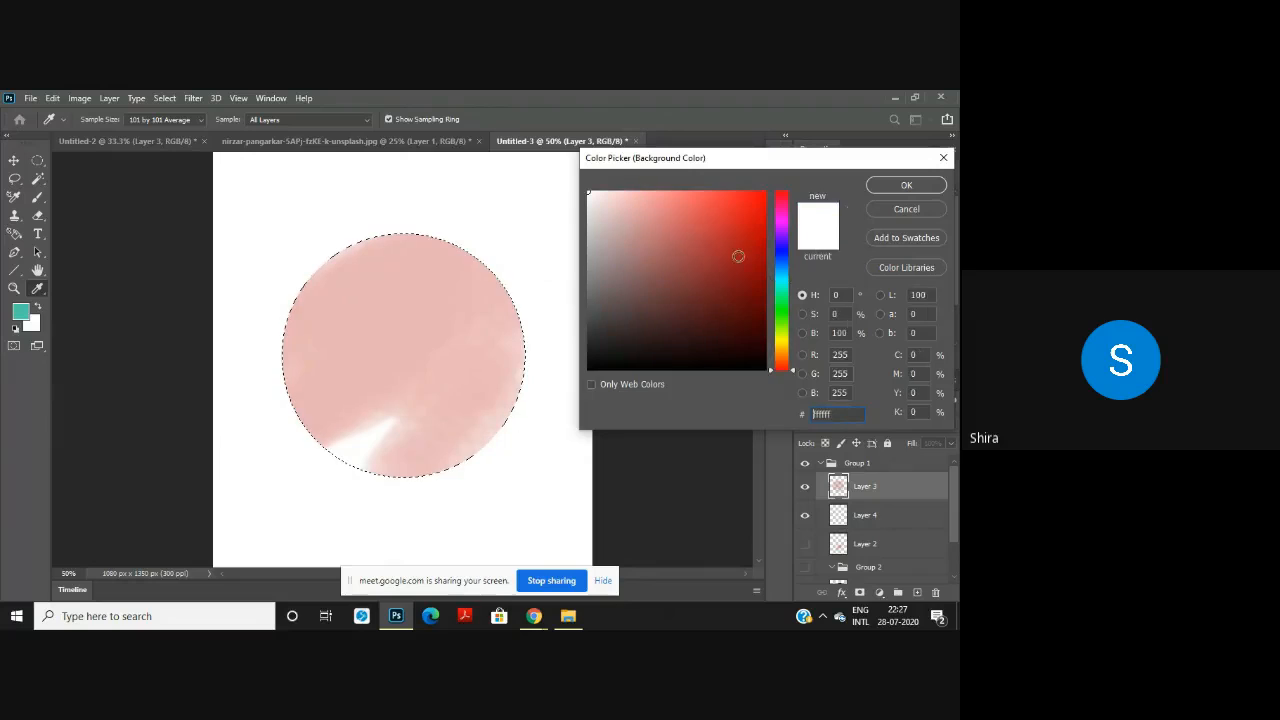
pyautogui.click(741, 258)
pyautogui.click(783, 257)
pyautogui.click(782, 248)
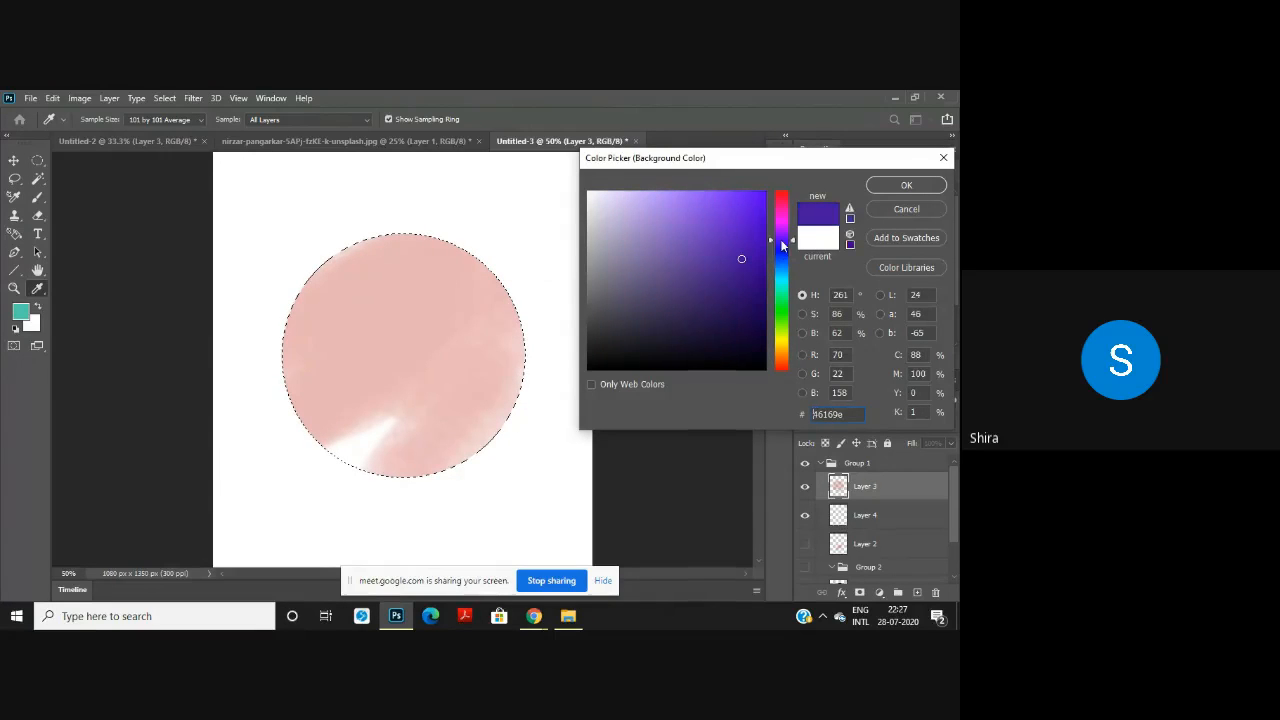
pyautogui.click(827, 243)
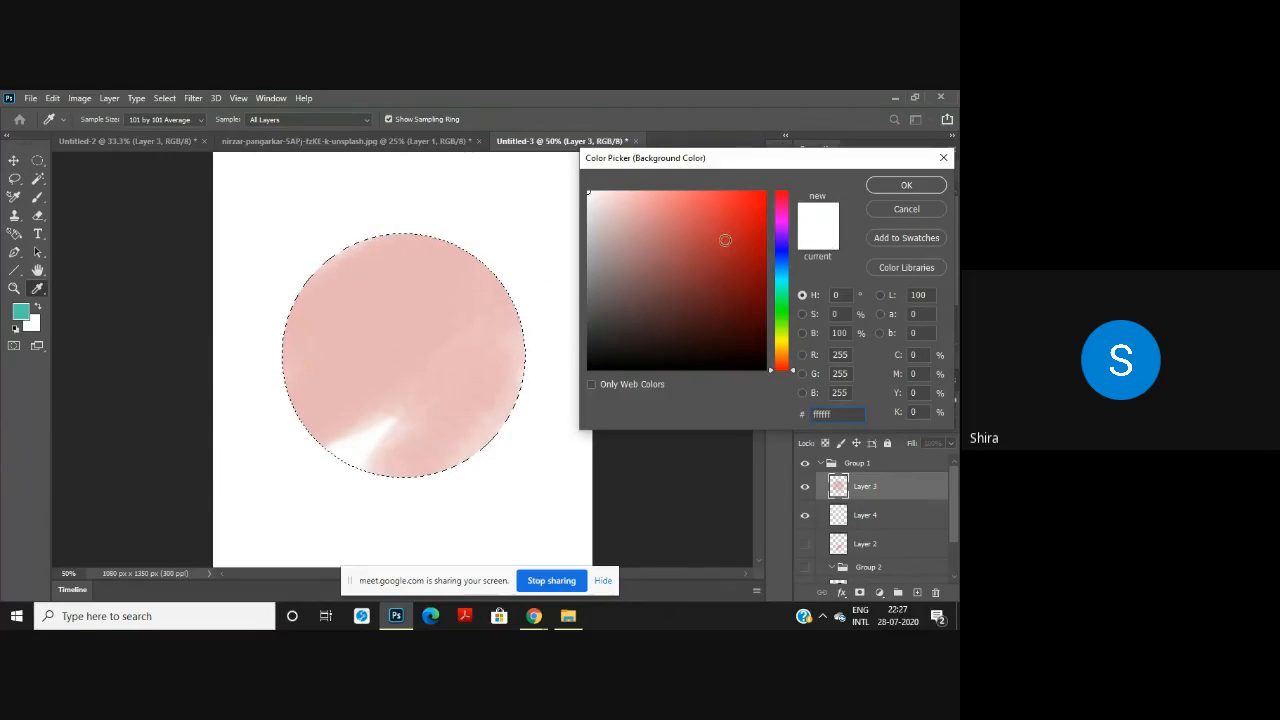
pyautogui.click(724, 240)
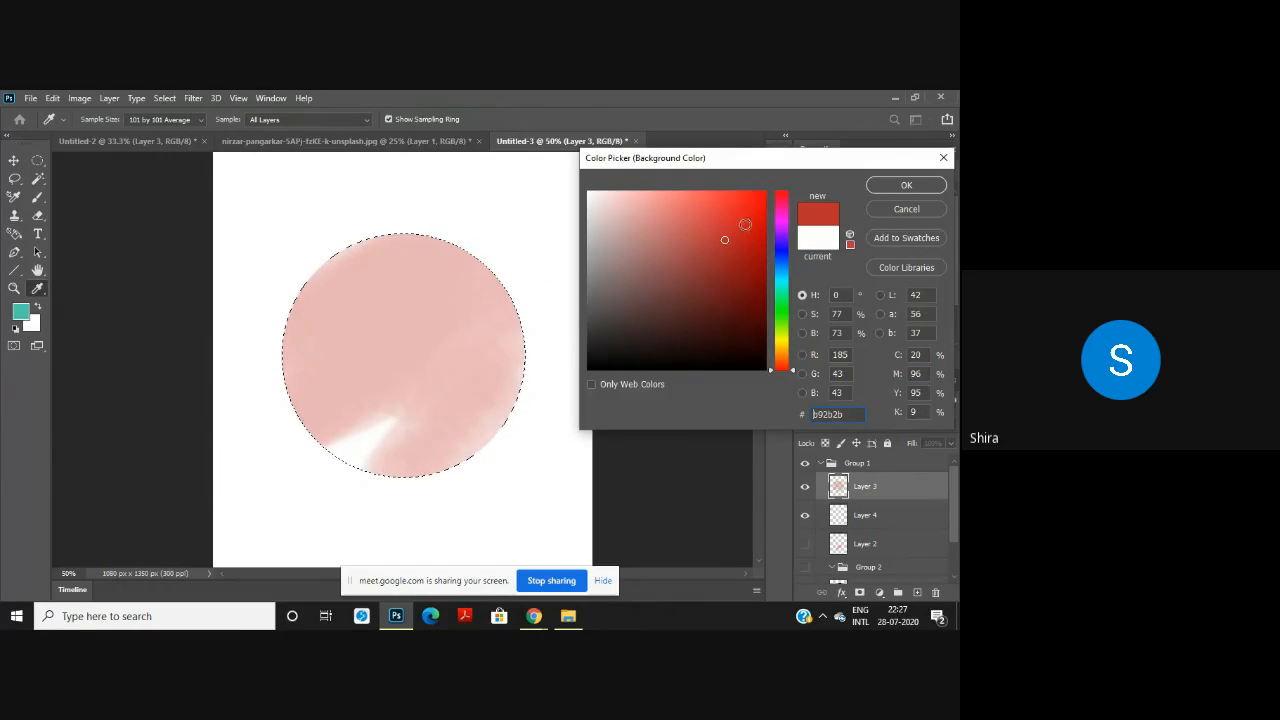
pyautogui.click(895, 186)
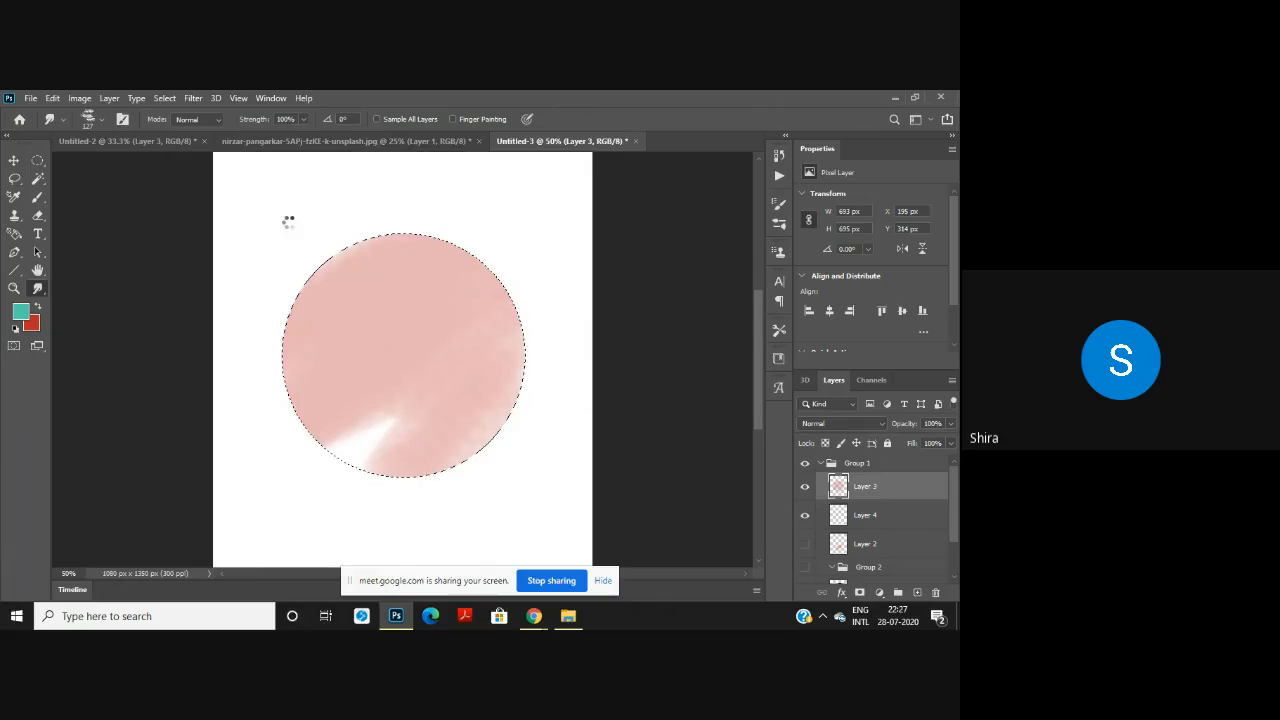
# Step: Deselect the circle and set the foreground colour to a brighter teal, #07e0aa
pyautogui.hotkey('ctrl', 'd')
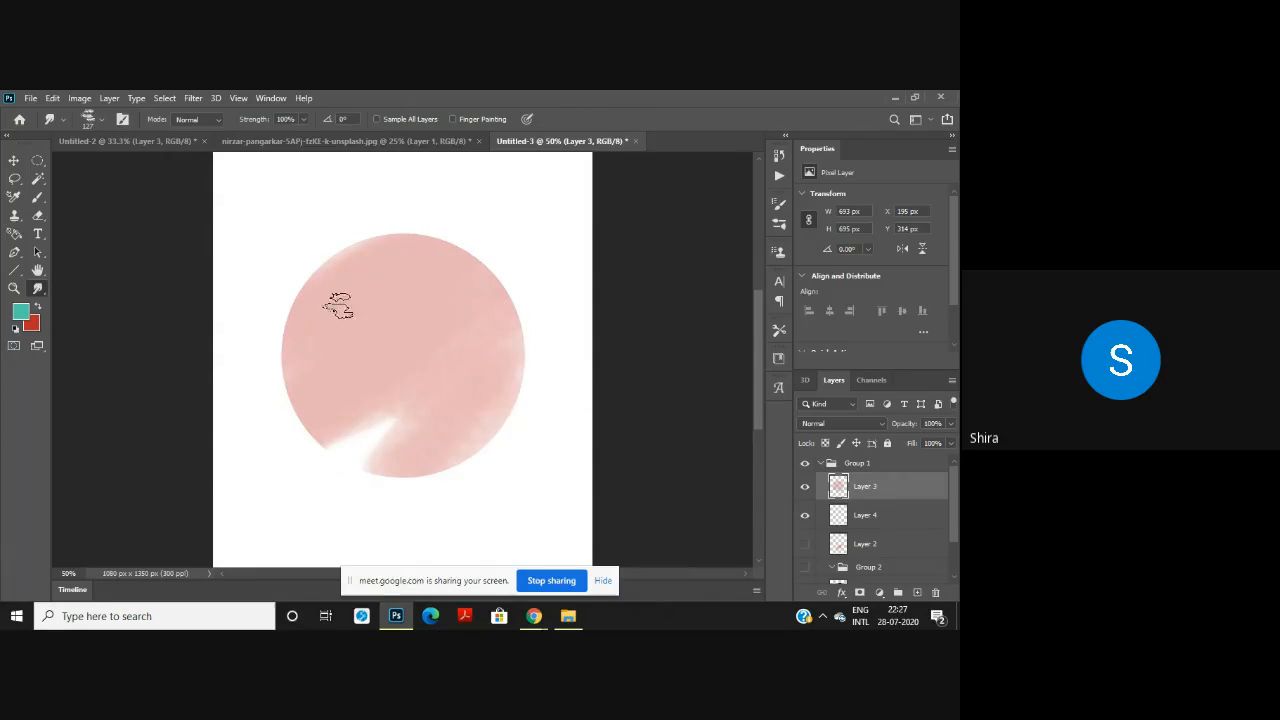
pyautogui.click(22, 315)
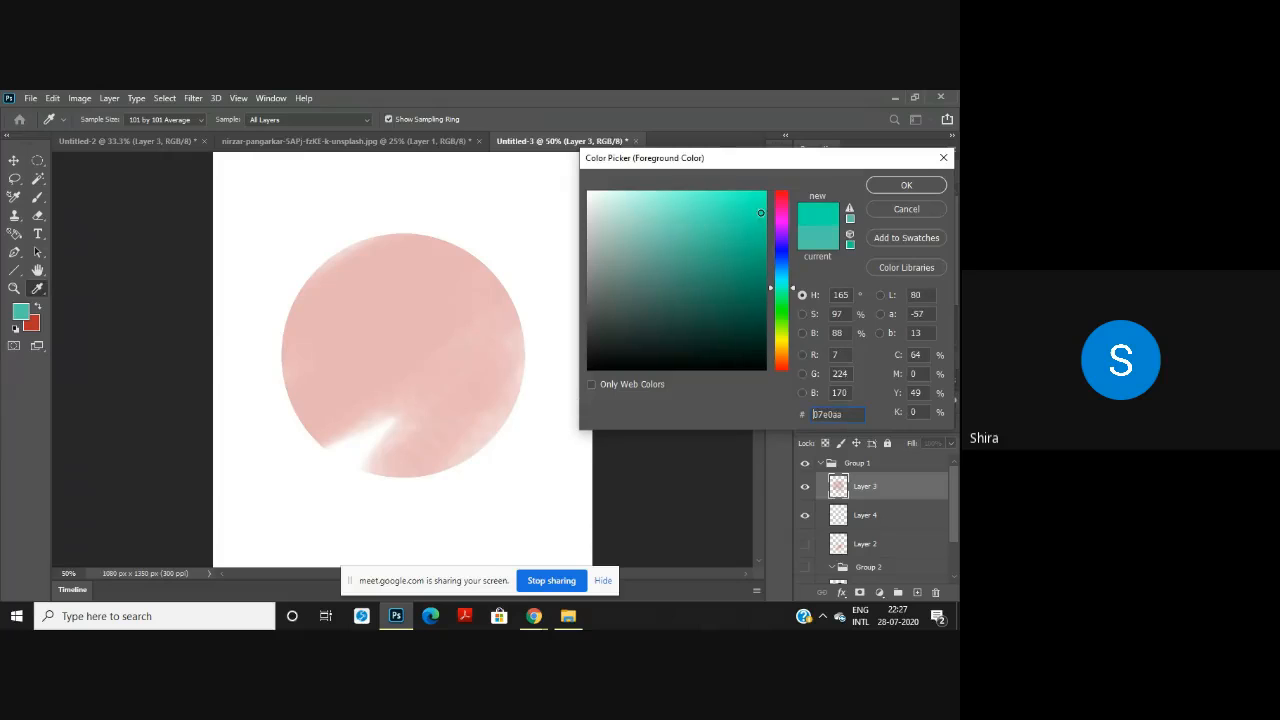
pyautogui.click(904, 186)
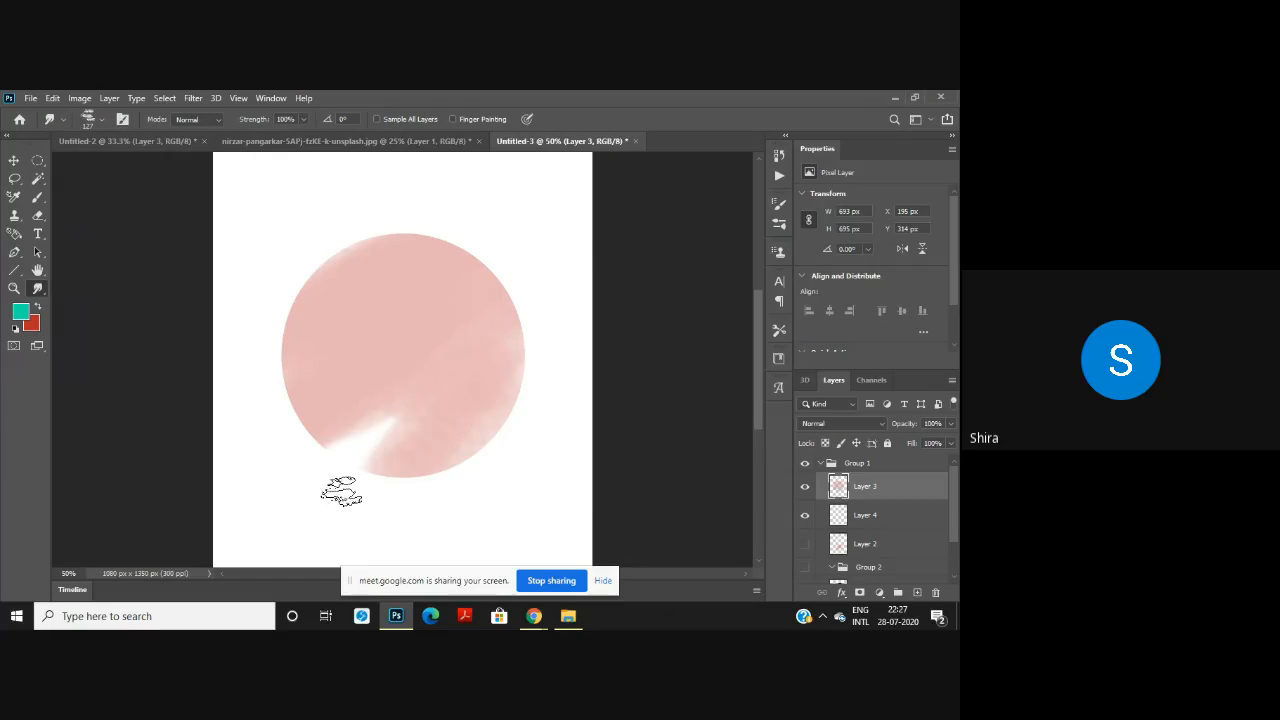
# Step: Smudge the pink circle on Layer 3 outward across the page with broad blender strokes
pyautogui.moveTo(364, 349); pyautogui.dragTo(263, 449)
pyautogui.moveTo(389, 423)
pyautogui.mouseDown()
pyautogui.moveTo(297, 477)
pyautogui.moveTo(312, 513)
pyautogui.moveTo(457, 537)
pyautogui.moveTo(567, 520)
pyautogui.moveTo(548, 545)
pyautogui.moveTo(487, 573)
pyautogui.moveTo(350, 498)
pyautogui.moveTo(217, 570)
pyautogui.moveTo(215, 477)
pyautogui.moveTo(341, 330)
pyautogui.moveTo(333, 246)
pyautogui.moveTo(272, 200)
pyautogui.moveTo(388, 265)
pyautogui.moveTo(538, 205)
pyautogui.moveTo(567, 243)
pyautogui.moveTo(523, 306)
pyautogui.mouseUp()
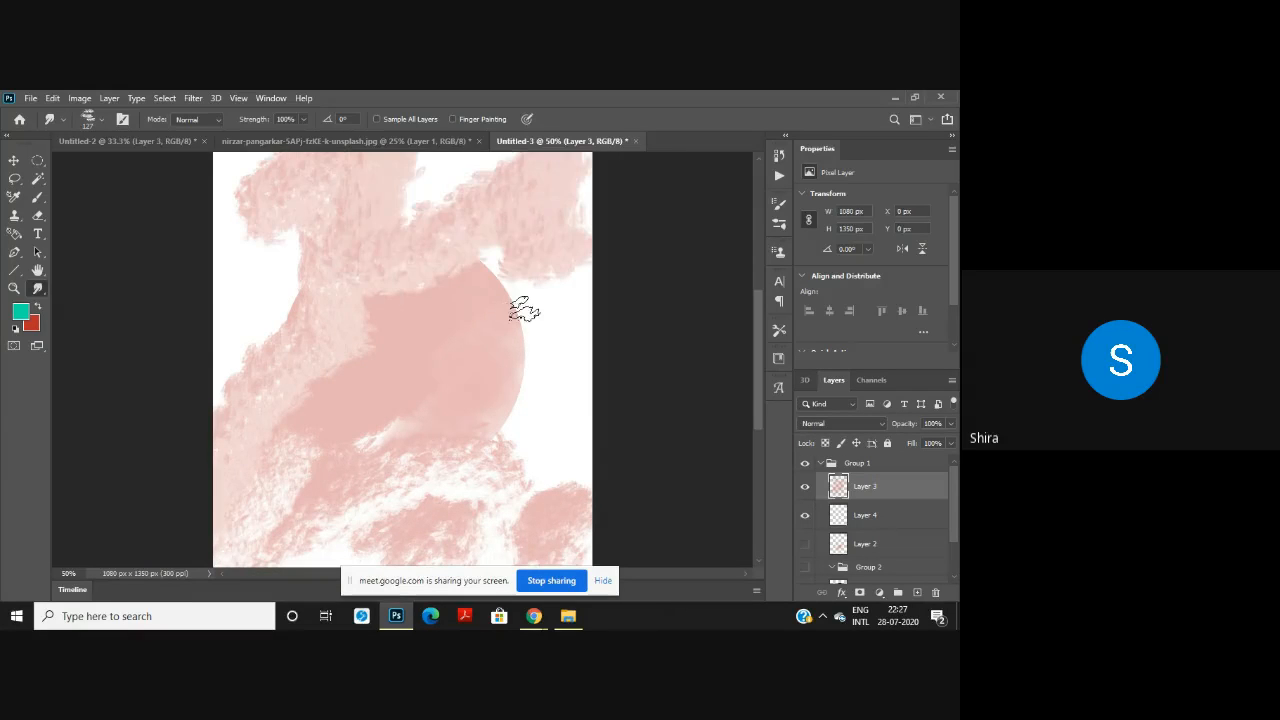
pyautogui.moveTo(526, 357)
pyautogui.mouseDown()
pyautogui.moveTo(463, 554)
pyautogui.moveTo(520, 501)
pyautogui.moveTo(537, 356)
pyautogui.moveTo(380, 420)
pyautogui.moveTo(439, 431)
pyautogui.moveTo(263, 443)
pyautogui.moveTo(365, 362)
pyautogui.moveTo(282, 340)
pyautogui.moveTo(519, 429)
pyautogui.moveTo(540, 352)
pyautogui.moveTo(317, 503)
pyautogui.mouseUp()
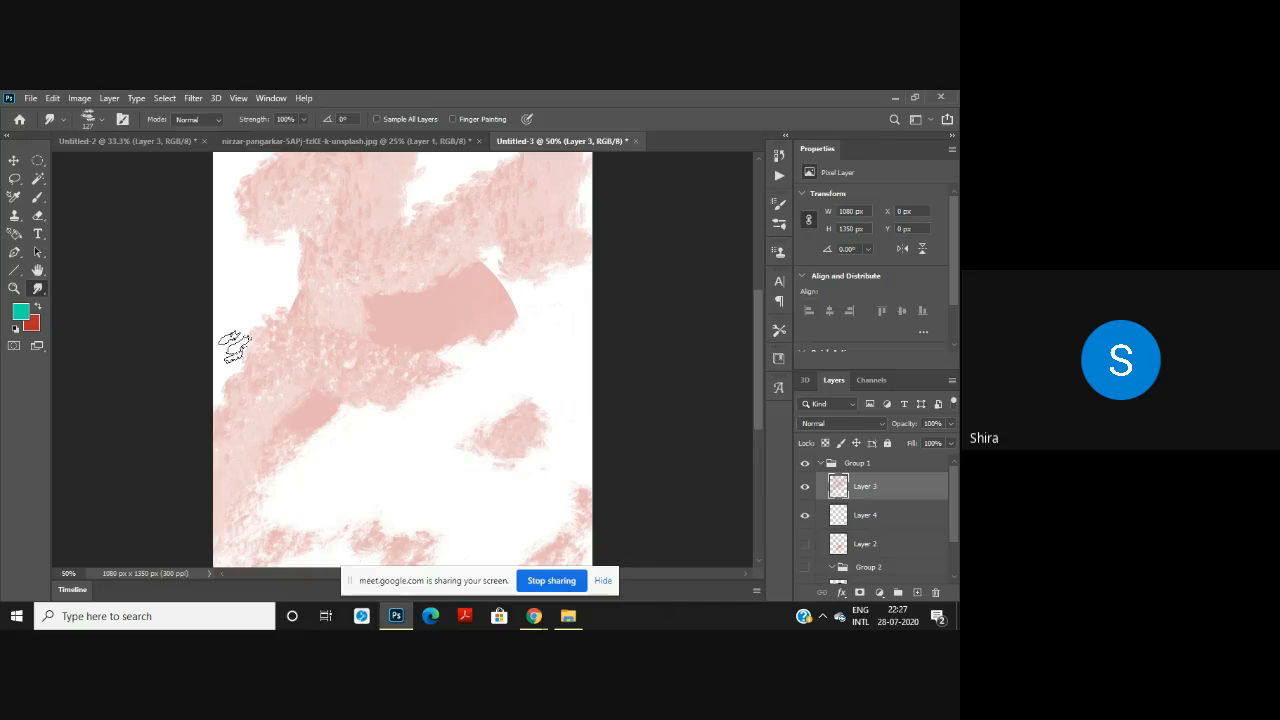
pyautogui.moveTo(240, 303); pyautogui.dragTo(400, 429)
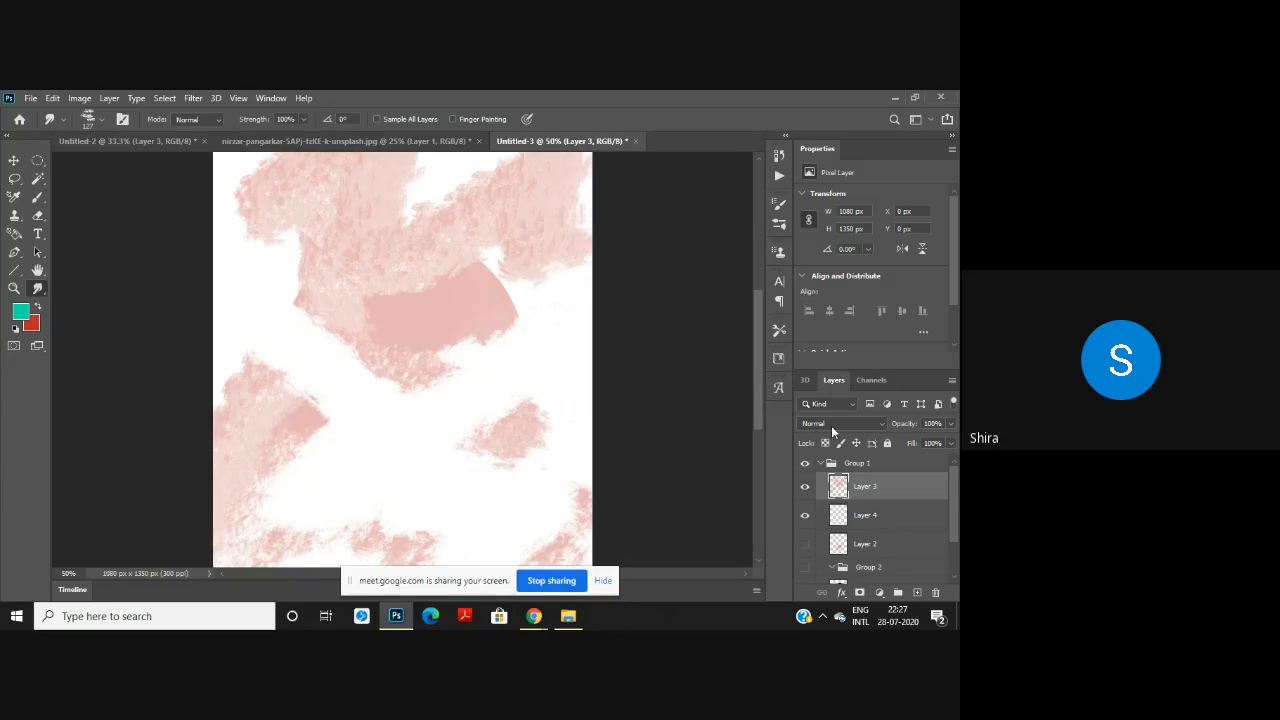
# Step: Add a new layer above Layer 3 and hide Layer 3
pyautogui.click(917, 592)
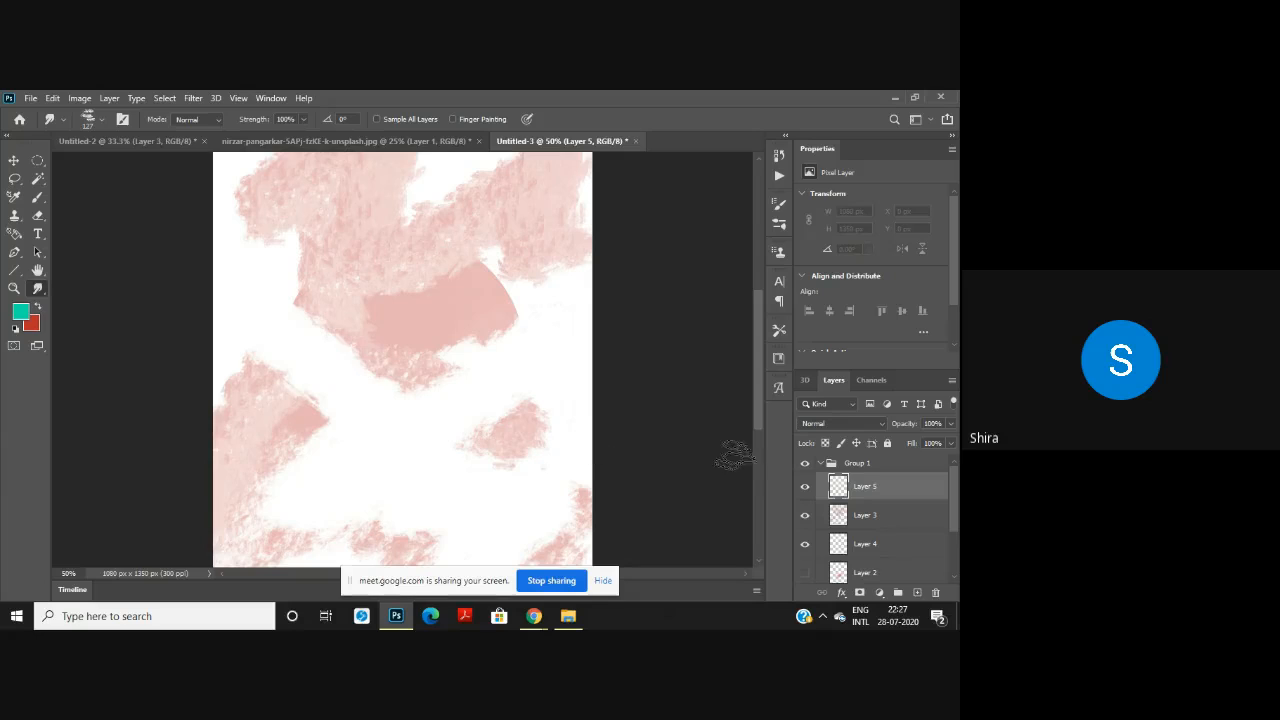
pyautogui.click(805, 516)
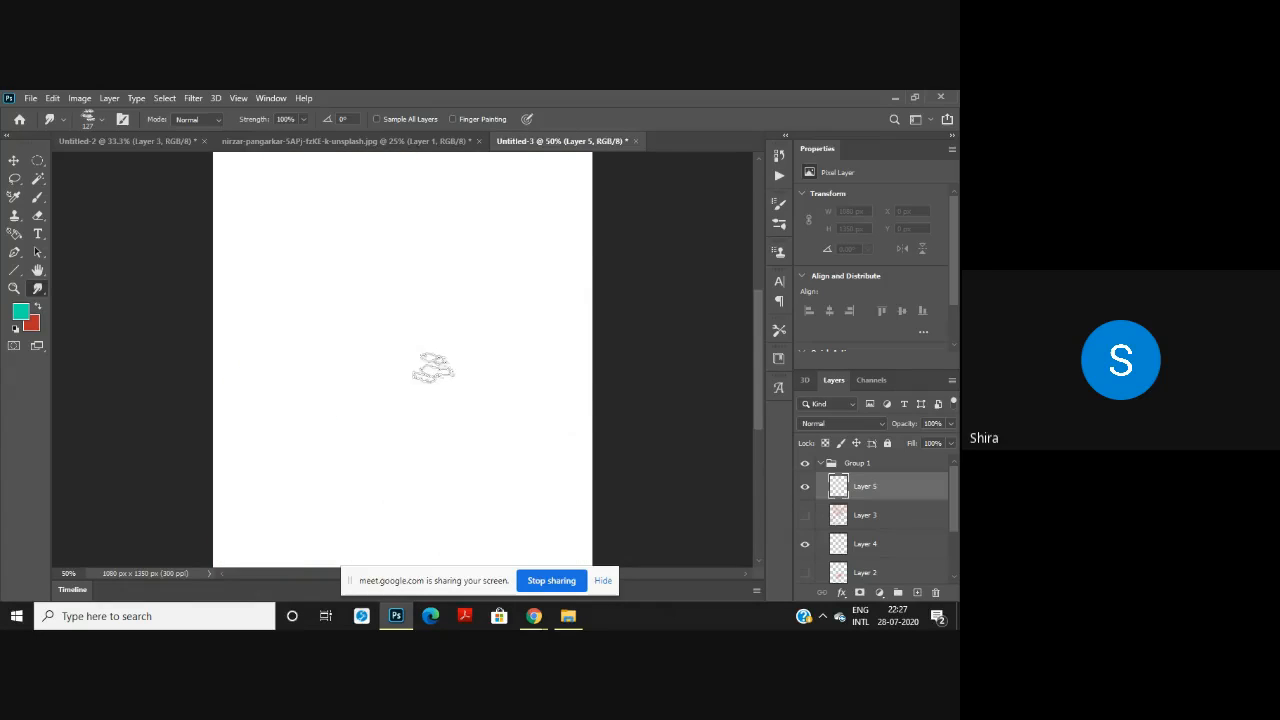
pyautogui.click(37, 198)
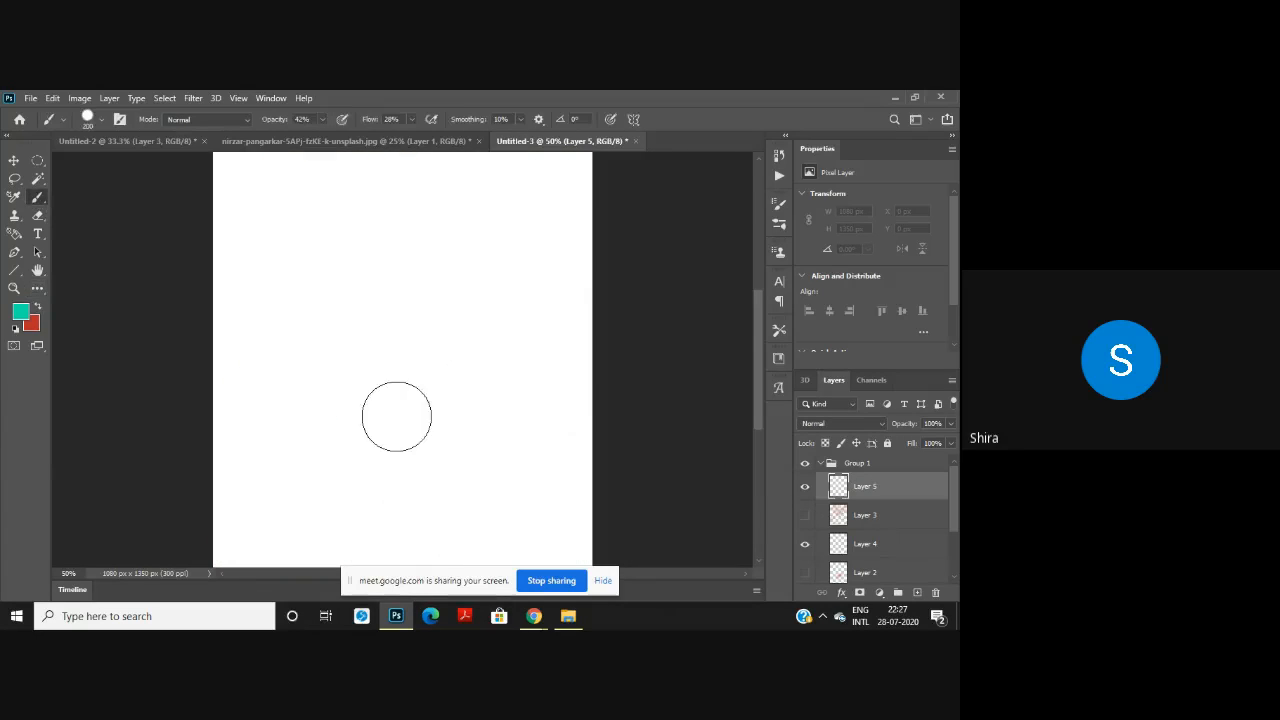
# Step: Select an ellipse about 577 × 537 px on the new layer, fill it with the teal foreground colour, and deselect
pyautogui.click(38, 161)
pyautogui.moveTo(340, 249); pyautogui.dragTo(540, 436)
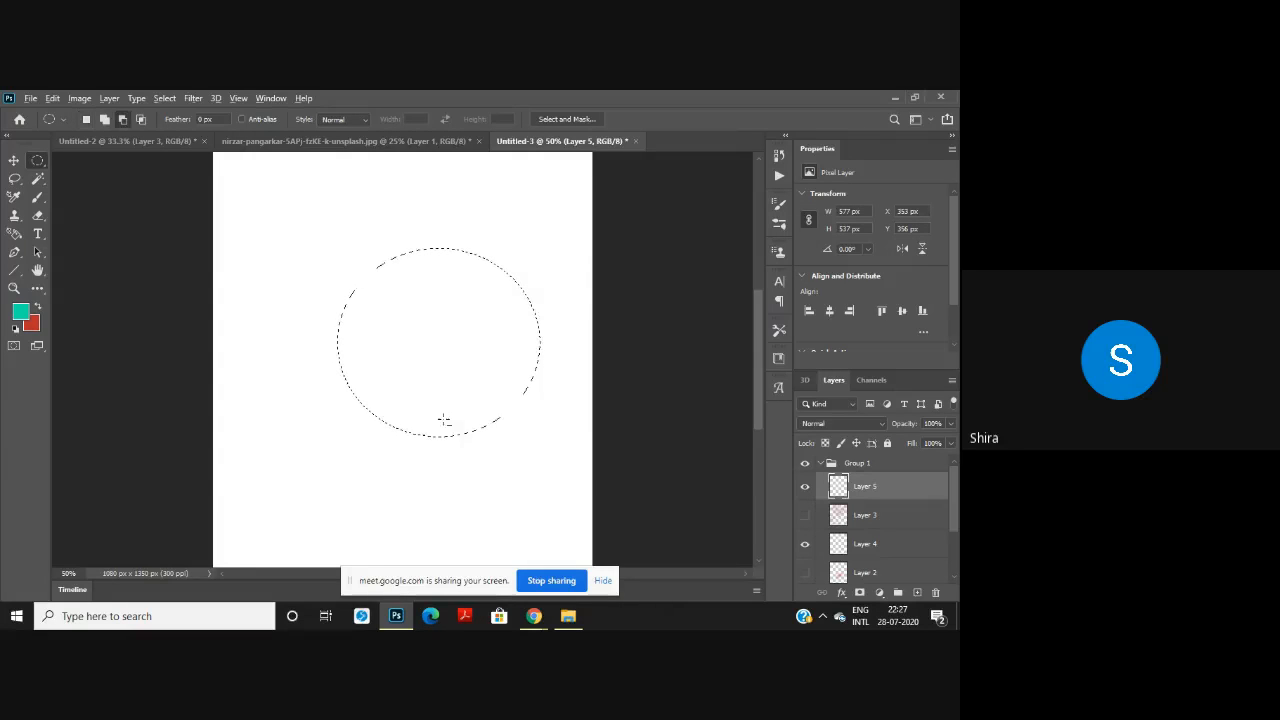
pyautogui.hotkey('alt', 'BackSpace')
pyautogui.hotkey('ctrl', 'd')
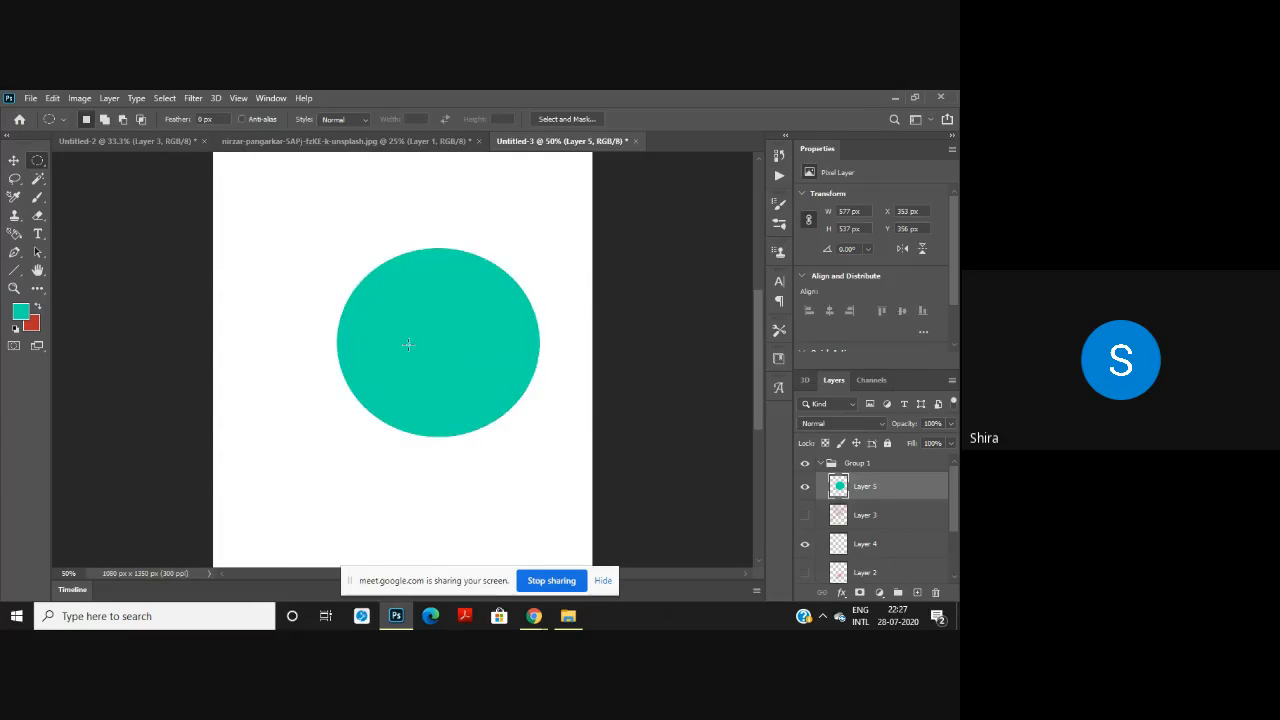
# Step: Set the brush to 187 px with 0% hardness and paint soft teal strokes around the ellipse on Layer 5
pyautogui.rightClick(408, 345)
pyautogui.click(36, 198)
pyautogui.rightClick(483, 313)
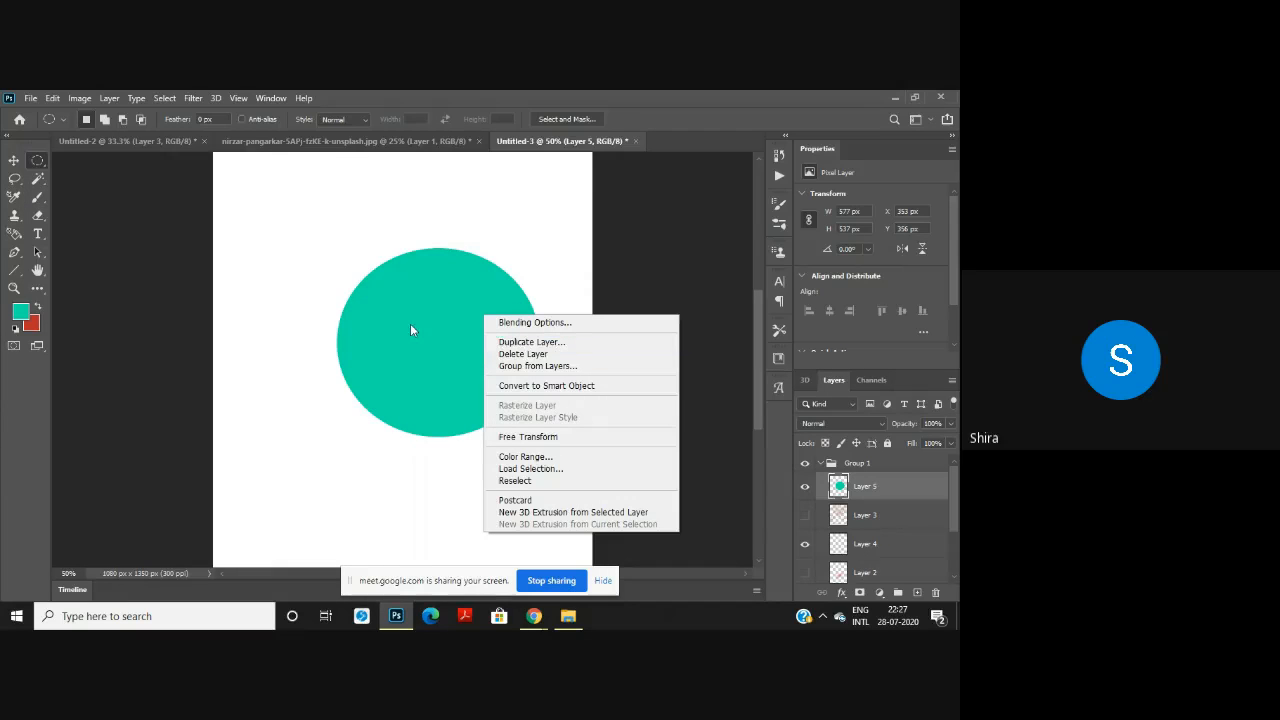
pyautogui.click(46, 200)
pyautogui.click(46, 200)
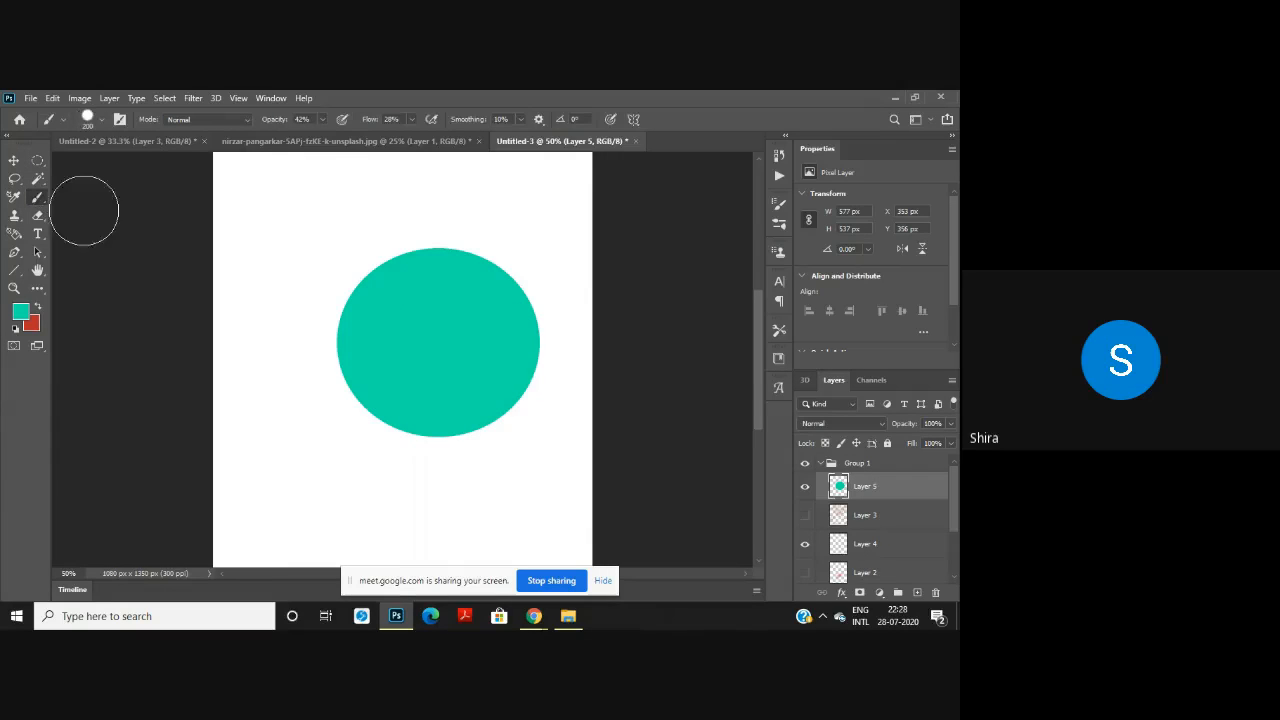
pyautogui.rightClick(423, 310)
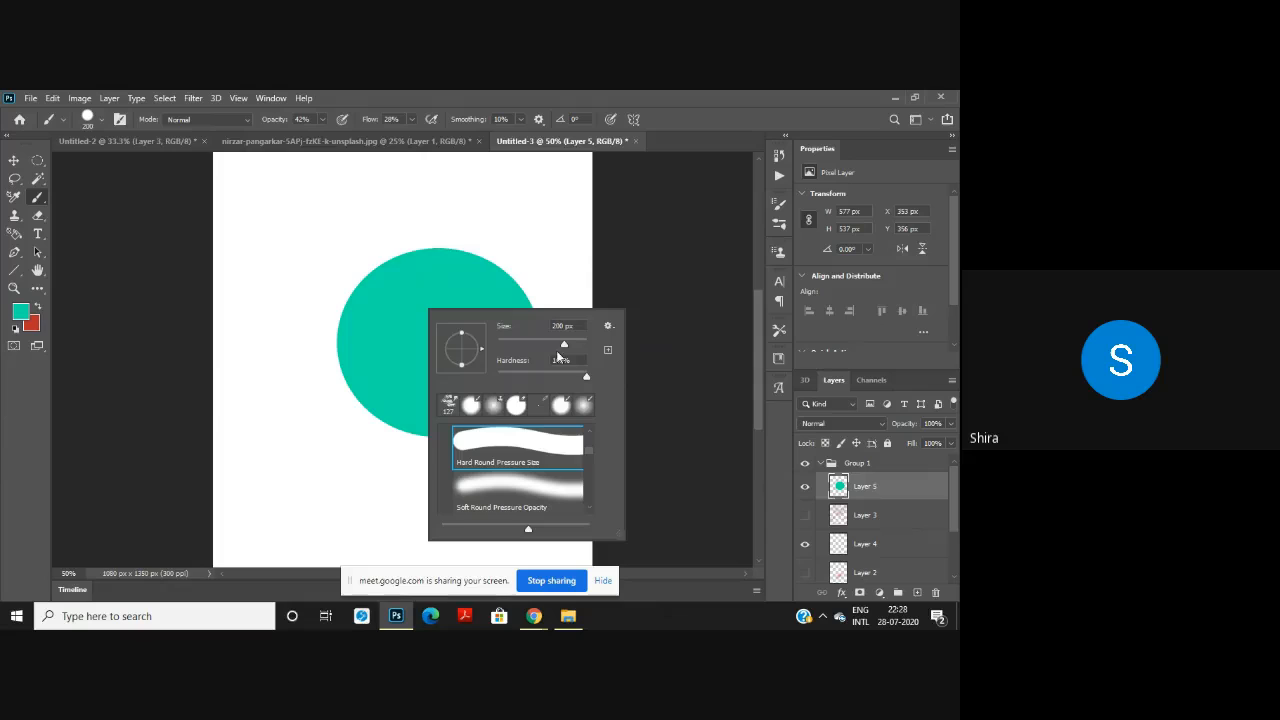
pyautogui.moveTo(563, 345)
pyautogui.mouseDown()
pyautogui.moveTo(530, 347)
pyautogui.moveTo(561, 346)
pyautogui.moveTo(548, 379)
pyautogui.moveTo(516, 378)
pyautogui.mouseUp()
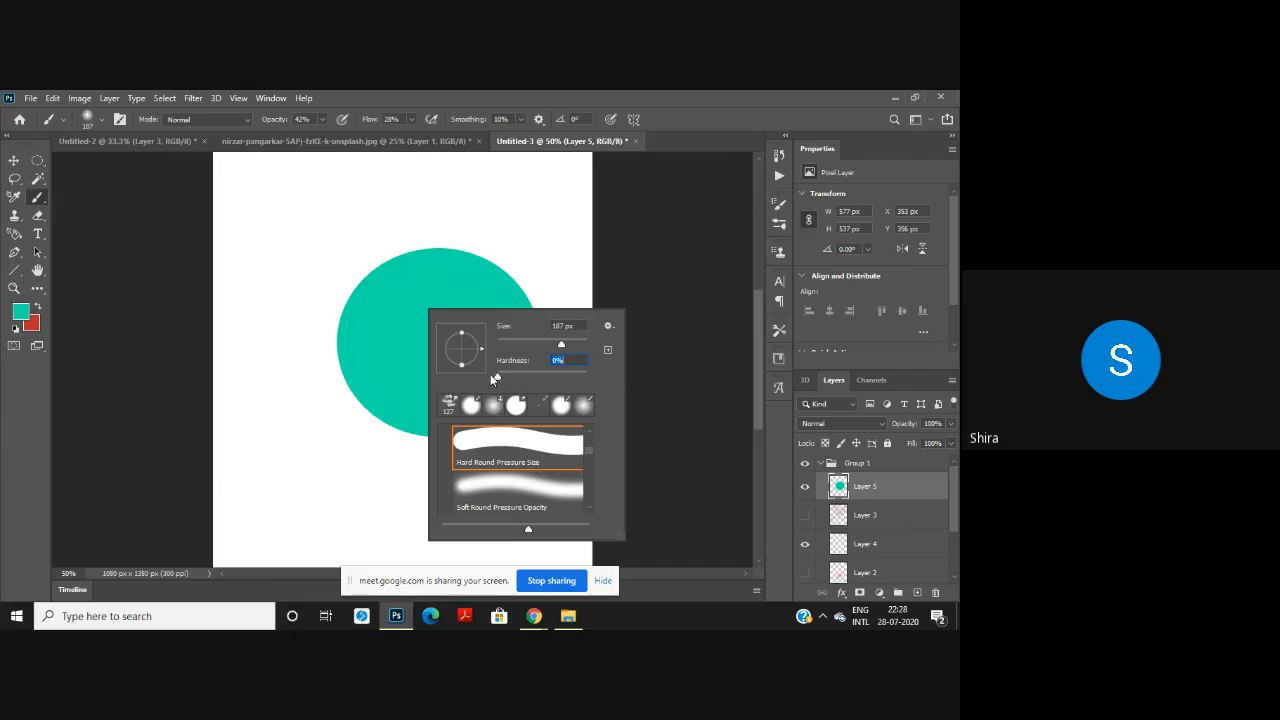
pyautogui.click(476, 246)
pyautogui.moveTo(279, 226)
pyautogui.mouseDown()
pyautogui.moveTo(466, 194)
pyautogui.moveTo(207, 372)
pyautogui.moveTo(204, 481)
pyautogui.moveTo(358, 513)
pyautogui.moveTo(460, 464)
pyautogui.mouseUp()
# Step: Set the brush hardness to 100% and paint hard-edged teal strokes around the ellipse for comparison
pyautogui.rightClick(425, 339)
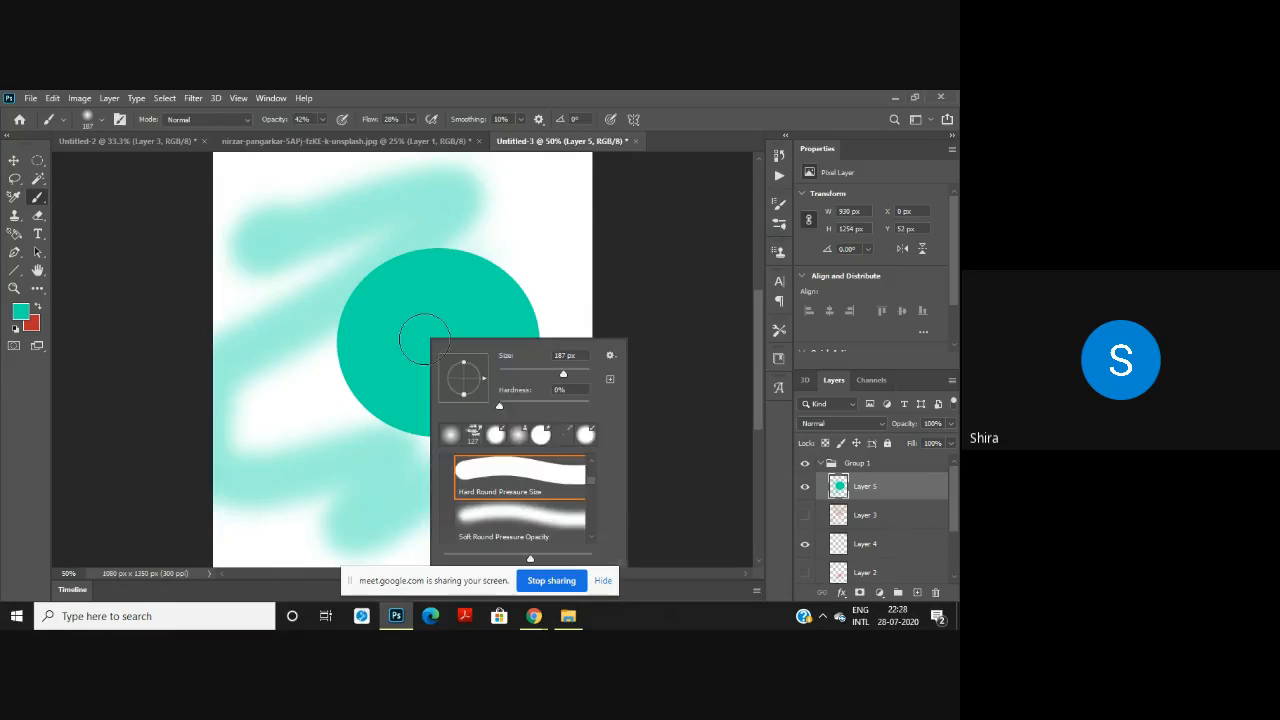
pyautogui.moveTo(504, 405); pyautogui.dragTo(602, 408)
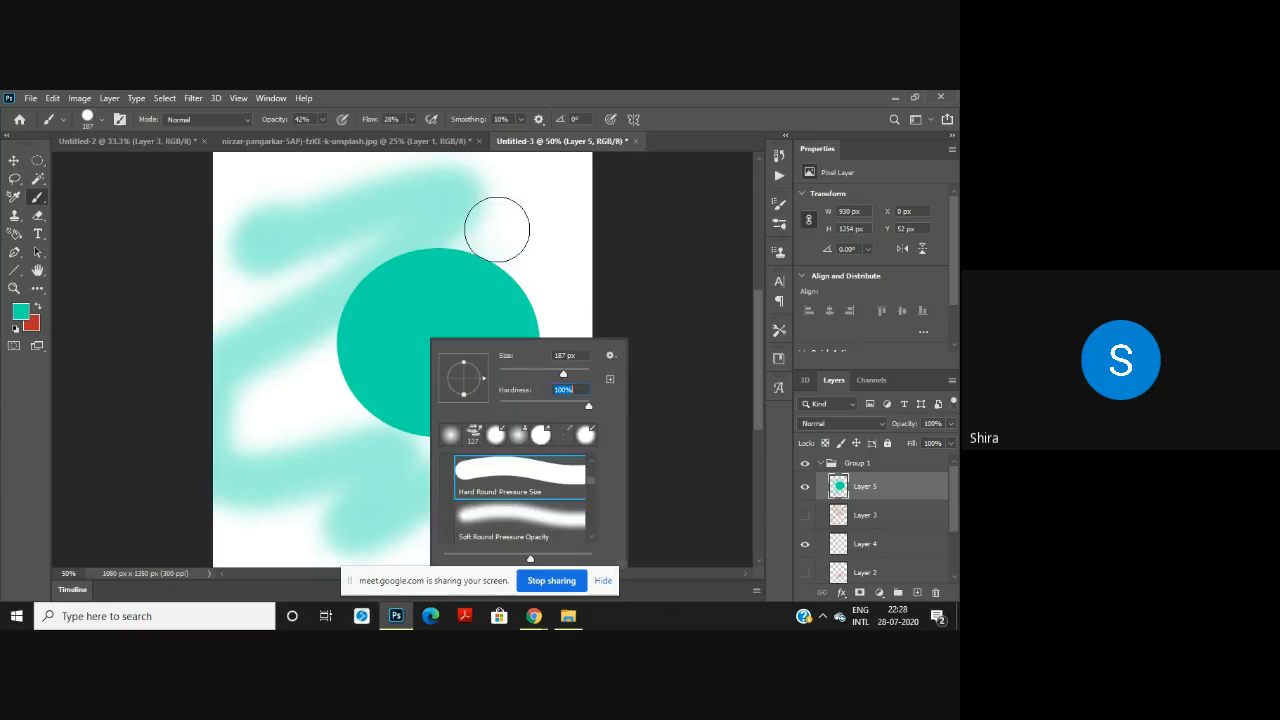
pyautogui.moveTo(500, 223)
pyautogui.mouseDown()
pyautogui.moveTo(551, 211)
pyautogui.moveTo(448, 367)
pyautogui.moveTo(486, 500)
pyautogui.moveTo(303, 363)
pyautogui.moveTo(362, 296)
pyautogui.mouseUp()
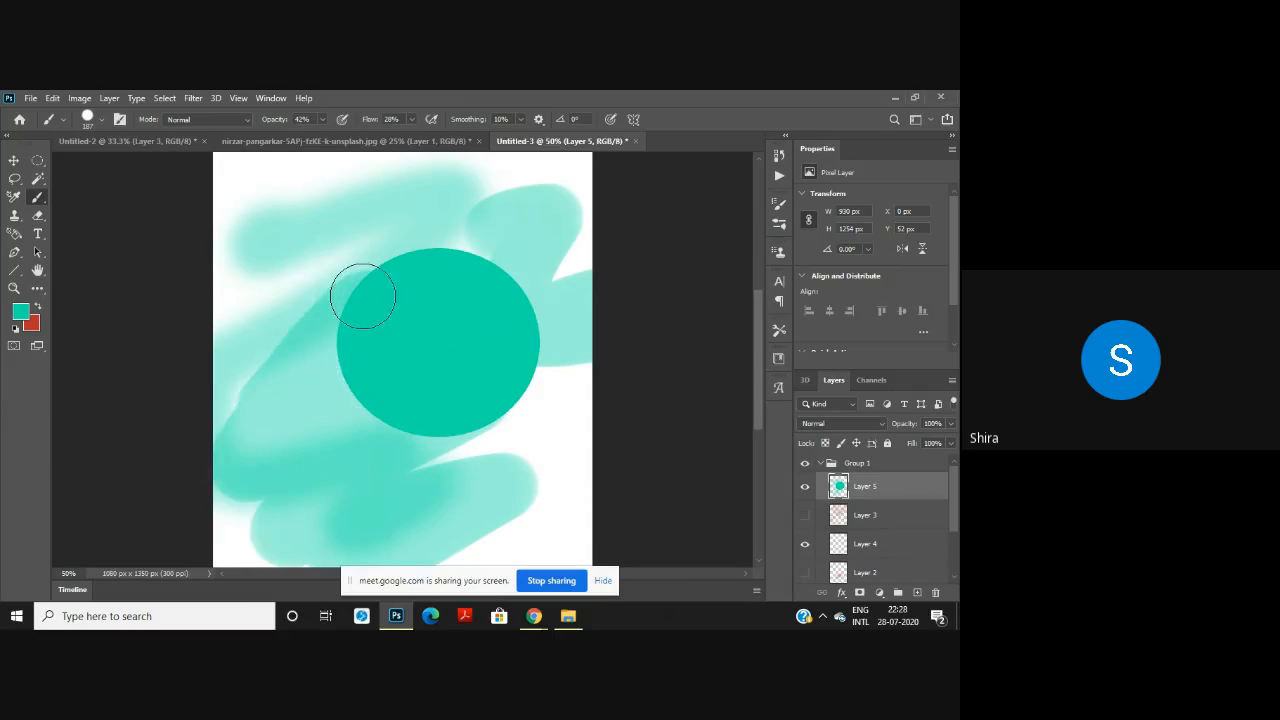
pyautogui.click(93, 119)
pyautogui.click(93, 119)
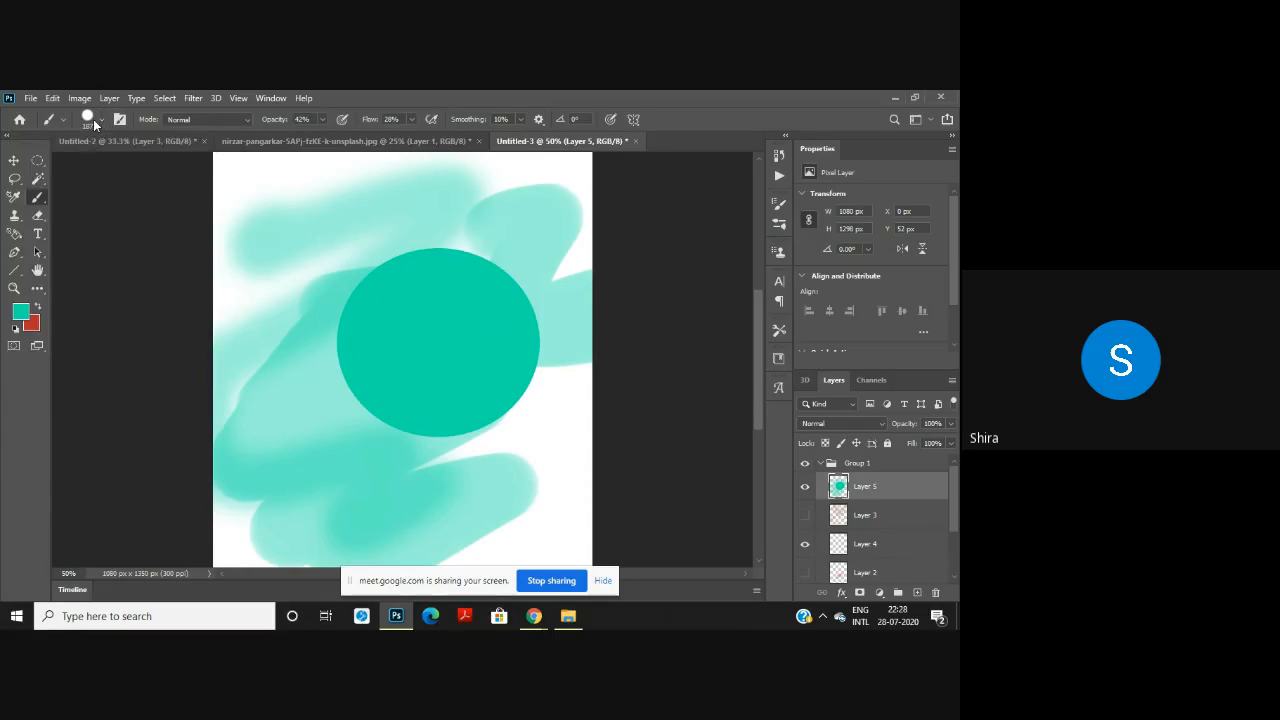
pyautogui.click(188, 120)
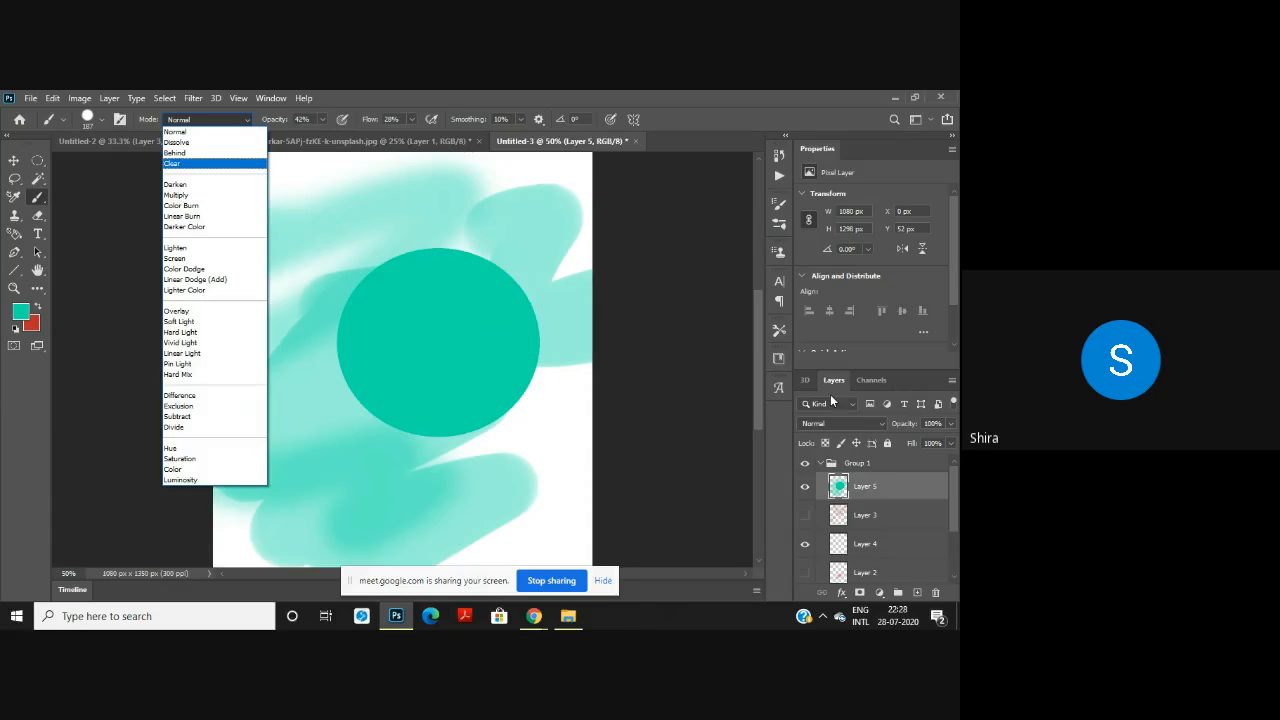
pyautogui.click(835, 423)
pyautogui.click(834, 422)
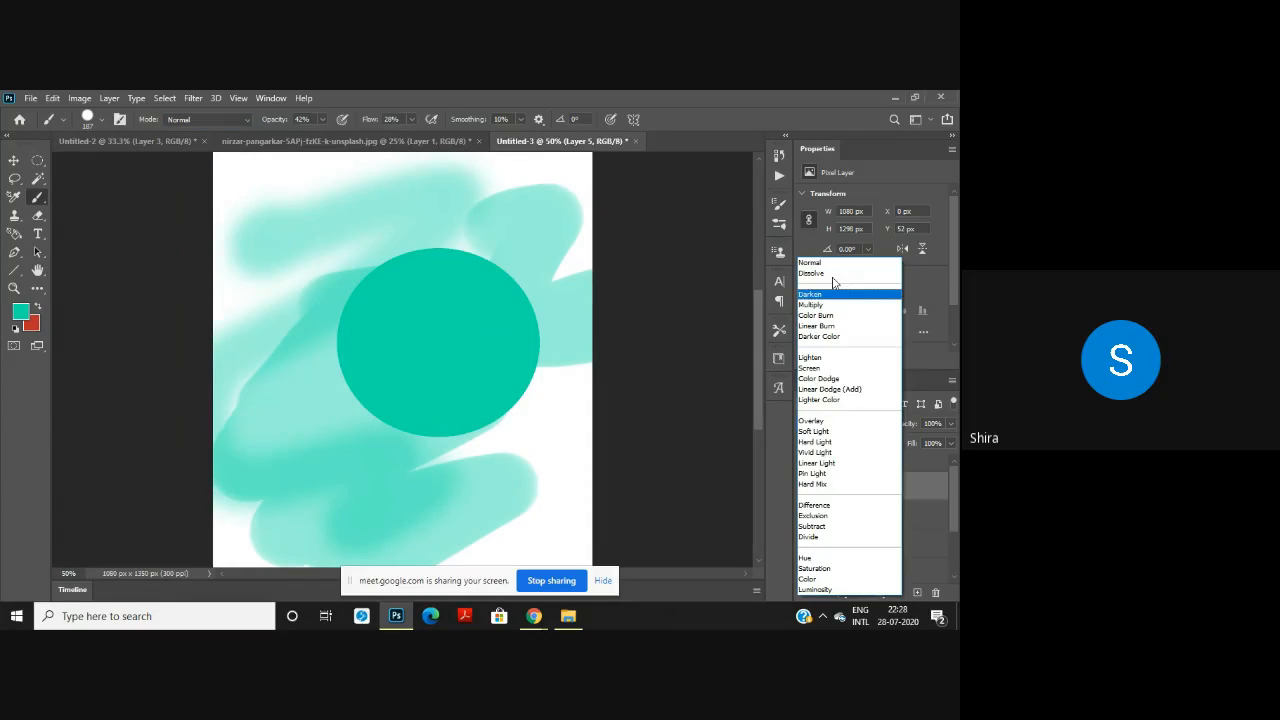
pyautogui.click(738, 374)
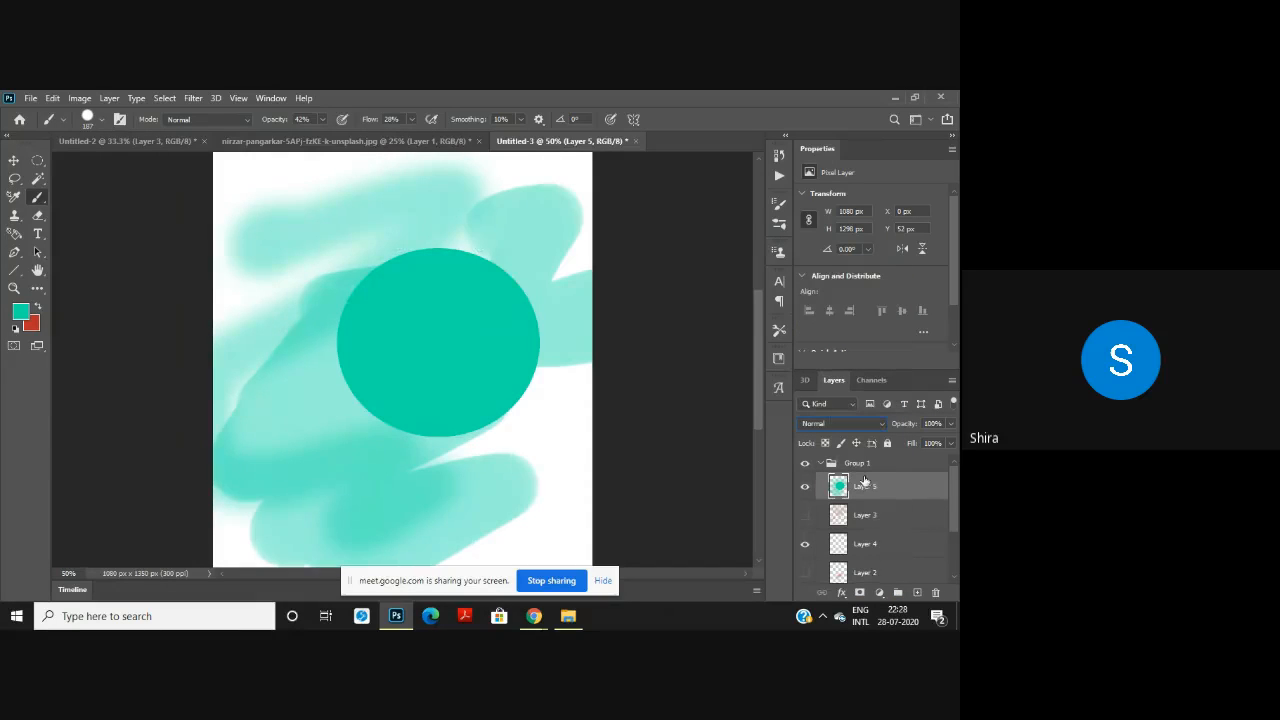
# Step: Set the brush mode to Dissolve, paint teal strokes across Layer 5, and undo the strokes around the ellipse
pyautogui.click(246, 120)
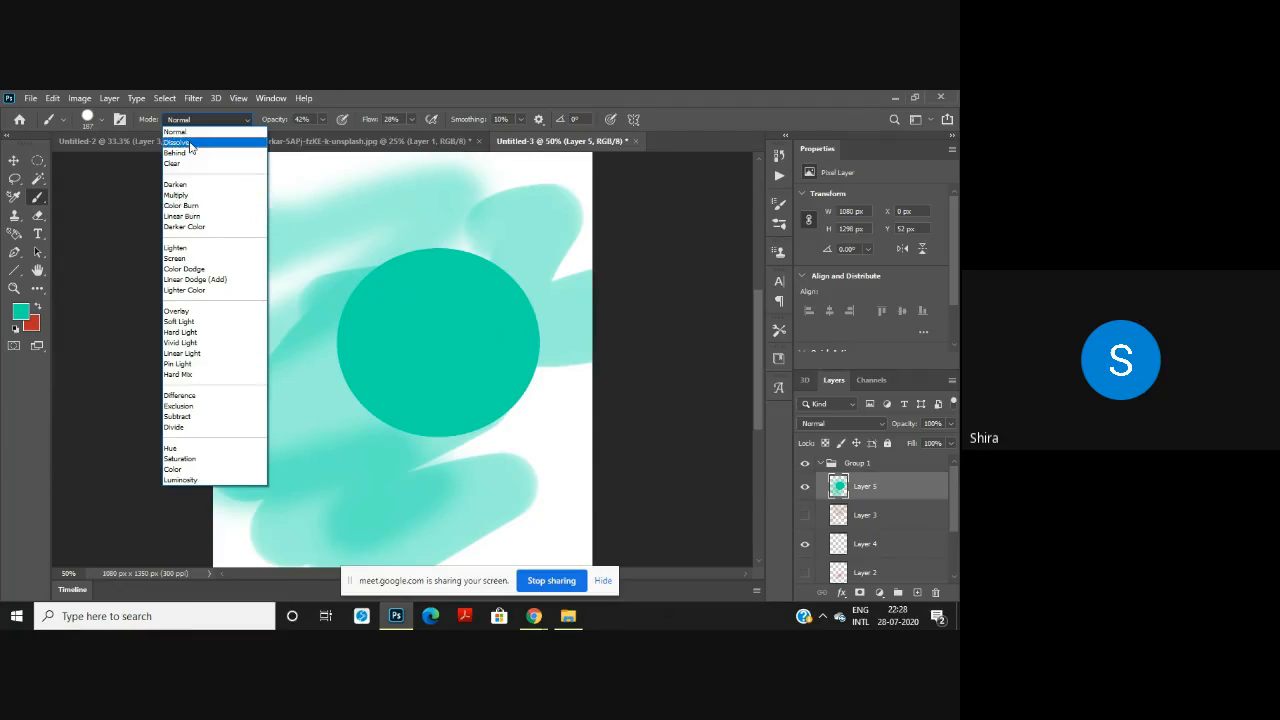
pyautogui.click(190, 144)
pyautogui.moveTo(297, 314)
pyautogui.mouseDown()
pyautogui.moveTo(353, 247)
pyautogui.moveTo(455, 213)
pyautogui.moveTo(290, 427)
pyautogui.moveTo(353, 438)
pyautogui.moveTo(561, 385)
pyautogui.moveTo(458, 510)
pyautogui.moveTo(551, 452)
pyautogui.moveTo(517, 506)
pyautogui.moveTo(506, 354)
pyautogui.mouseUp()
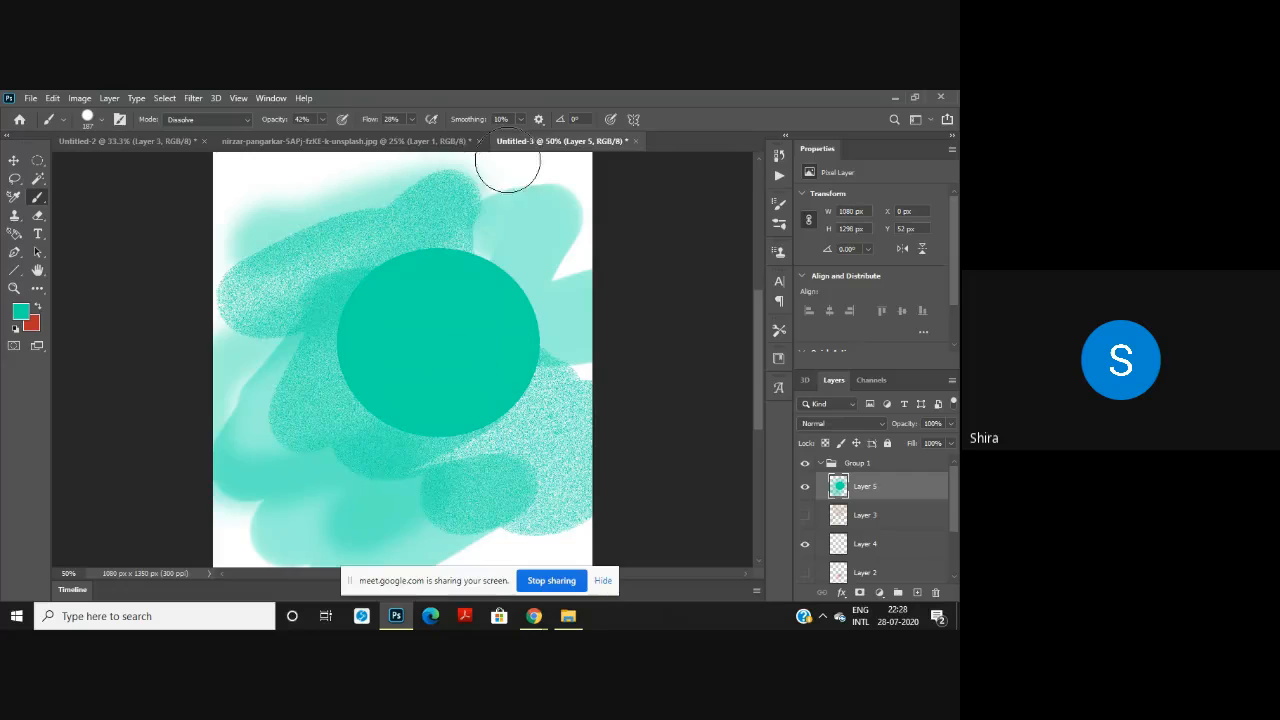
pyautogui.moveTo(508, 166)
pyautogui.mouseDown()
pyautogui.moveTo(627, 236)
pyautogui.moveTo(487, 254)
pyautogui.moveTo(270, 311)
pyautogui.moveTo(223, 271)
pyautogui.moveTo(219, 194)
pyautogui.moveTo(314, 197)
pyautogui.moveTo(353, 167)
pyautogui.moveTo(263, 207)
pyautogui.moveTo(395, 222)
pyautogui.moveTo(335, 253)
pyautogui.moveTo(372, 188)
pyautogui.moveTo(297, 239)
pyautogui.moveTo(245, 612)
pyautogui.moveTo(442, 516)
pyautogui.moveTo(400, 491)
pyautogui.mouseUp()
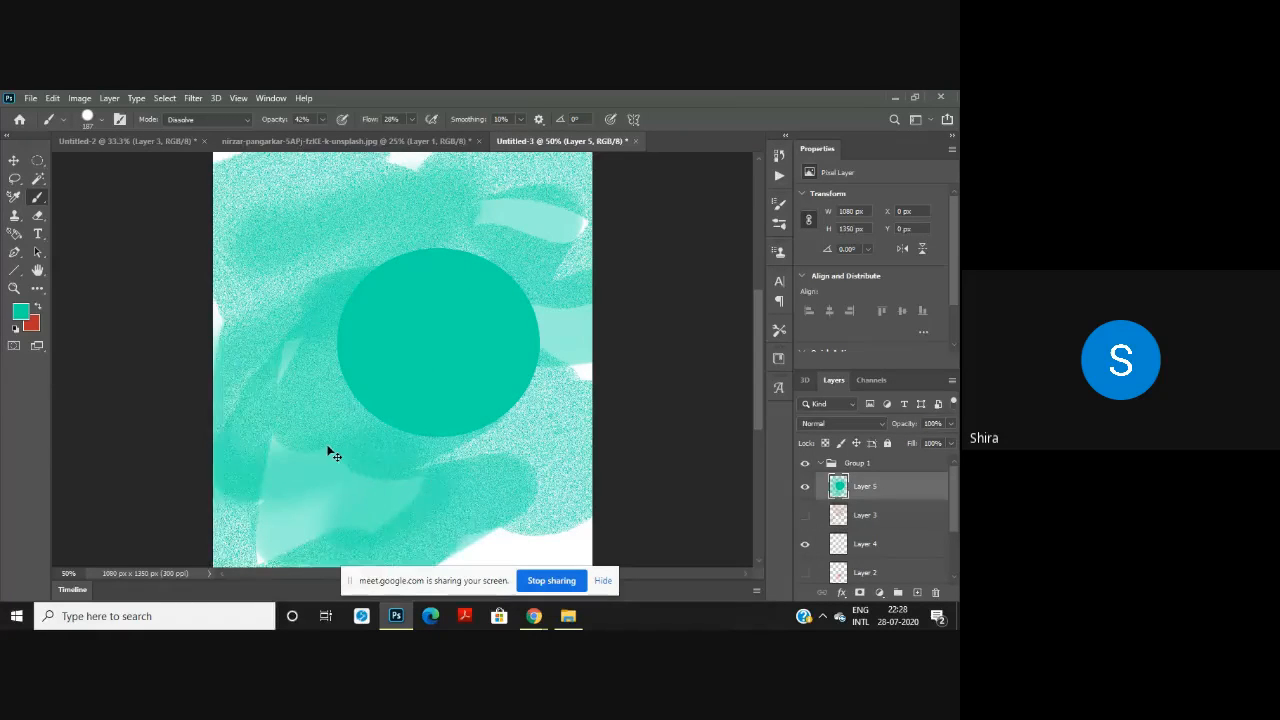
pyautogui.hotkey('ctrl', 'z')
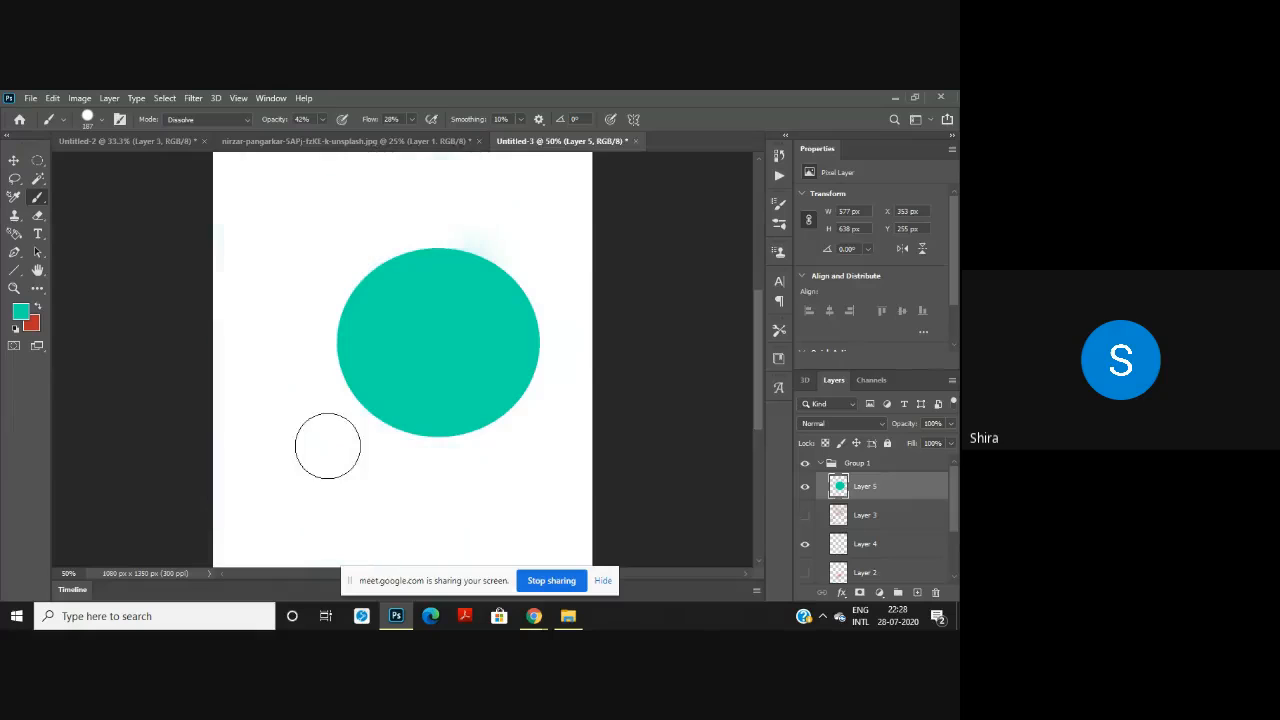
# Step: Set the brush mode to Multiply and paint a teal zigzag stroke overlapping the left edge of the ellipse
pyautogui.click(205, 119)
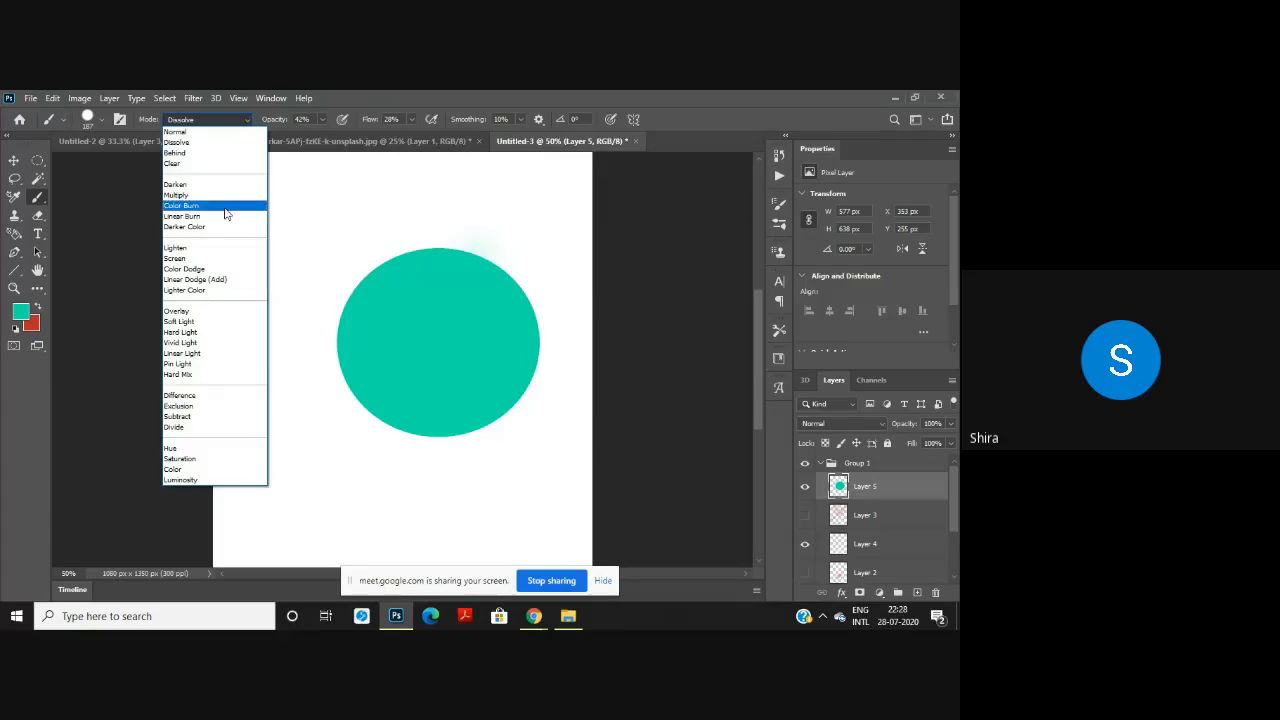
pyautogui.click(213, 195)
pyautogui.click(272, 295)
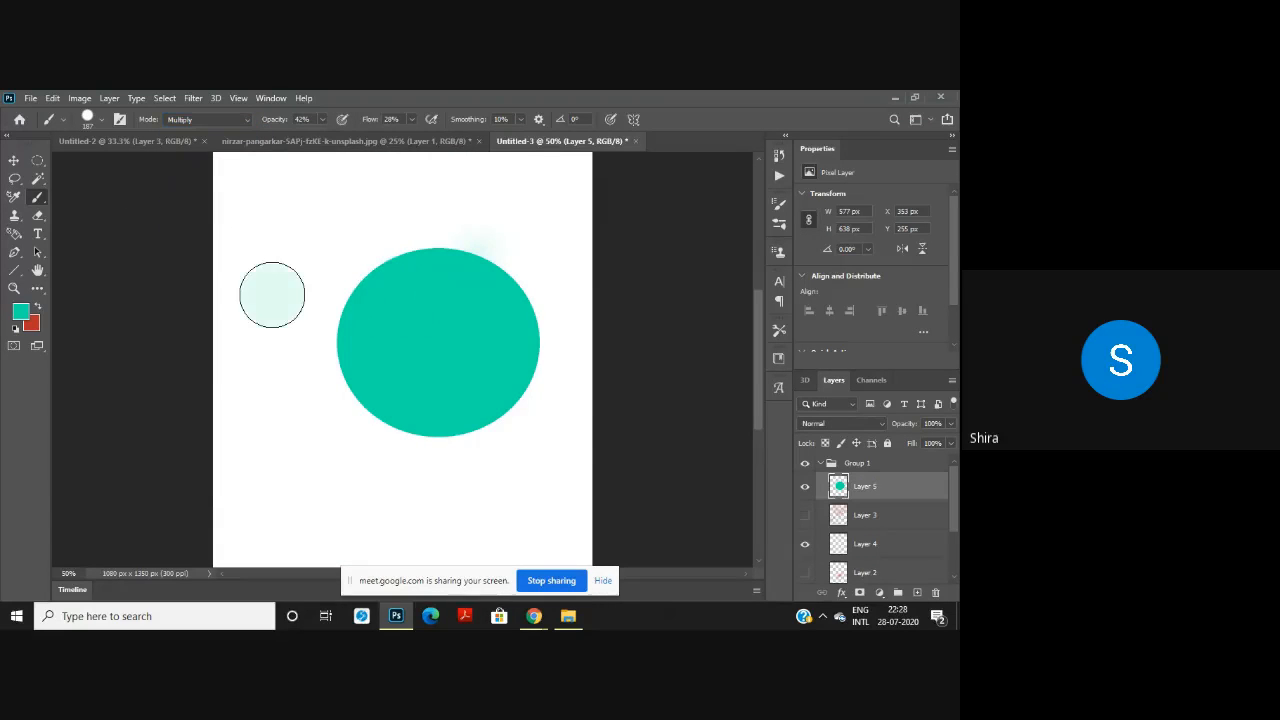
pyautogui.moveTo(272, 295)
pyautogui.mouseDown()
pyautogui.moveTo(323, 333)
pyautogui.moveTo(346, 377)
pyautogui.mouseUp()
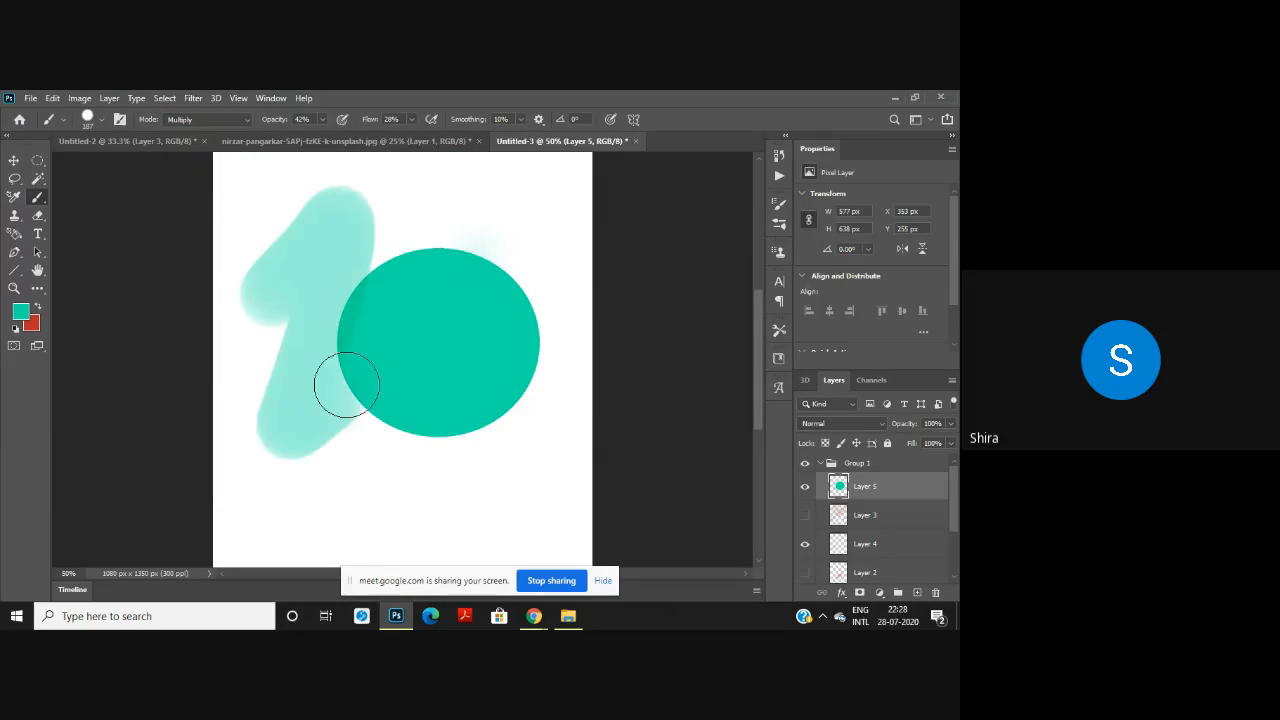
# Step: Set the brush mode to Hue and paint teal strokes below and across the ellipse
pyautogui.click(195, 118)
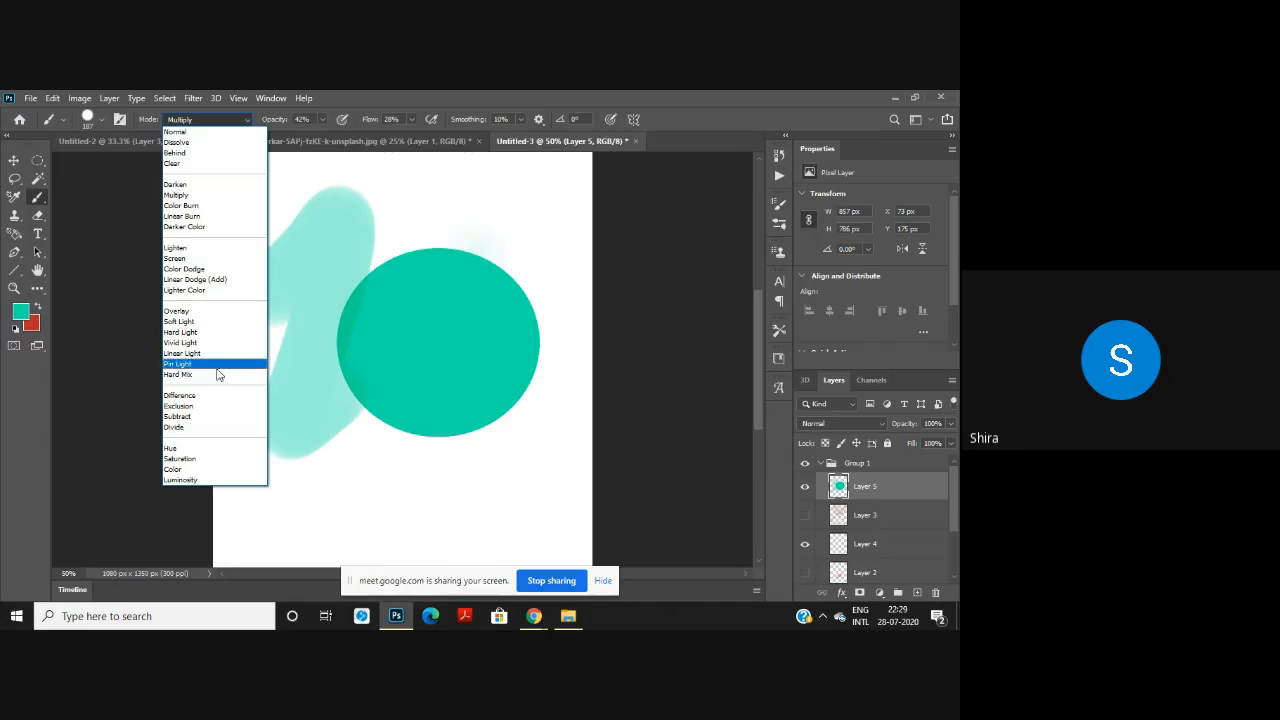
pyautogui.click(190, 452)
pyautogui.click(408, 483)
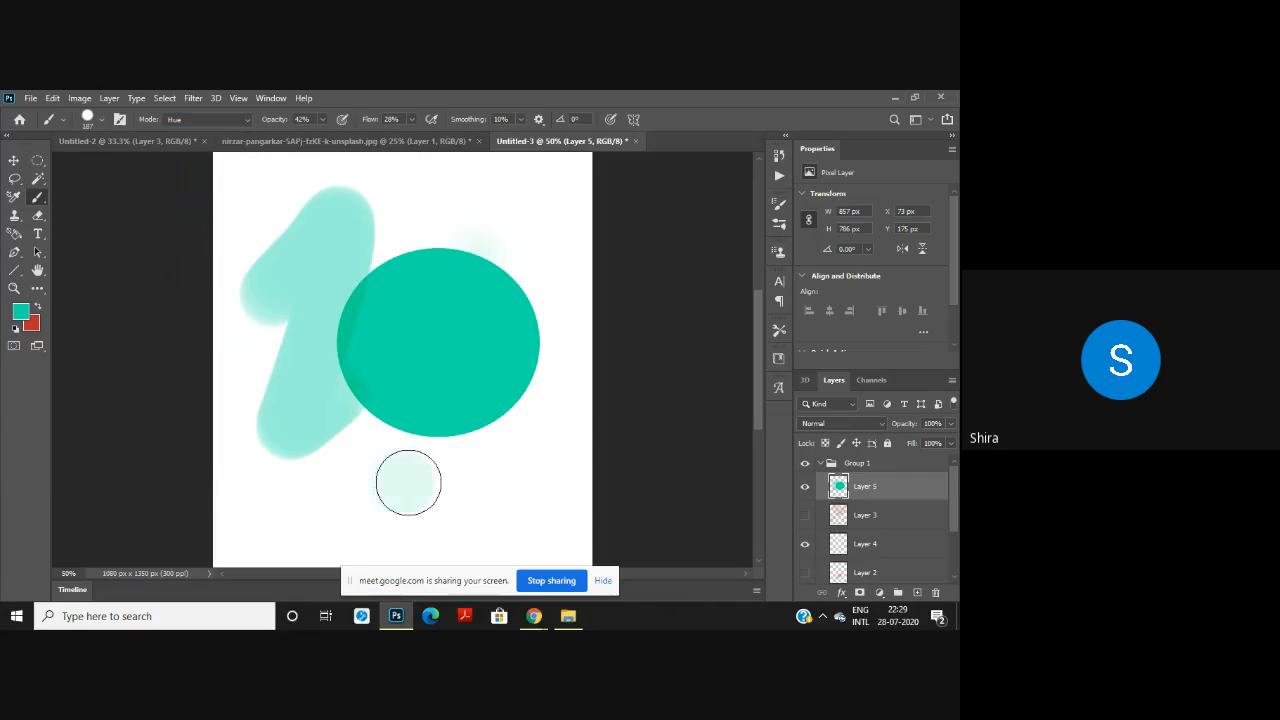
pyautogui.moveTo(408, 483); pyautogui.dragTo(388, 535)
pyautogui.moveTo(174, 370)
pyautogui.mouseDown()
pyautogui.moveTo(533, 276)
pyautogui.moveTo(147, 306)
pyautogui.mouseUp()
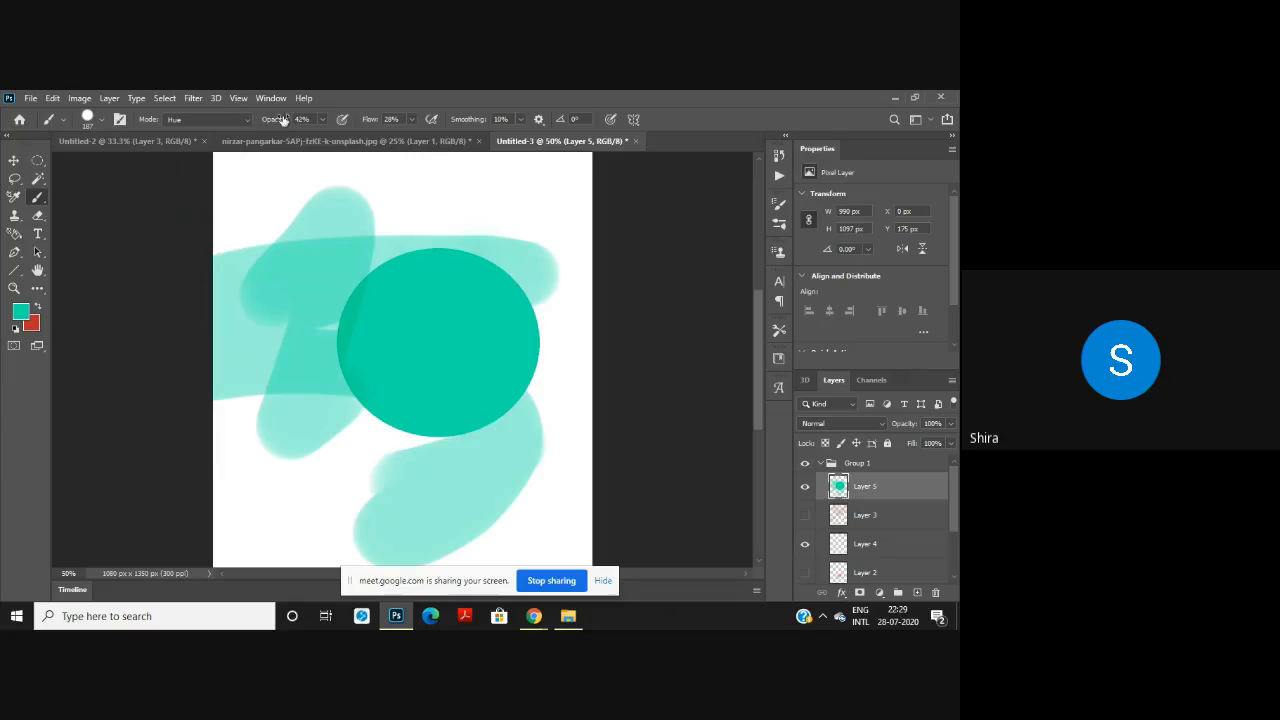
# Step: Undo the teal strokes together with the ellipse's deselection and fill on Layer 5
pyautogui.click(412, 120)
pyautogui.click(412, 120)
pyautogui.hotkey('ctrl', 'z')
pyautogui.hotkey('ctrl', 'z')
pyautogui.hotkey('ctrl', 'z')
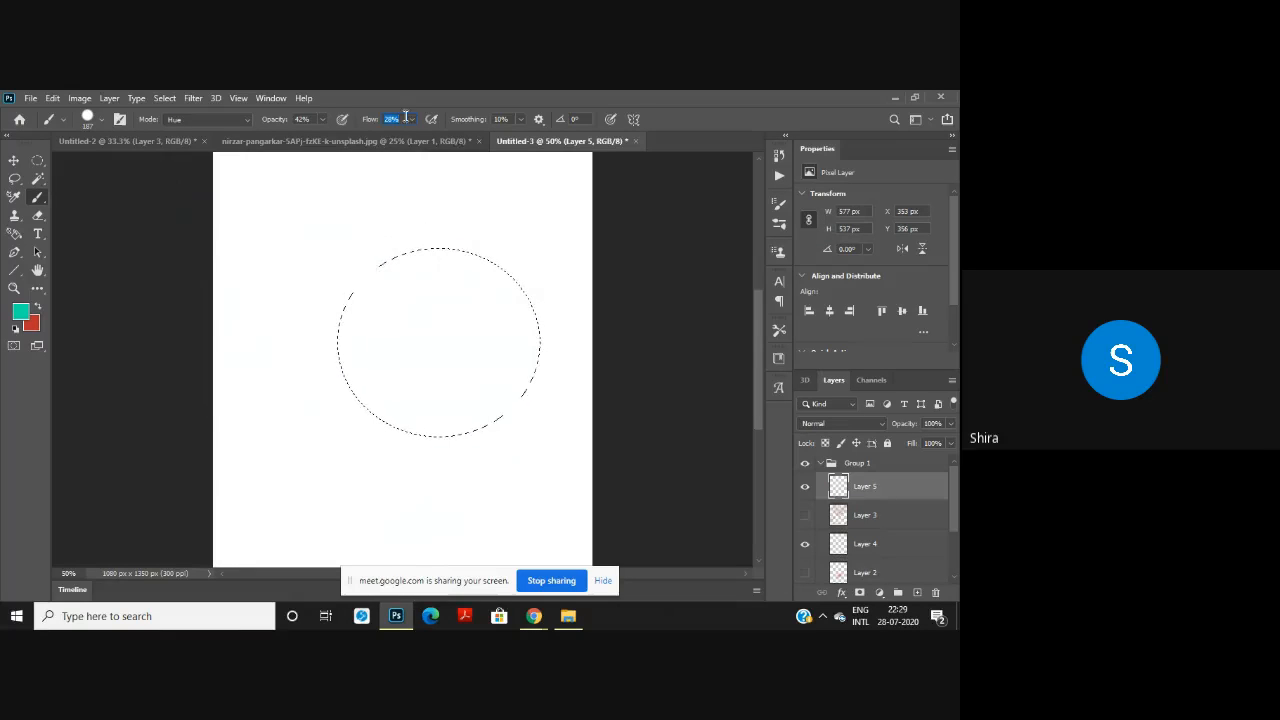
# Step: Set the brush flow to 9%, reset the colours to black and white, and paint inside the elliptical selection
pyautogui.click(411, 119)
pyautogui.moveTo(403, 141); pyautogui.dragTo(399, 136)
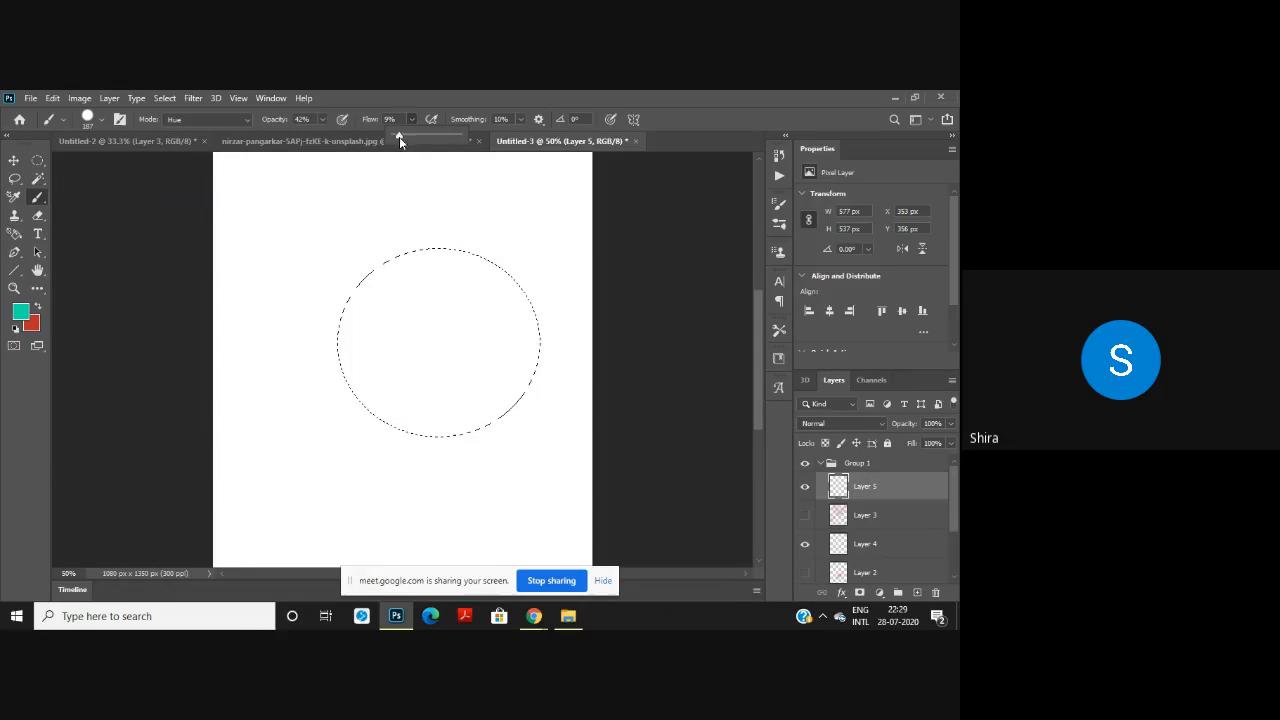
pyautogui.click(13, 328)
pyautogui.moveTo(377, 300)
pyautogui.mouseDown()
pyautogui.moveTo(451, 252)
pyautogui.moveTo(489, 267)
pyautogui.moveTo(519, 333)
pyautogui.moveTo(518, 366)
pyautogui.moveTo(475, 407)
pyautogui.moveTo(398, 419)
pyautogui.moveTo(372, 403)
pyautogui.mouseUp()
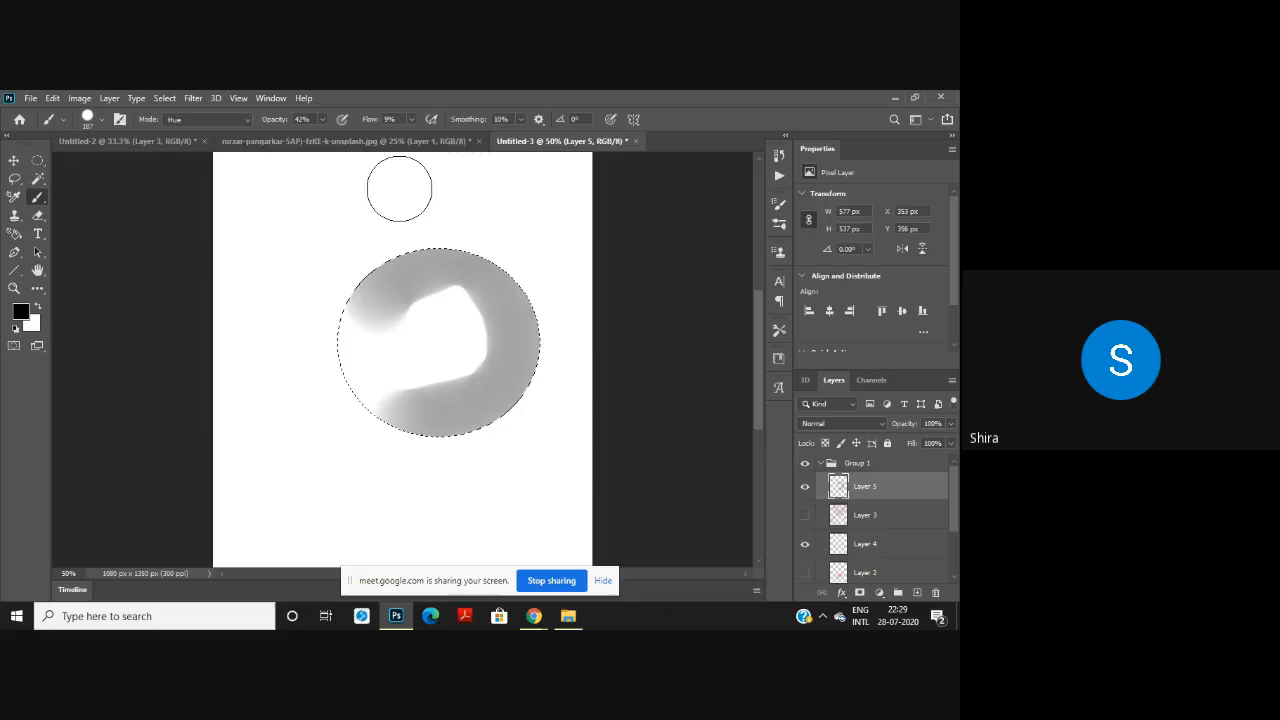
# Step: Set the brush flow to 89%, paint black over the elliptical selection, and undo back to an empty Layer 5
pyautogui.click(411, 119)
pyautogui.click(452, 133)
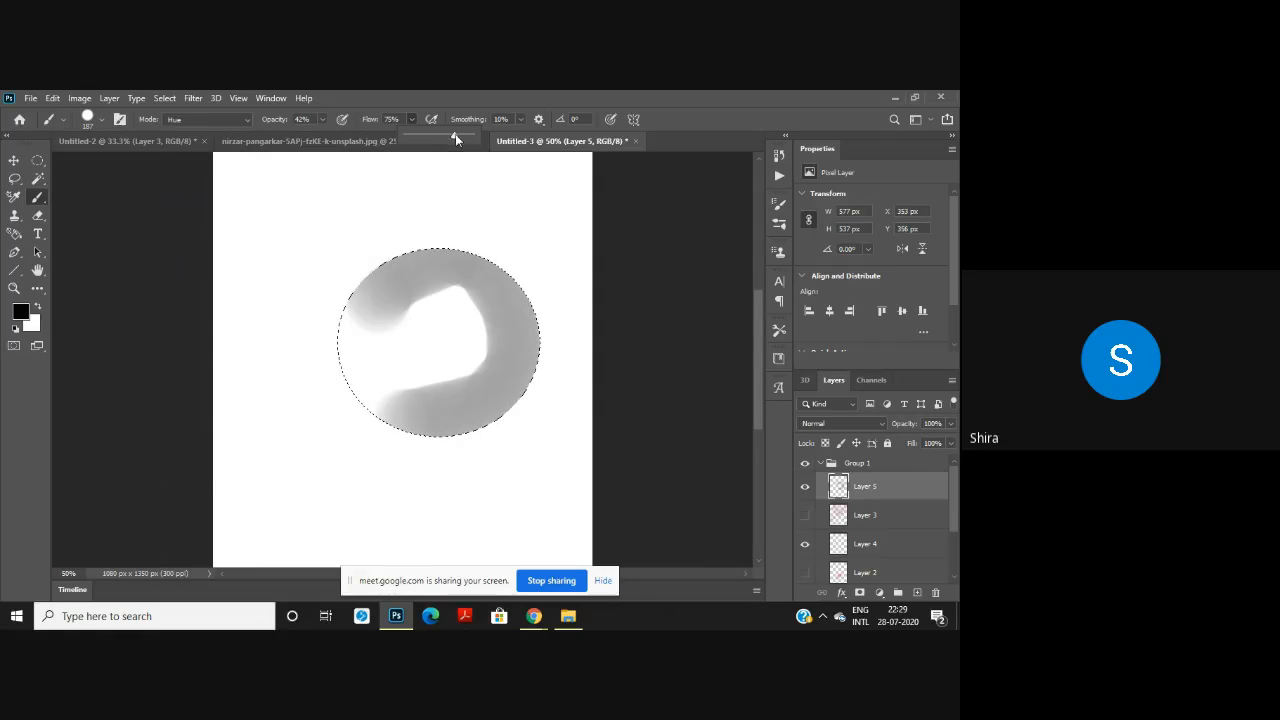
pyautogui.click(407, 343)
pyautogui.moveTo(407, 343)
pyautogui.mouseDown()
pyautogui.moveTo(454, 328)
pyautogui.moveTo(256, 438)
pyautogui.moveTo(352, 333)
pyautogui.moveTo(402, 433)
pyautogui.moveTo(462, 329)
pyautogui.moveTo(528, 387)
pyautogui.moveTo(577, 373)
pyautogui.moveTo(476, 305)
pyautogui.moveTo(447, 302)
pyautogui.moveTo(417, 328)
pyautogui.mouseUp()
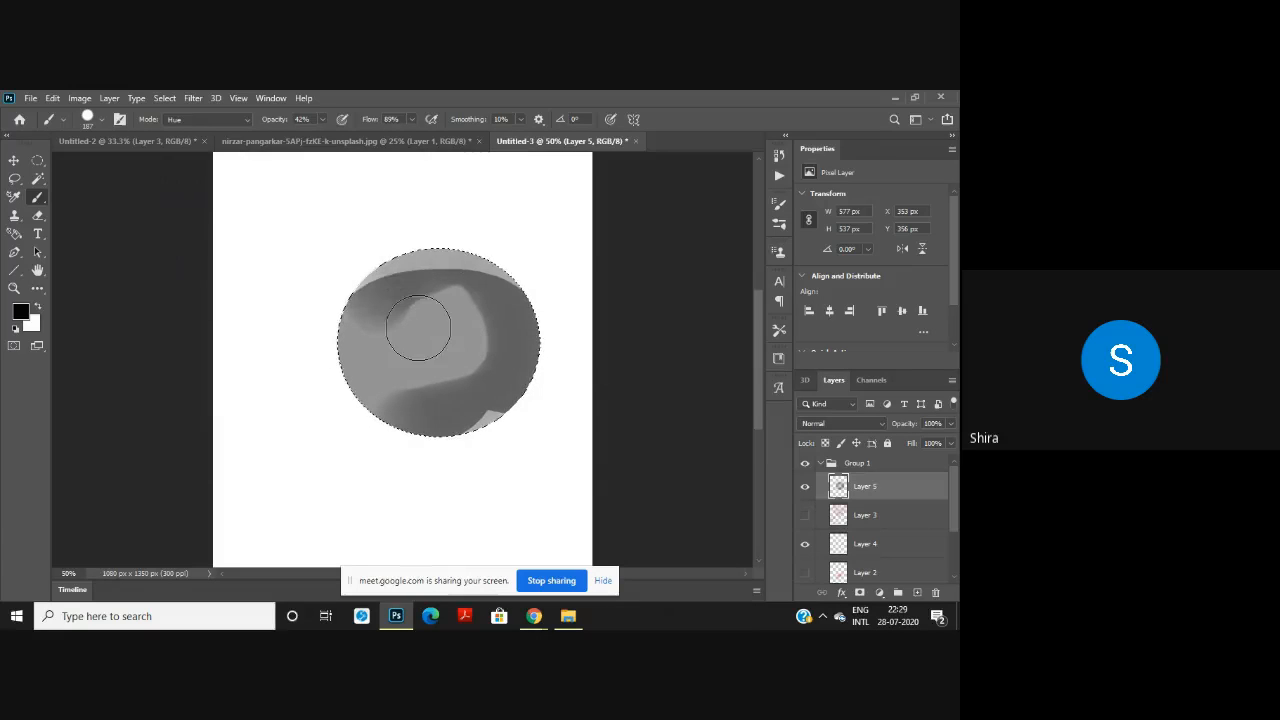
pyautogui.hotkey('ctrl', 'x')
pyautogui.hotkey('ctrl', 'z')
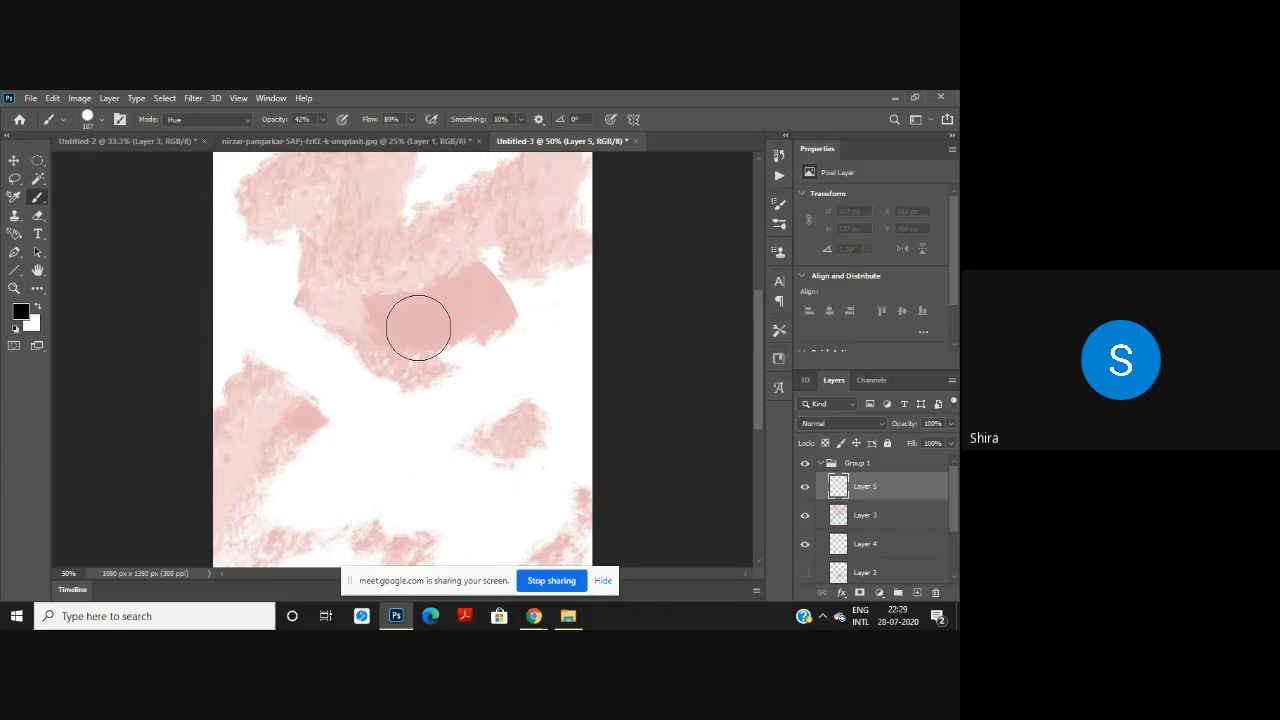
# Step: Add a new layer above Layer 5, hide Layer 3, and select an ellipse about 711 × 613 px
pyautogui.click(918, 594)
pyautogui.click(805, 544)
pyautogui.click(38, 160)
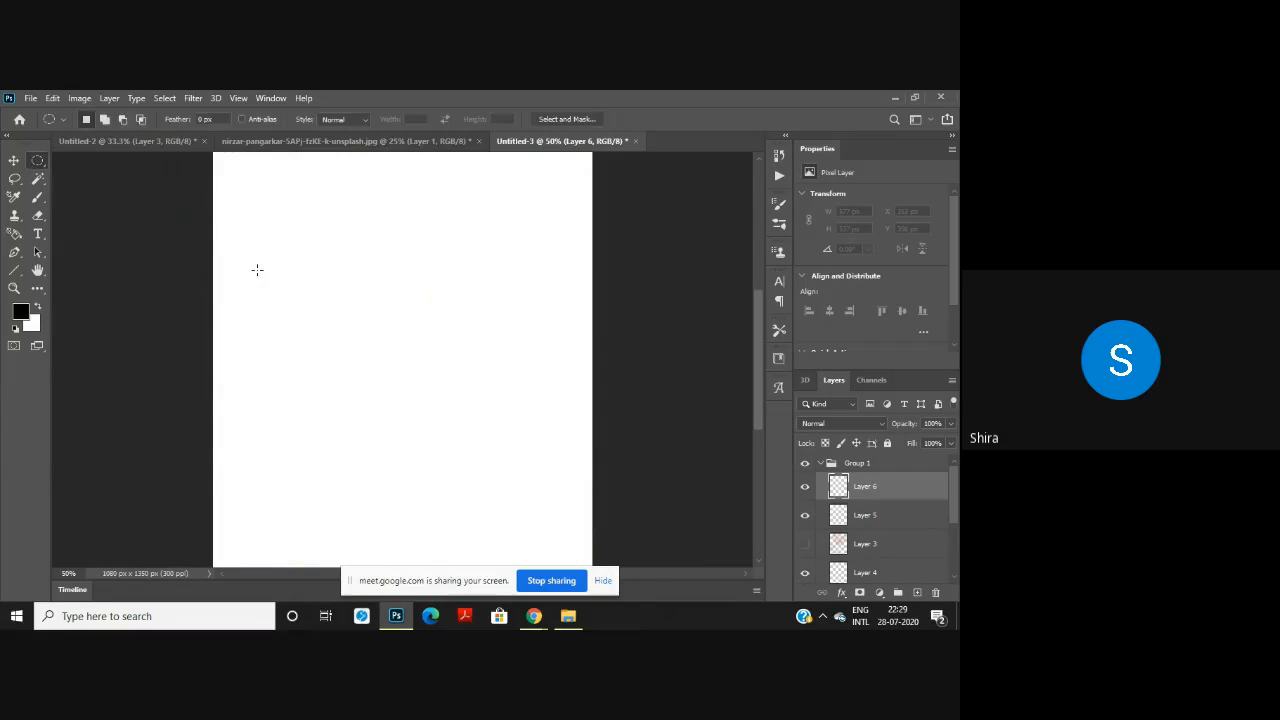
pyautogui.moveTo(260, 269); pyautogui.dragTo(514, 485)
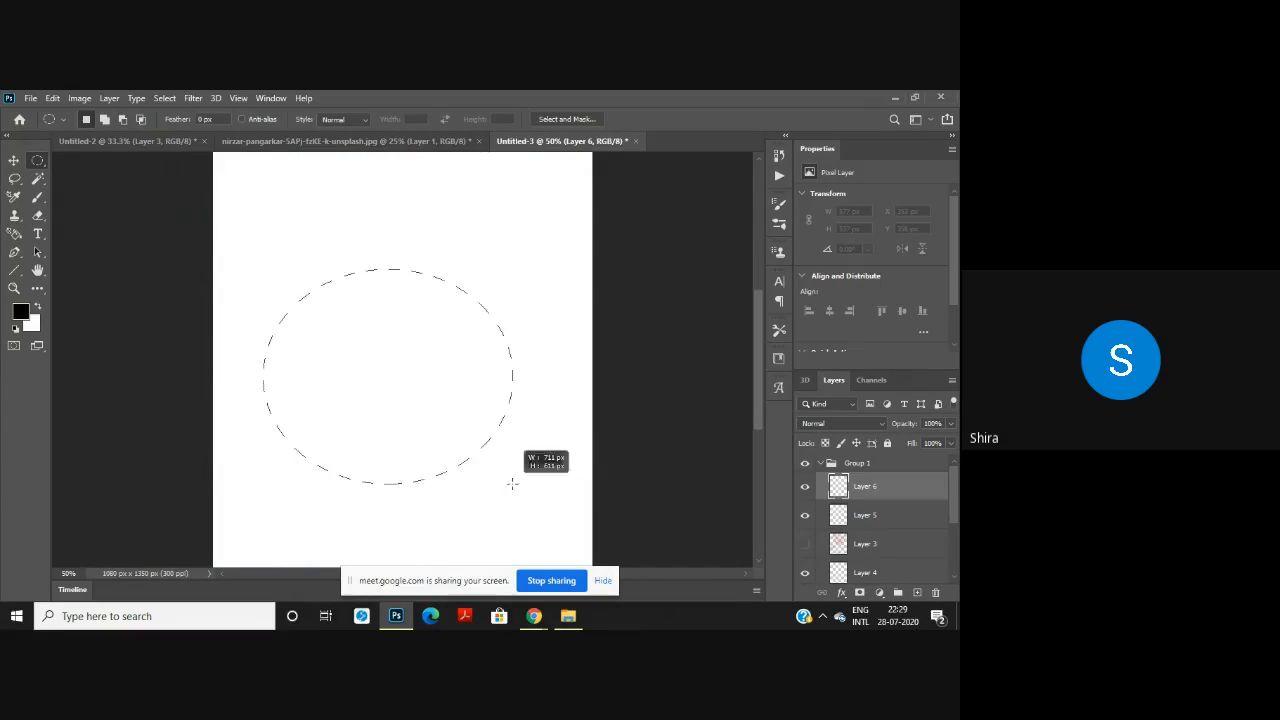
# Step: Paint a black stroke at 89% flow inside the ellipse on Layer 6 and undo it
pyautogui.click(38, 199)
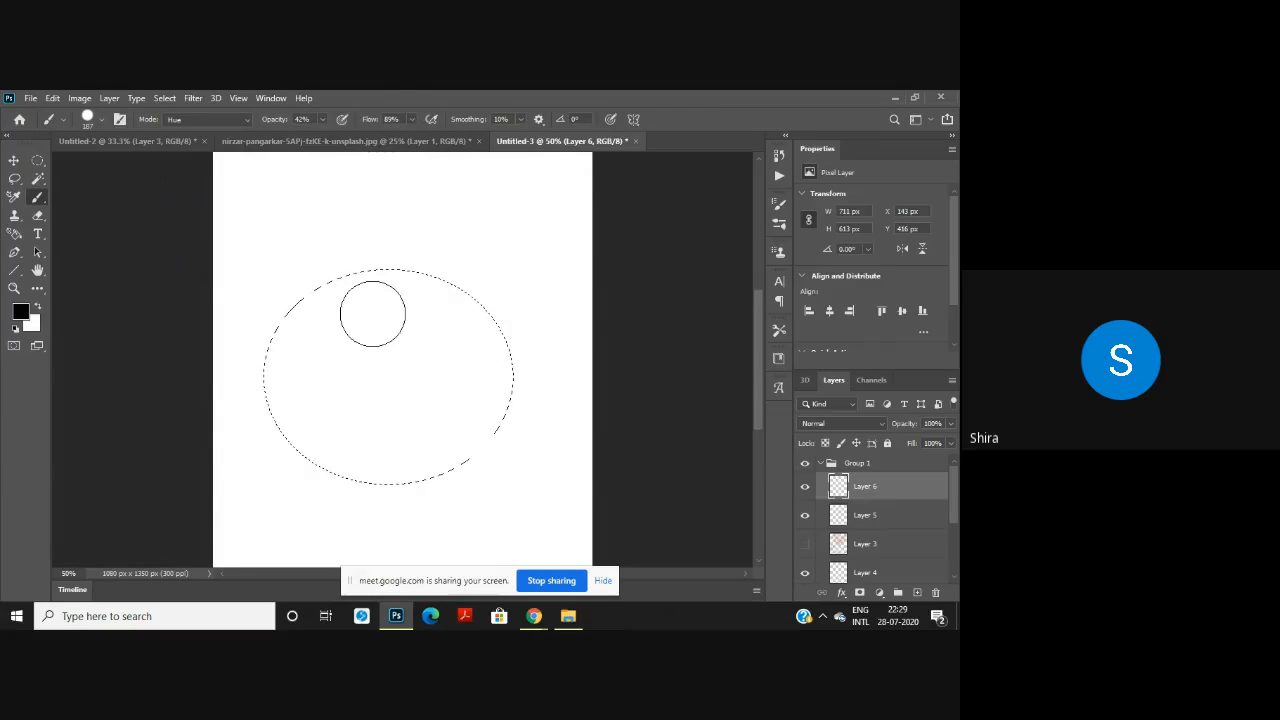
pyautogui.moveTo(372, 313)
pyautogui.mouseDown()
pyautogui.moveTo(419, 288)
pyautogui.moveTo(466, 308)
pyautogui.moveTo(520, 379)
pyautogui.moveTo(480, 433)
pyautogui.moveTo(389, 477)
pyautogui.moveTo(347, 470)
pyautogui.moveTo(315, 388)
pyautogui.moveTo(307, 316)
pyautogui.moveTo(276, 452)
pyautogui.moveTo(375, 385)
pyautogui.moveTo(310, 420)
pyautogui.moveTo(434, 413)
pyautogui.mouseUp()
pyautogui.hotkey('ctrl', 'z')
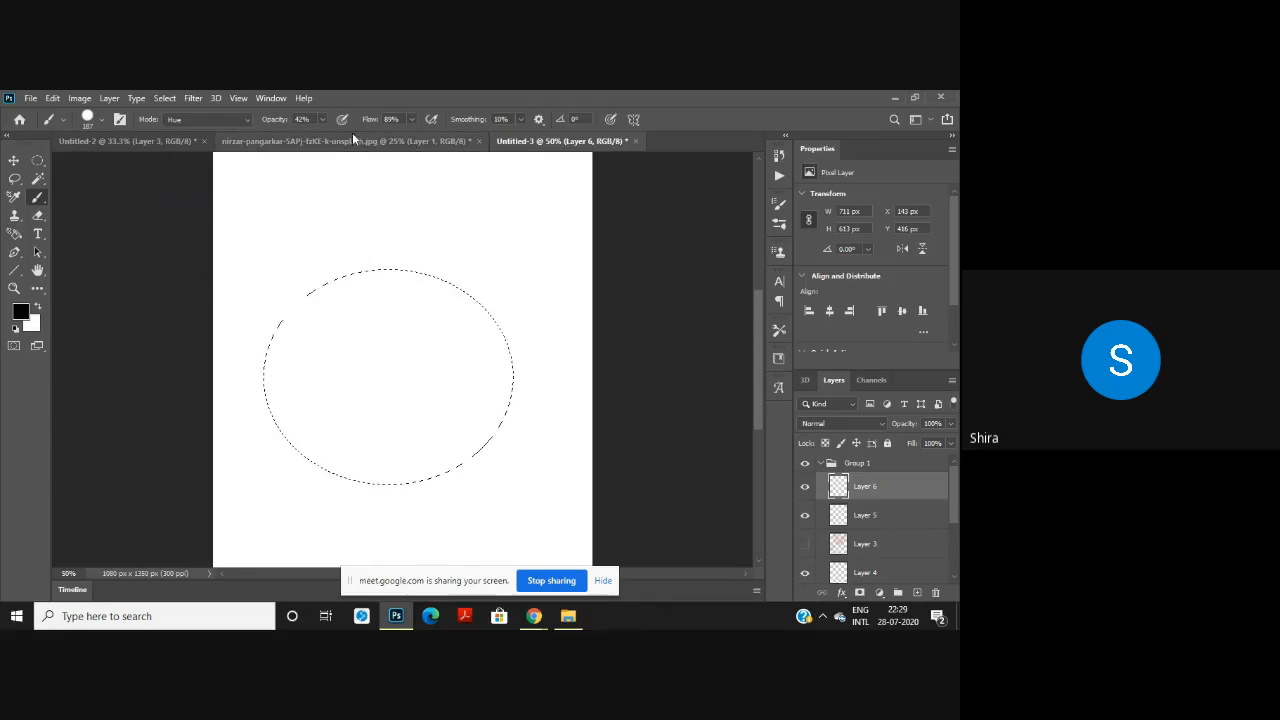
# Step: Set the brush flow to 15% and paint overlapping black strokes inside the elliptical selection on Layer 6
pyautogui.click(411, 119)
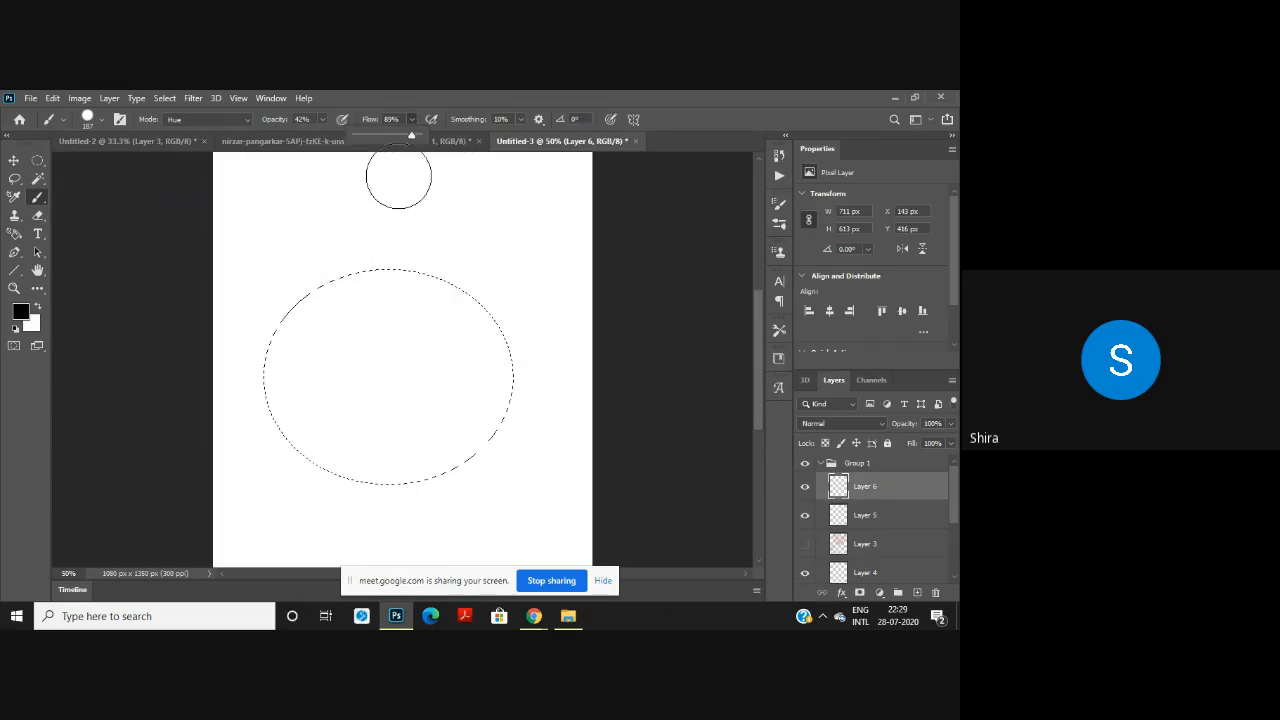
pyautogui.click(364, 134)
pyautogui.moveTo(347, 329); pyautogui.dragTo(443, 319)
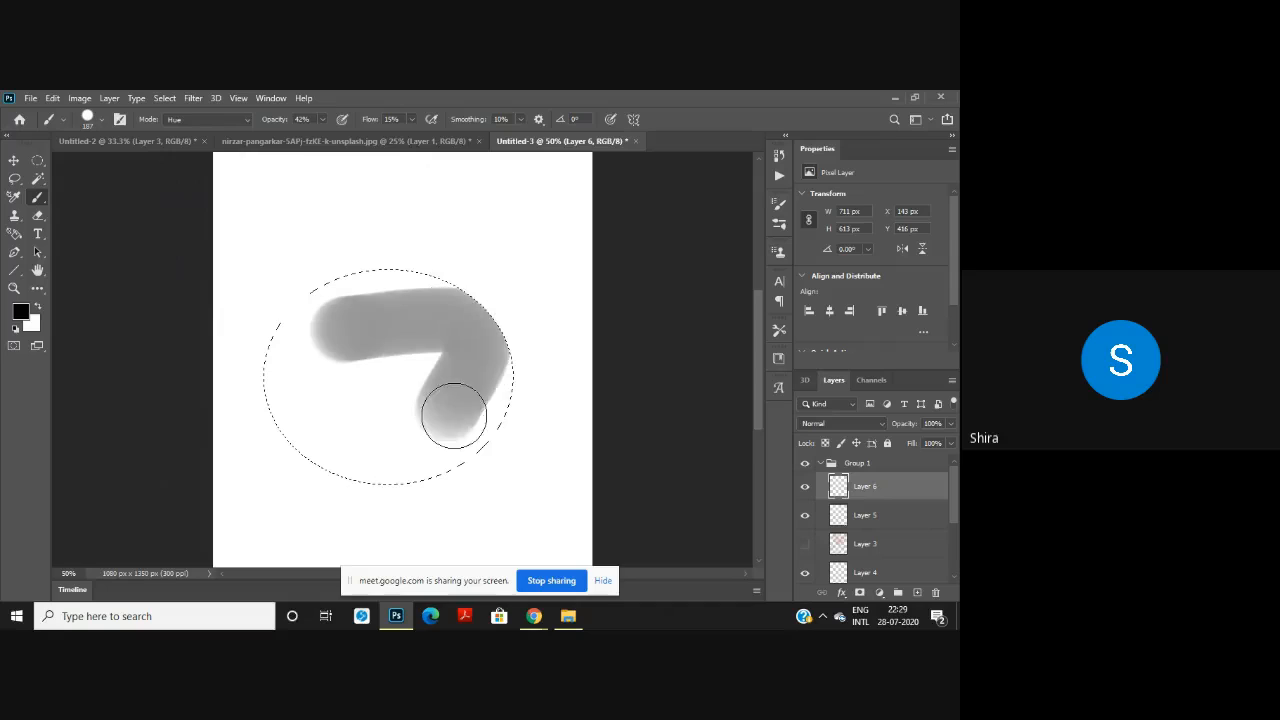
pyautogui.click(288, 459)
# Step: Set the brush flow to 1% and build up faint black strokes in the lower part of the ellipse
pyautogui.click(411, 120)
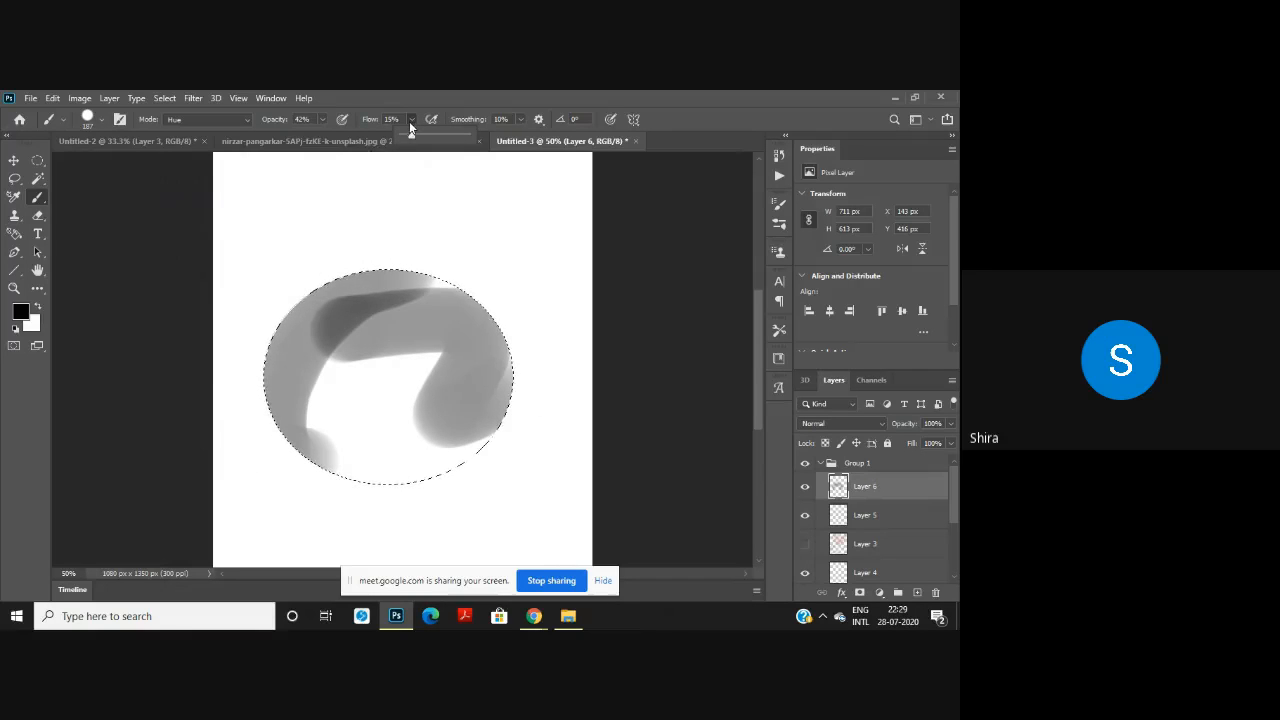
pyautogui.moveTo(409, 134); pyautogui.dragTo(394, 135)
pyautogui.click(413, 121)
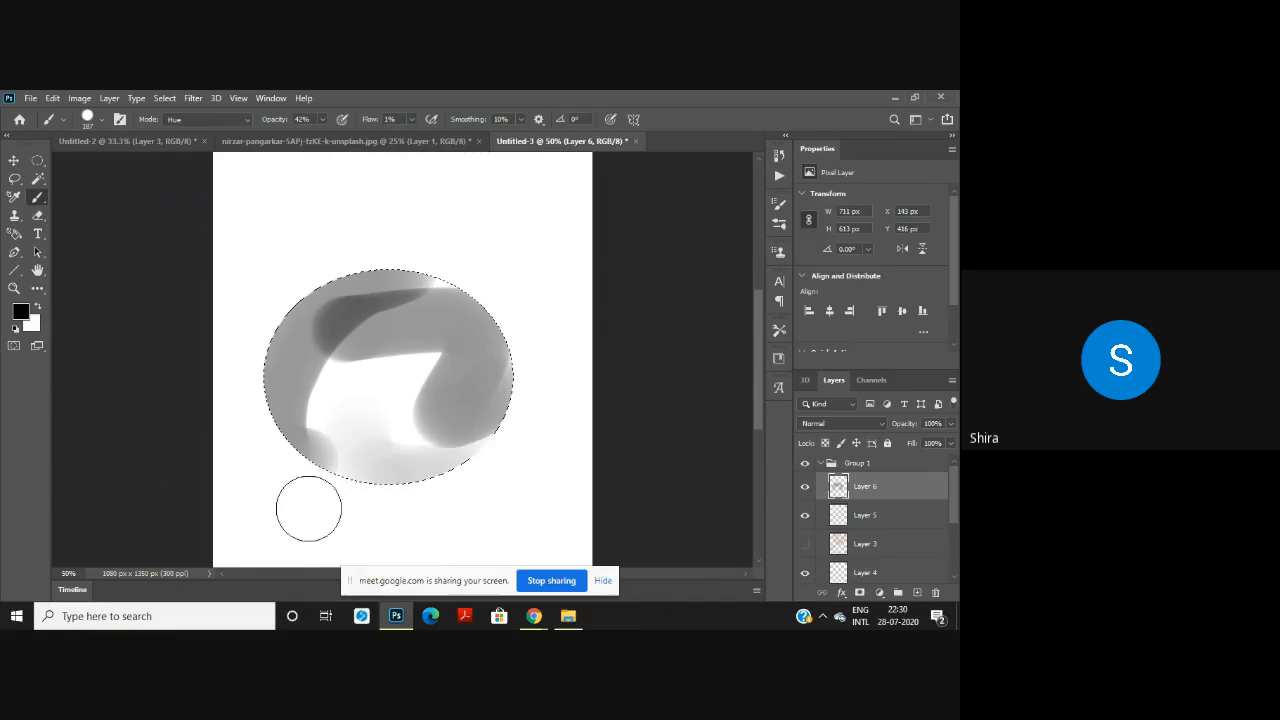
pyautogui.moveTo(309, 508); pyautogui.dragTo(445, 469)
pyautogui.moveTo(368, 479); pyautogui.dragTo(348, 468)
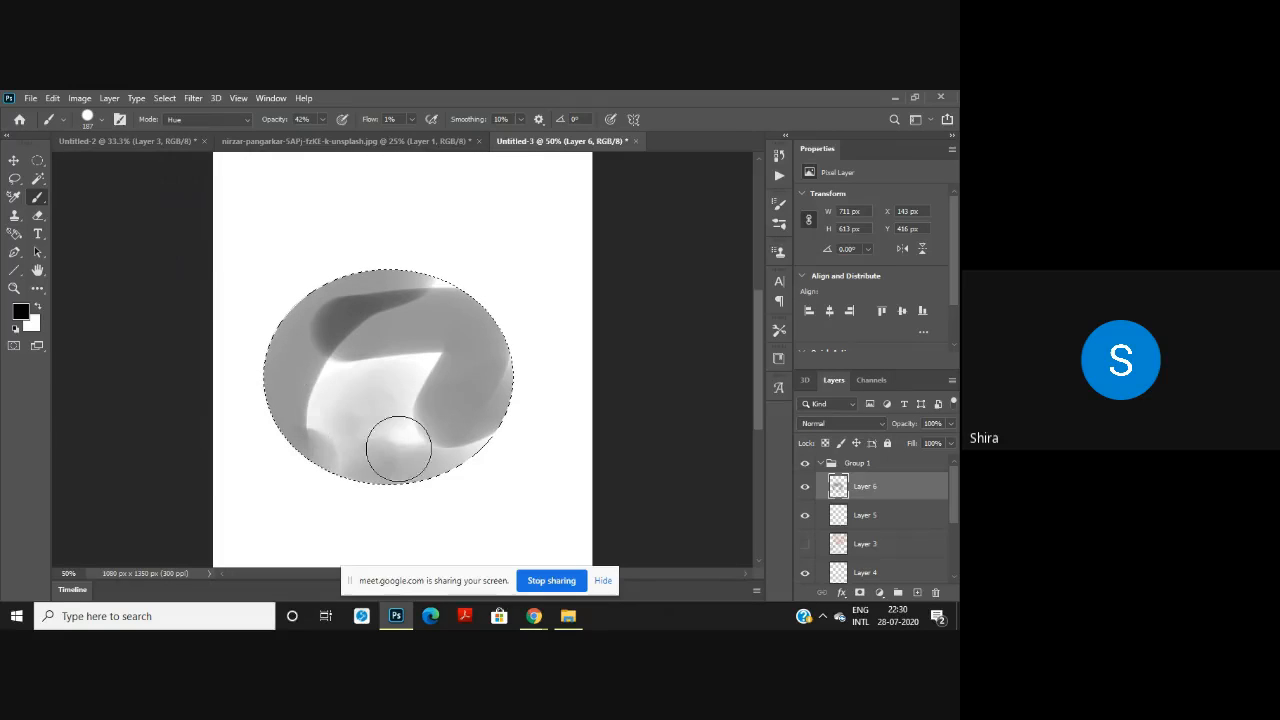
pyautogui.moveTo(399, 449)
pyautogui.mouseDown()
pyautogui.moveTo(441, 434)
pyautogui.moveTo(176, 427)
pyautogui.moveTo(375, 342)
pyautogui.moveTo(442, 495)
pyautogui.mouseUp()
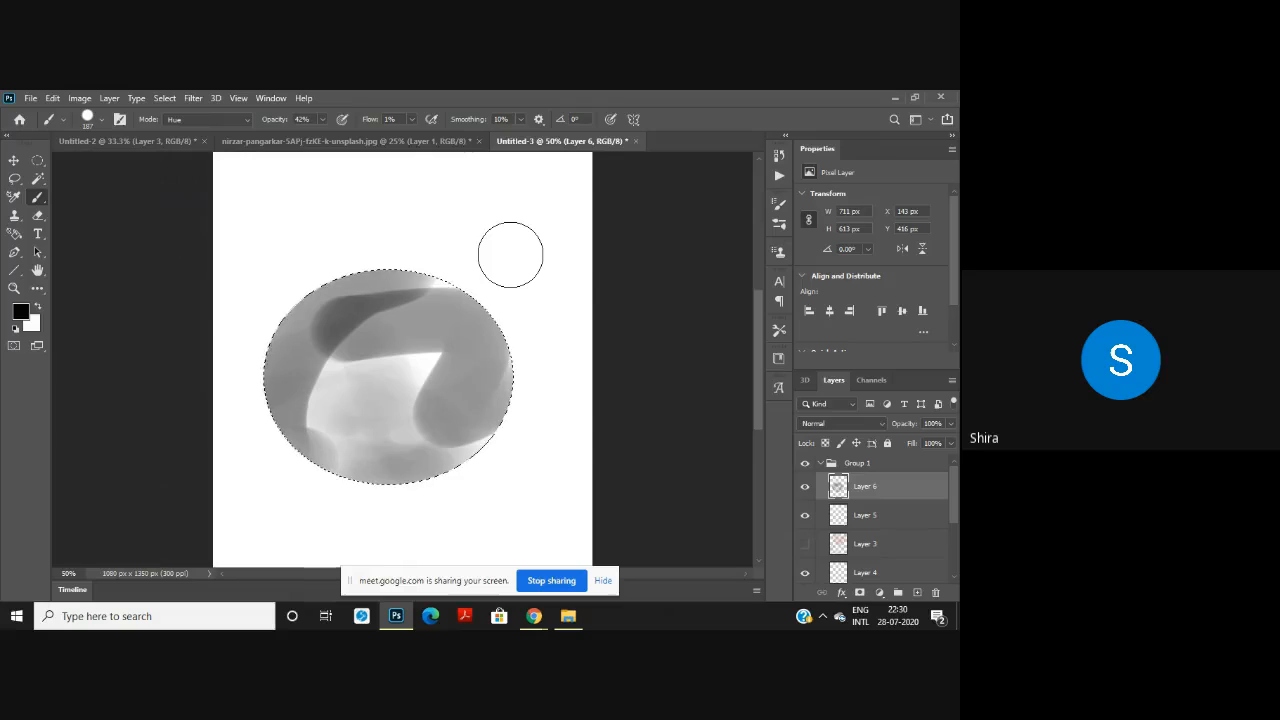
# Step: Undo the painting and the ellipse selection, restore a blank Layer 6, and hide Layer 3
pyautogui.hotkey('ctrl', 'z')
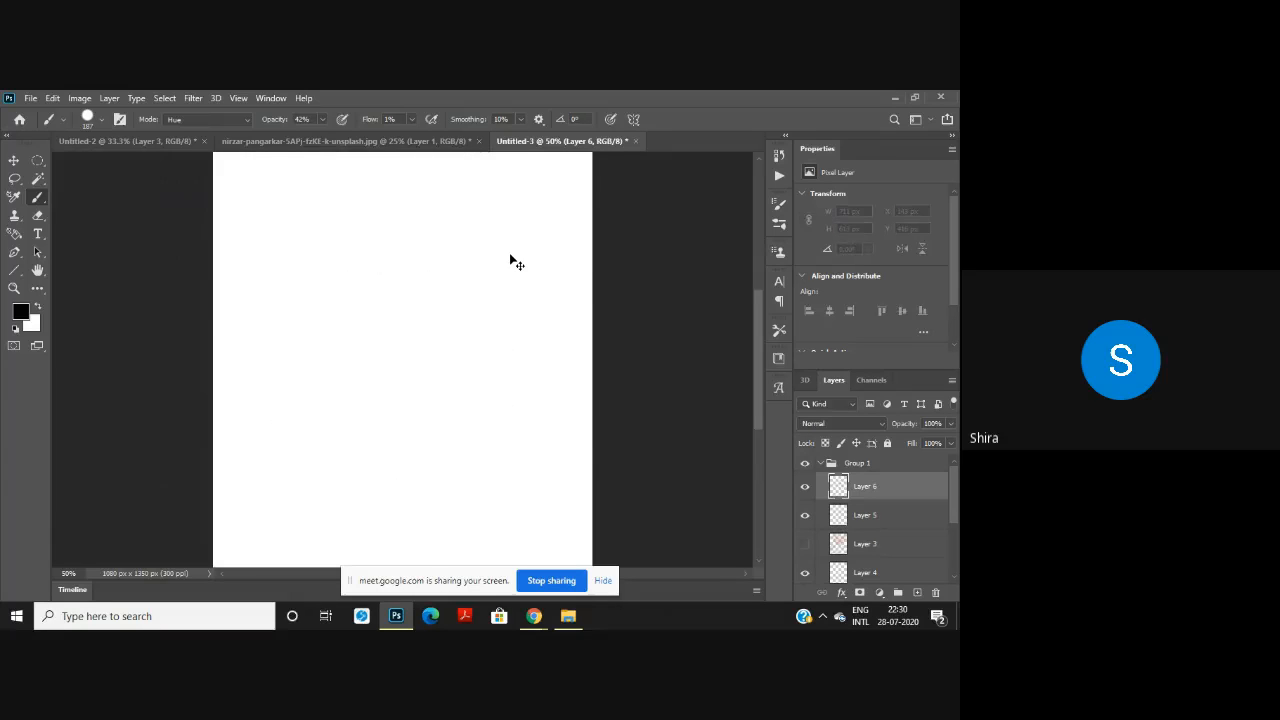
pyautogui.click(918, 594)
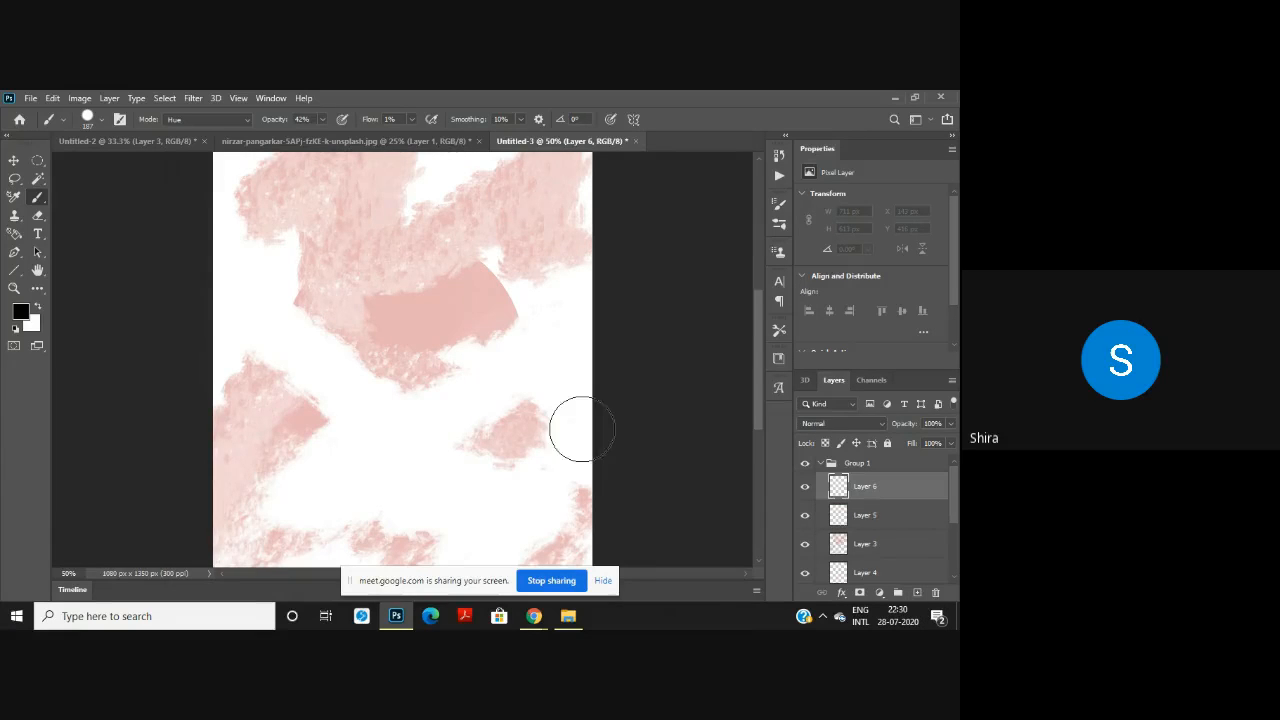
pyautogui.click(805, 544)
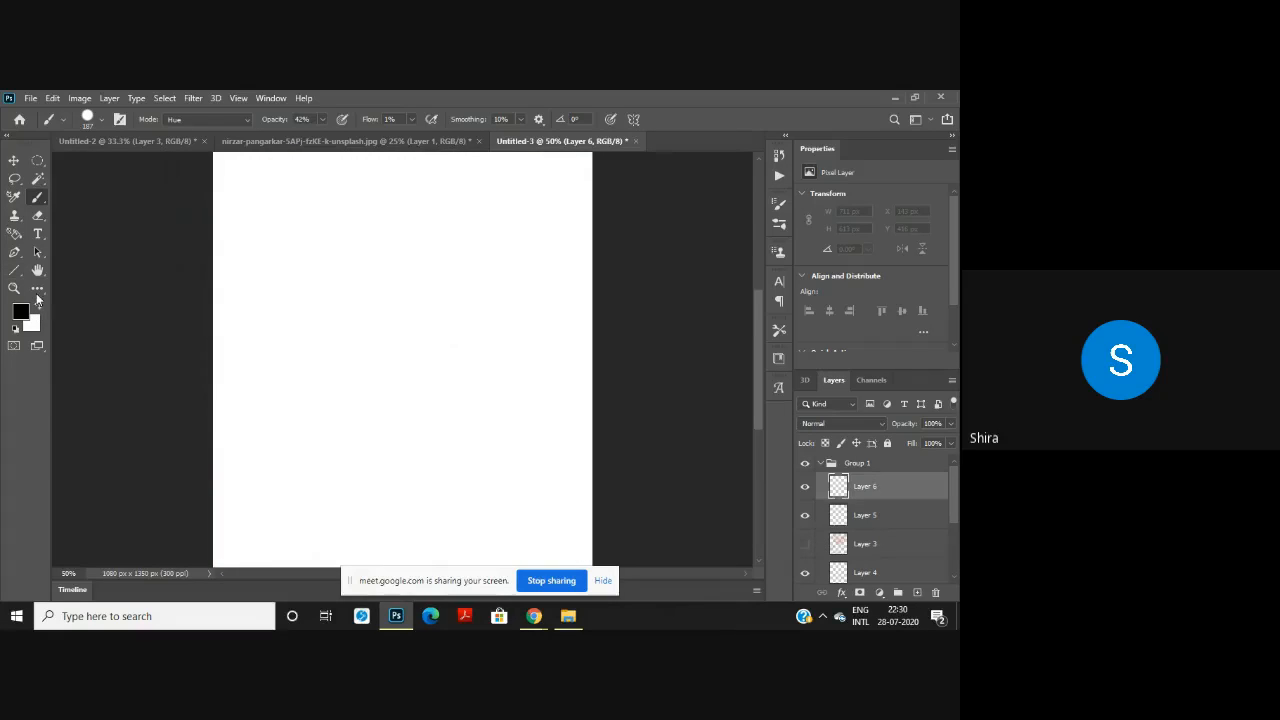
# Step: Activate the Crop Tool from the additional tools for the Untitled-3 document
pyautogui.click(37, 291)
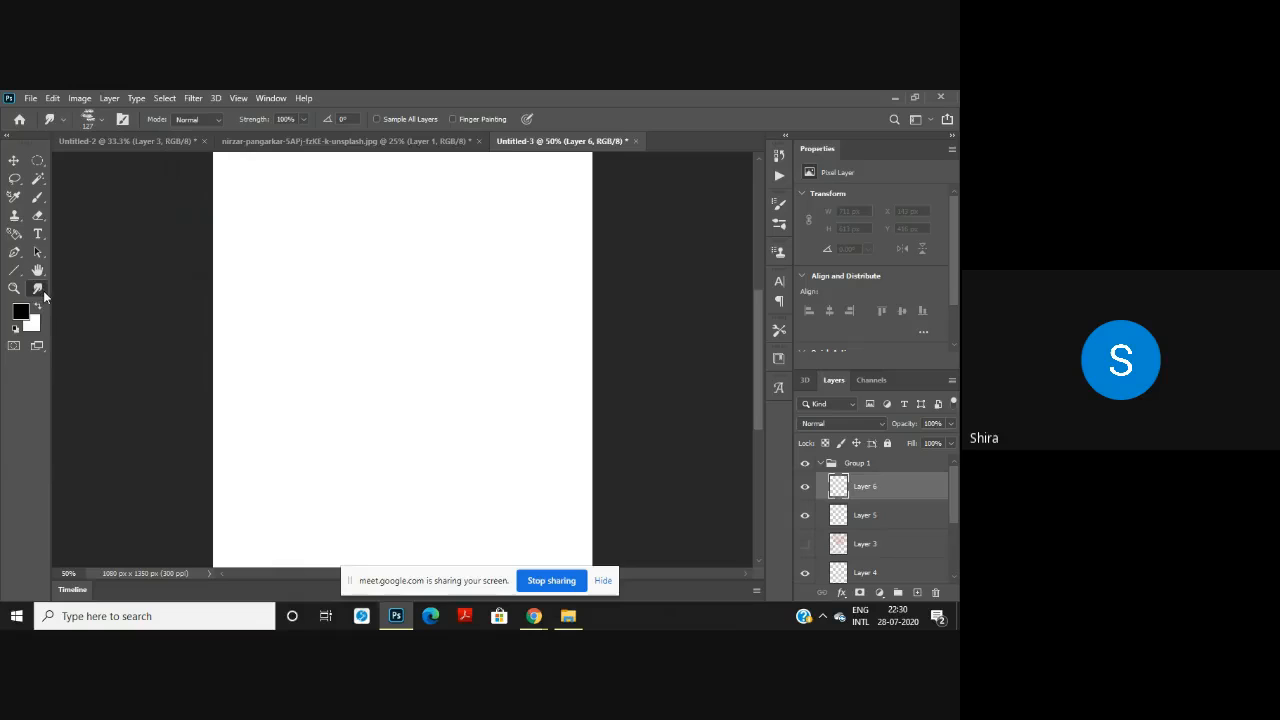
pyautogui.rightClick(43, 290)
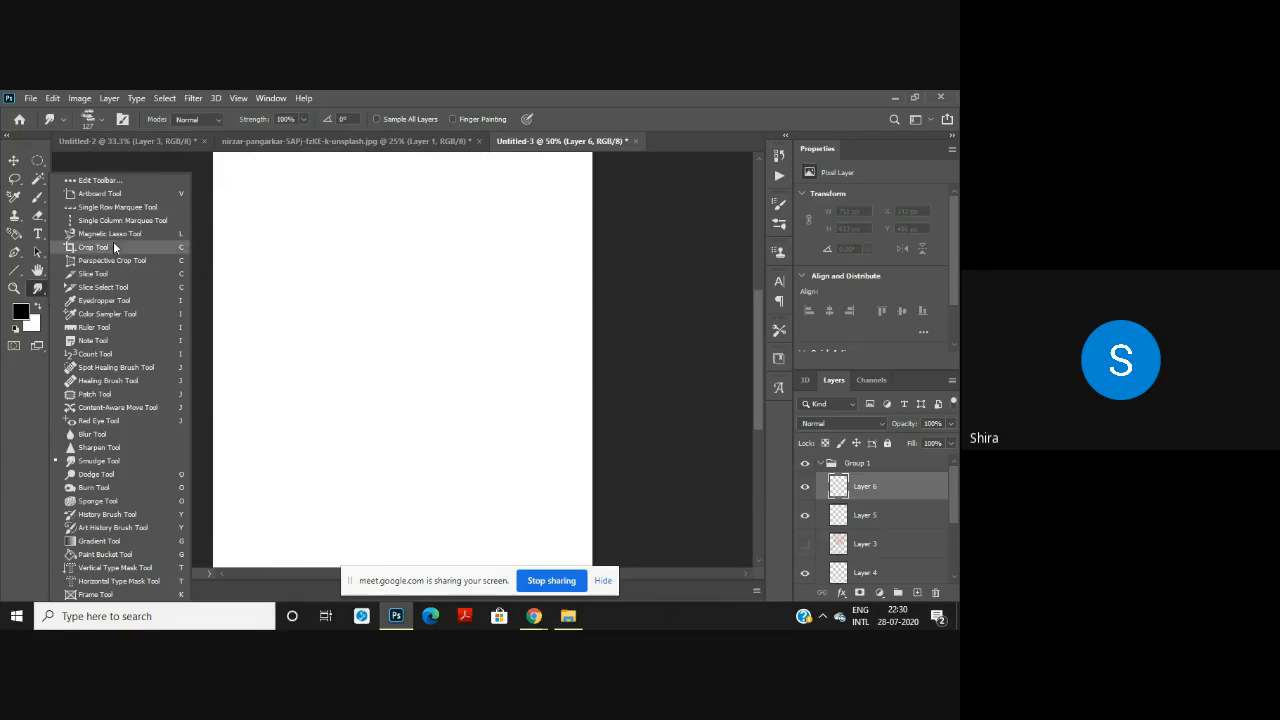
pyautogui.rightClick(42, 293)
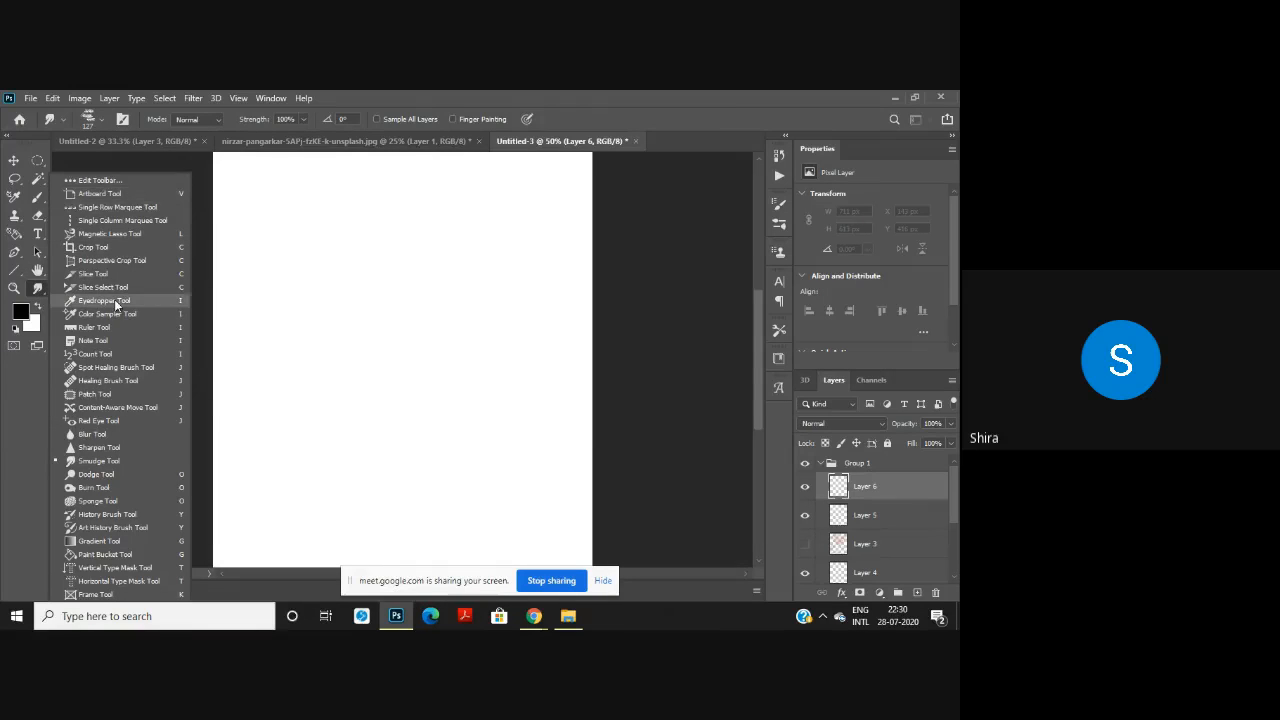
pyautogui.click(95, 247)
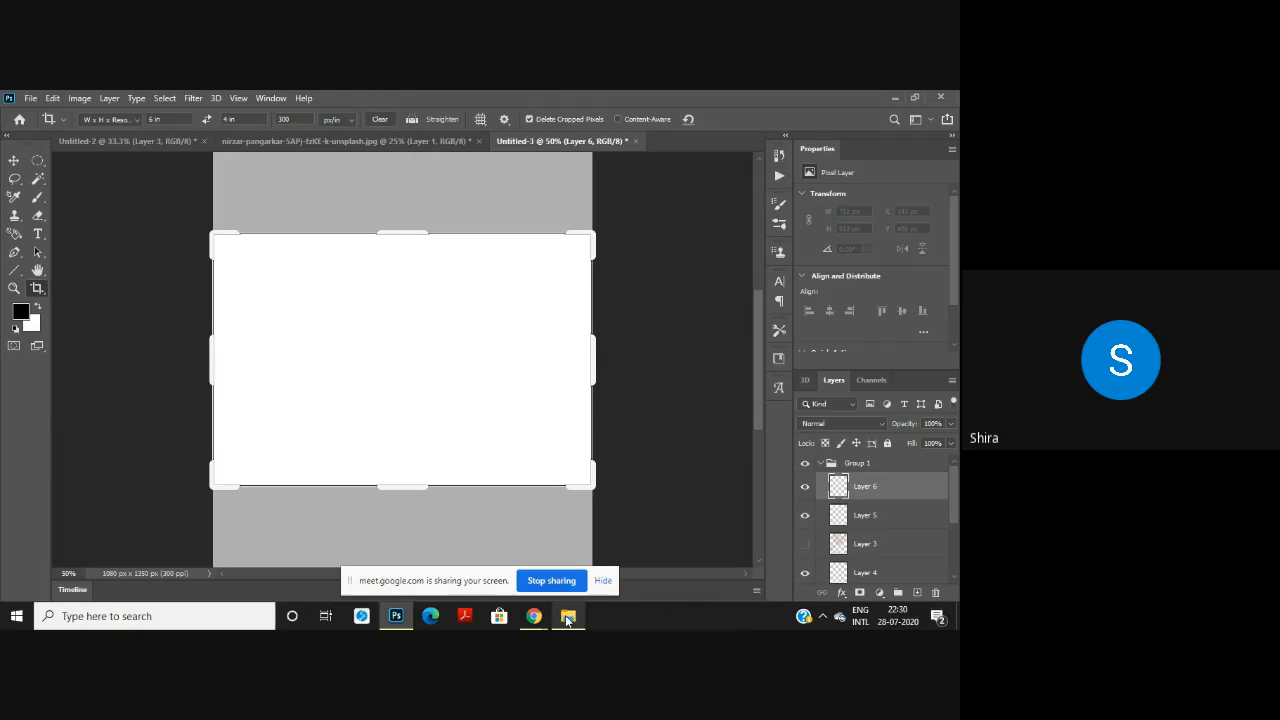
# Step: Place the orange-leaves JPG from the unsplash photos folder into the Untitled-3 document
pyautogui.click(567, 617)
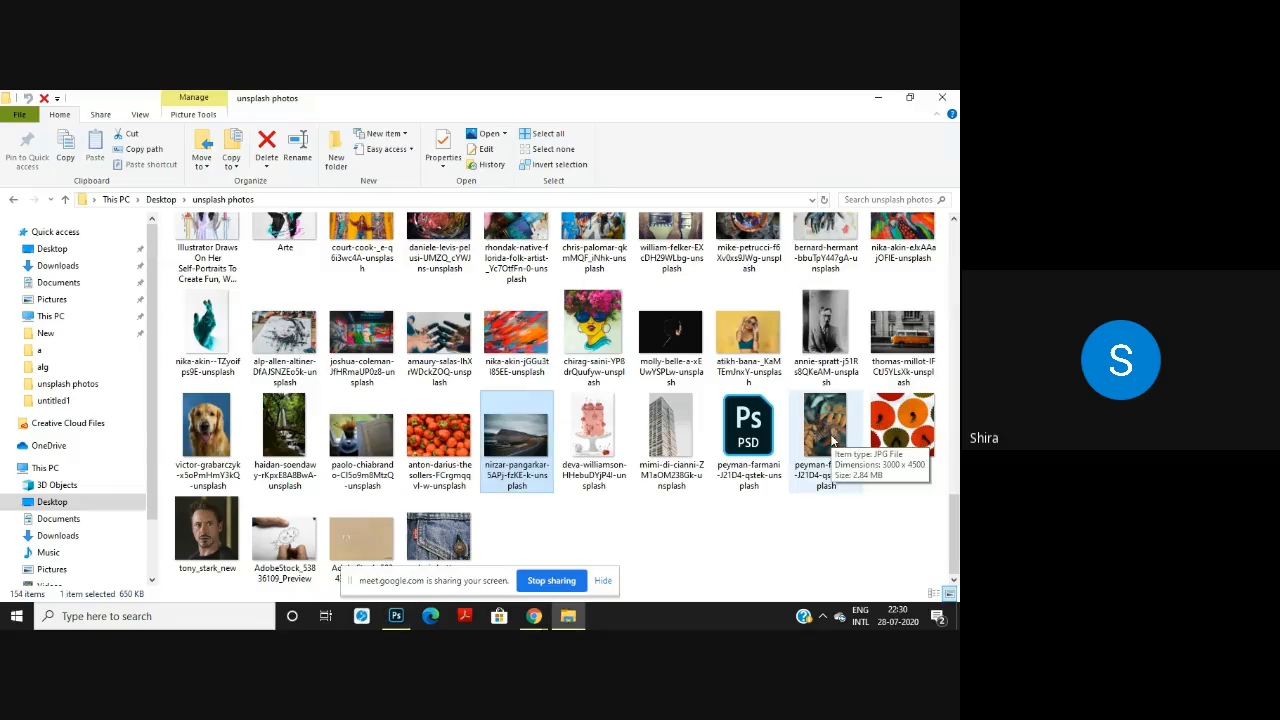
pyautogui.click(828, 438)
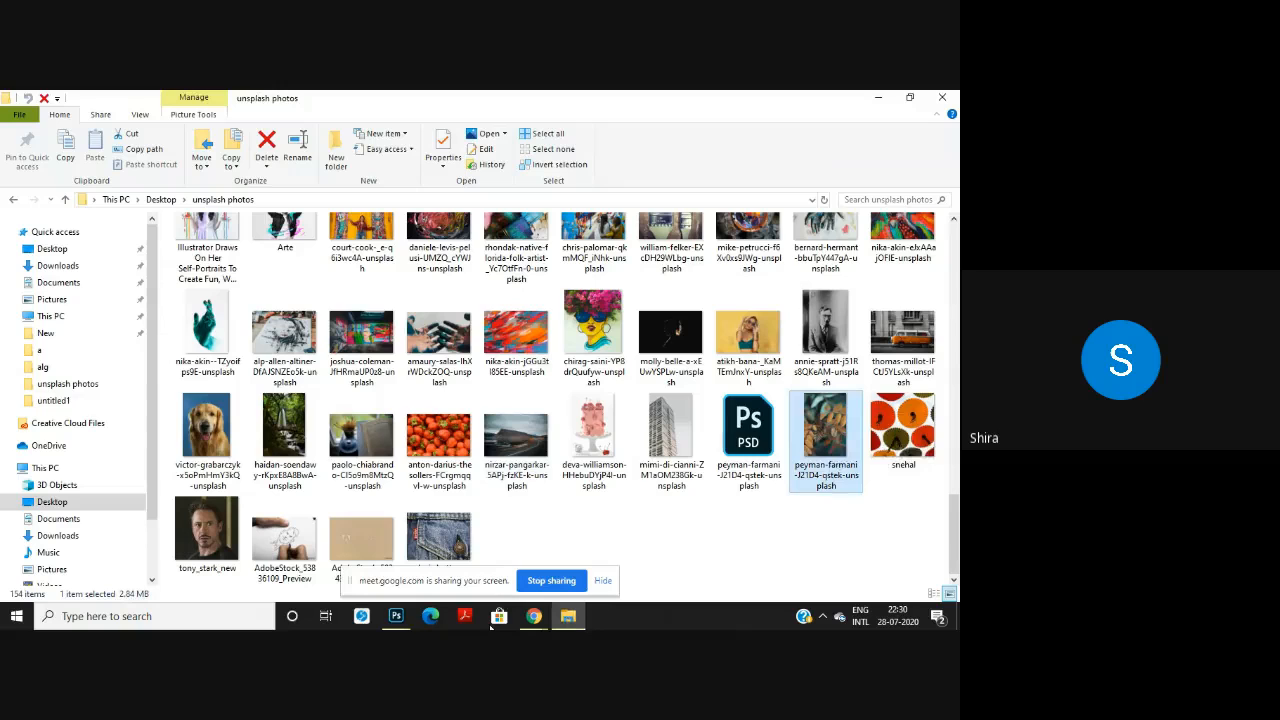
pyautogui.click(396, 616)
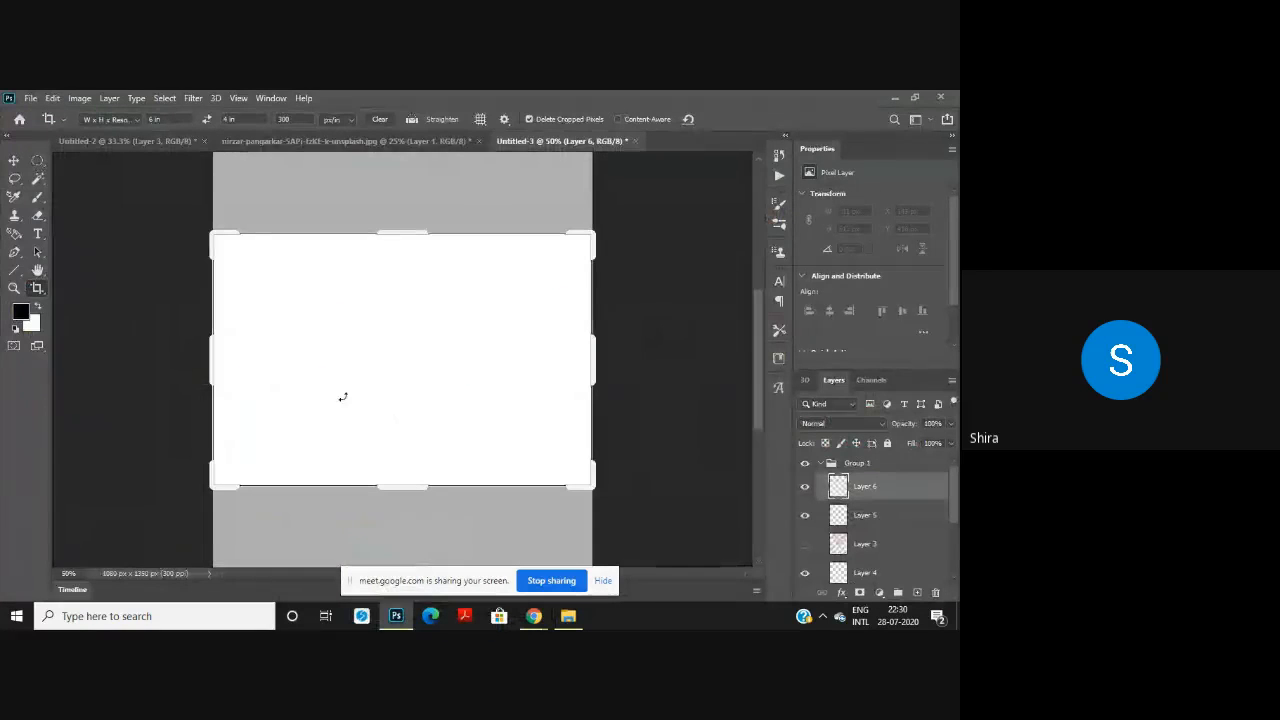
pyautogui.moveTo(343, 397); pyautogui.dragTo(421, 349)
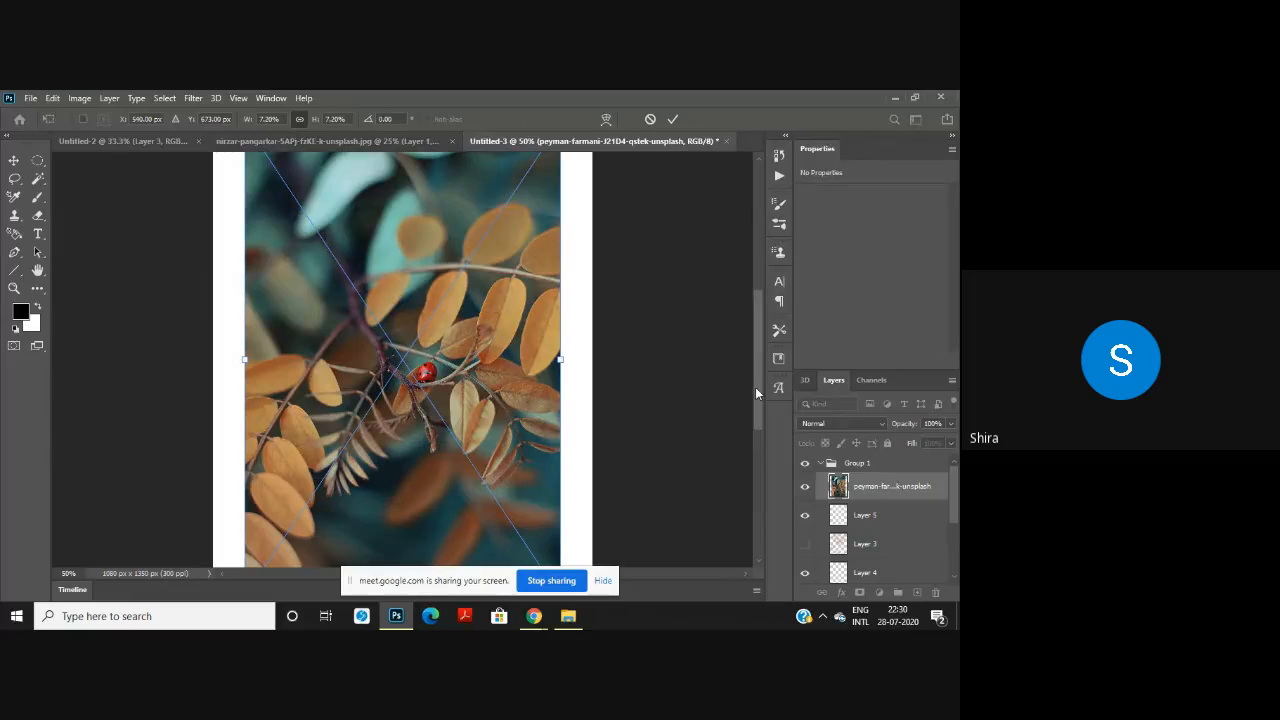
pyautogui.moveTo(755, 387); pyautogui.dragTo(757, 362)
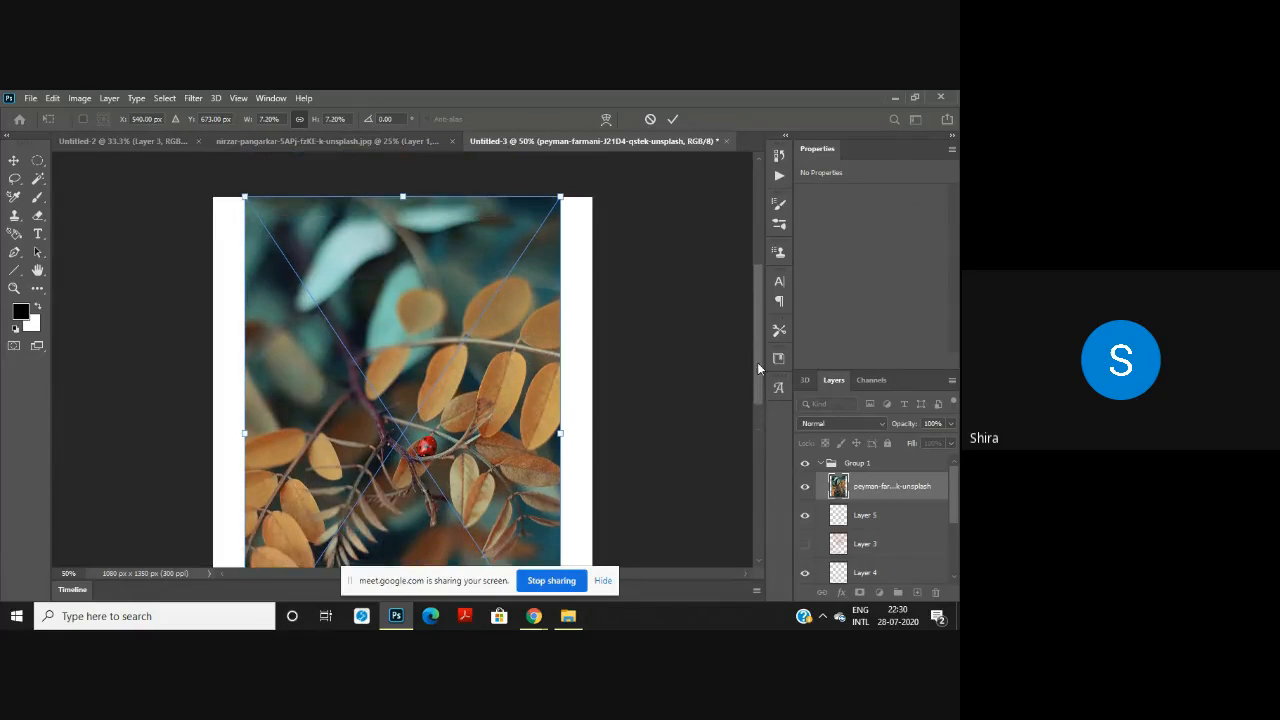
# Step: Start cropping the leaves photo at 6 x 4 in, 300 px/in, undo moving the image, and shrink the frame to the photo's width
pyautogui.click(37, 288)
pyautogui.click(100, 247)
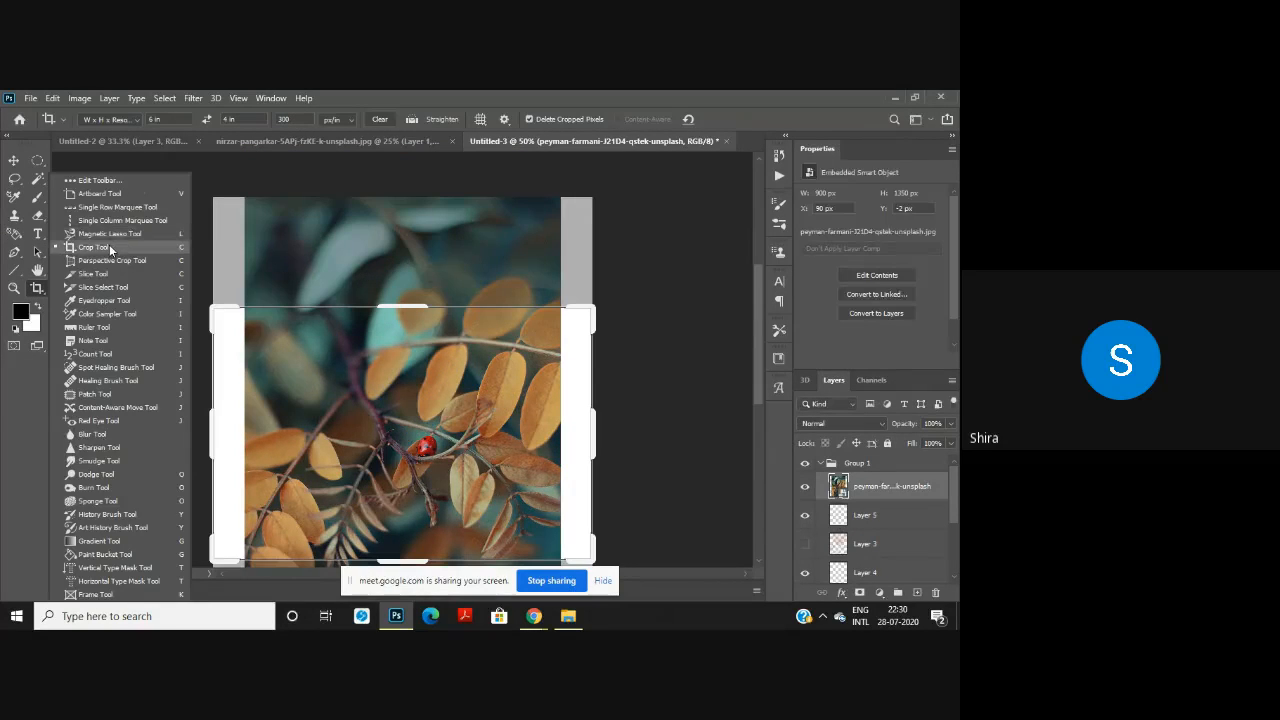
pyautogui.moveTo(380, 358); pyautogui.dragTo(385, 355)
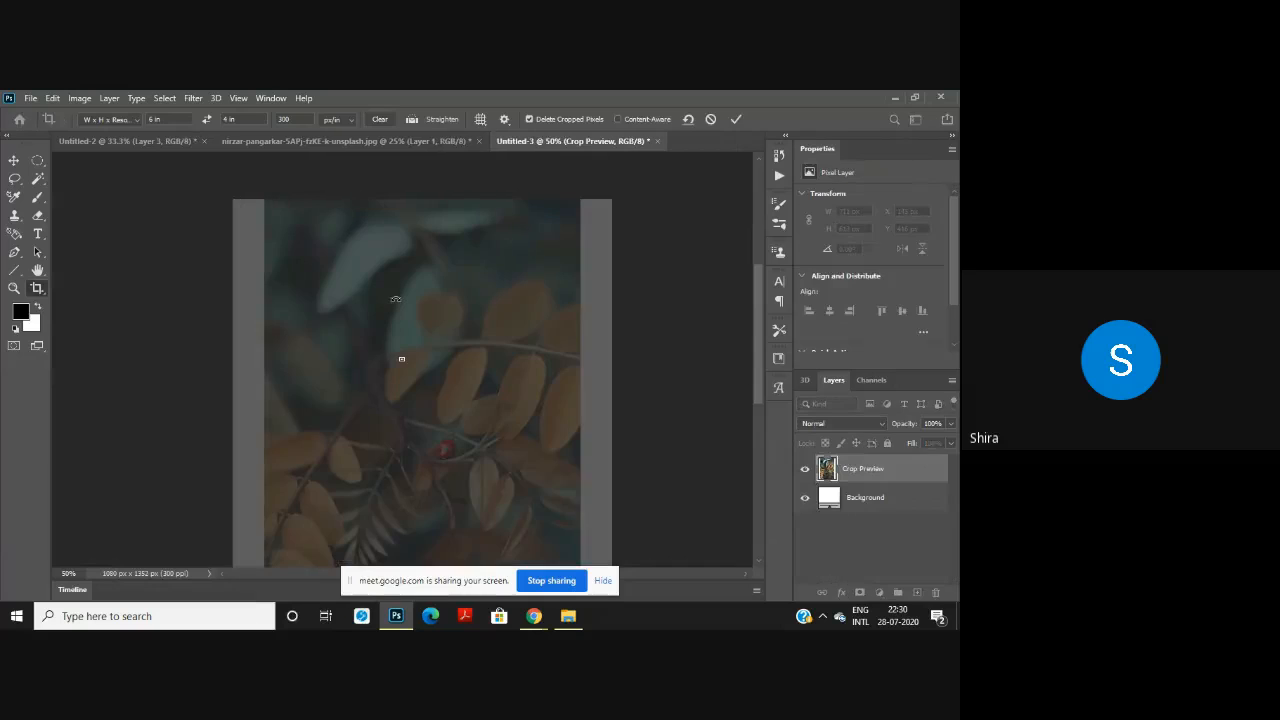
pyautogui.hotkey('ctrl', 'z')
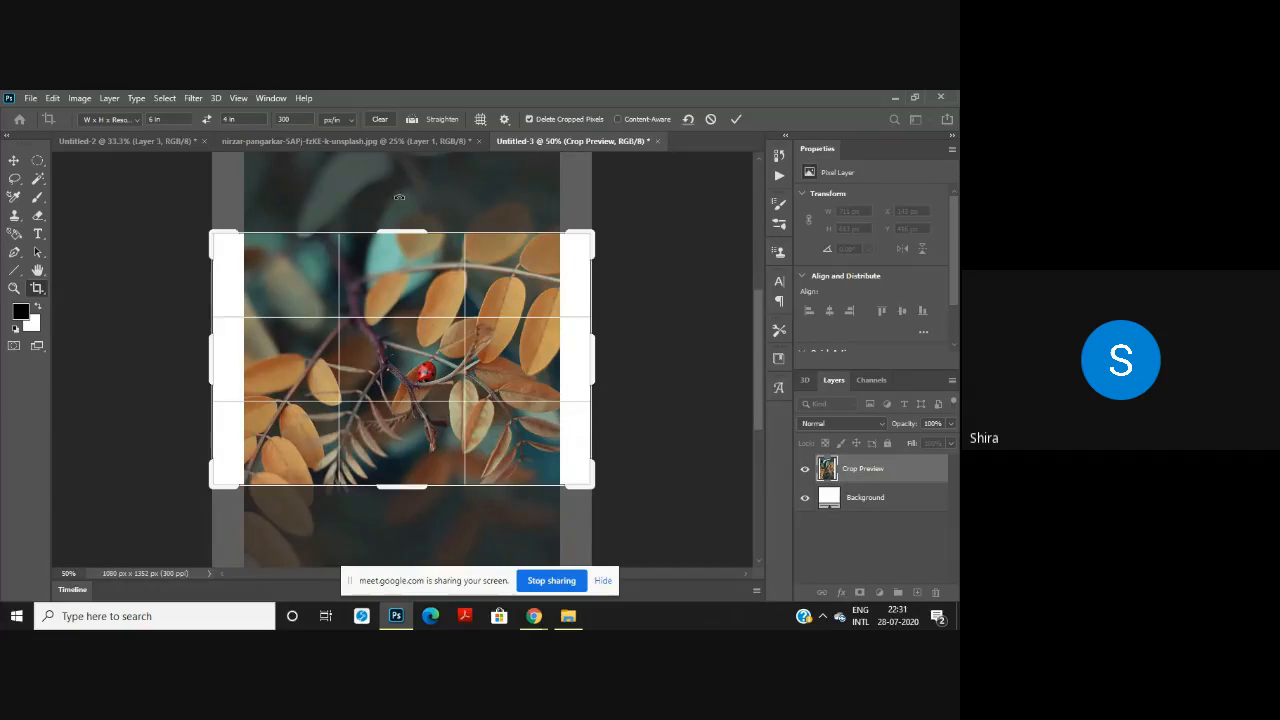
pyautogui.moveTo(401, 232)
pyautogui.mouseDown()
pyautogui.moveTo(404, 190)
pyautogui.moveTo(412, 271)
pyautogui.moveTo(408, 254)
pyautogui.mouseUp()
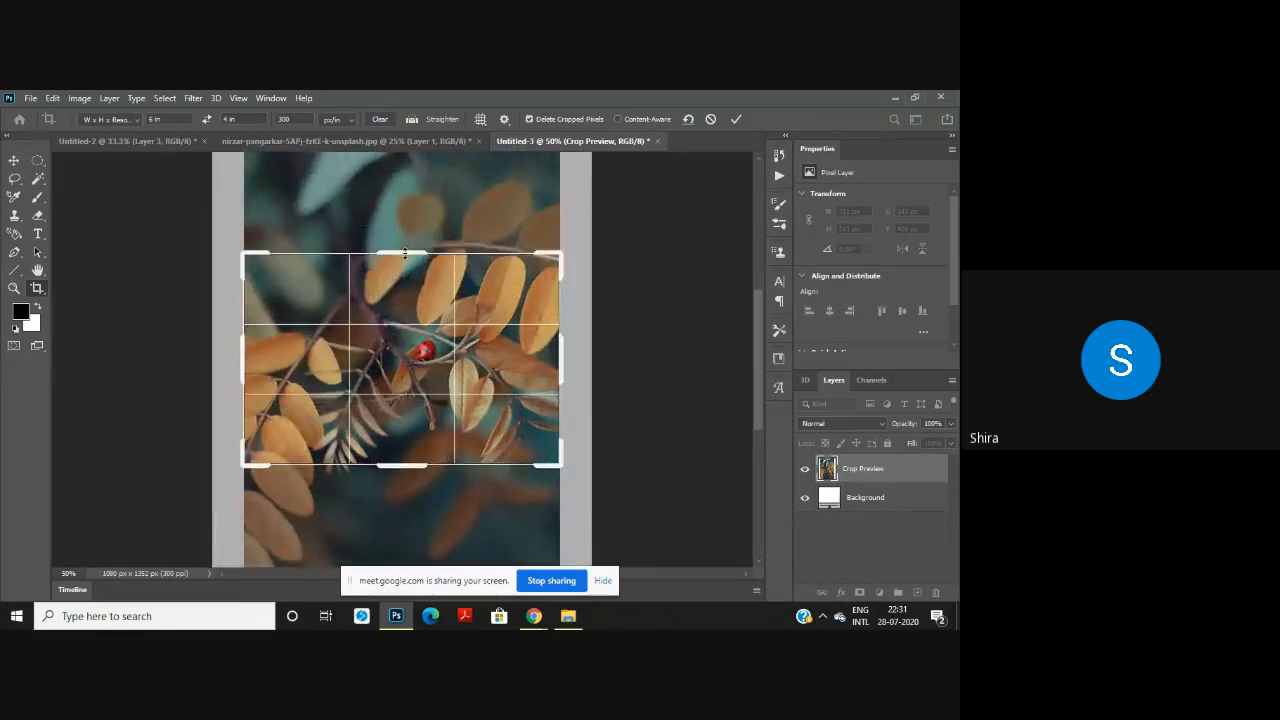
# Step: Switch the crop frame on the leaves photo to the Original Ratio preset
pyautogui.click(134, 120)
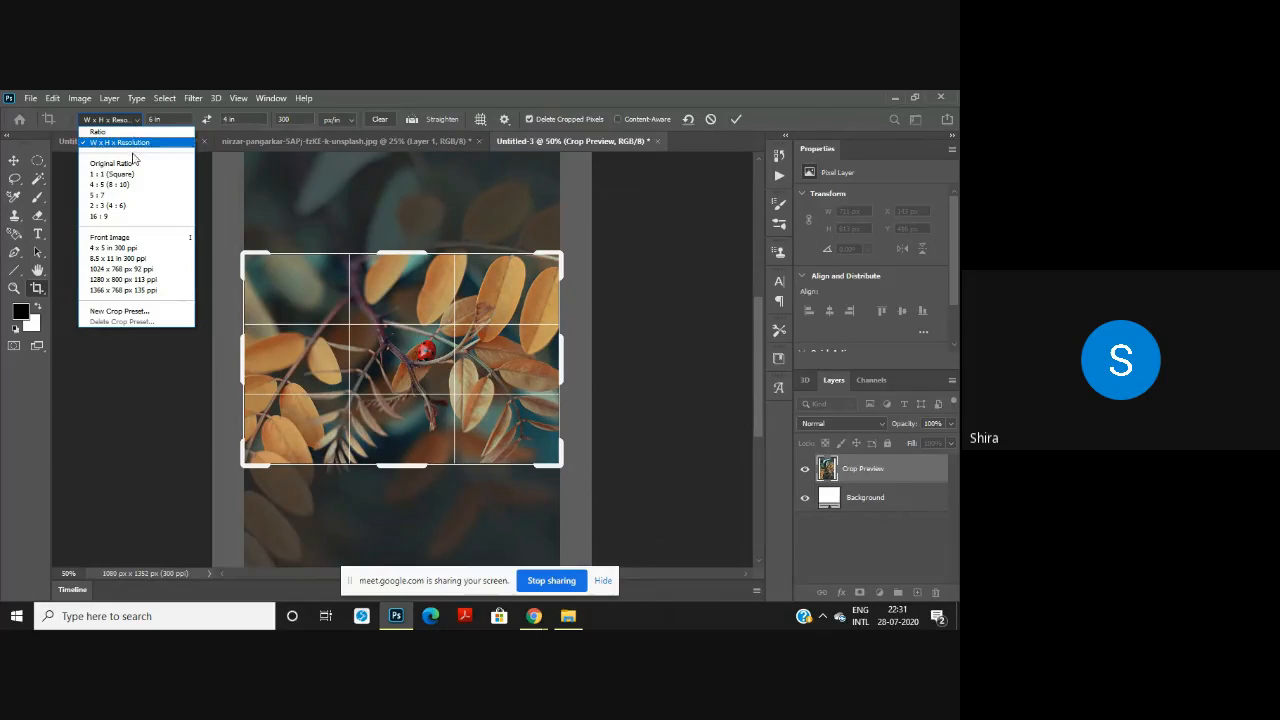
pyautogui.click(133, 163)
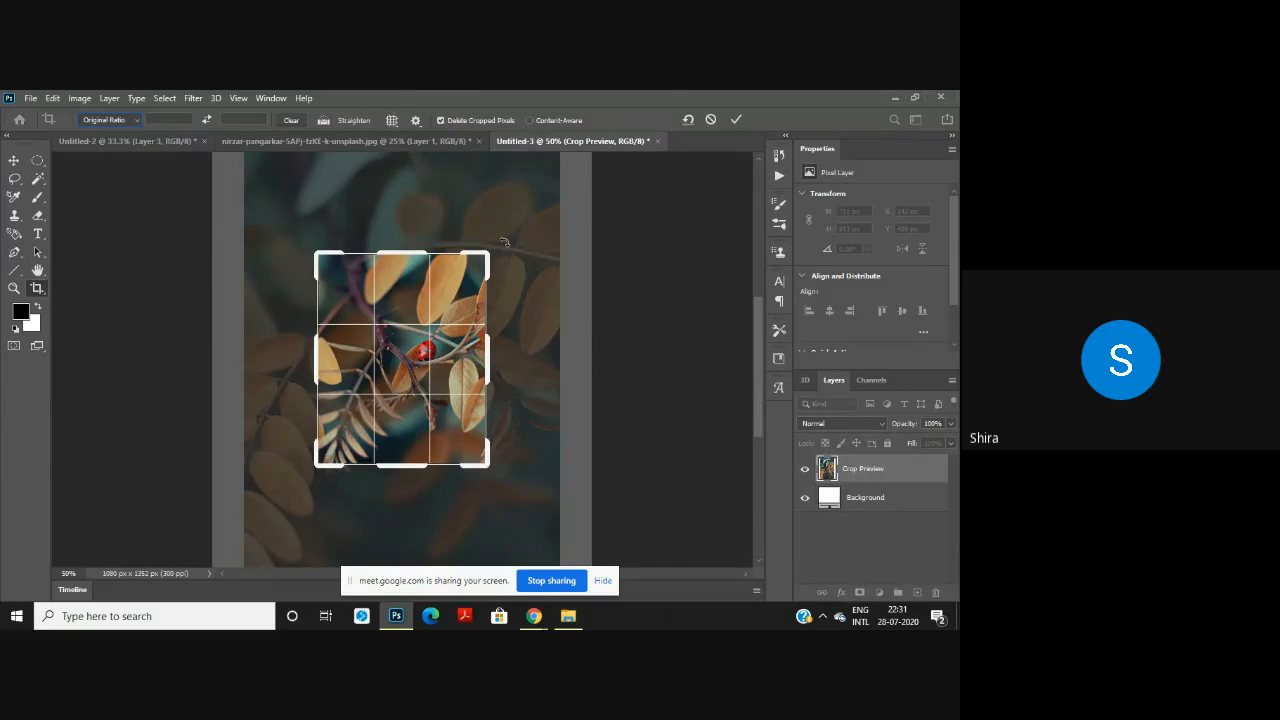
pyautogui.moveTo(756, 335); pyautogui.dragTo(758, 270)
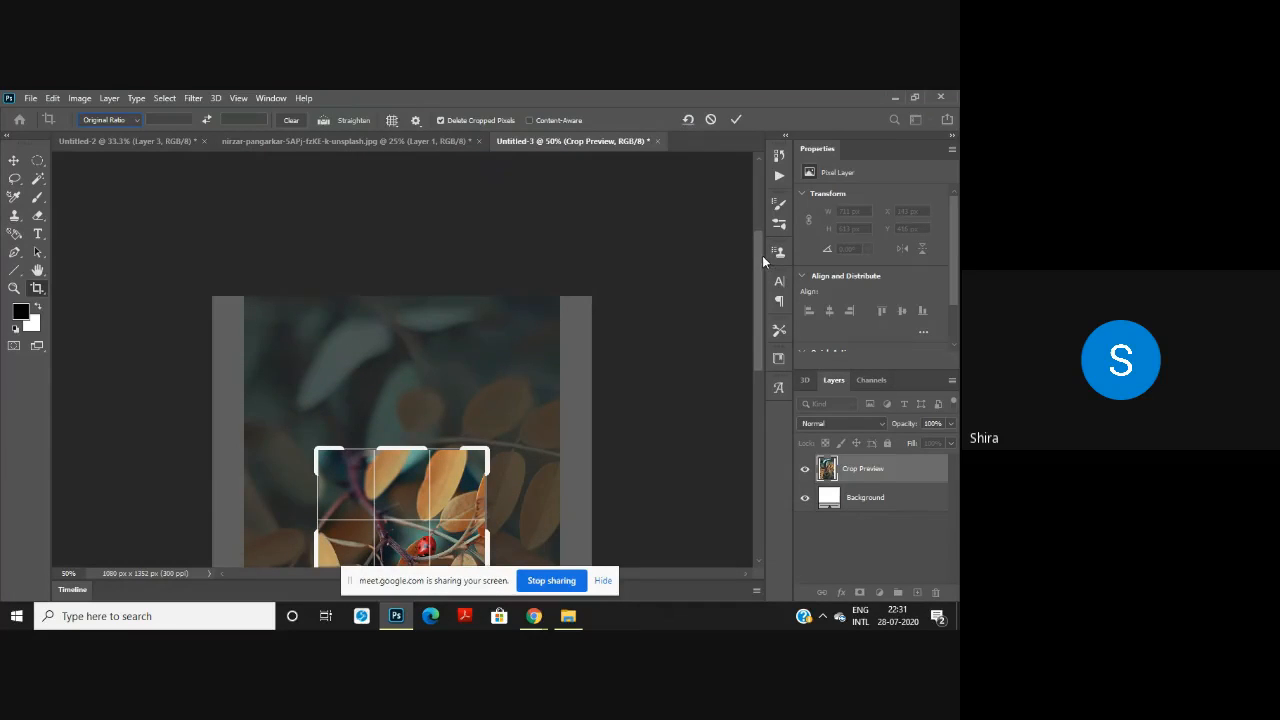
pyautogui.moveTo(762, 255)
pyautogui.mouseDown()
pyautogui.moveTo(765, 285)
pyautogui.moveTo(562, 371)
pyautogui.mouseUp()
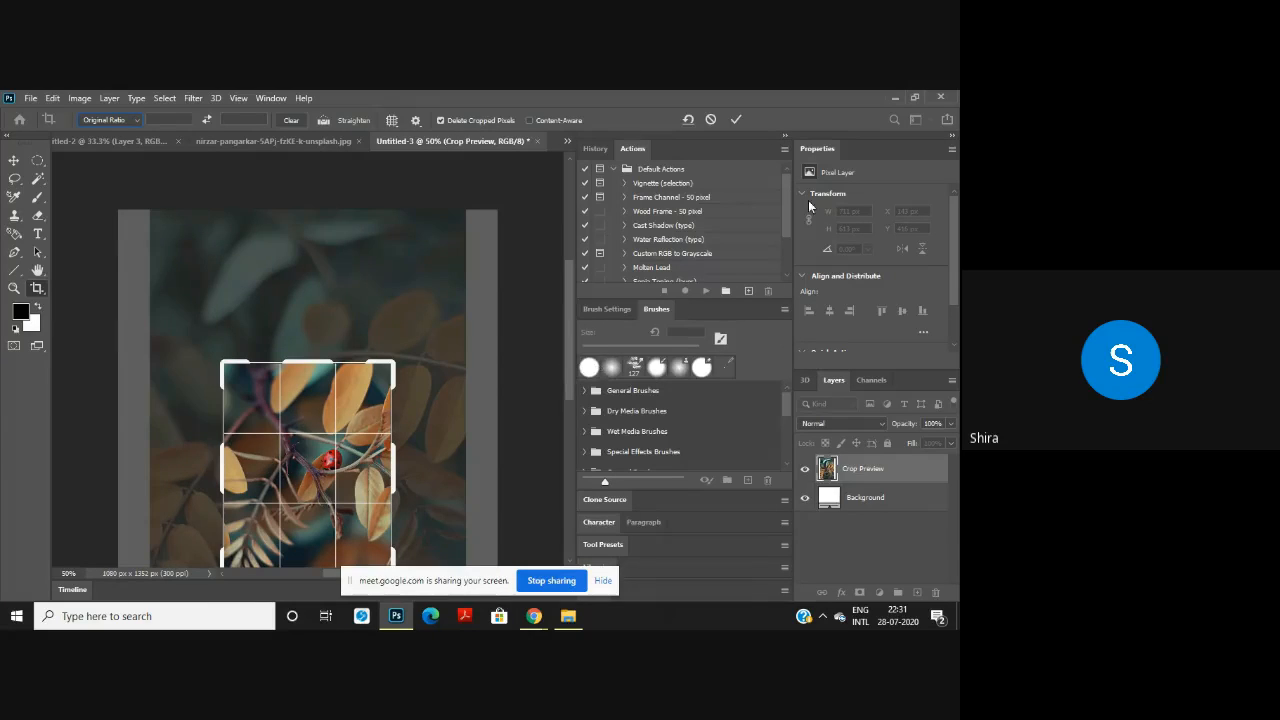
pyautogui.click(786, 135)
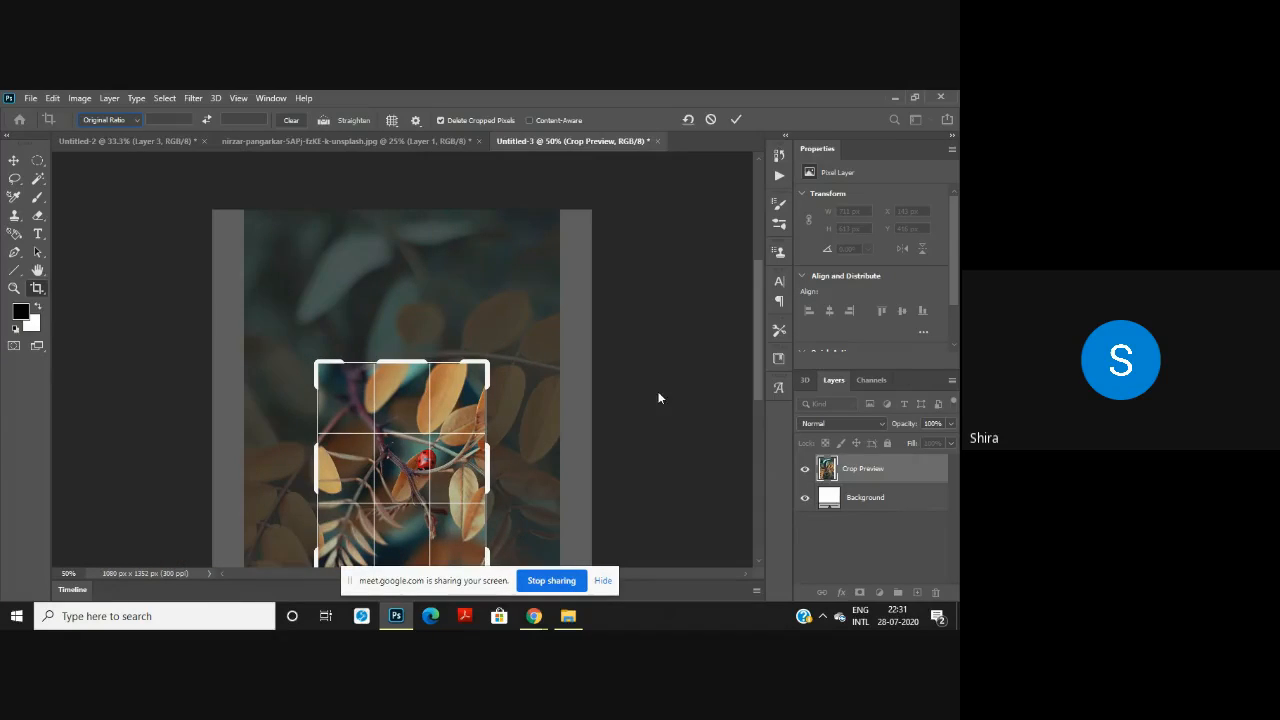
pyautogui.moveTo(755, 372); pyautogui.dragTo(758, 395)
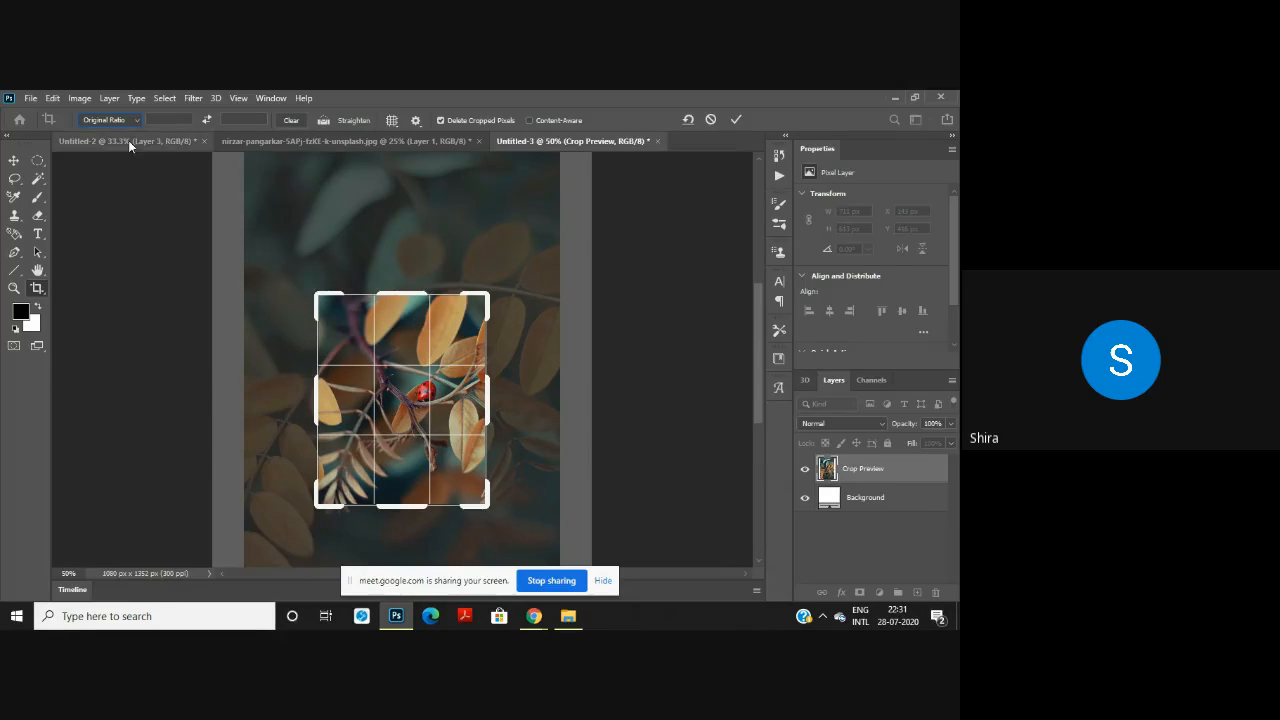
# Step: Enlarge the crop frame from its corners to cover most of the leaves photo and apply the crop
pyautogui.click(322, 292)
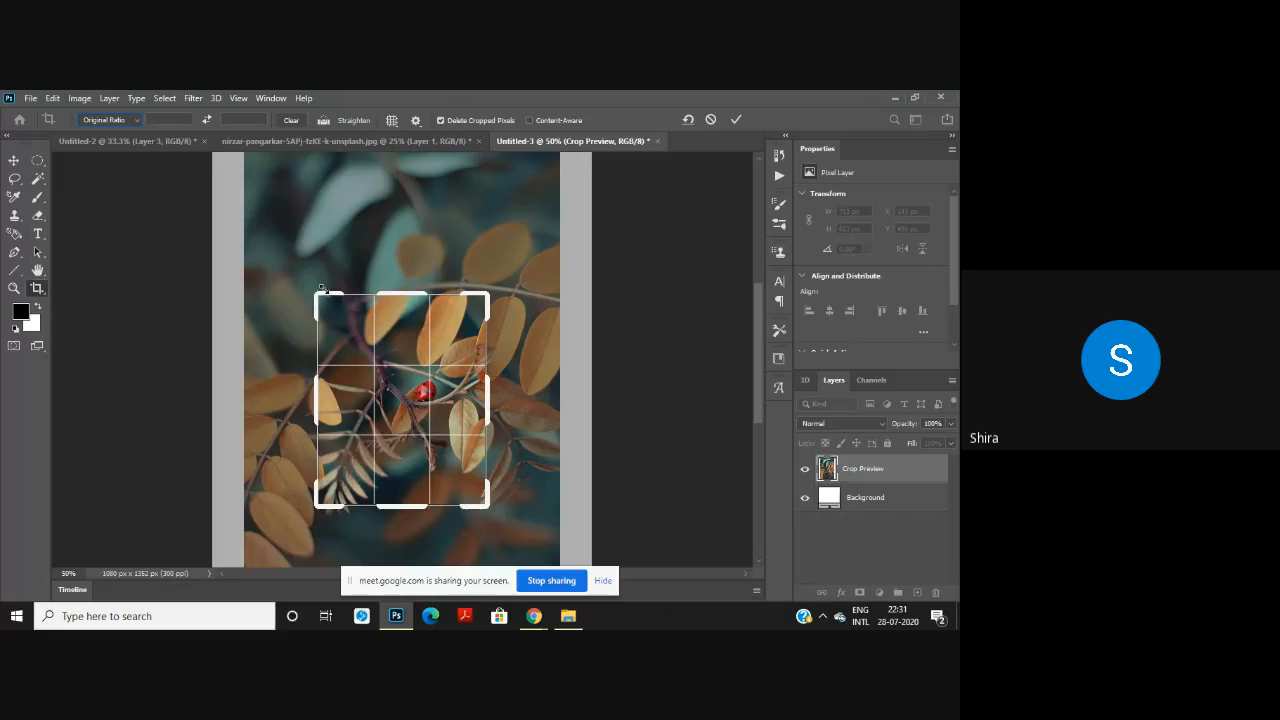
pyautogui.moveTo(322, 289); pyautogui.dragTo(359, 250)
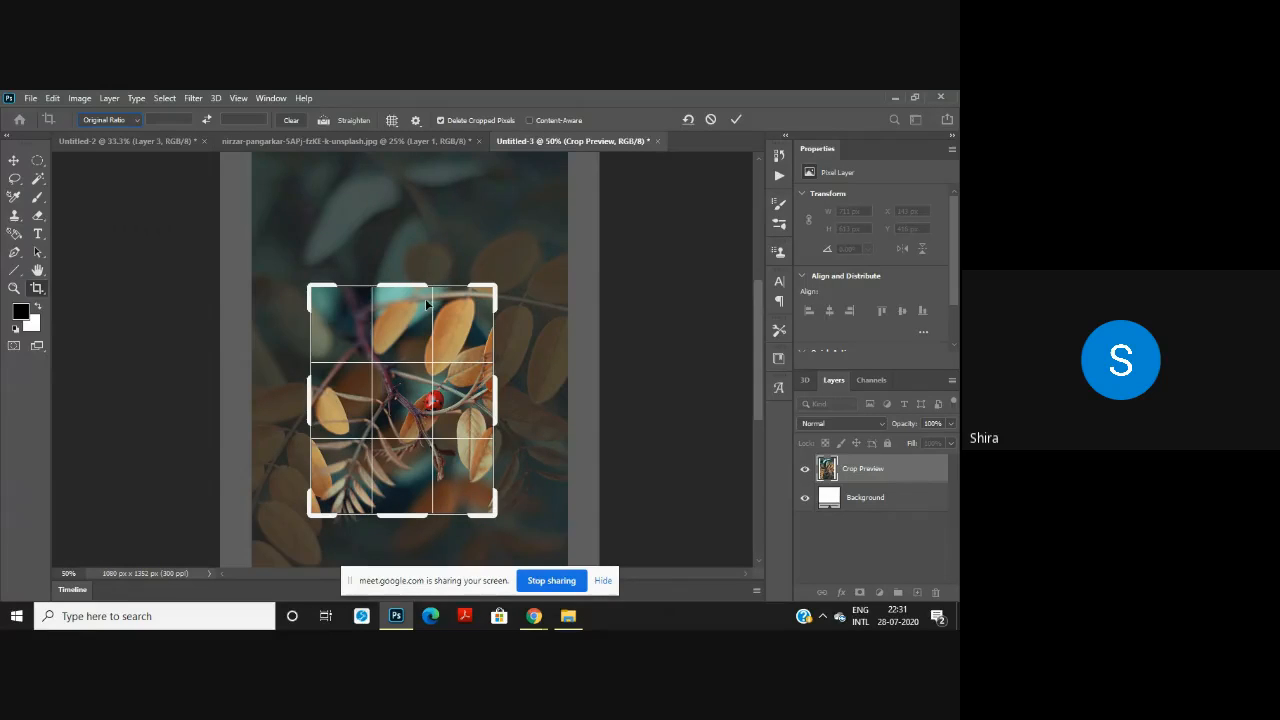
pyautogui.moveTo(485, 286); pyautogui.dragTo(531, 234)
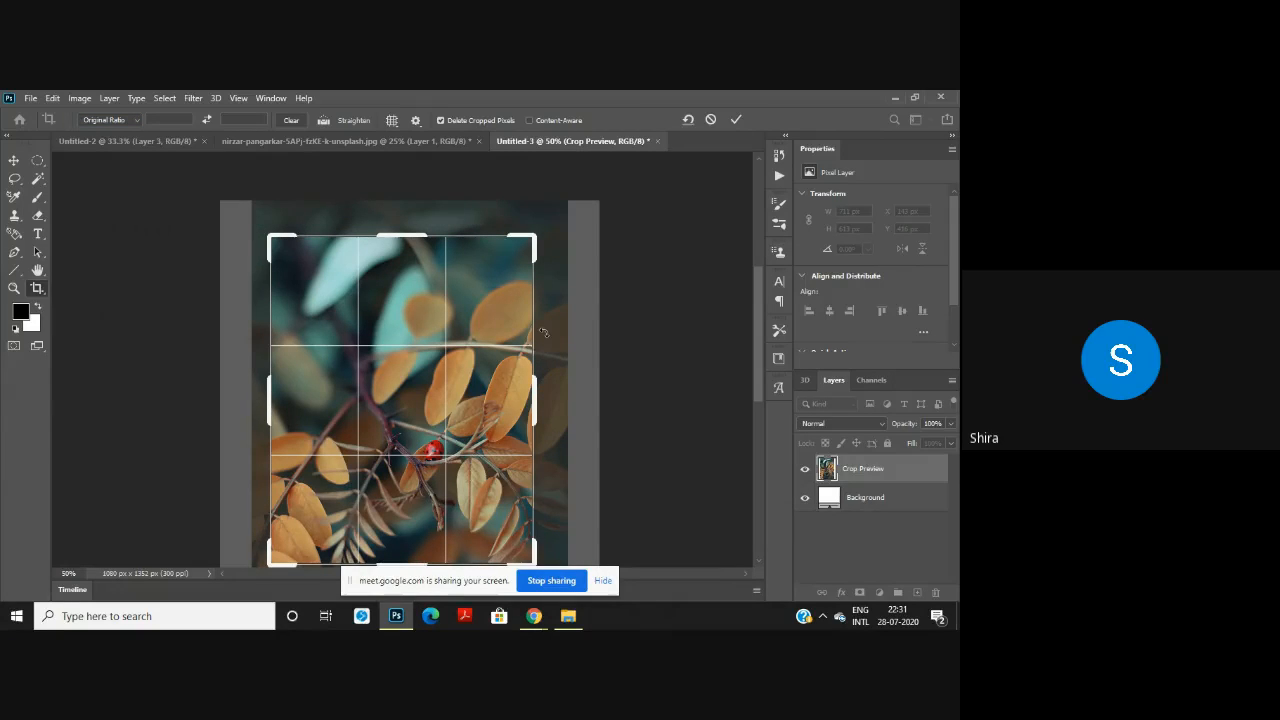
pyautogui.press('Return')
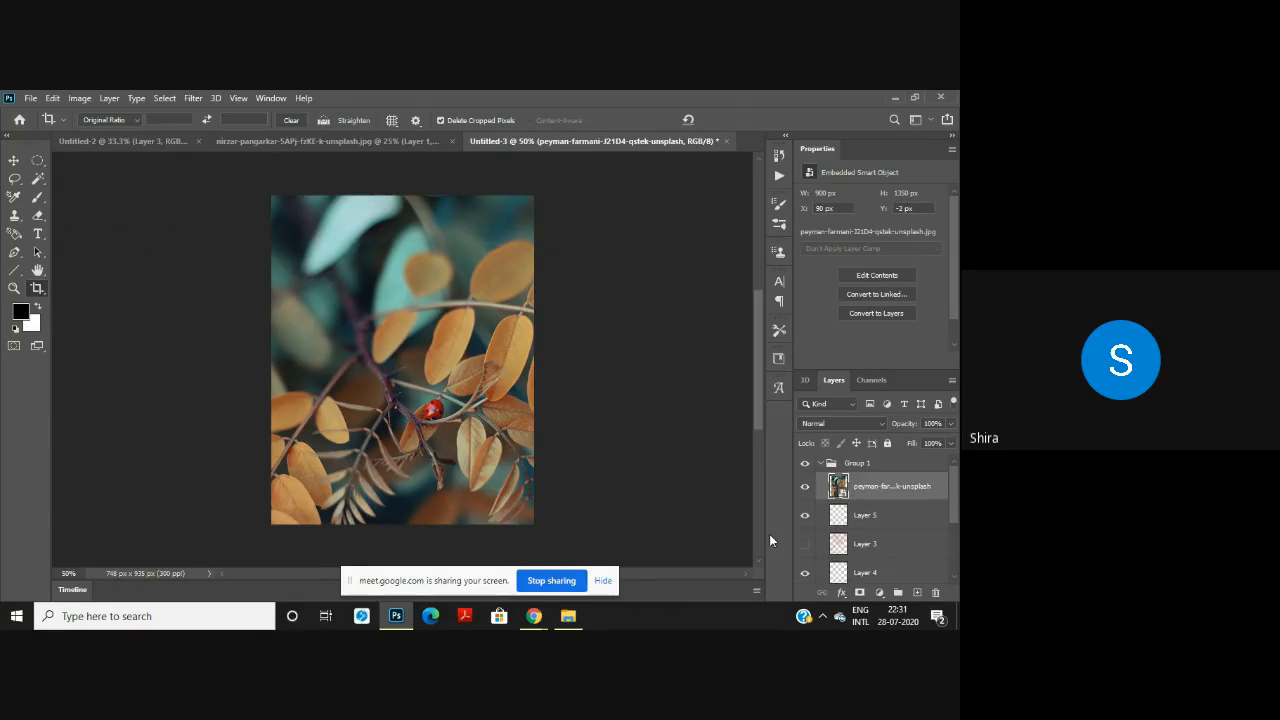
# Step: Undo the crop and the leaves photo placement, and place the strawberries photo from the unsplash photos folder in Untitled-3
pyautogui.hotkey('ctrl', 'z')
pyautogui.hotkey('ctrl', 'z')
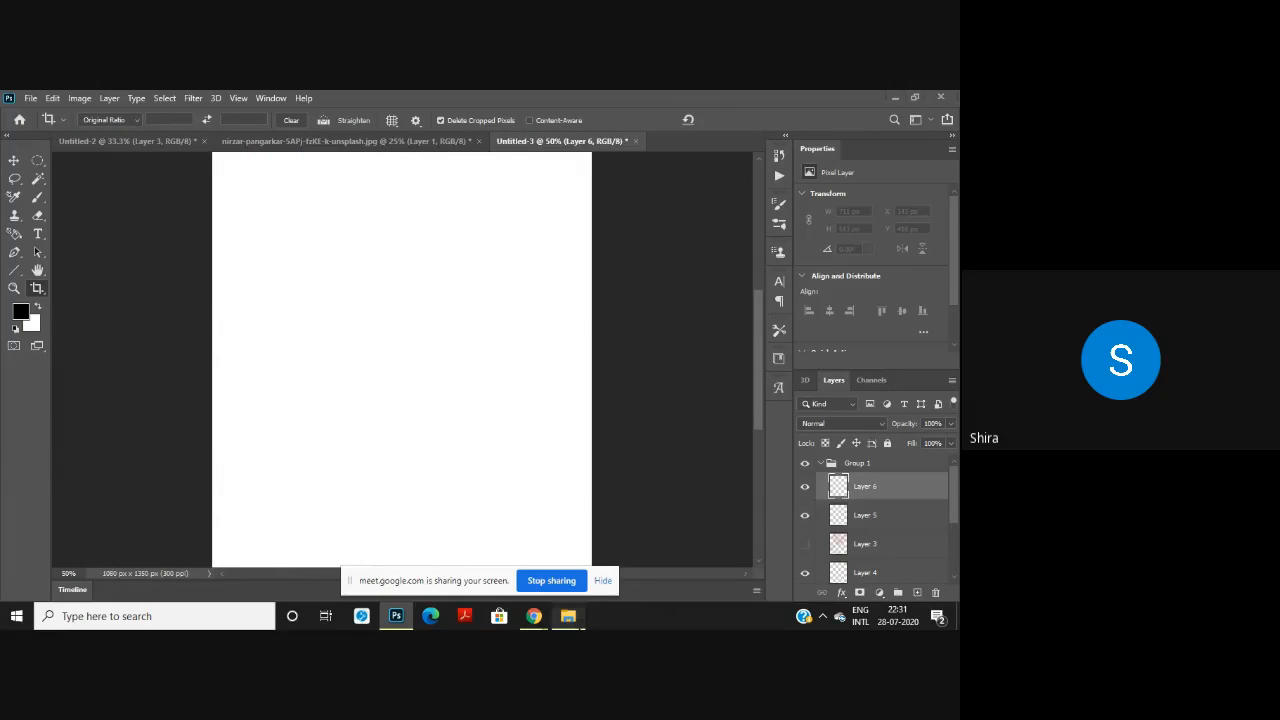
pyautogui.click(568, 616)
pyautogui.moveTo(429, 441)
pyautogui.mouseDown()
pyautogui.moveTo(390, 622)
pyautogui.moveTo(414, 423)
pyautogui.mouseUp()
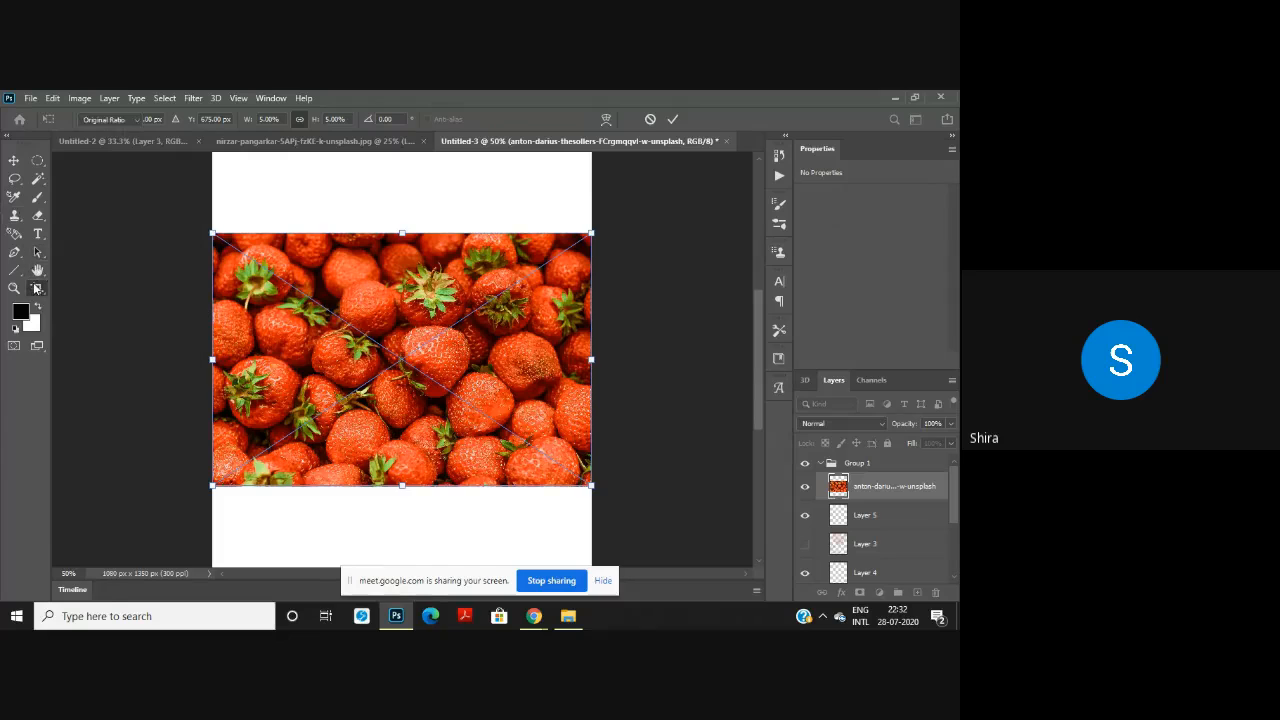
# Step: Try cropping the strawberries photo from its side edge at Original Ratio, and undo the resulting crop
pyautogui.click(36, 289)
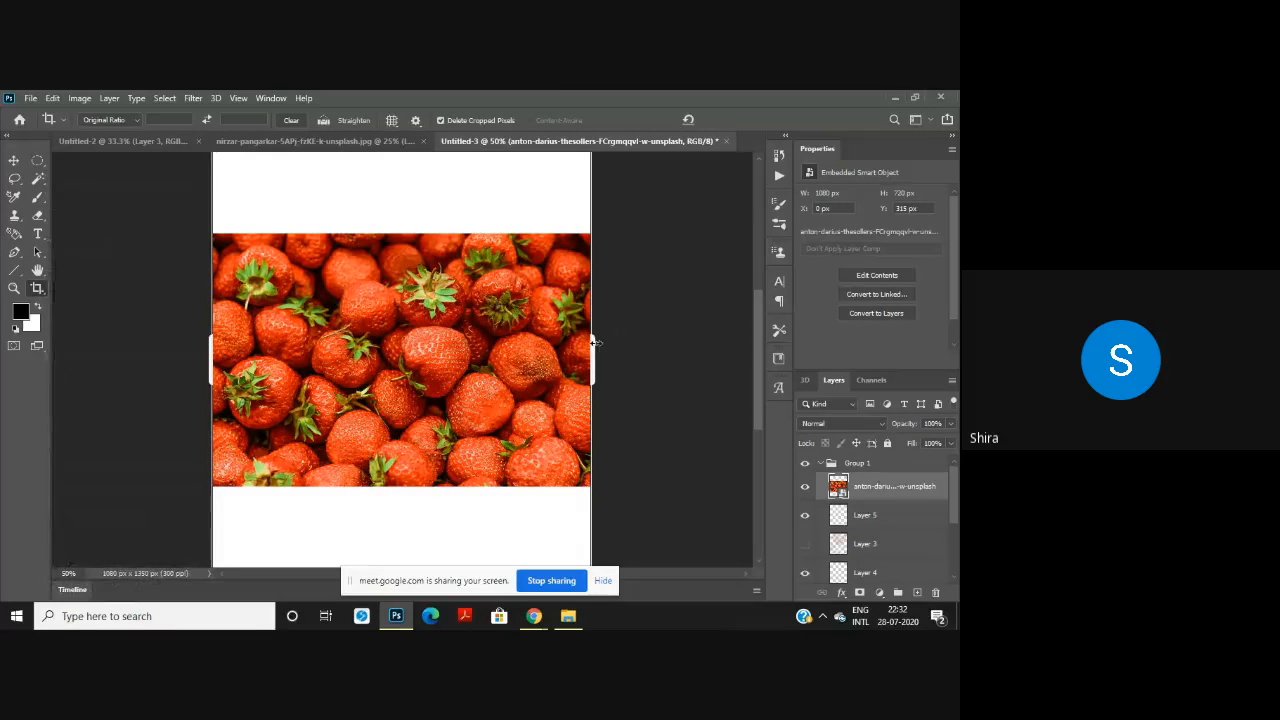
pyautogui.moveTo(594, 349); pyautogui.dragTo(490, 326)
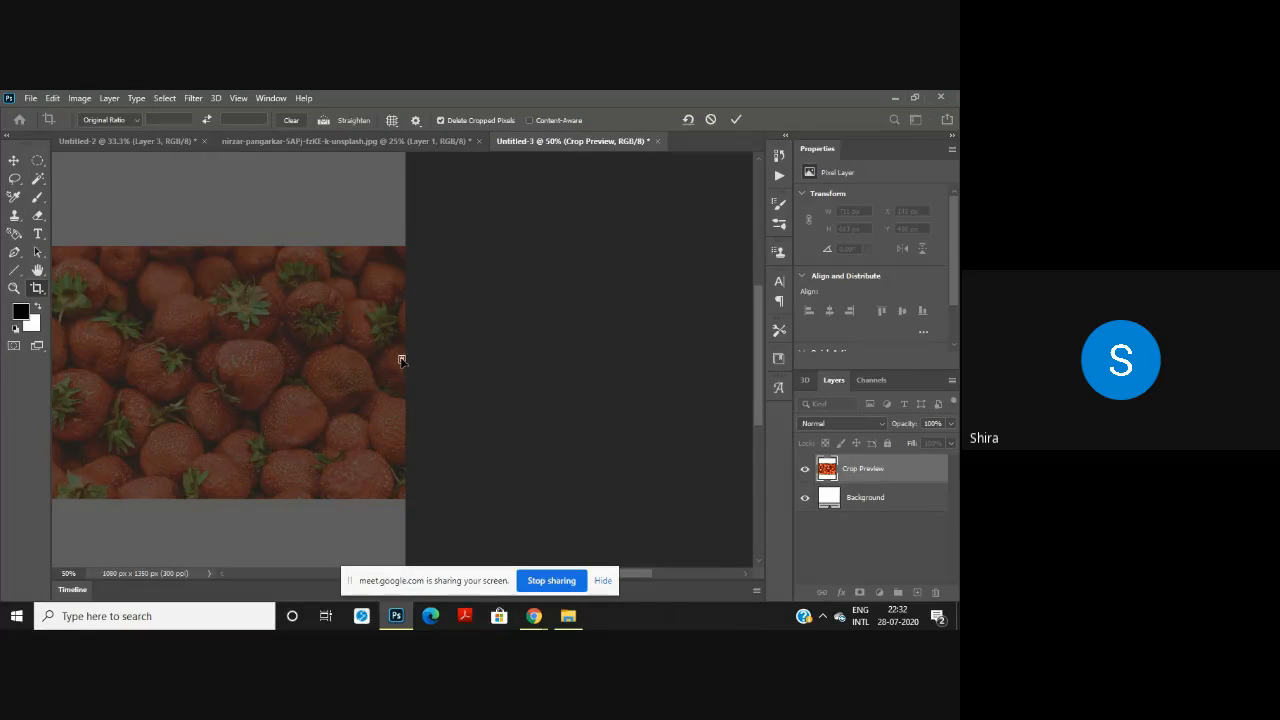
pyautogui.moveTo(400, 360); pyautogui.dragTo(520, 352)
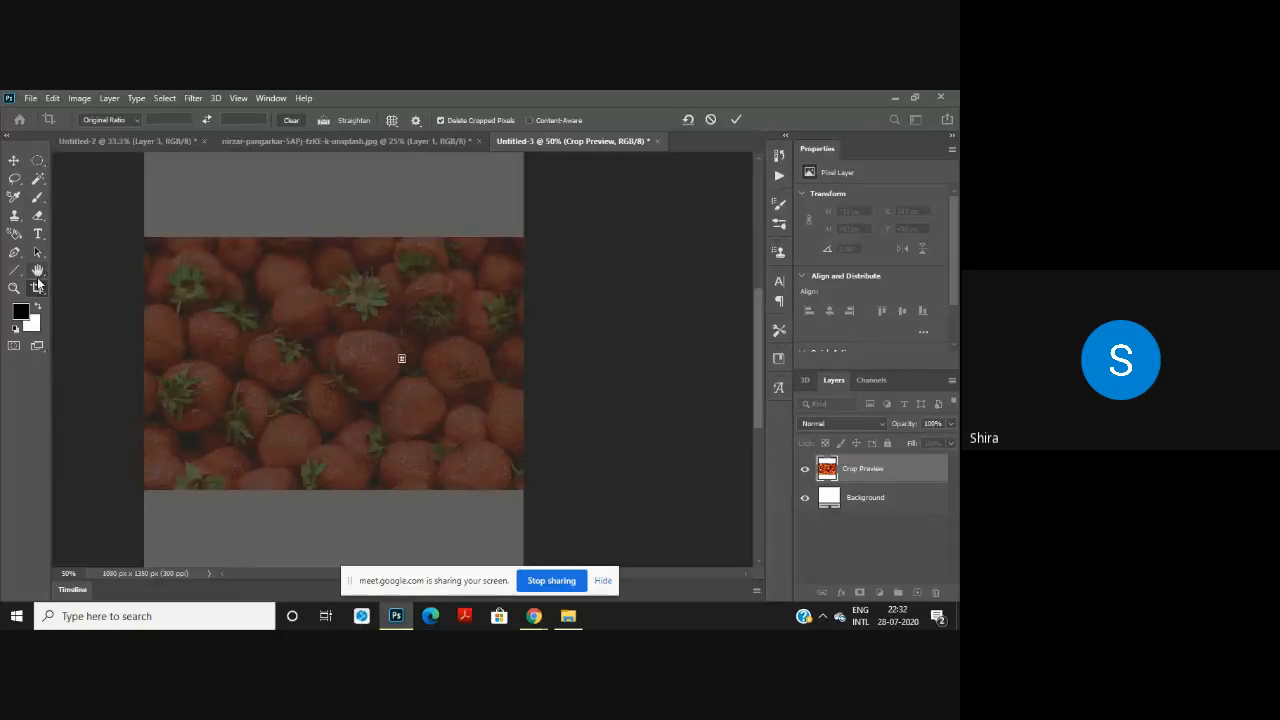
pyautogui.press('Escape')
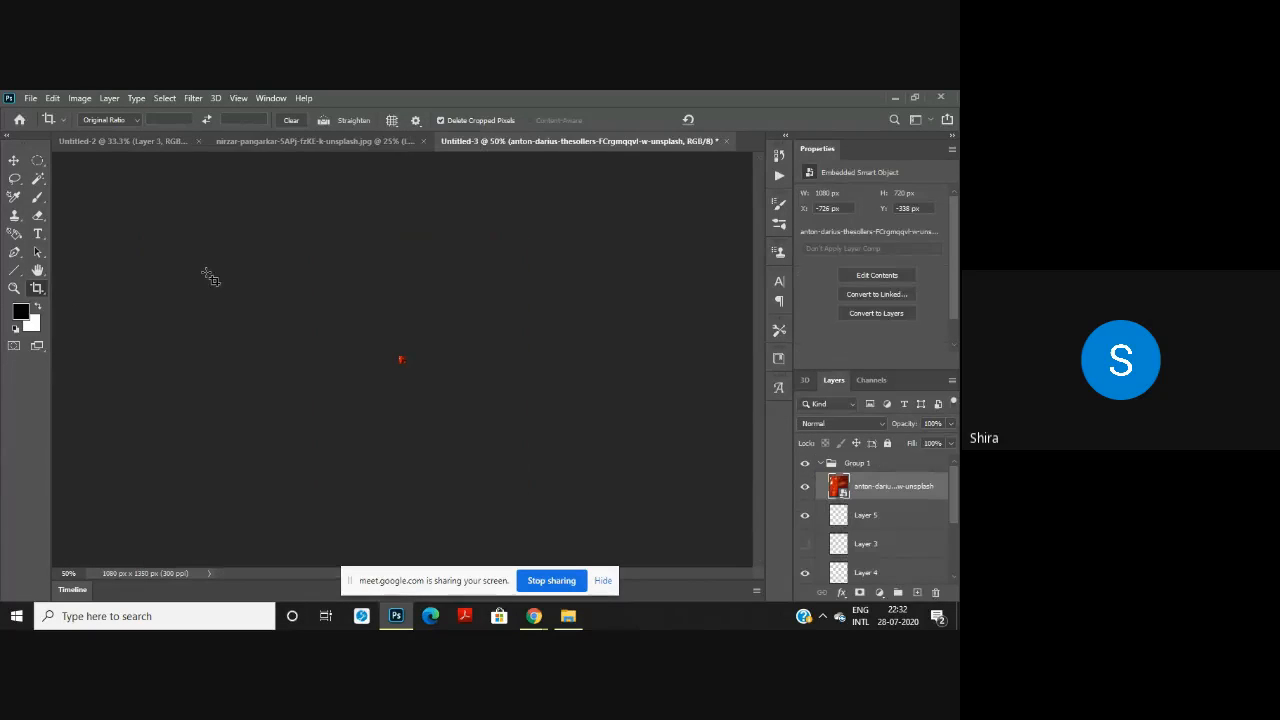
pyautogui.hotkey('ctrl', 'z')
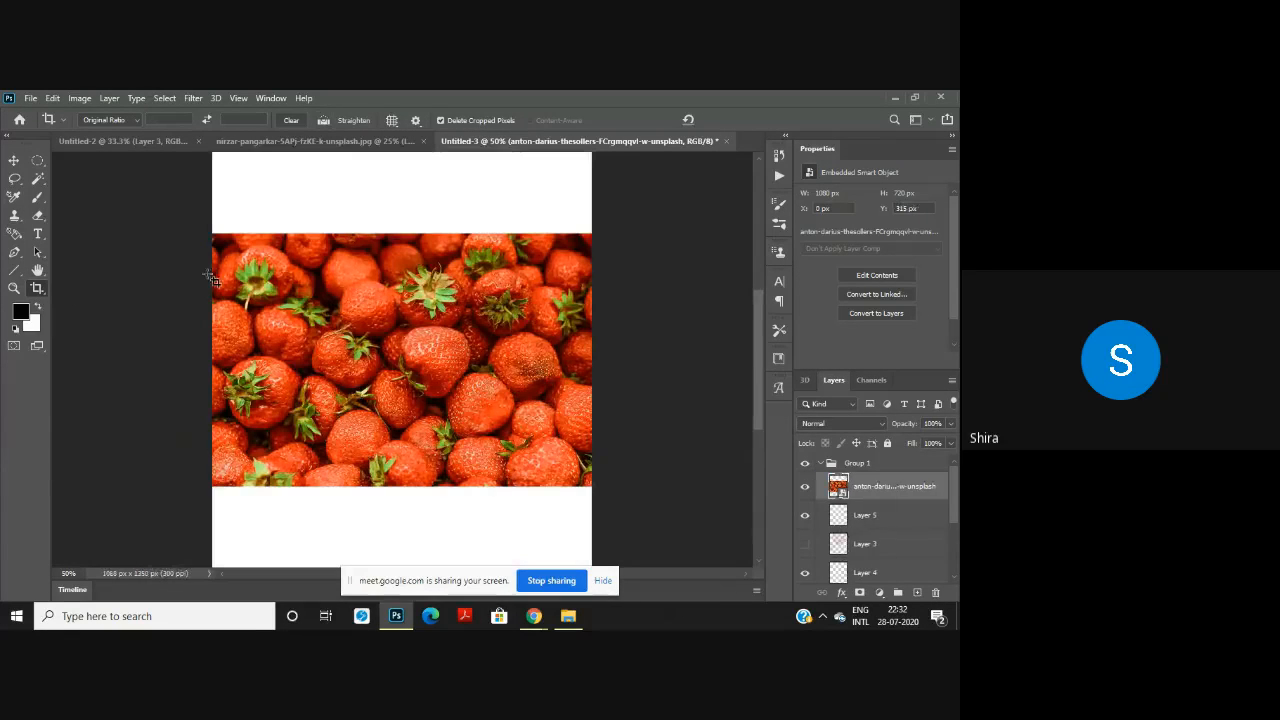
# Step: Set the crop ratio to 1 : 1 (Square) and shrink the crop frame slightly over the strawberries photo
pyautogui.click(37, 288)
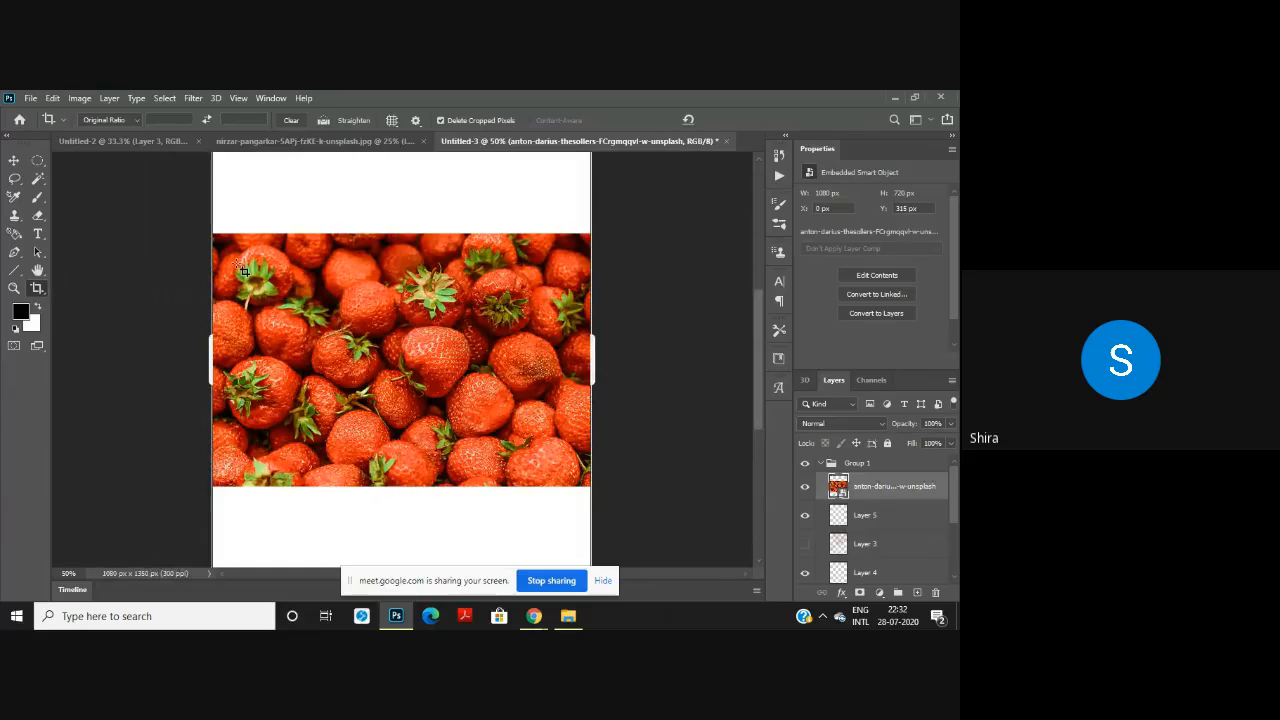
pyautogui.click(124, 117)
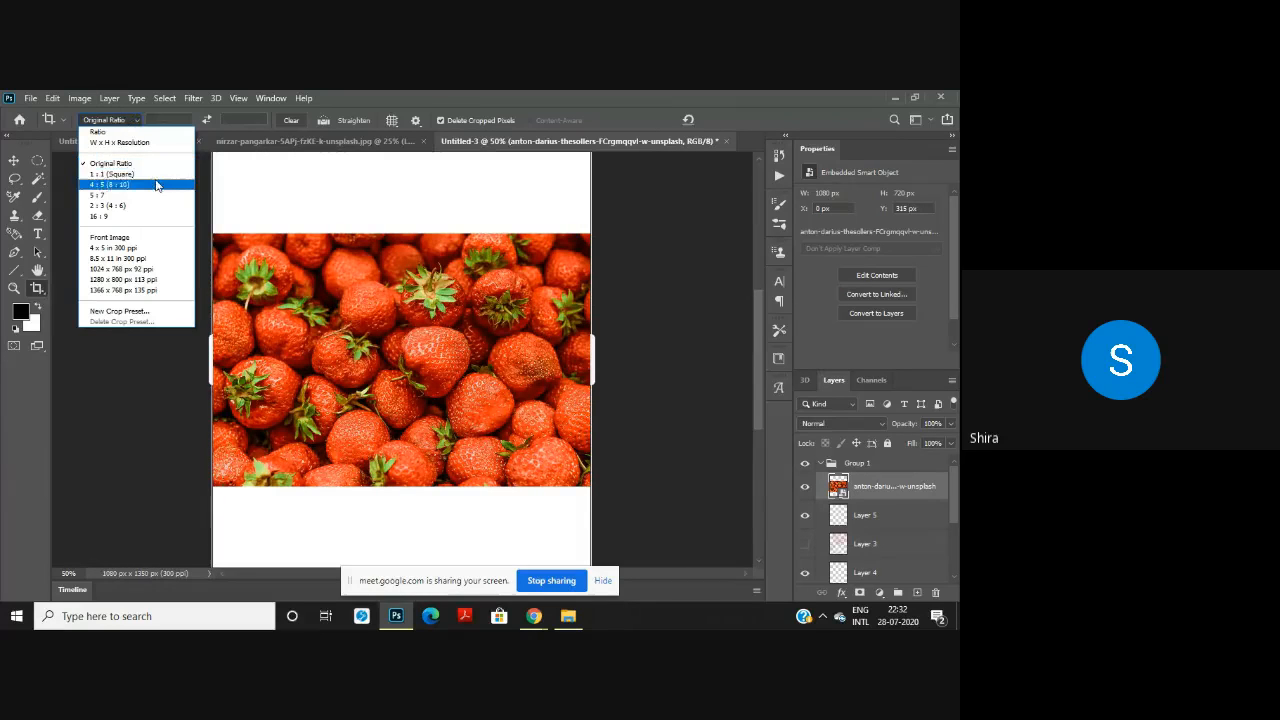
pyautogui.click(158, 178)
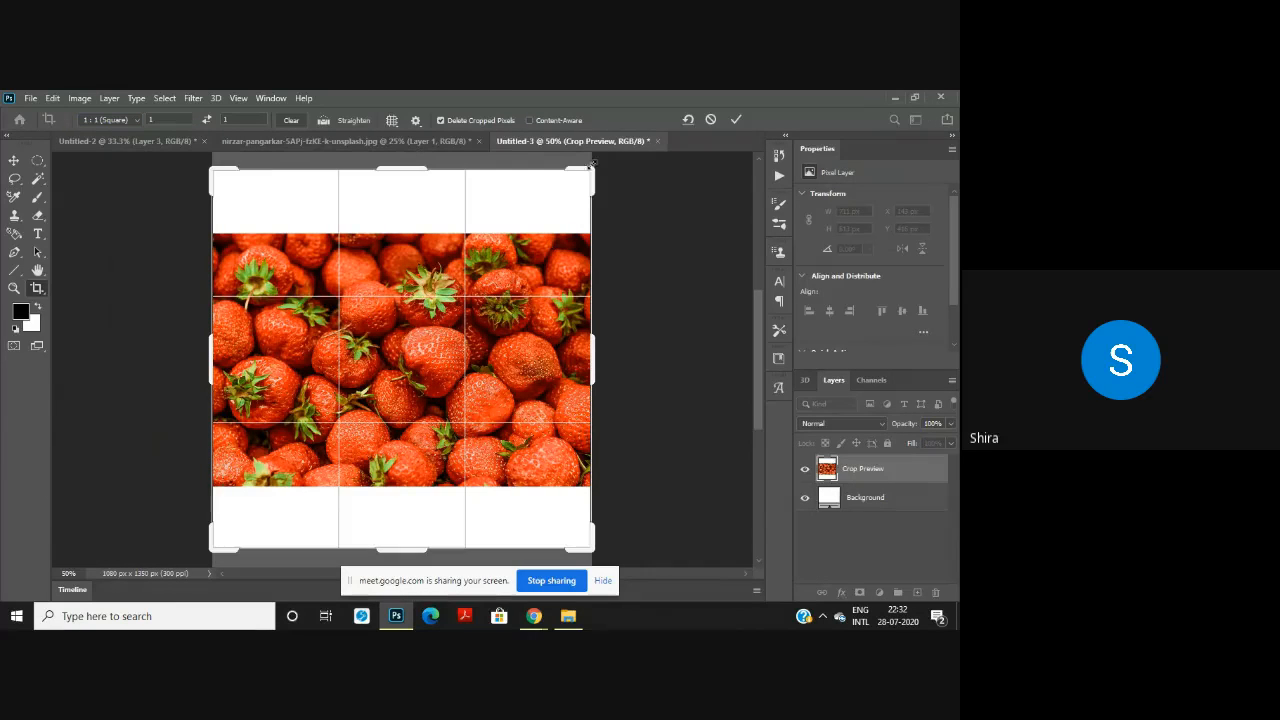
pyautogui.moveTo(592, 170); pyautogui.dragTo(656, 256)
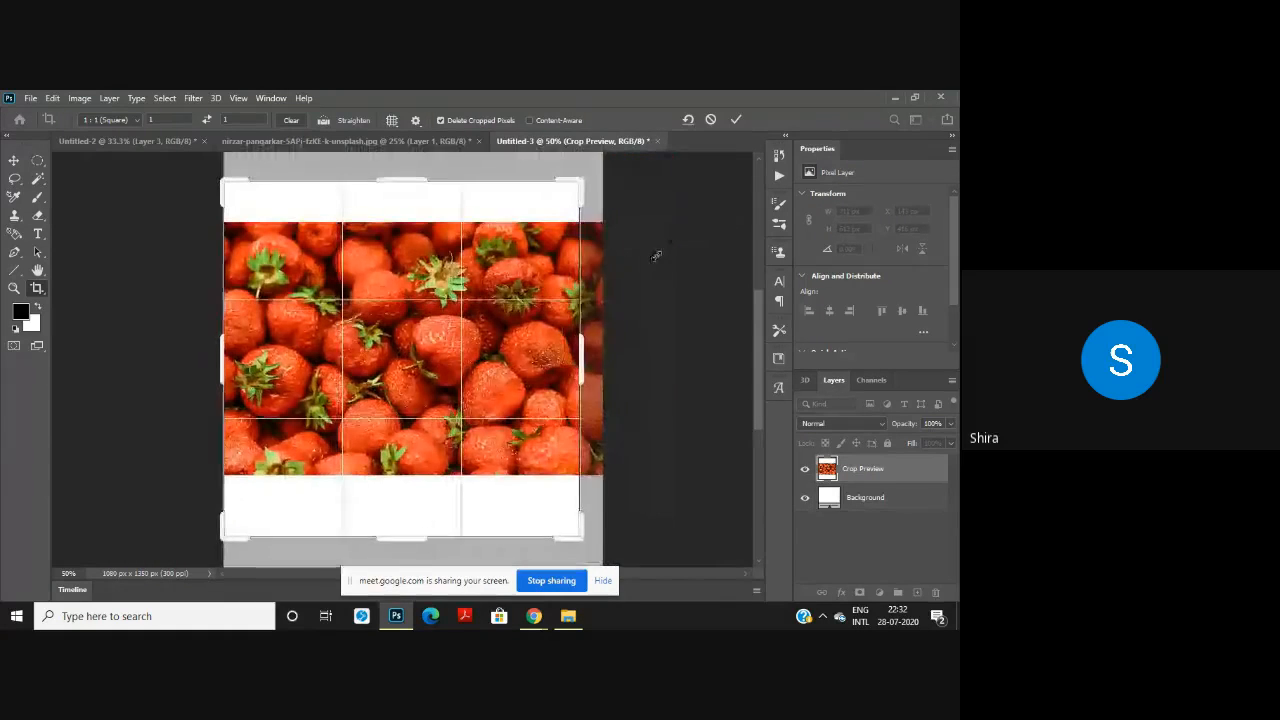
# Step: Set the crop ratio to 4 : 5 (8 : 10), resize the frame from its corner and reposition the strawberries photo inside it
pyautogui.click(133, 121)
pyautogui.click(148, 187)
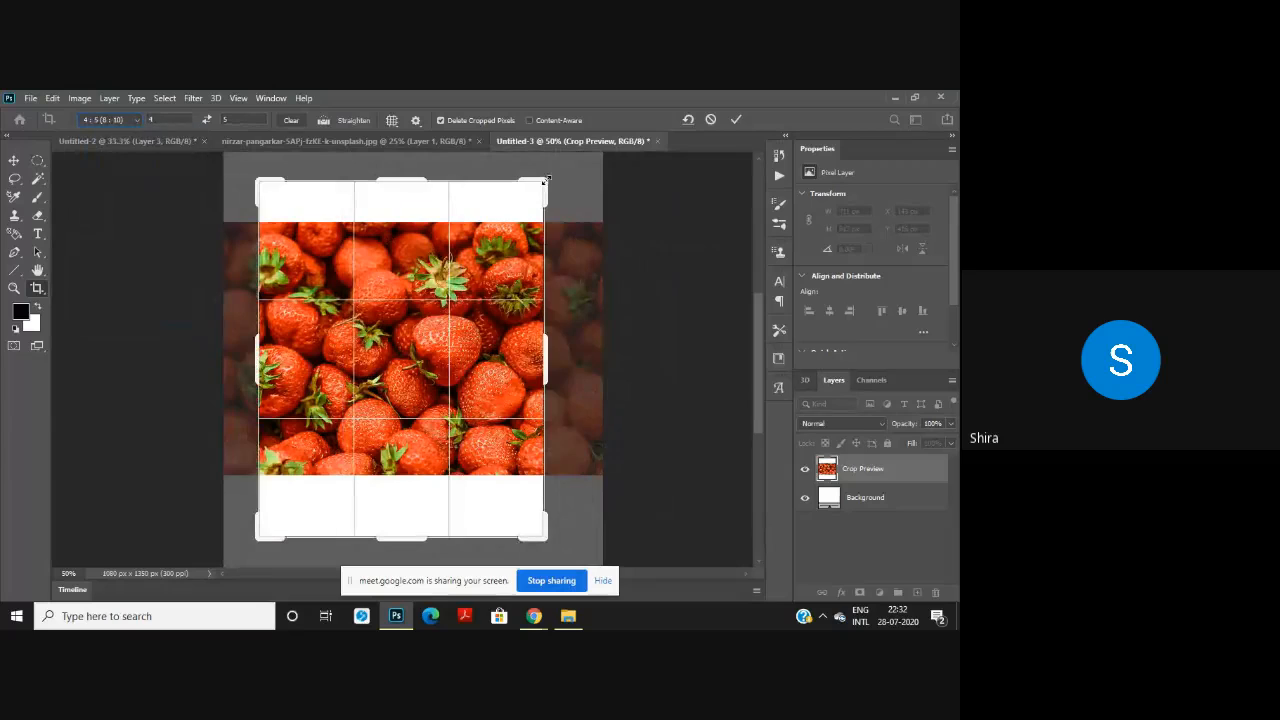
pyautogui.moveTo(546, 181); pyautogui.dragTo(595, 204)
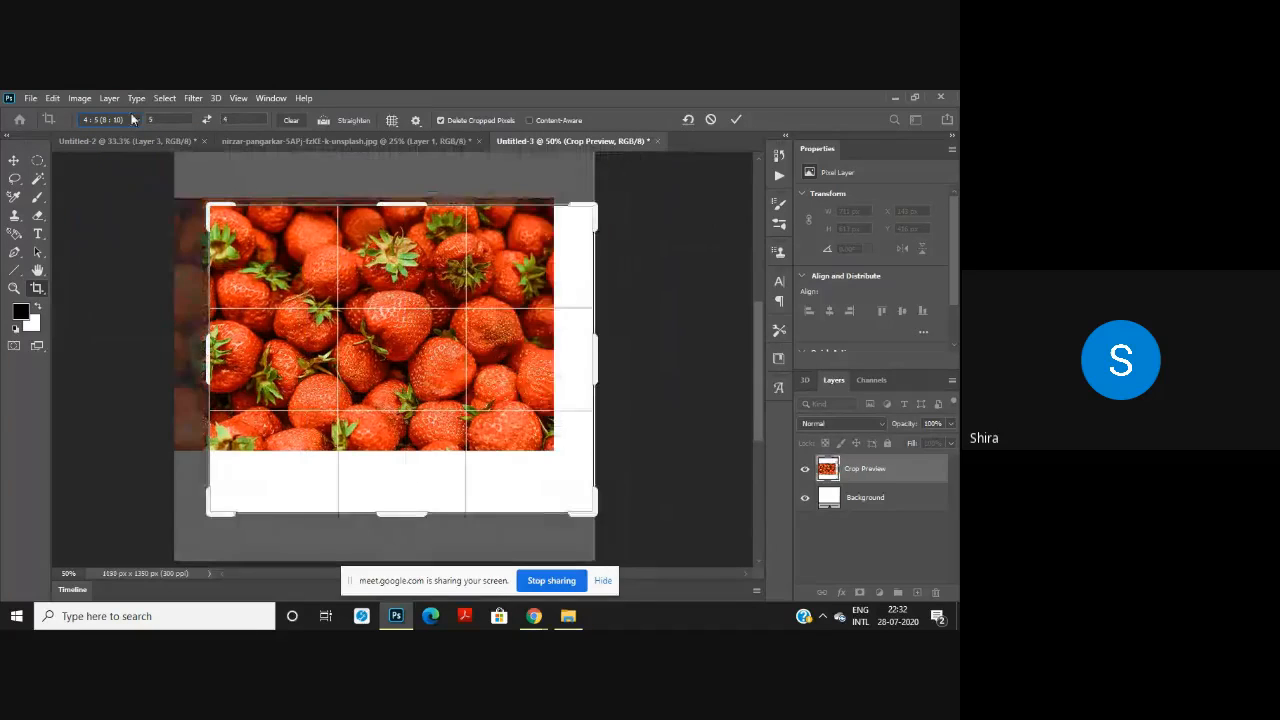
pyautogui.click(133, 121)
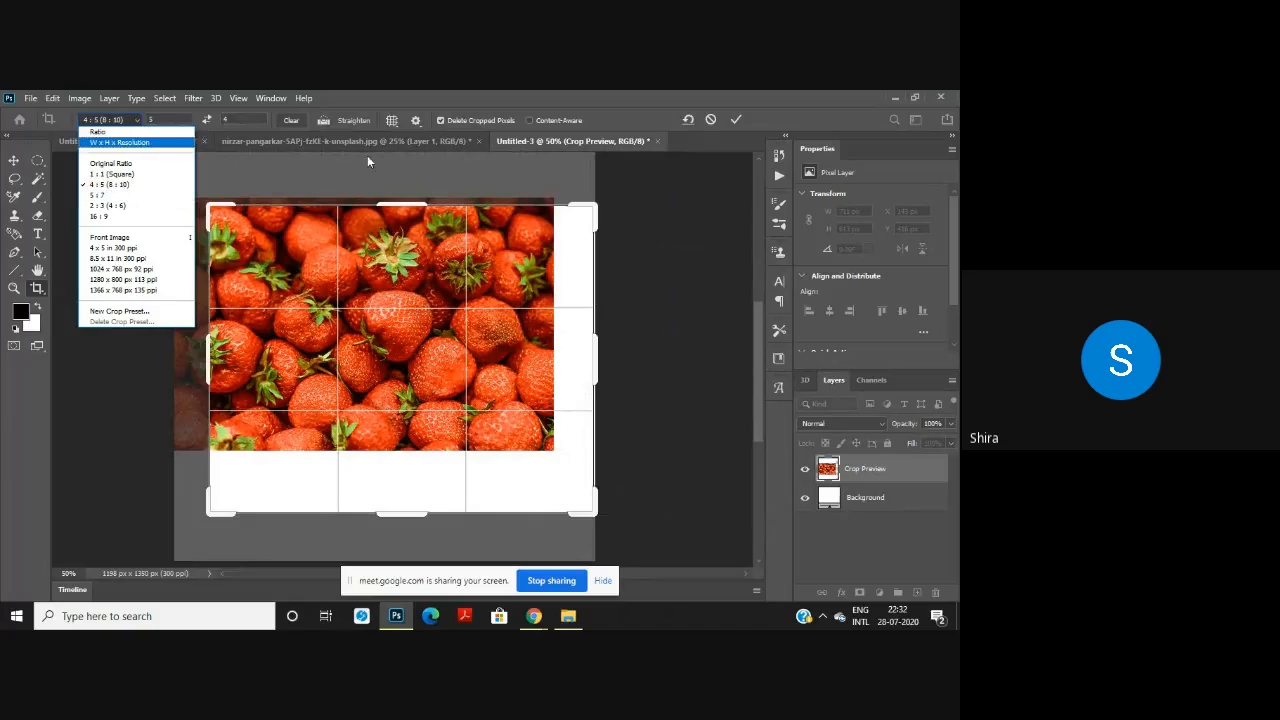
pyautogui.click(329, 122)
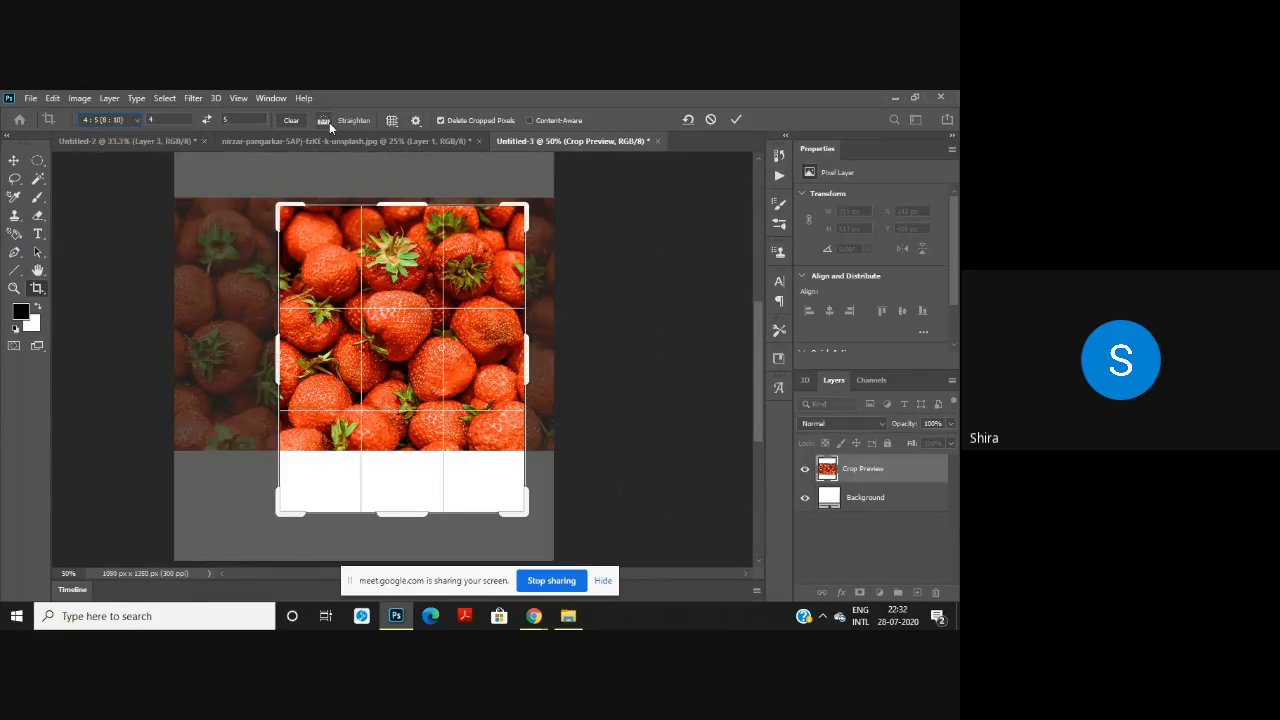
pyautogui.click(567, 617)
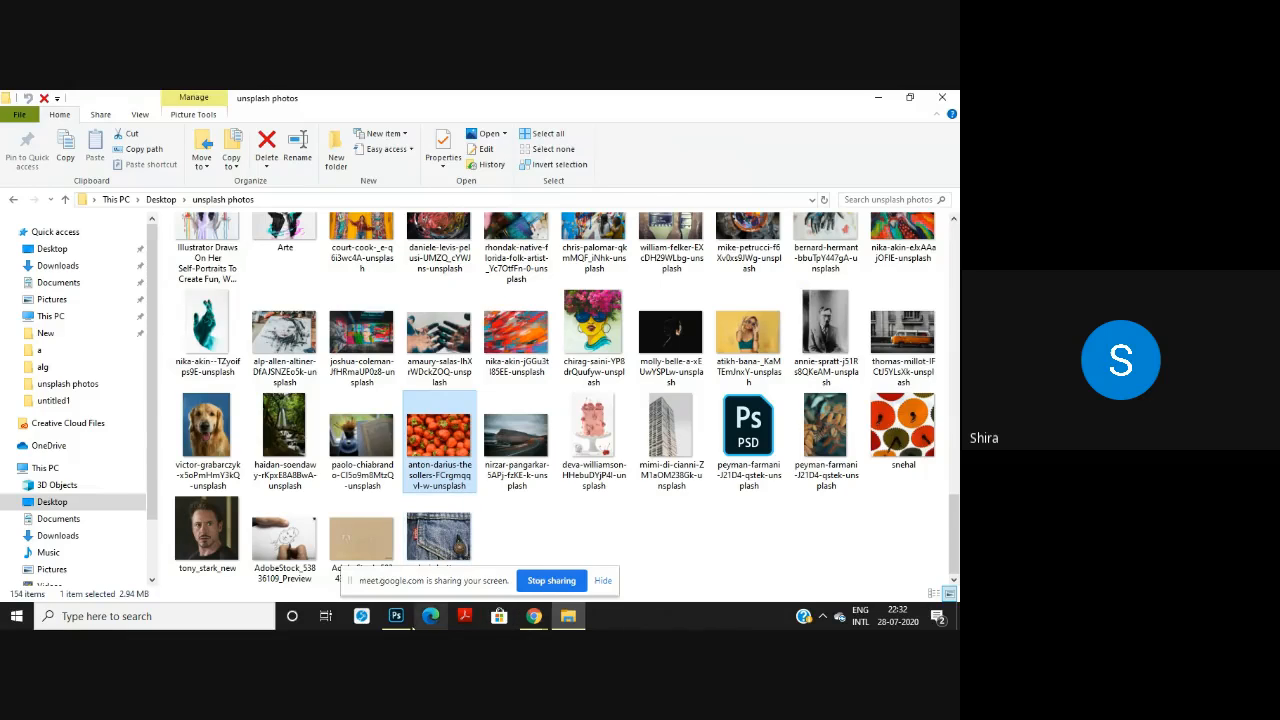
pyautogui.click(396, 616)
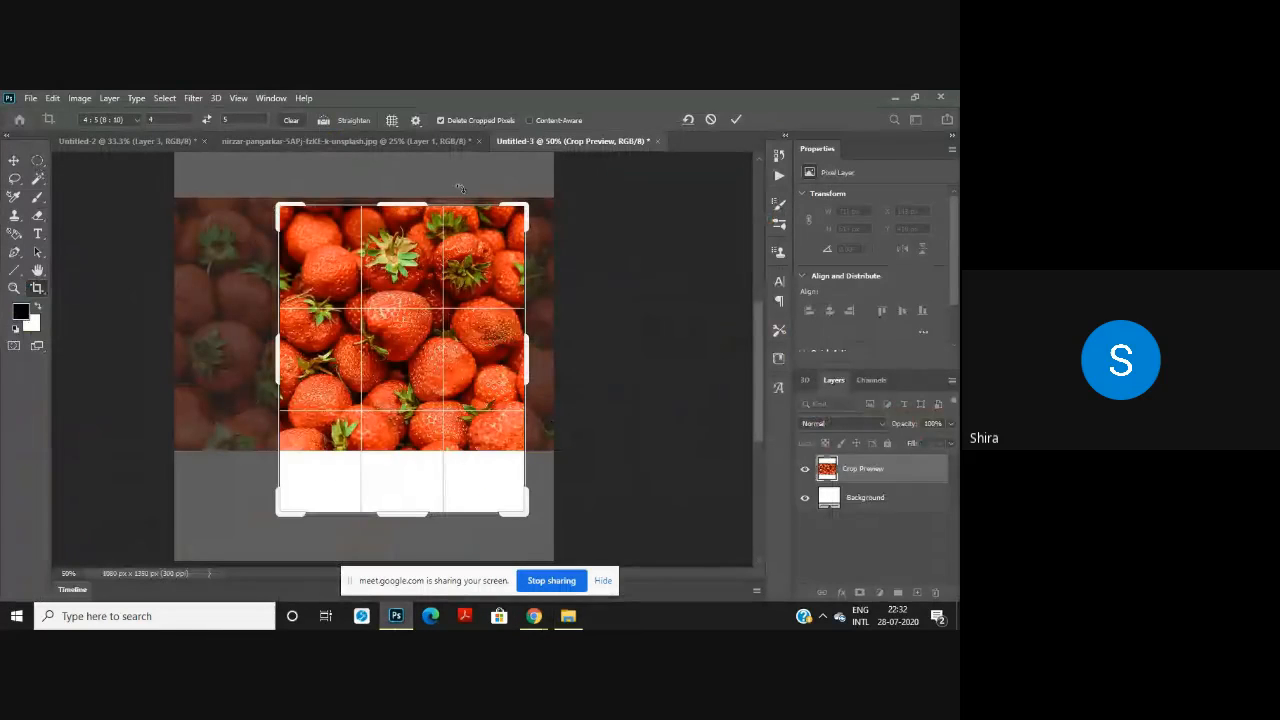
pyautogui.moveTo(378, 256); pyautogui.dragTo(457, 292)
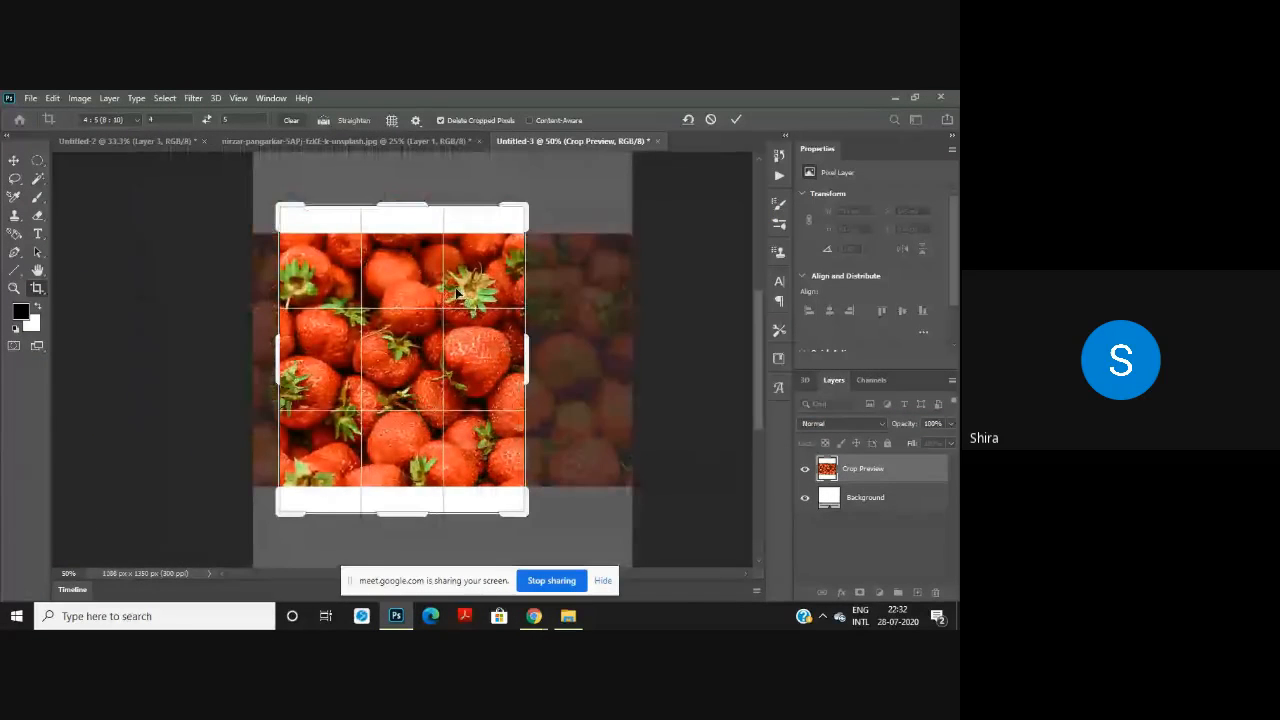
# Step: Try the Straighten tool on the strawberries photo with a diagonal line of about 21.4°, undo the rotation and reactivate Straighten
pyautogui.click(330, 124)
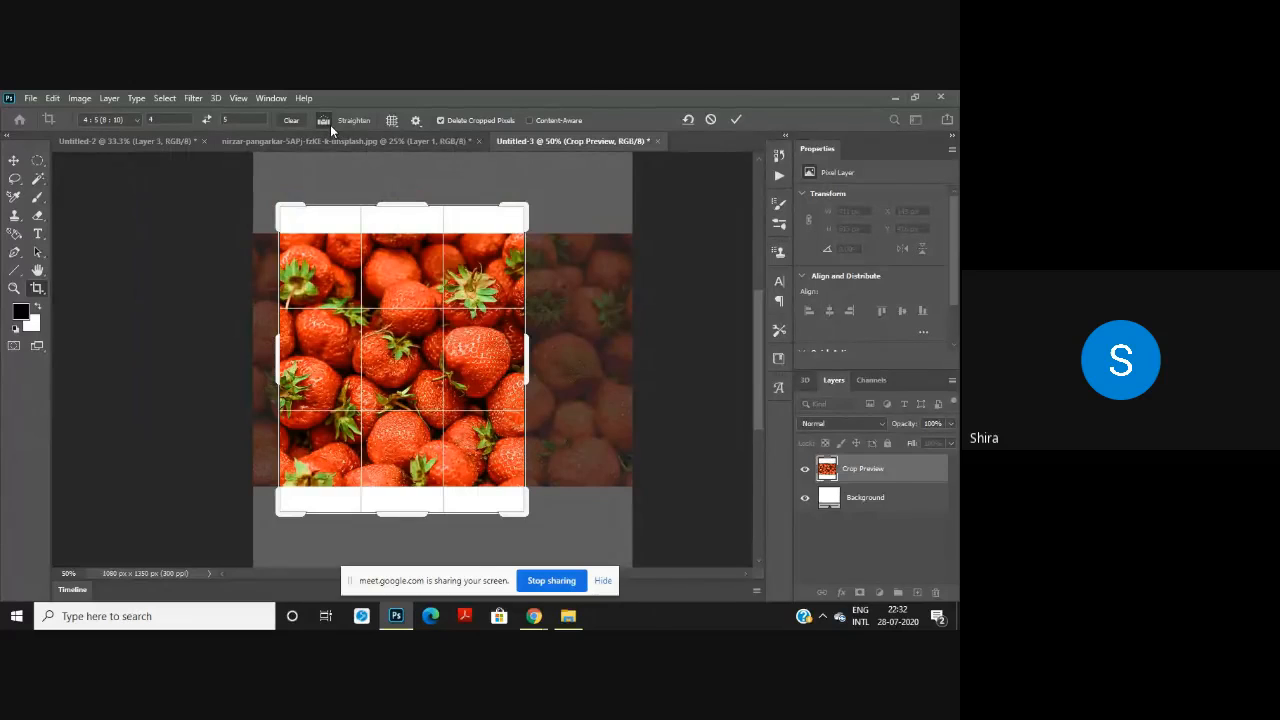
pyautogui.moveTo(308, 340); pyautogui.dragTo(520, 262)
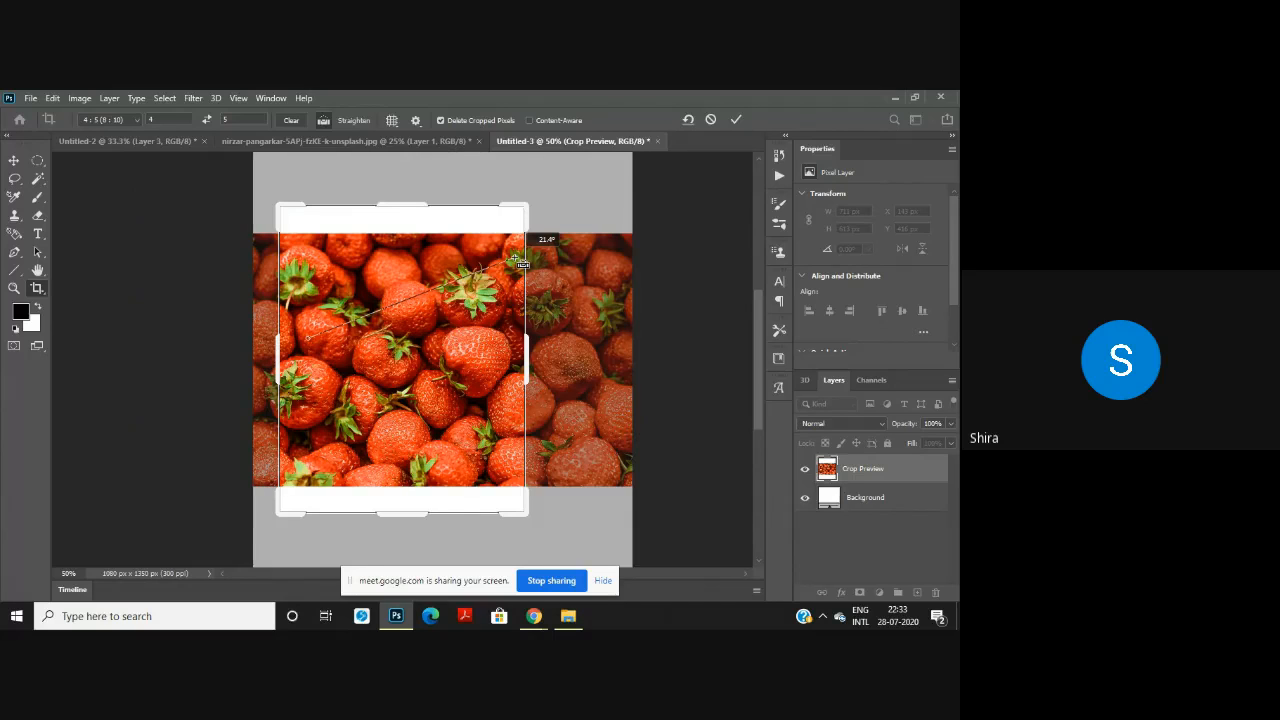
pyautogui.moveTo(520, 262); pyautogui.dragTo(516, 262)
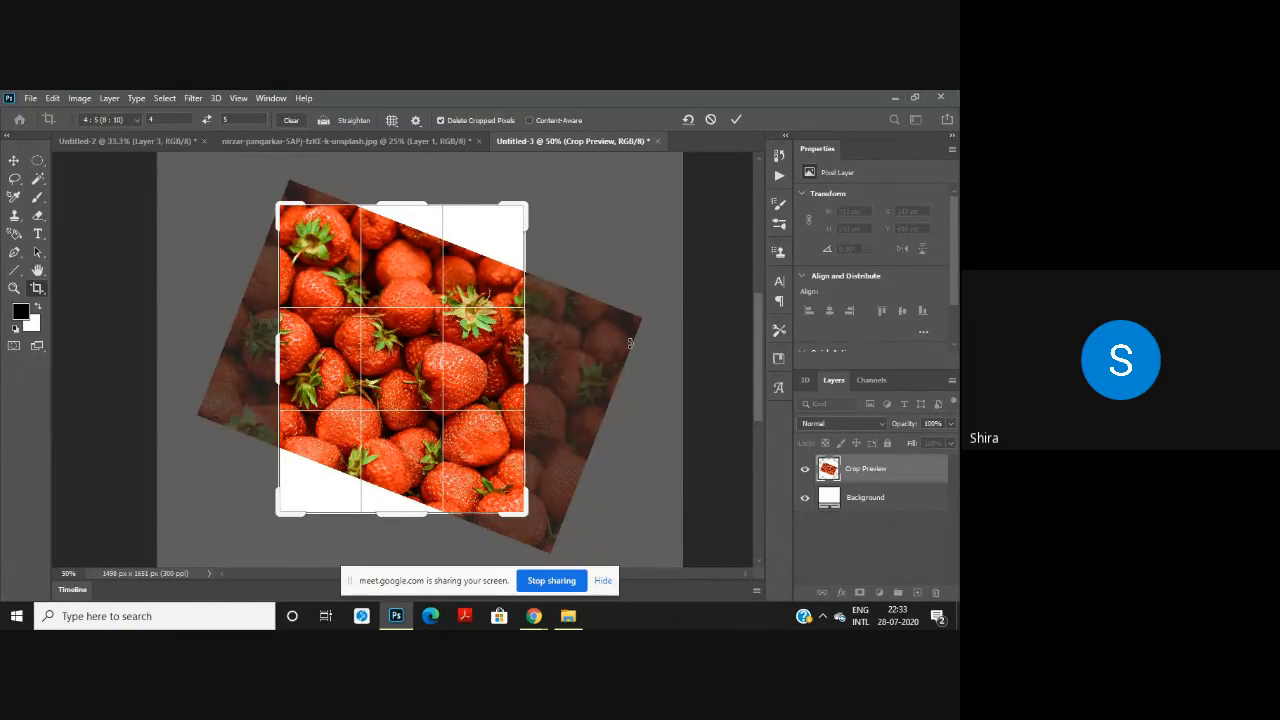
pyautogui.hotkey('ctrl', 'z')
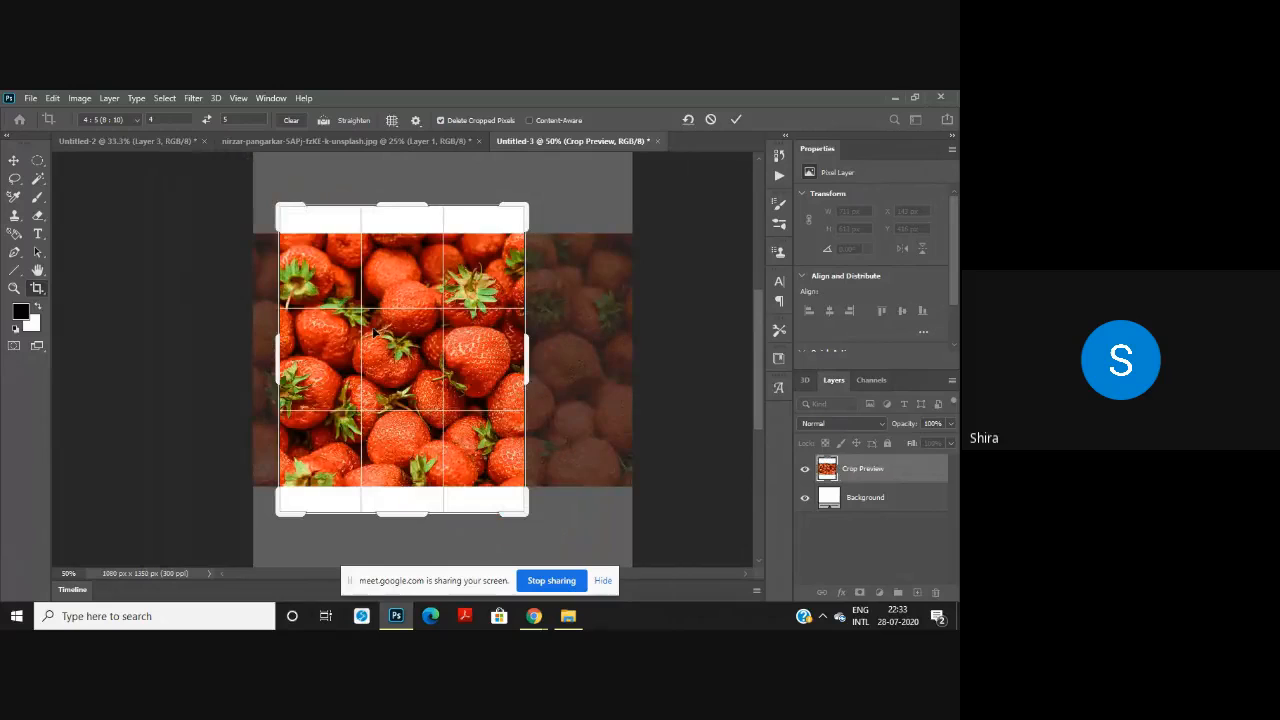
pyautogui.click(325, 120)
# Step: Apply the pending crop and place the mountain road photo from the unsplash photos folder in Untitled-3
pyautogui.moveTo(538, 621)
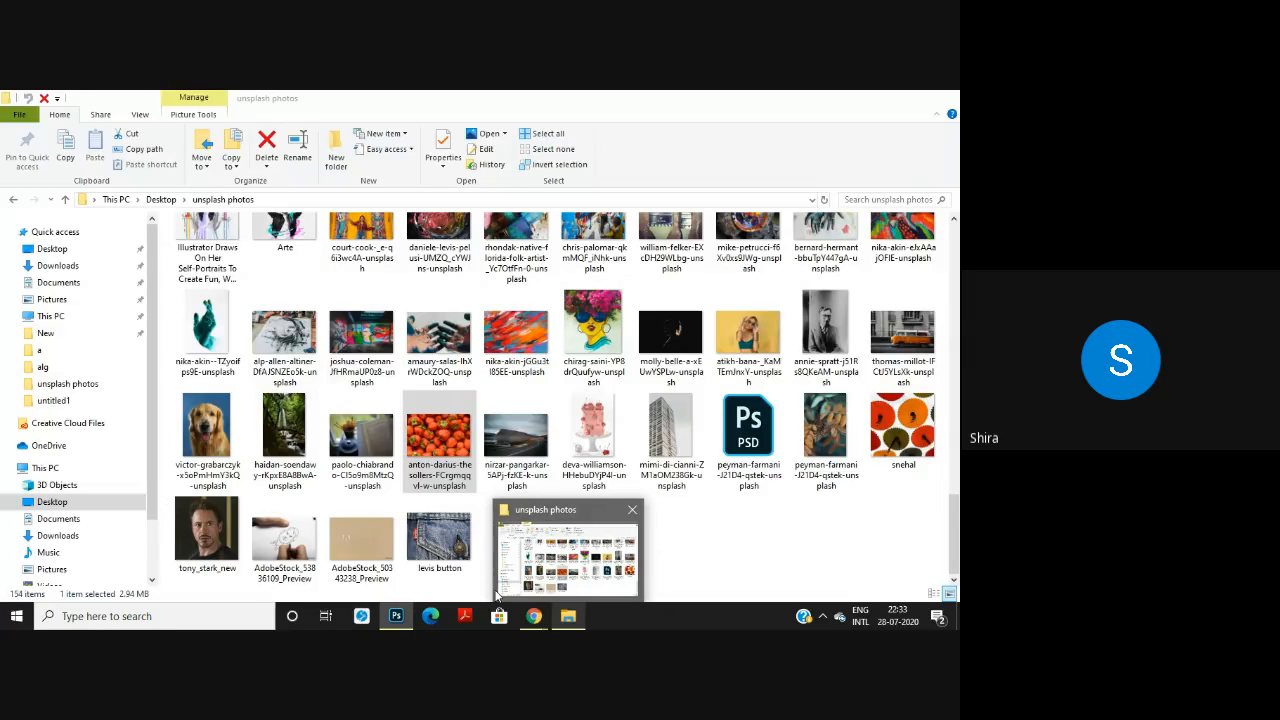
pyautogui.click(497, 594)
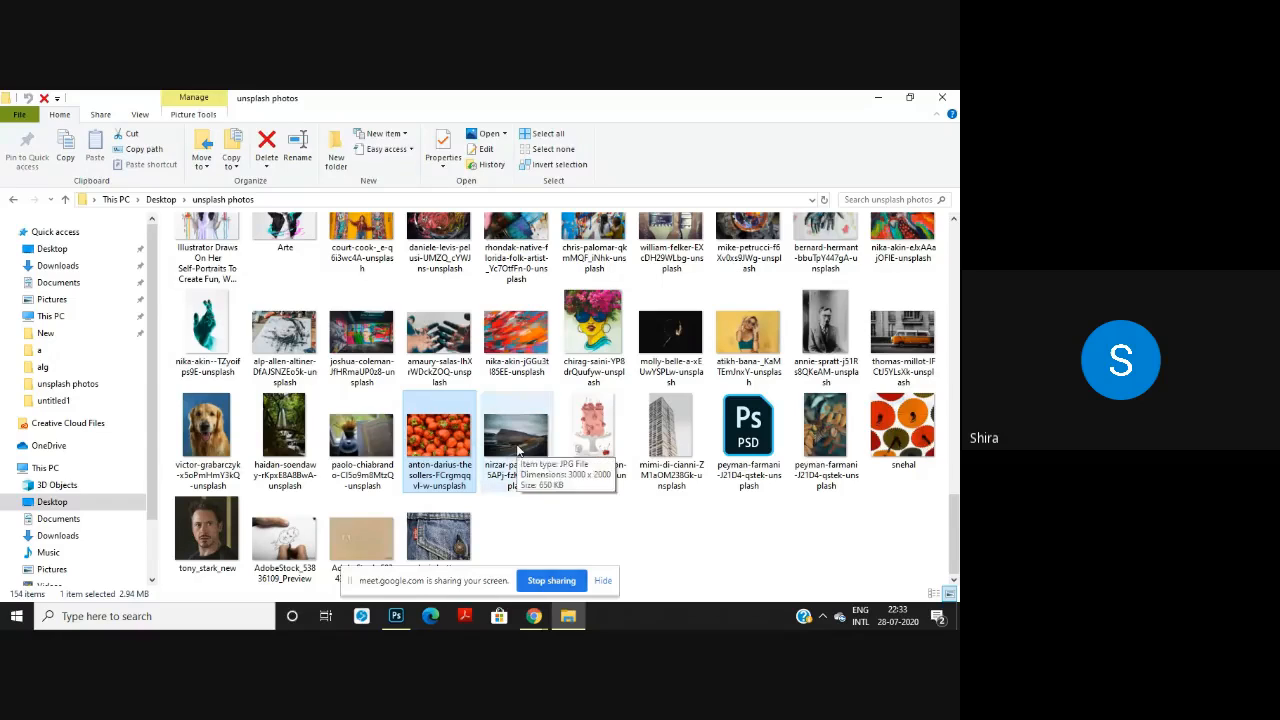
pyautogui.moveTo(519, 452); pyautogui.dragTo(86, 288)
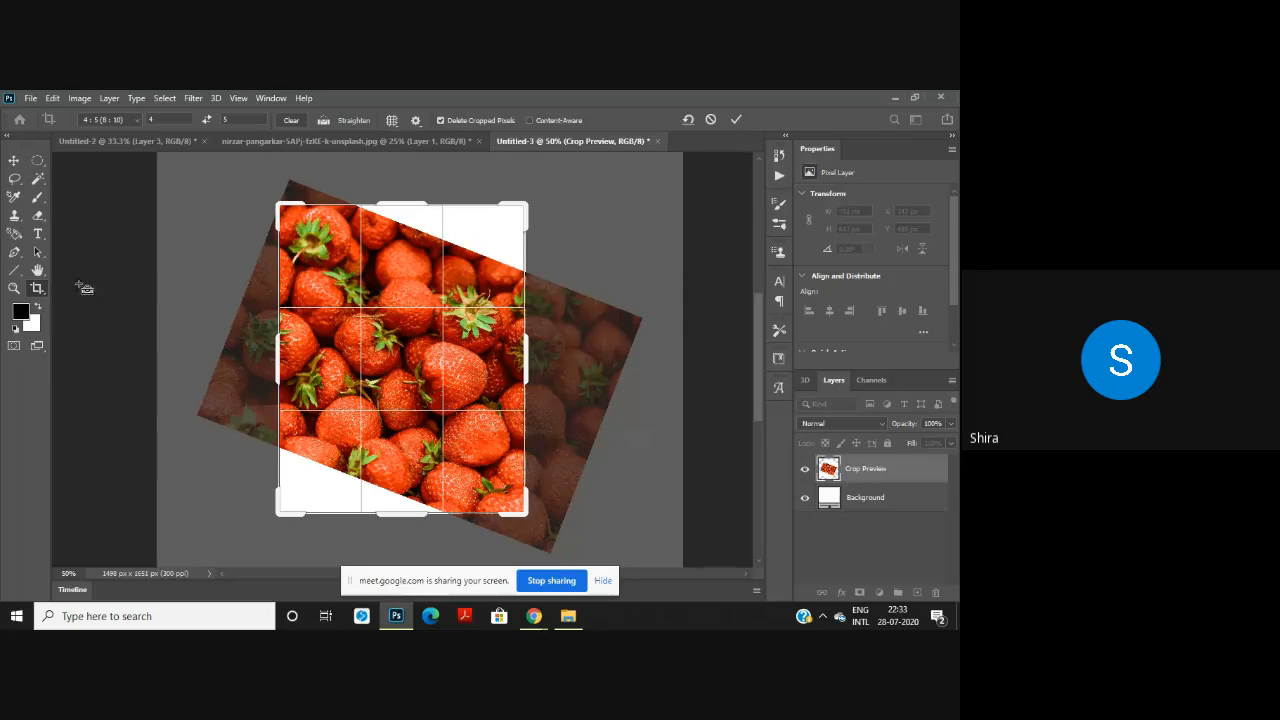
pyautogui.click(11, 165)
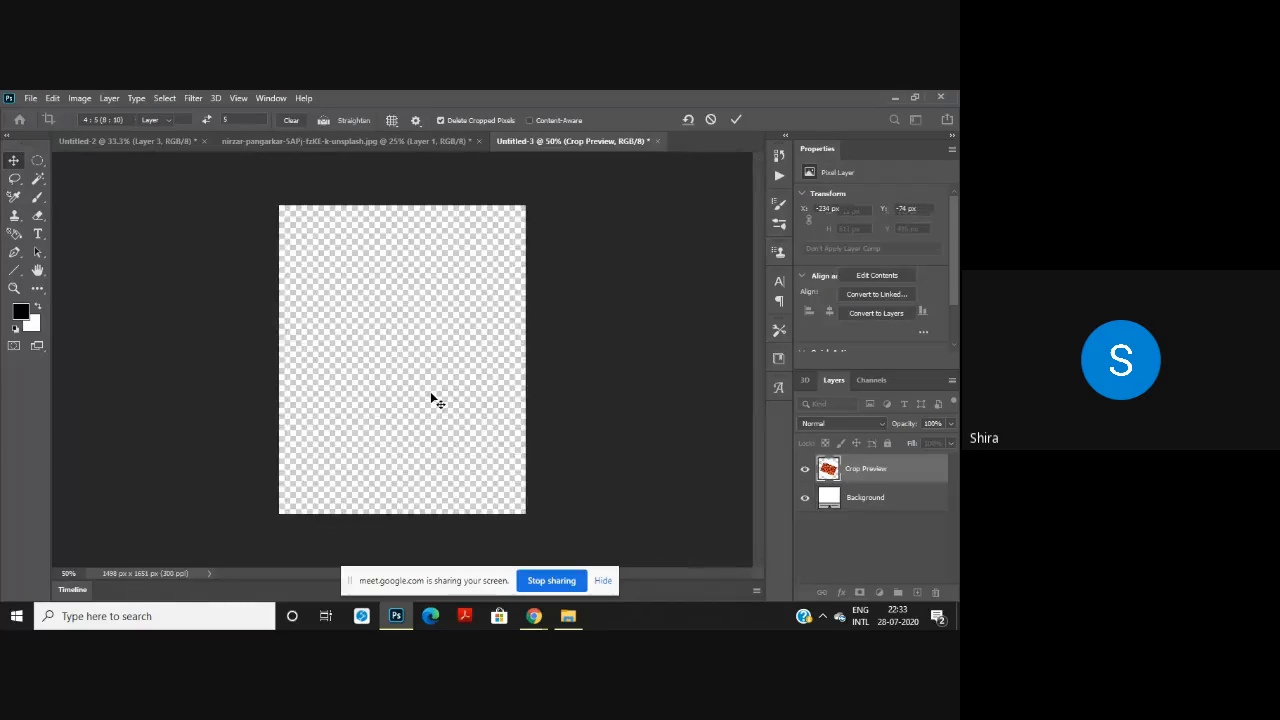
pyautogui.click(567, 615)
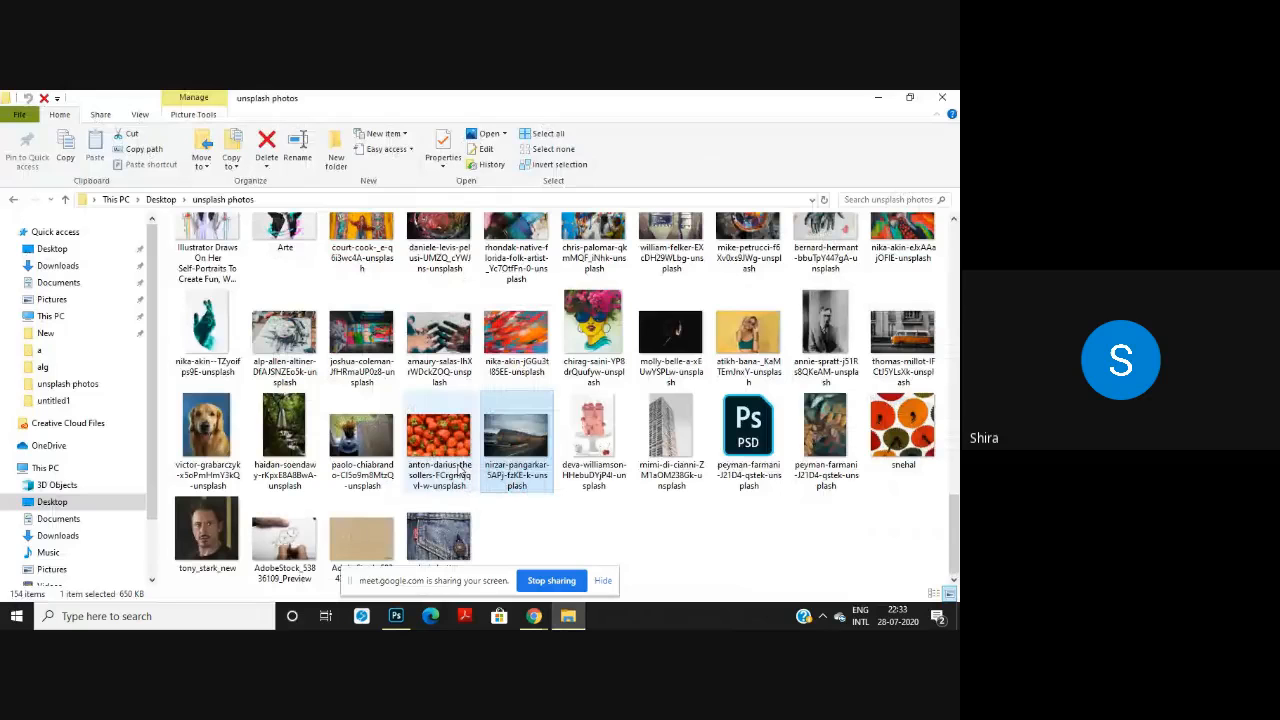
pyautogui.moveTo(514, 442); pyautogui.dragTo(431, 406)
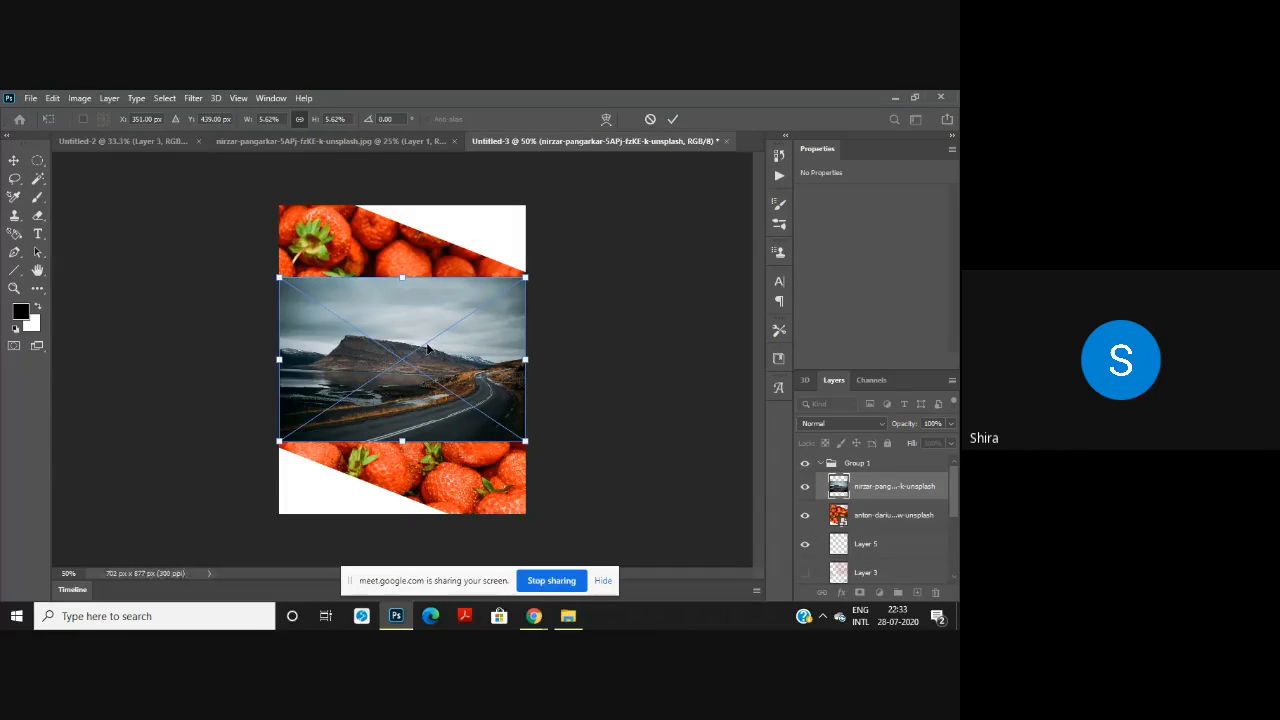
pyautogui.hotkey('ctrl', '+')
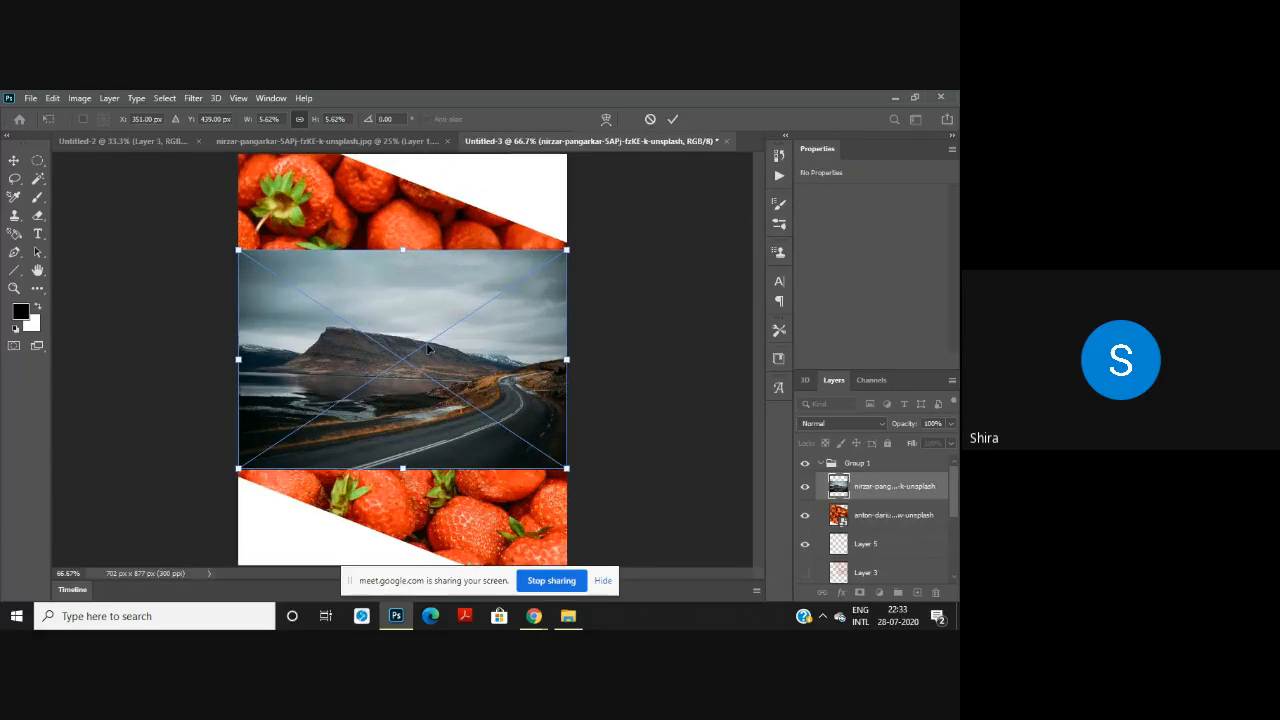
pyautogui.hotkey('ctrl', '+')
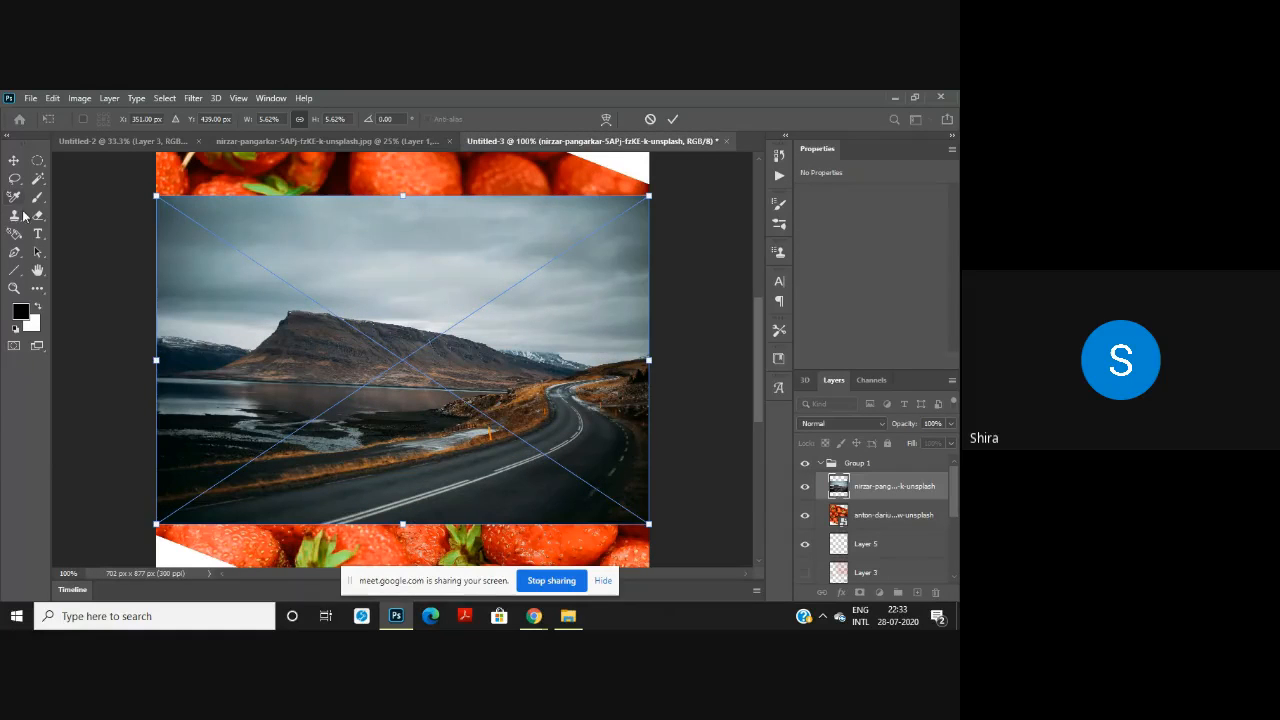
# Step: Straighten the image with the Crop tool along the waterline of the mountain road photo and apply the crop
pyautogui.click(40, 286)
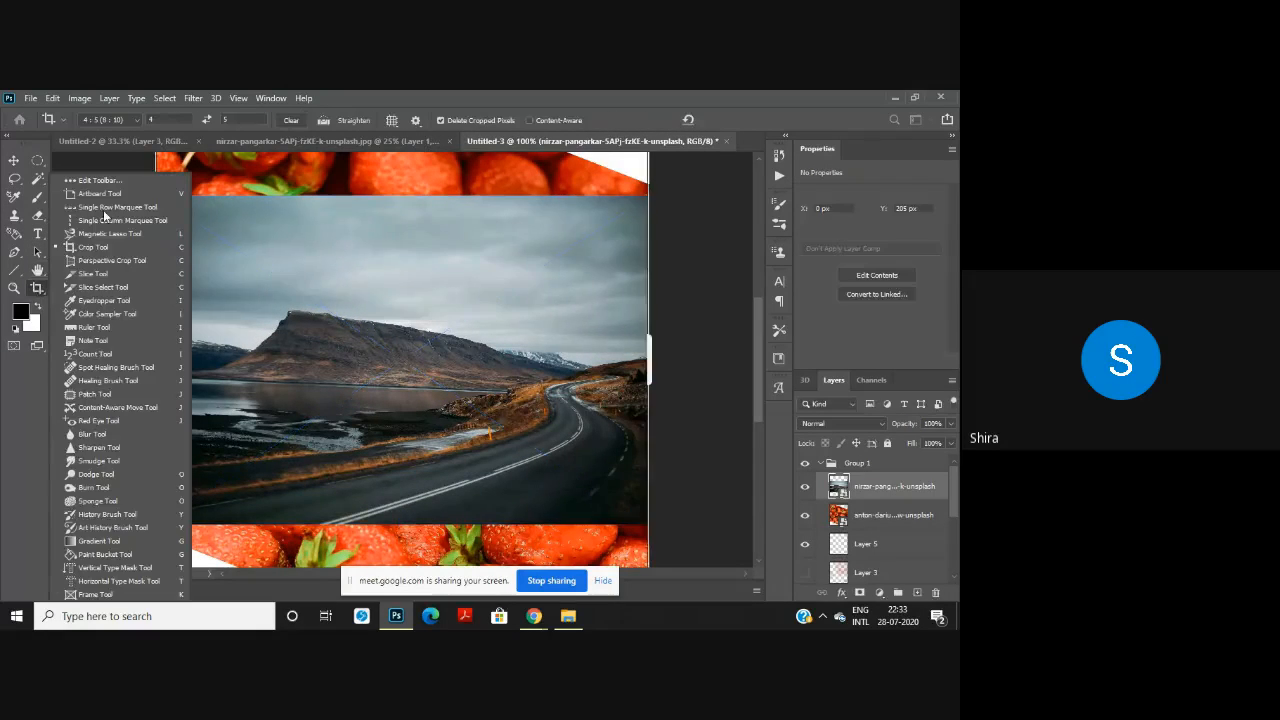
pyautogui.click(104, 246)
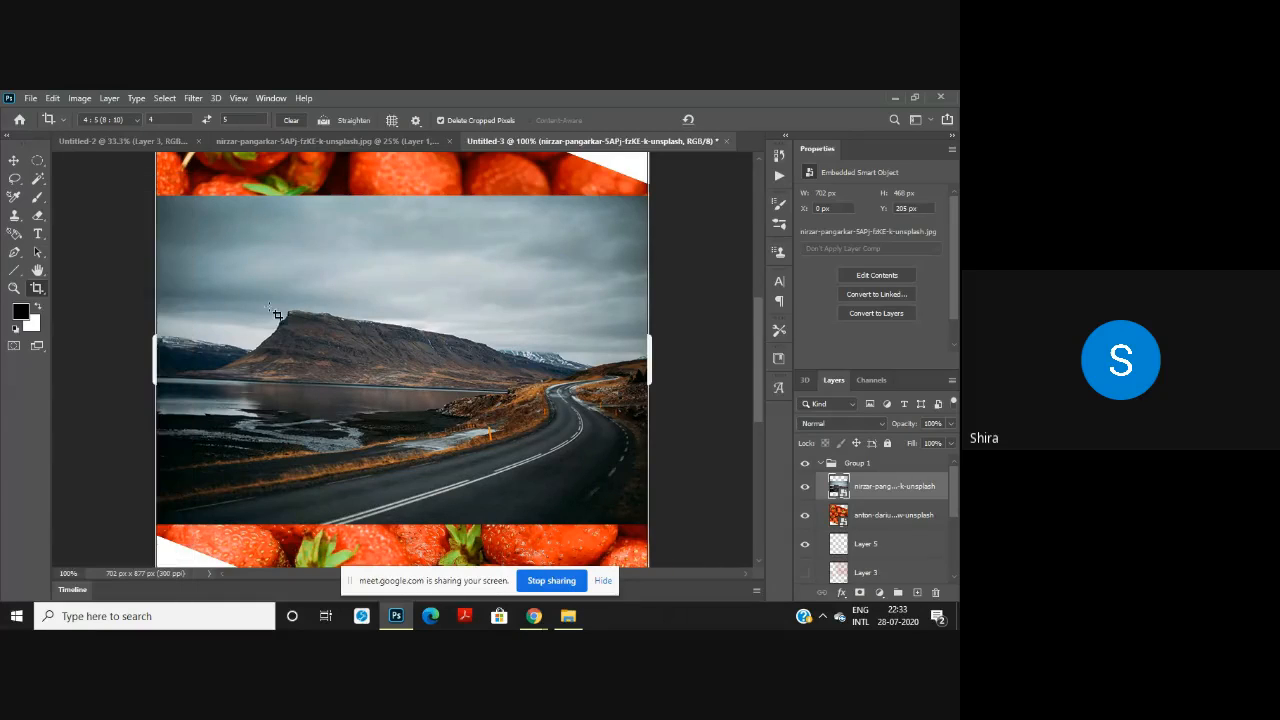
pyautogui.click(322, 120)
pyautogui.moveTo(160, 380); pyautogui.dragTo(656, 405)
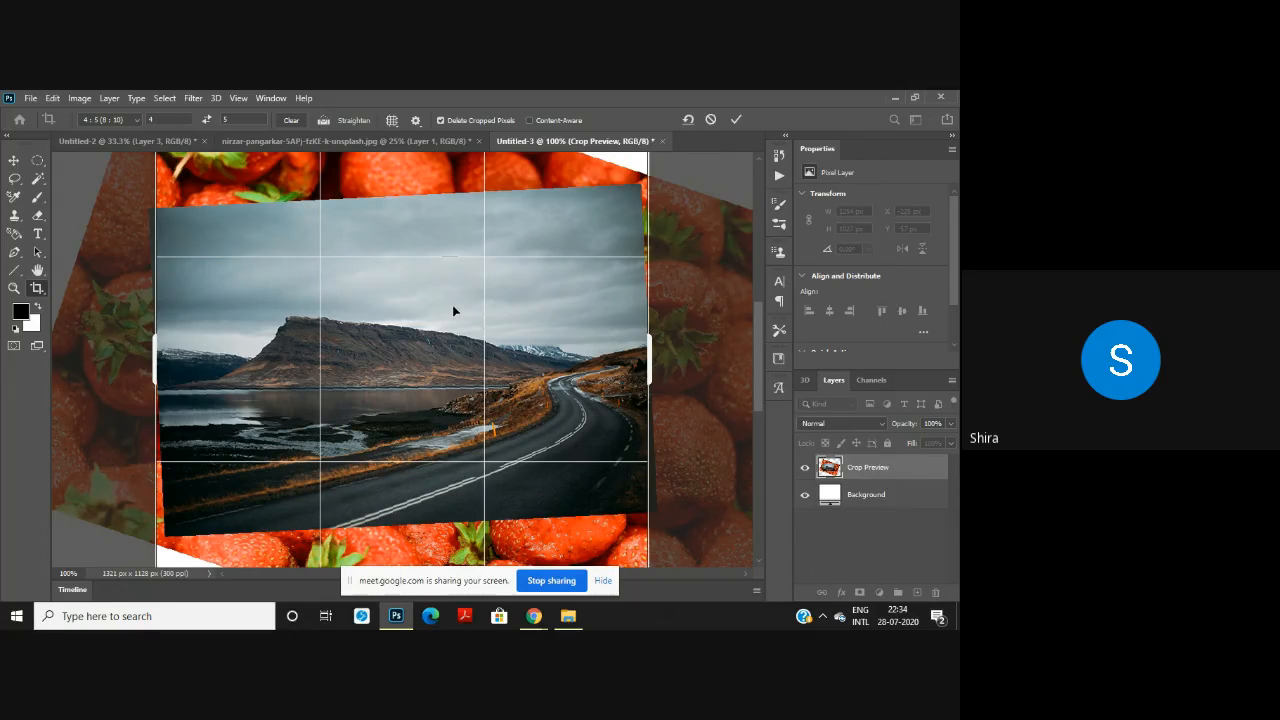
pyautogui.press('Return')
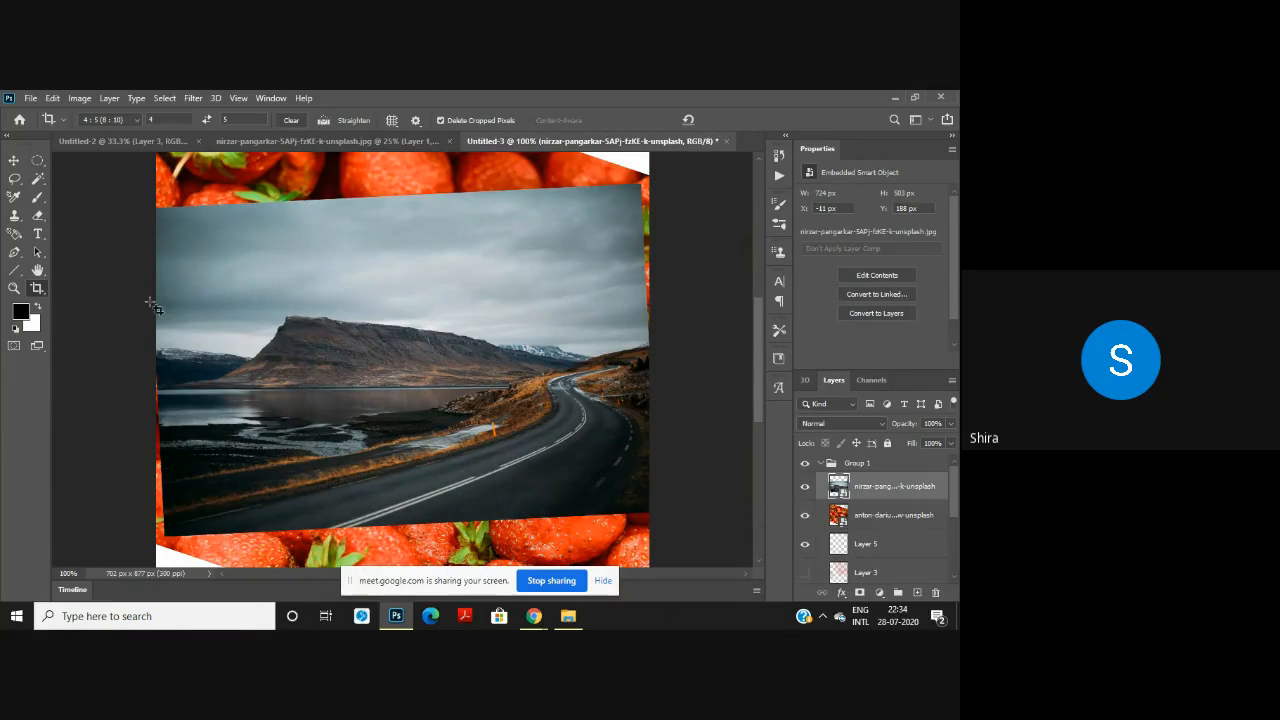
# Step: Switch to the Magic Wand and undo the recent crops, photo placements and paint strokes back to the plain pink circle
pyautogui.click(38, 198)
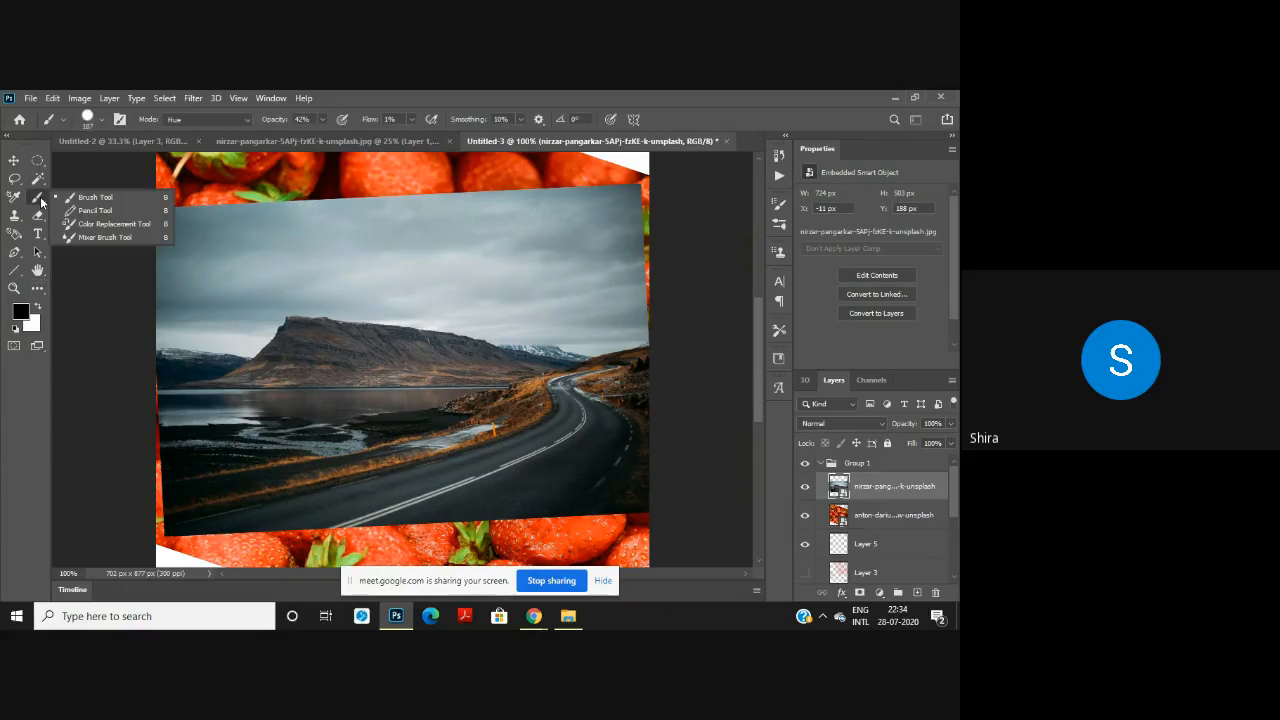
pyautogui.click(41, 183)
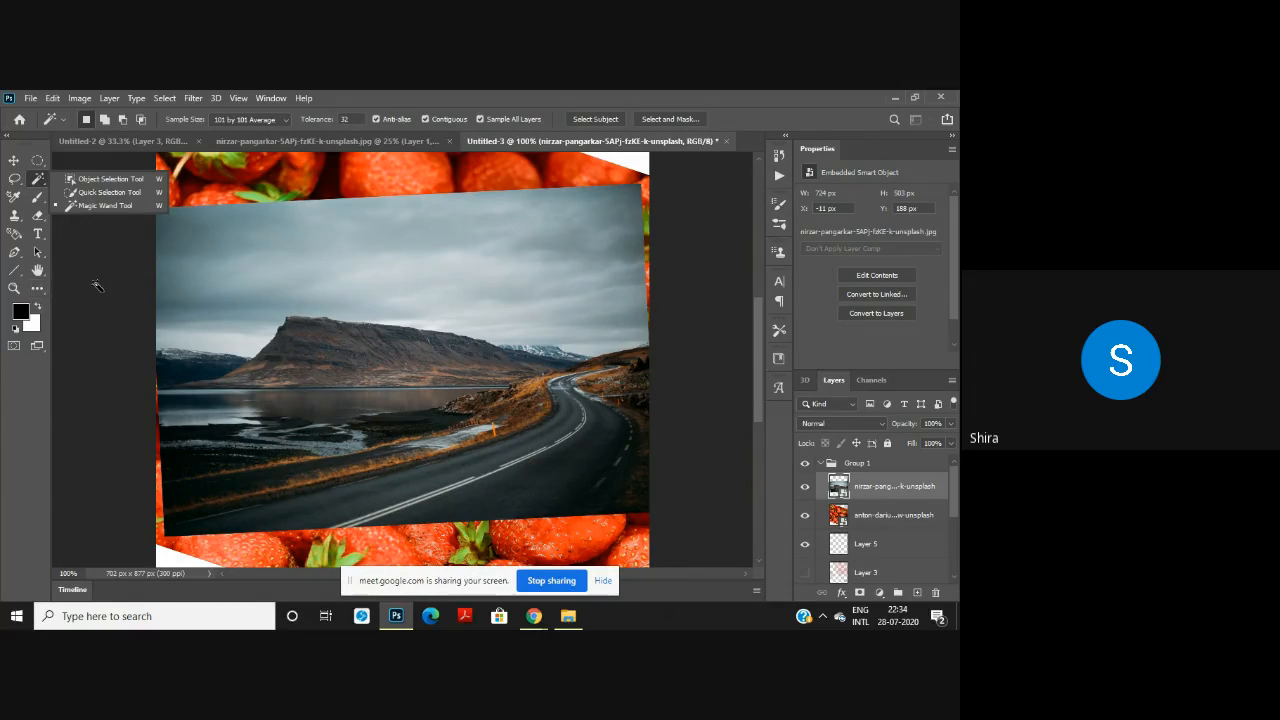
pyautogui.hotkey('ctrl', 'z')
pyautogui.hotkey('ctrl', 'z')
pyautogui.hotkey('ctrl', 'z')
pyautogui.hotkey('ctrl', 'z')
pyautogui.hotkey('ctrl', 'z')
pyautogui.hotkey('ctrl', 'z')
pyautogui.hotkey('ctrl', 'z')
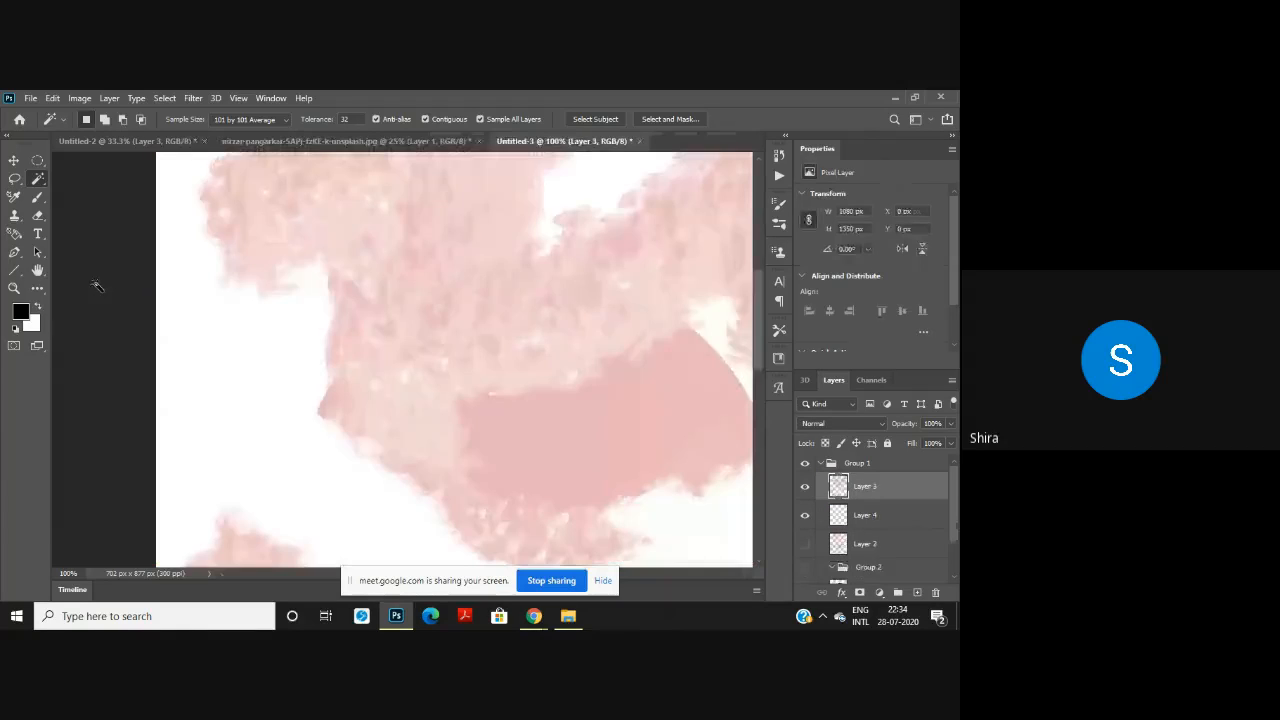
pyautogui.hotkey('ctrl', 'z')
pyautogui.hotkey('ctrl', 'z')
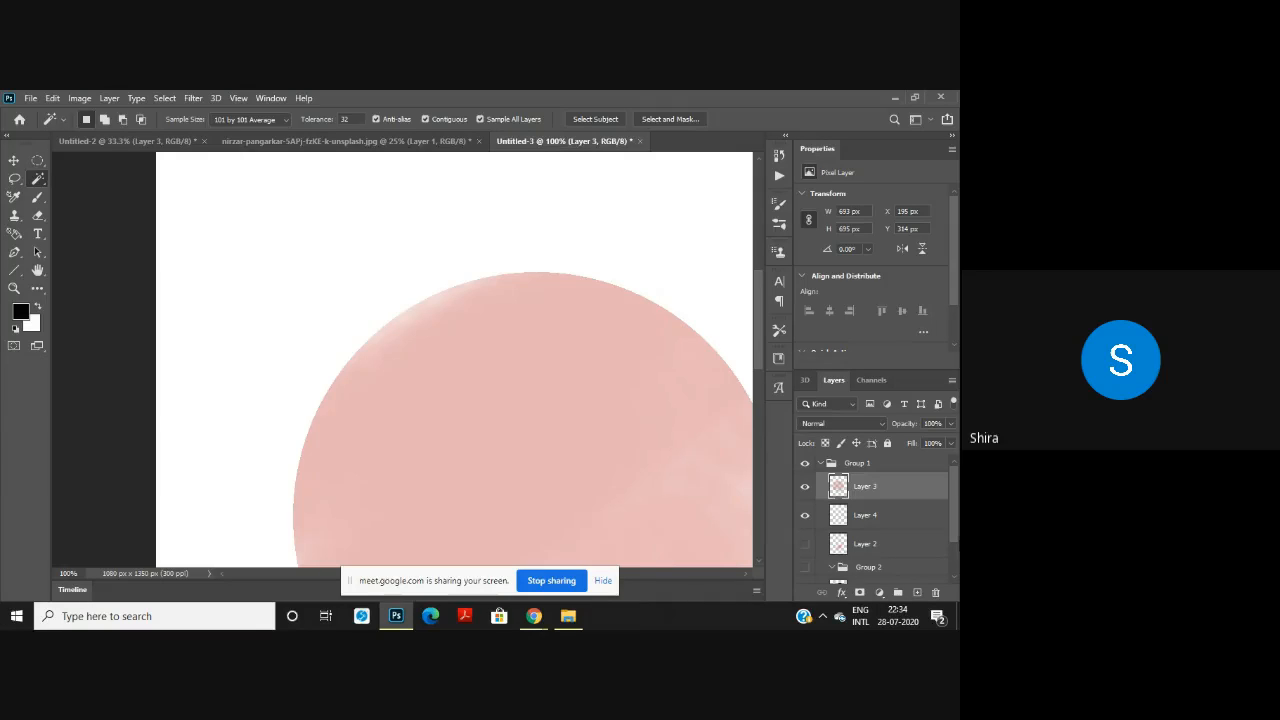
# Step: Select the pink circle with the Magic Wand, add a new layer above it, hide Layer 3 and clear the selection
pyautogui.click(559, 468)
pyautogui.hotkey('ctrl', 'j')
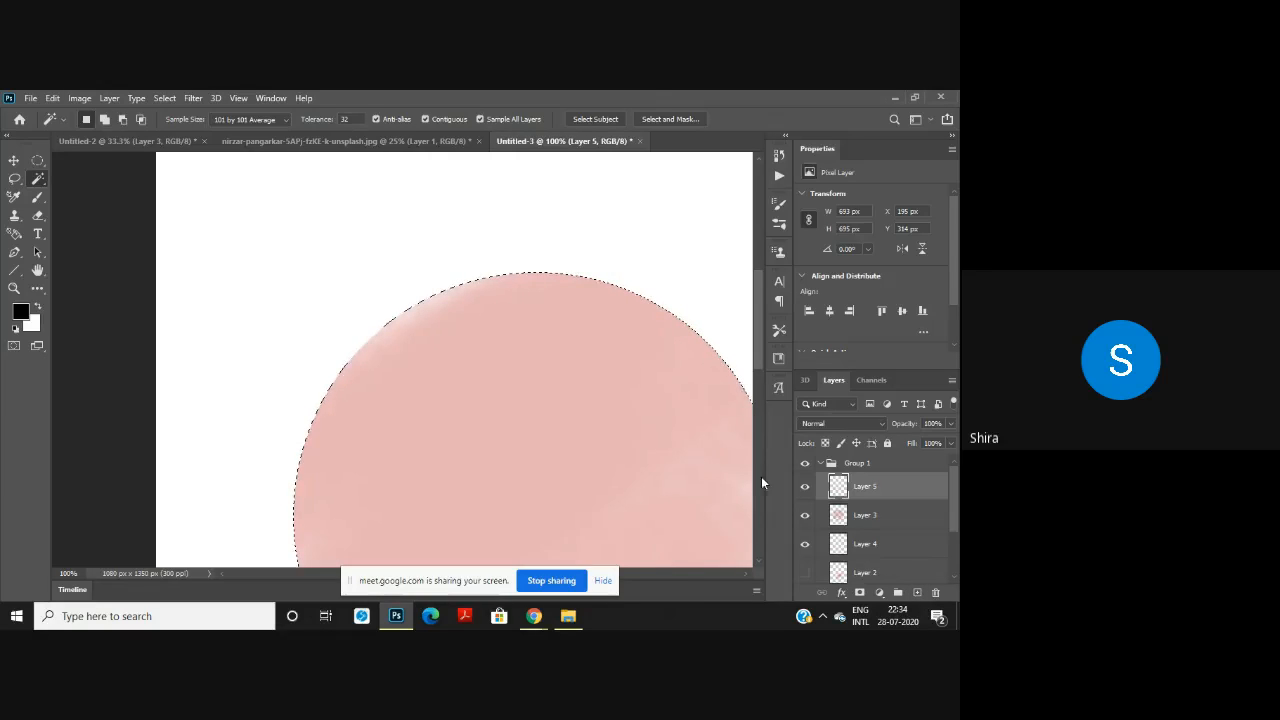
pyautogui.click(805, 515)
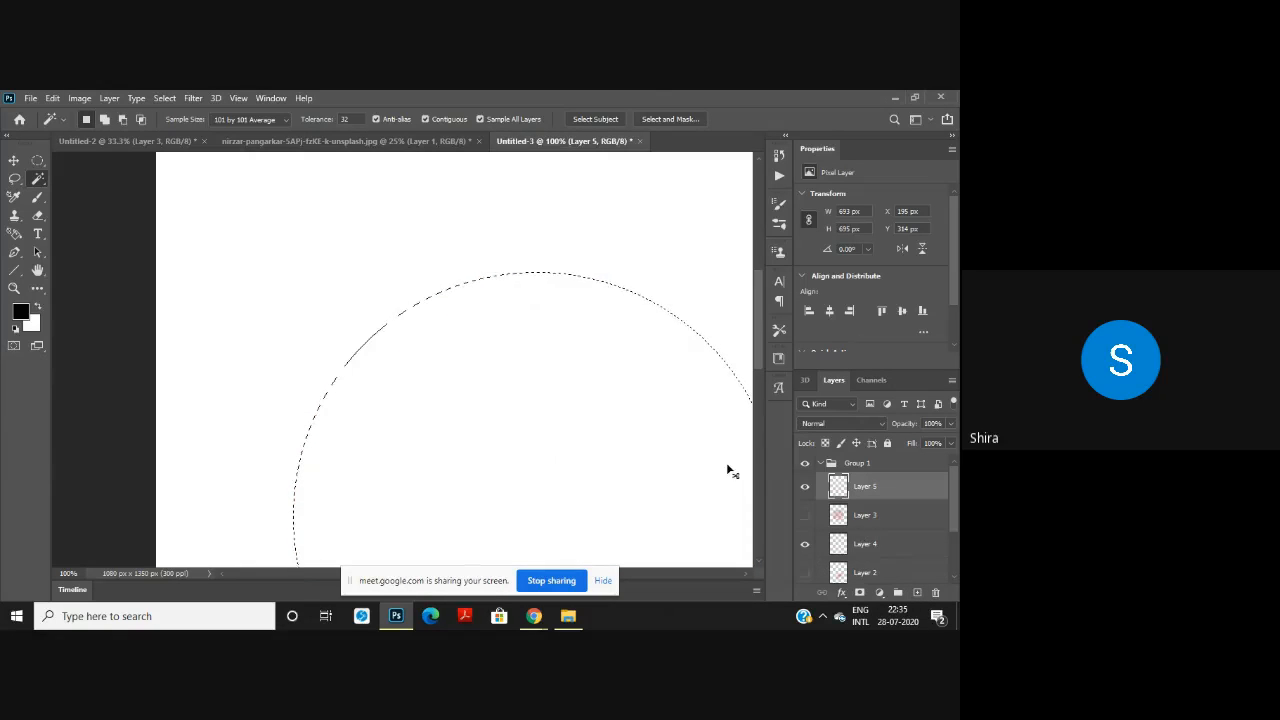
pyautogui.hotkey('ctrl', 'd')
pyautogui.hotkey('ctrl', '-')
pyautogui.hotkey('ctrl', '-')
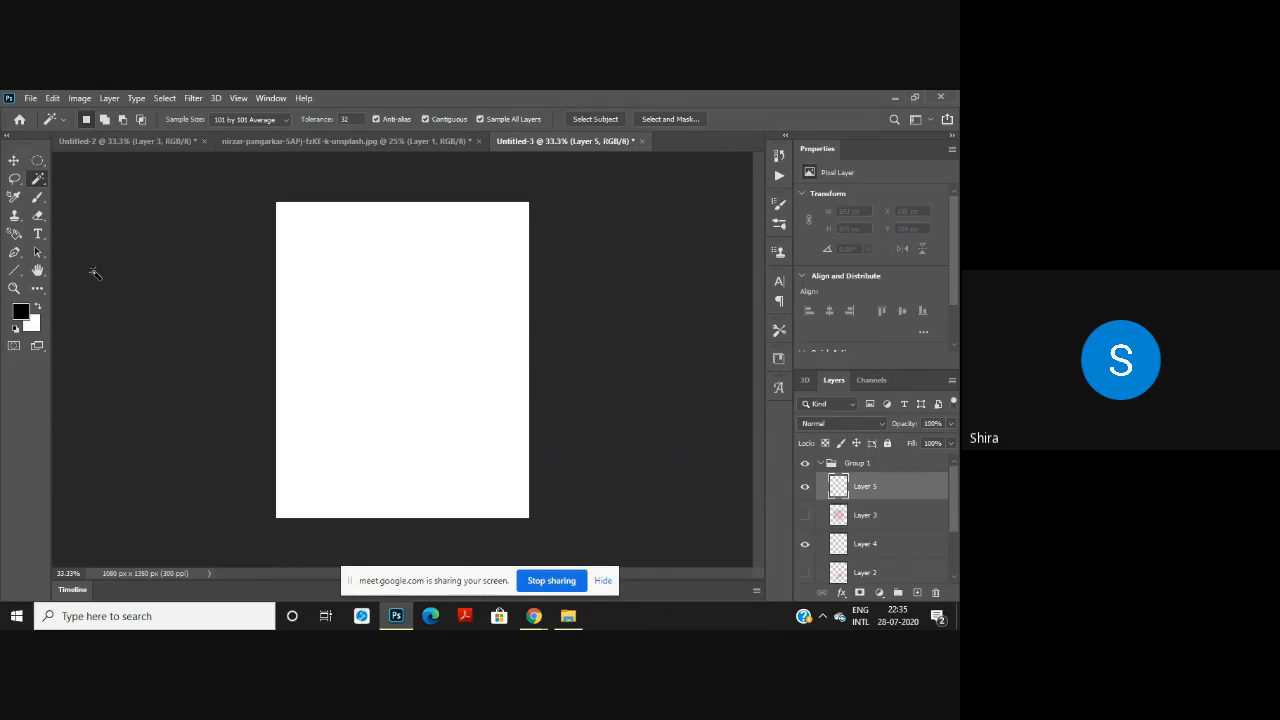
# Step: Draw a black rectangle about 891 by 540 px in the upper part of the canvas and set its stroke width to 0.81 px
pyautogui.click(15, 271)
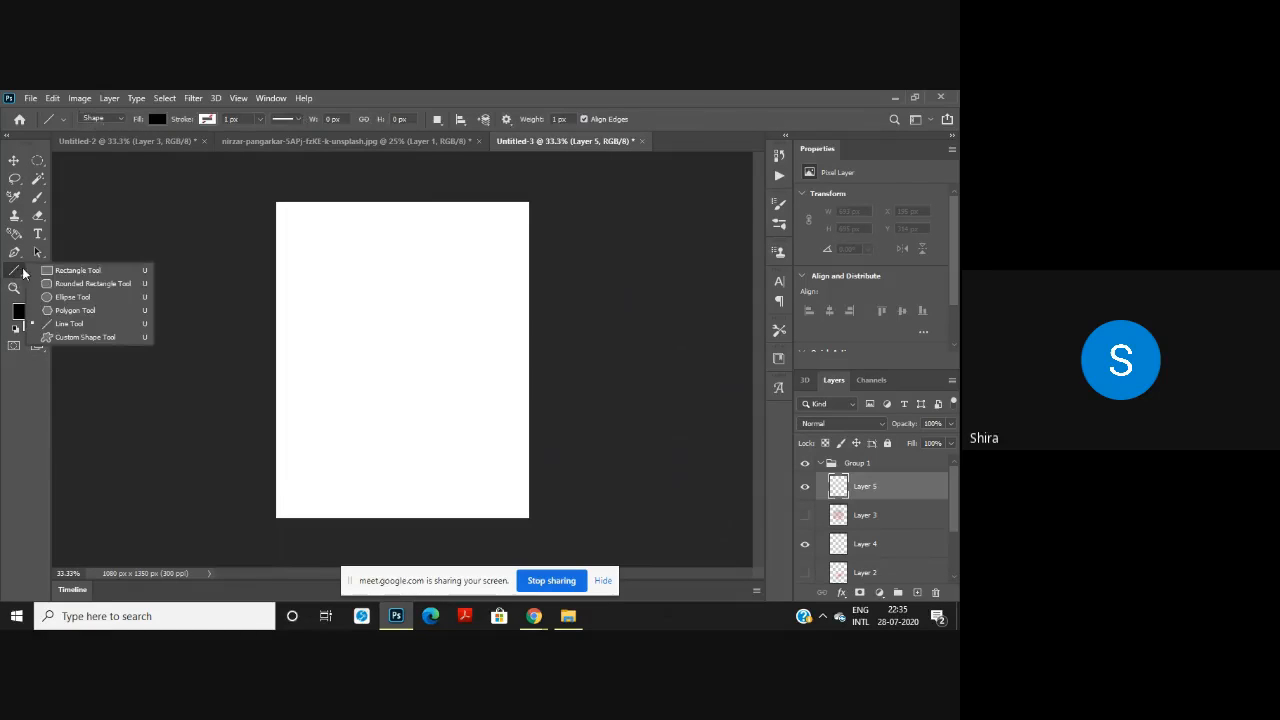
pyautogui.click(38, 272)
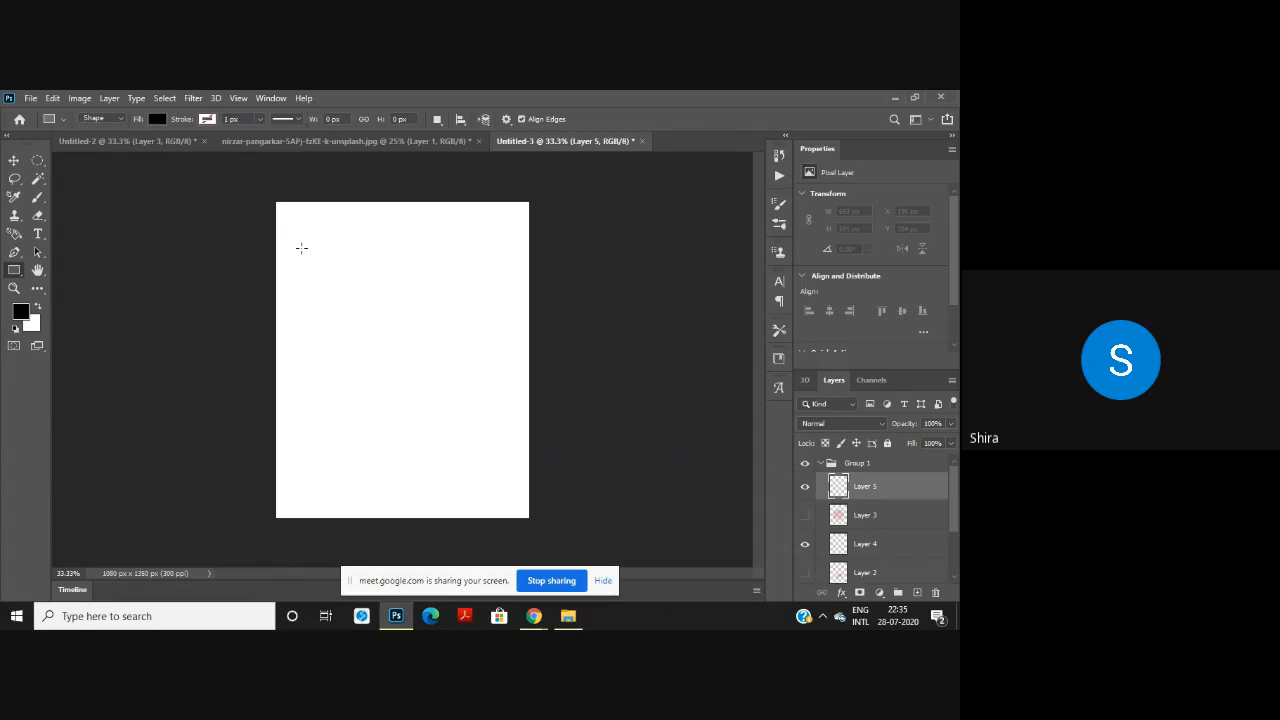
pyautogui.moveTo(301, 248); pyautogui.dragTo(509, 374)
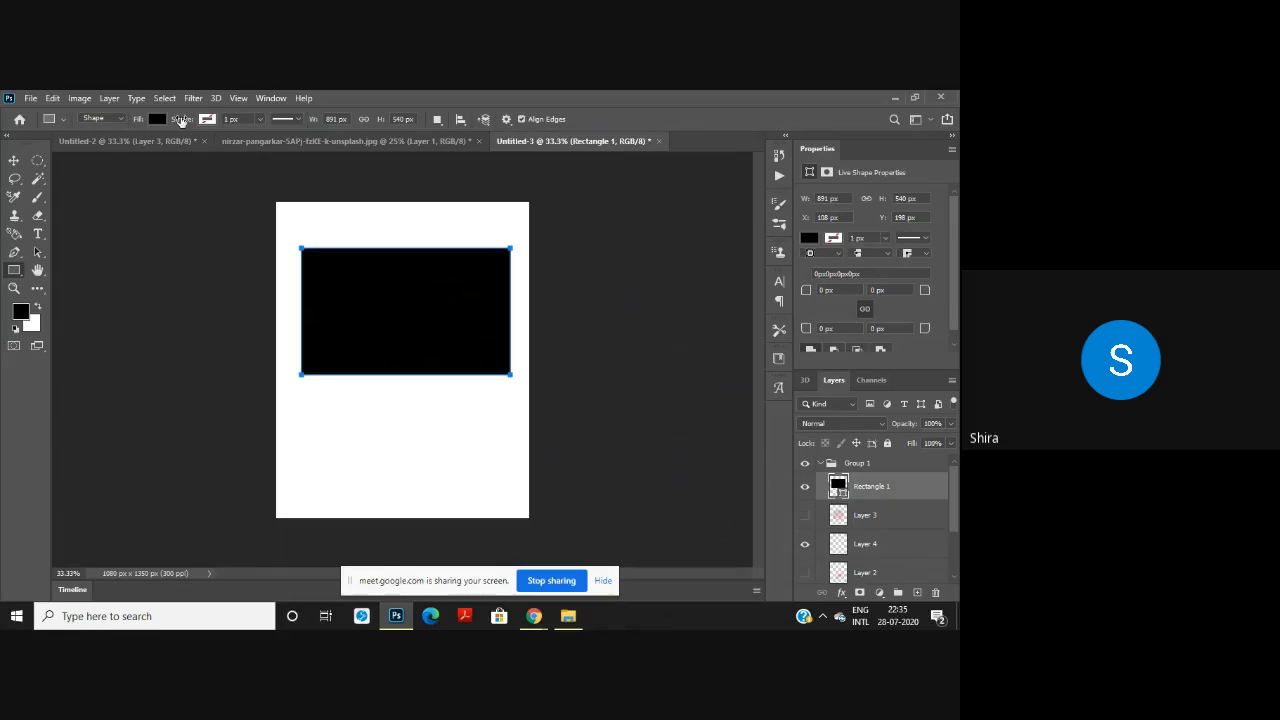
pyautogui.click(260, 119)
pyautogui.moveTo(261, 133)
pyautogui.mouseDown()
pyautogui.moveTo(300, 136)
pyautogui.moveTo(257, 137)
pyautogui.mouseUp()
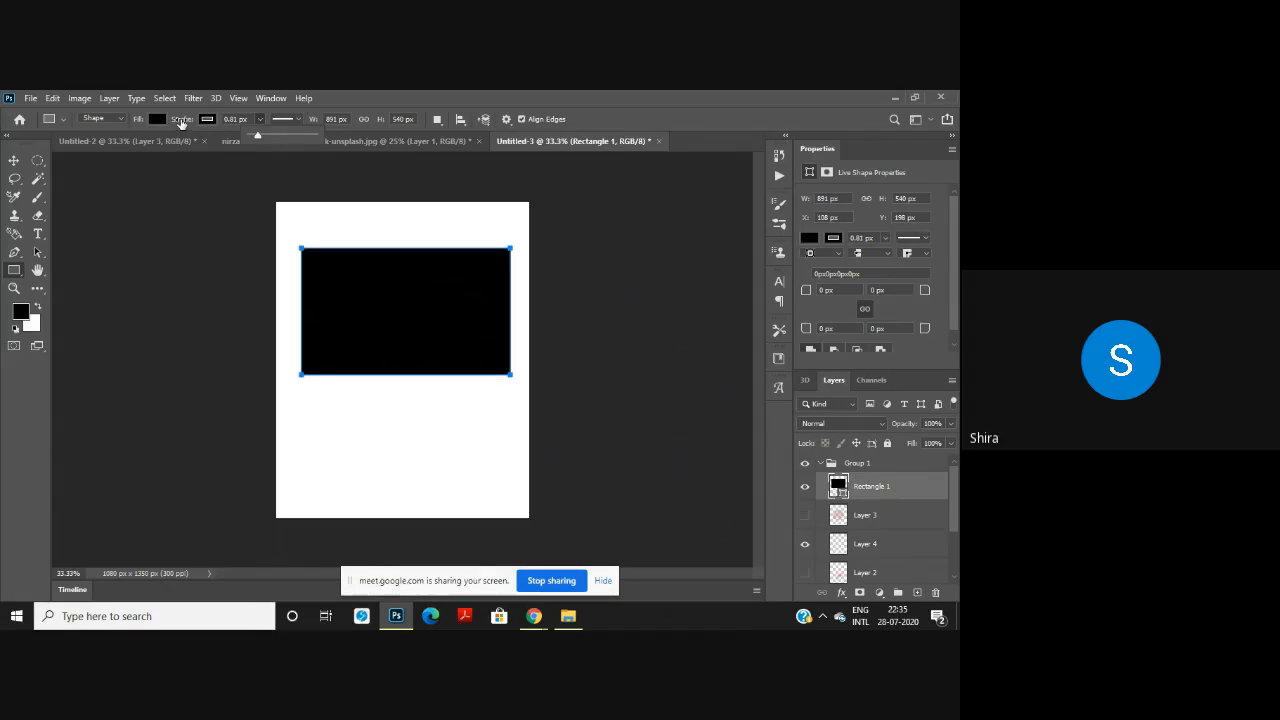
pyautogui.moveTo(181, 122)
pyautogui.mouseDown()
pyautogui.moveTo(209, 125)
pyautogui.moveTo(152, 123)
pyautogui.mouseUp()
# Step: Set the foreground color to red, hex cb0c0c
pyautogui.click(21, 313)
pyautogui.click(751, 220)
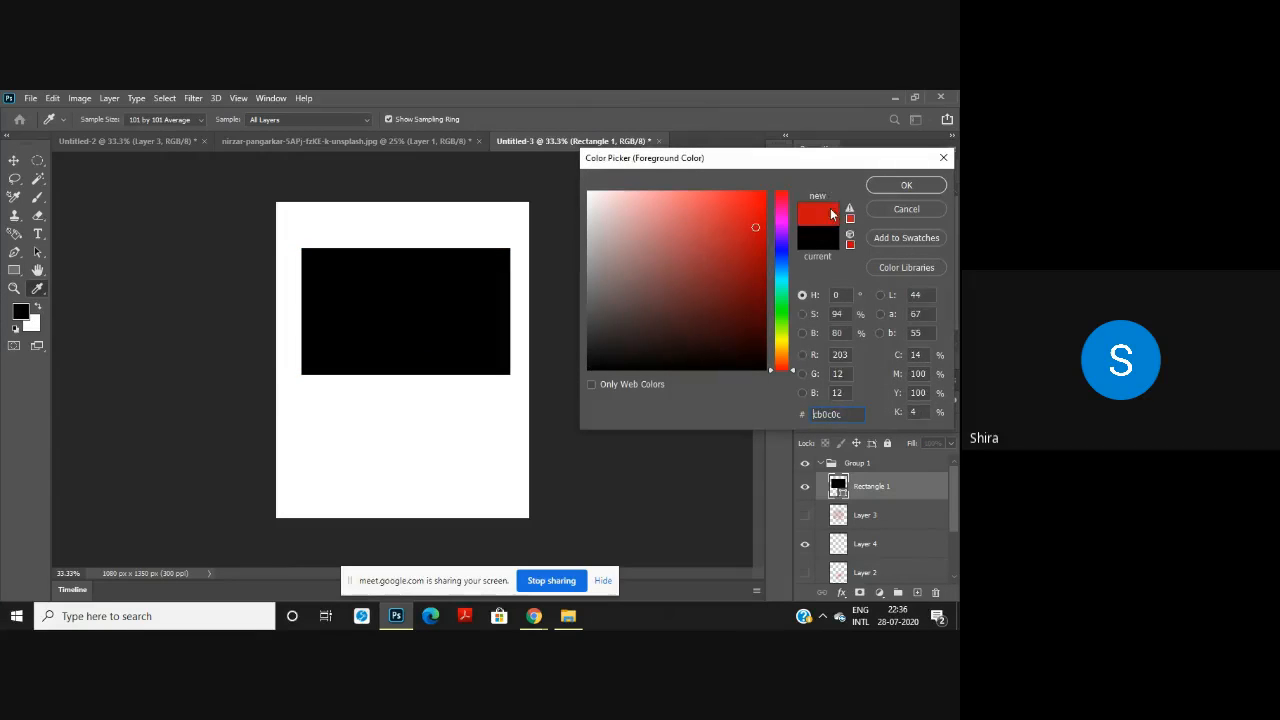
pyautogui.click(906, 185)
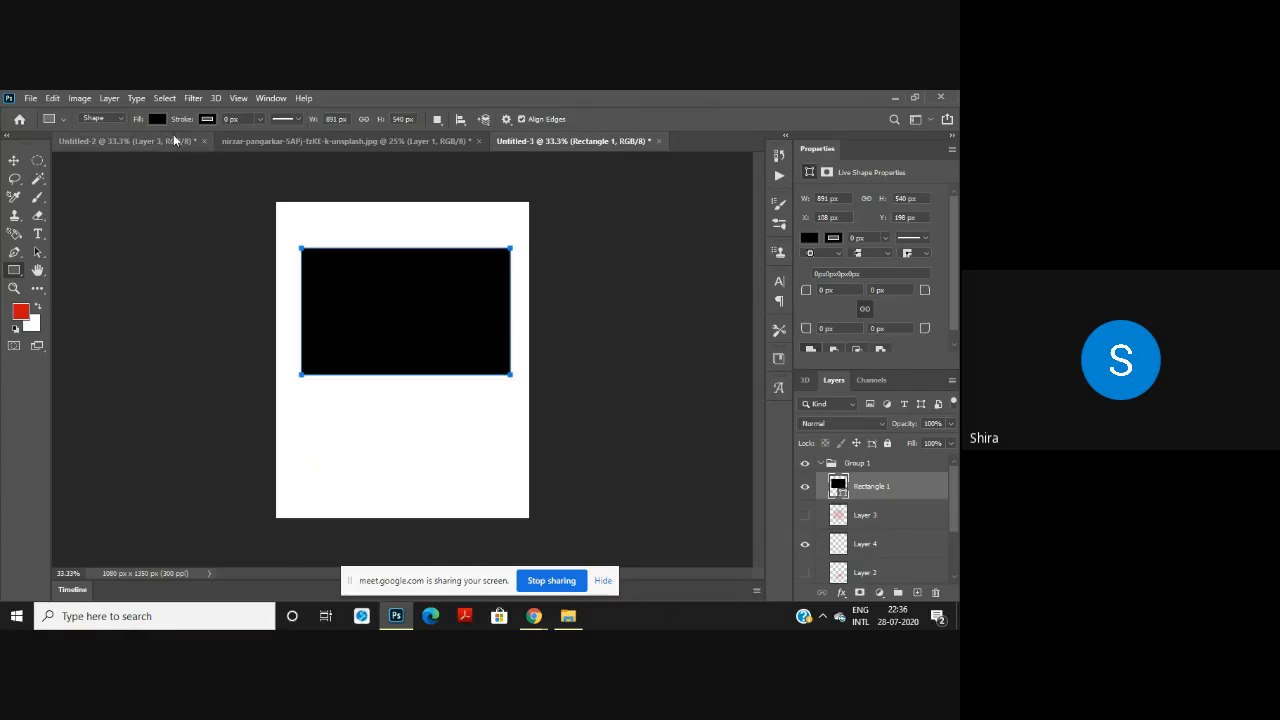
# Step: Change the black rectangle's stroke color to red and set its stroke width to 23 px
pyautogui.click(207, 119)
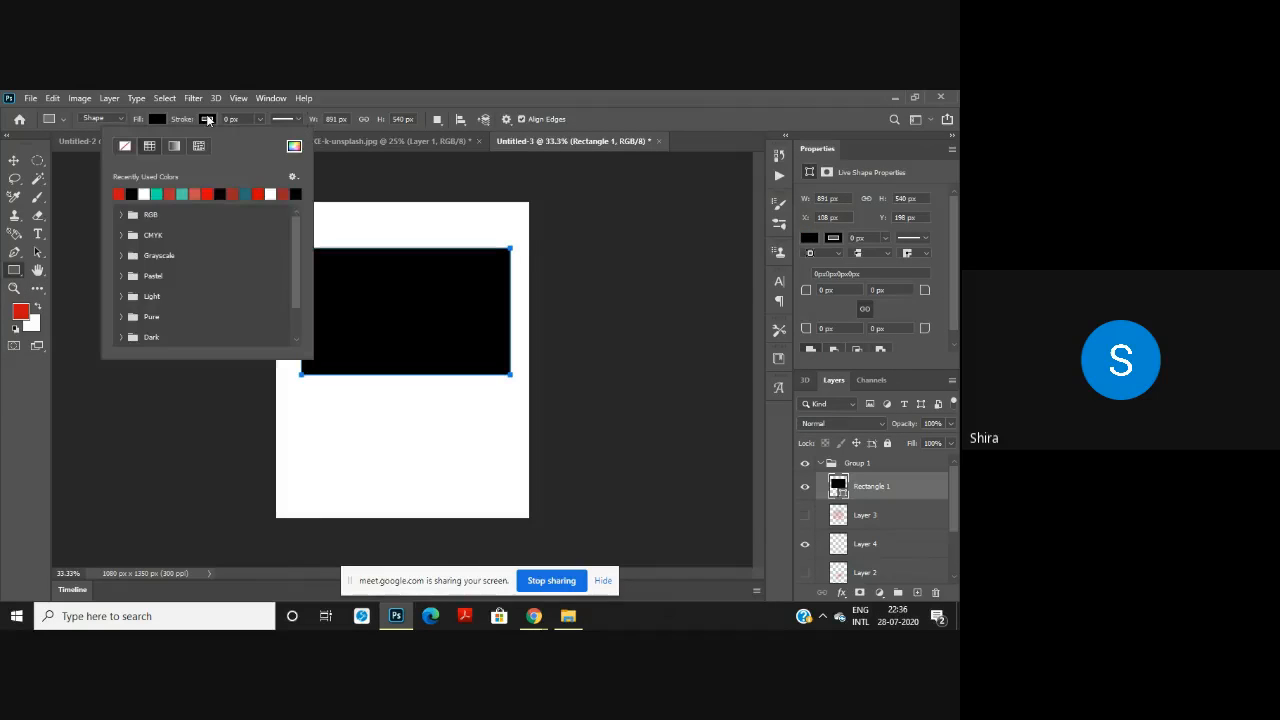
pyautogui.click(207, 193)
pyautogui.click(328, 165)
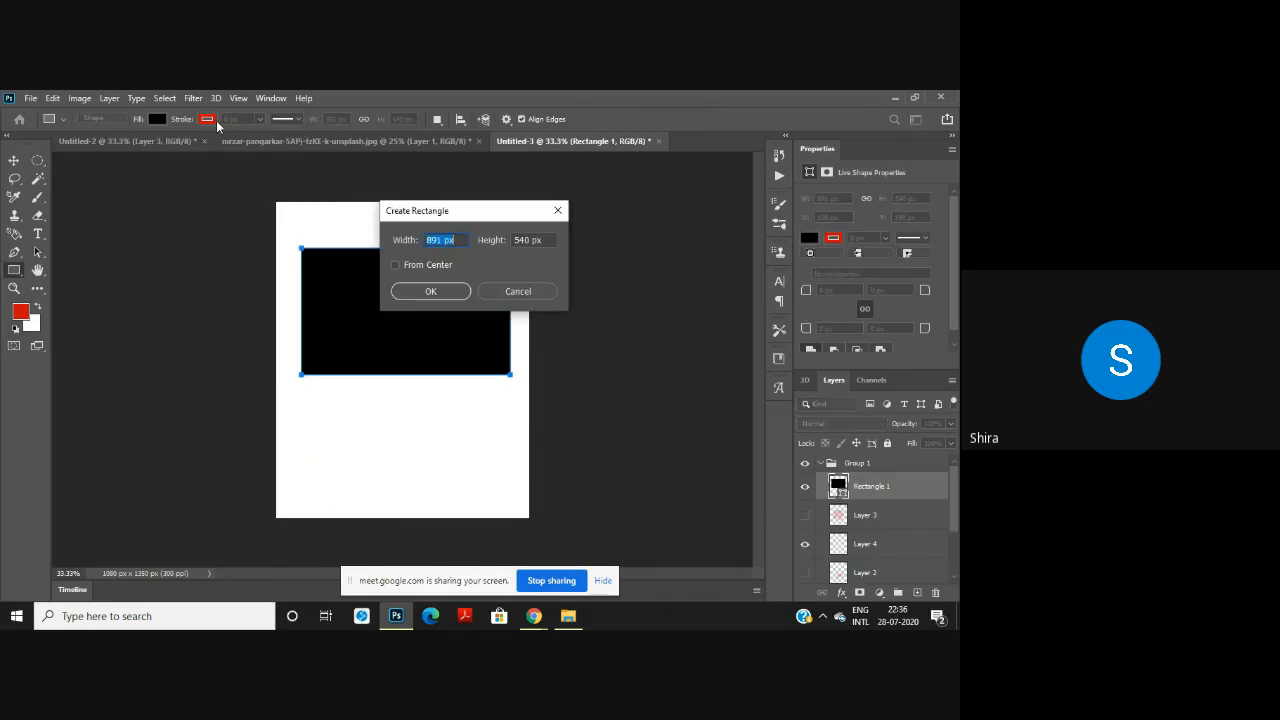
pyautogui.click(557, 210)
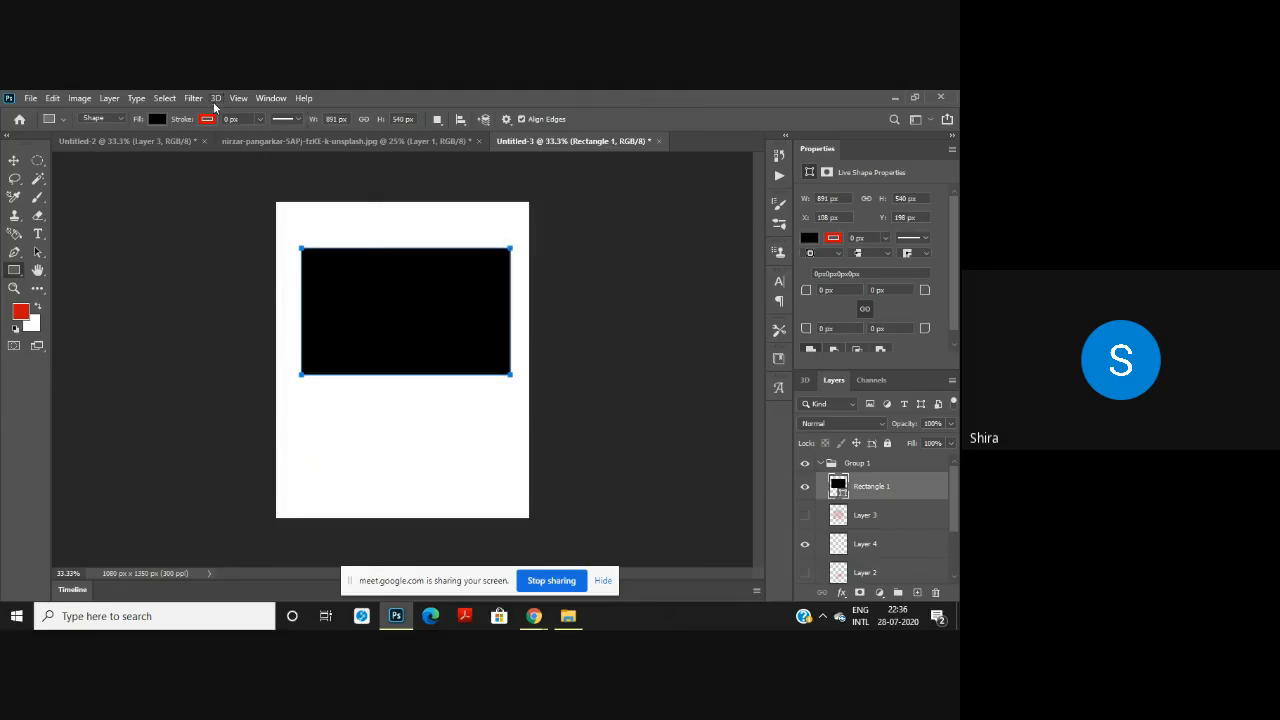
pyautogui.moveTo(186, 121)
pyautogui.mouseDown()
pyautogui.moveTo(233, 124)
pyautogui.moveTo(178, 118)
pyautogui.moveTo(194, 125)
pyautogui.mouseUp()
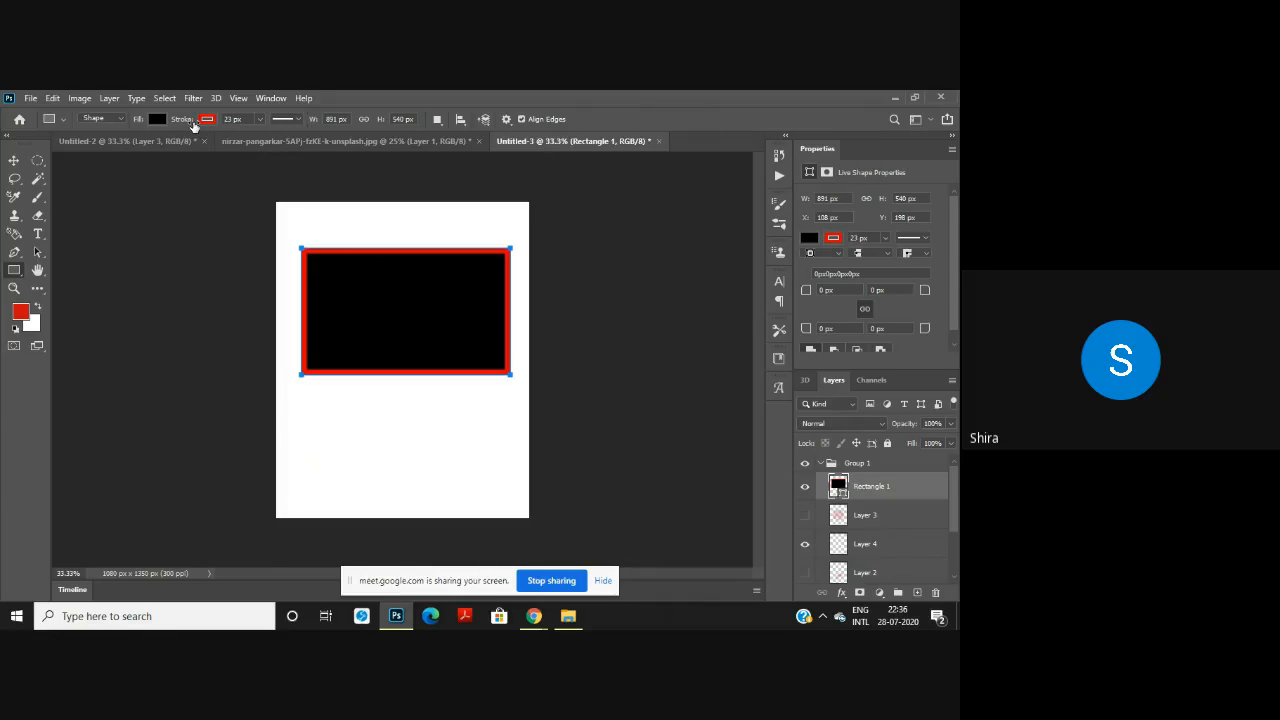
# Step: Switch the black rectangle's red stroke to the dashed style and finally to the dotted style
pyautogui.click(288, 119)
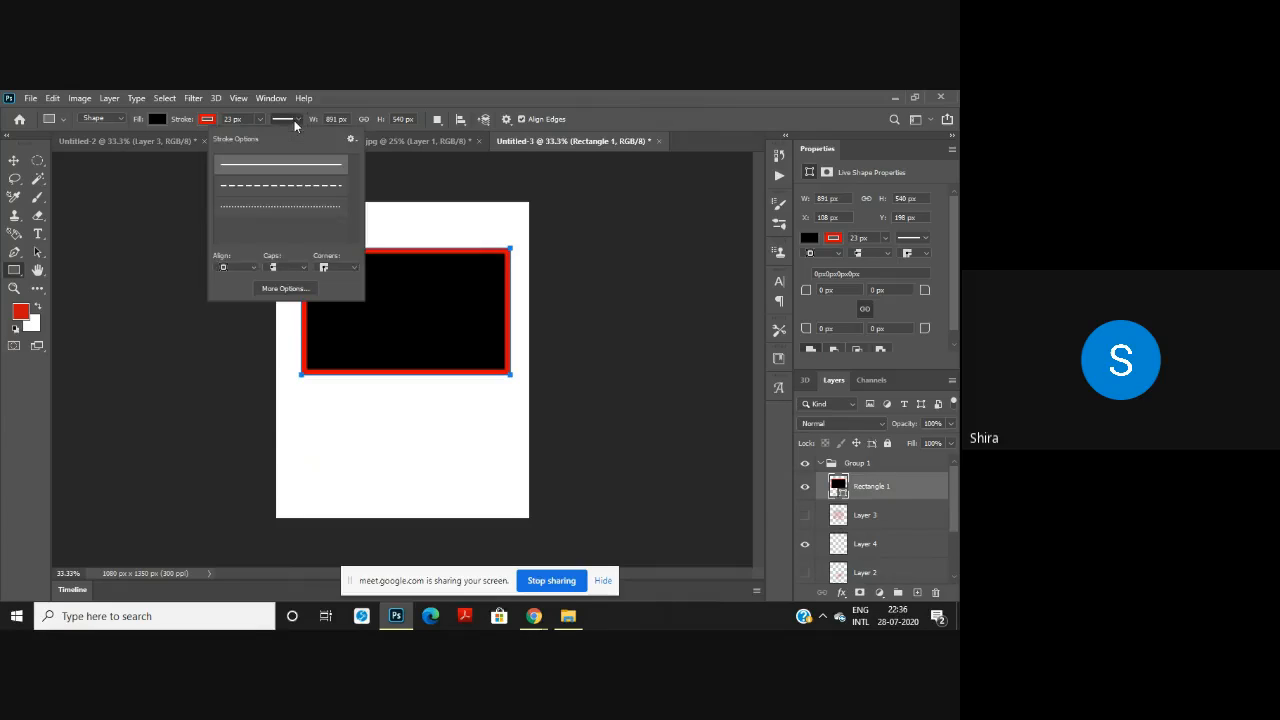
pyautogui.click(290, 185)
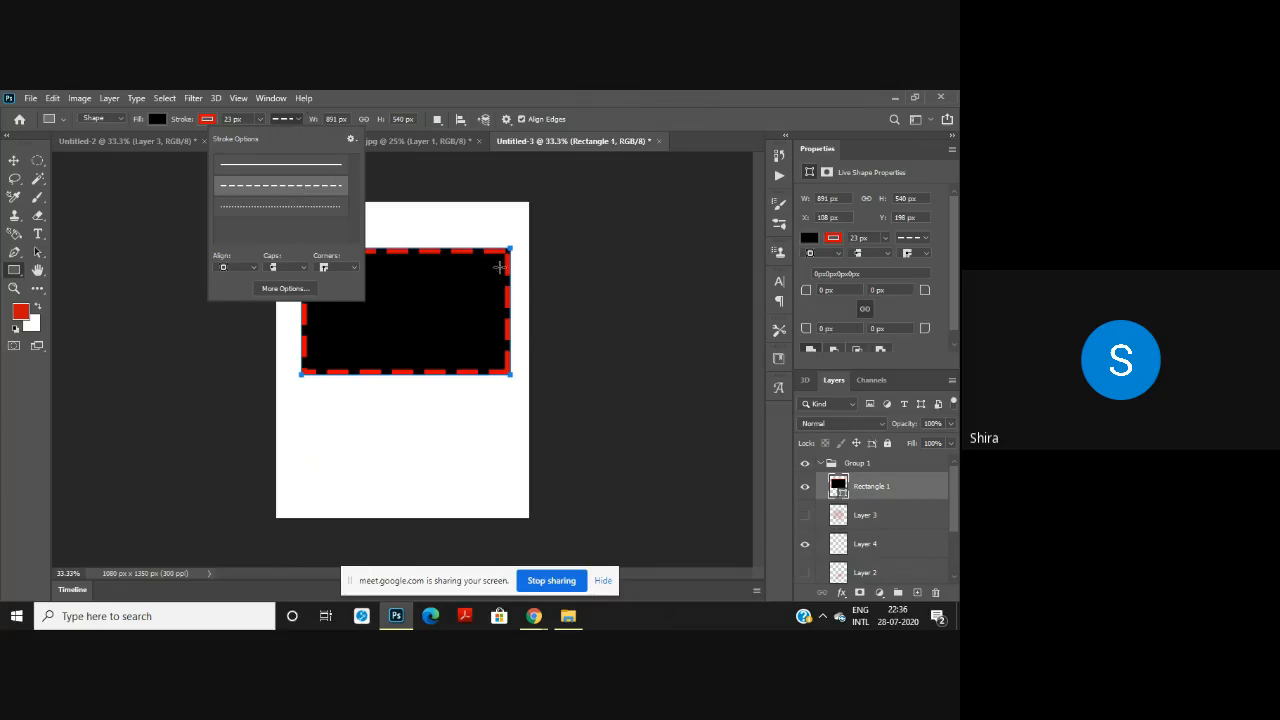
pyautogui.click(290, 208)
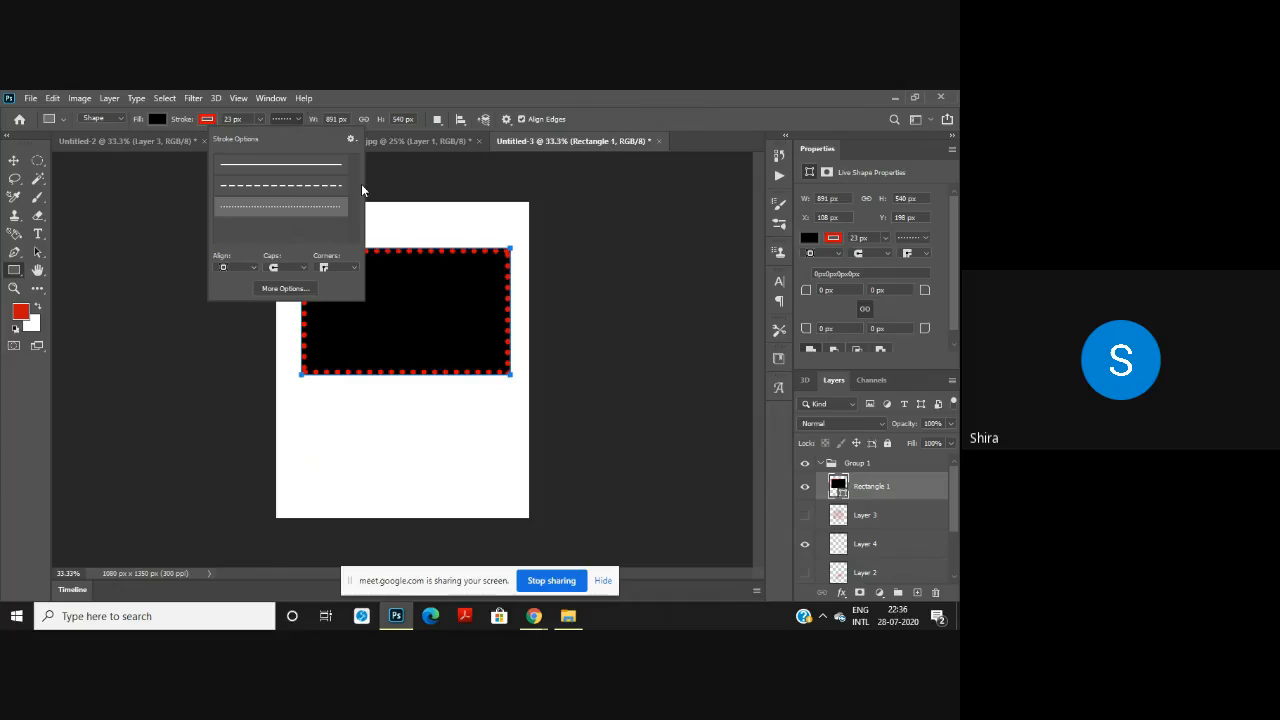
# Step: Try the Soft Light blend mode on the Rectangle 1 layer and undo it
pyautogui.click(849, 424)
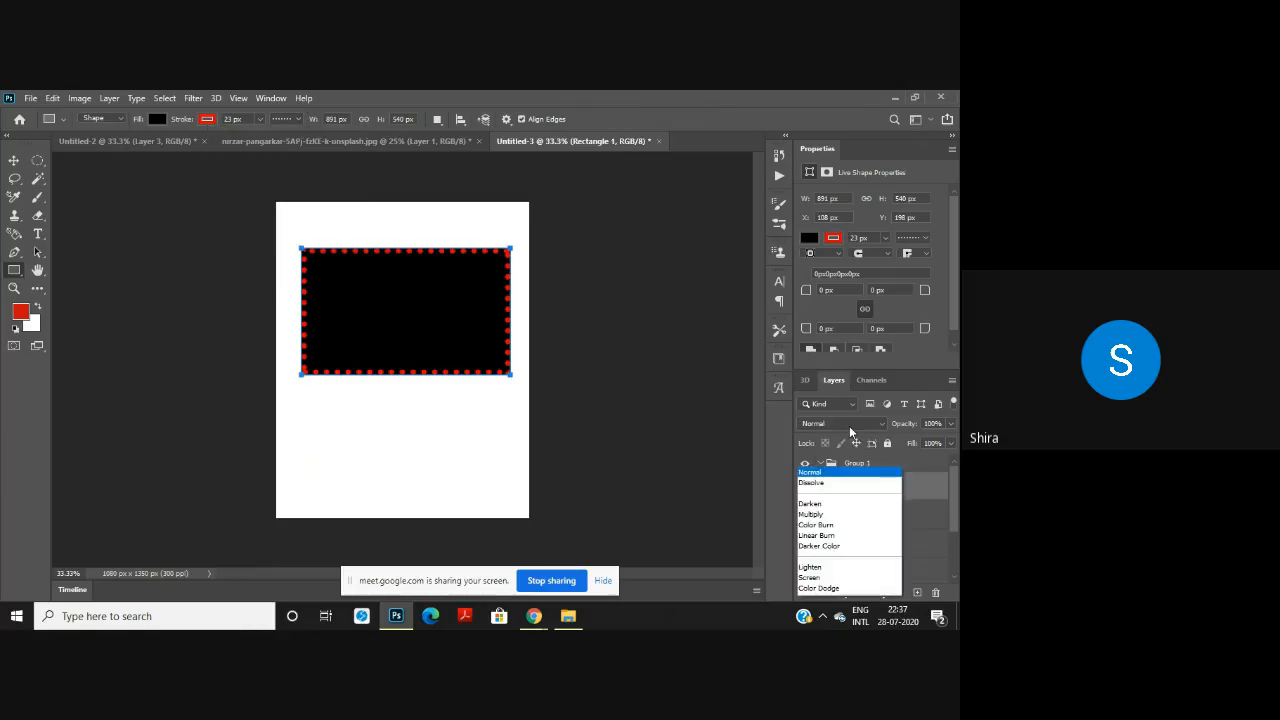
pyautogui.click(849, 428)
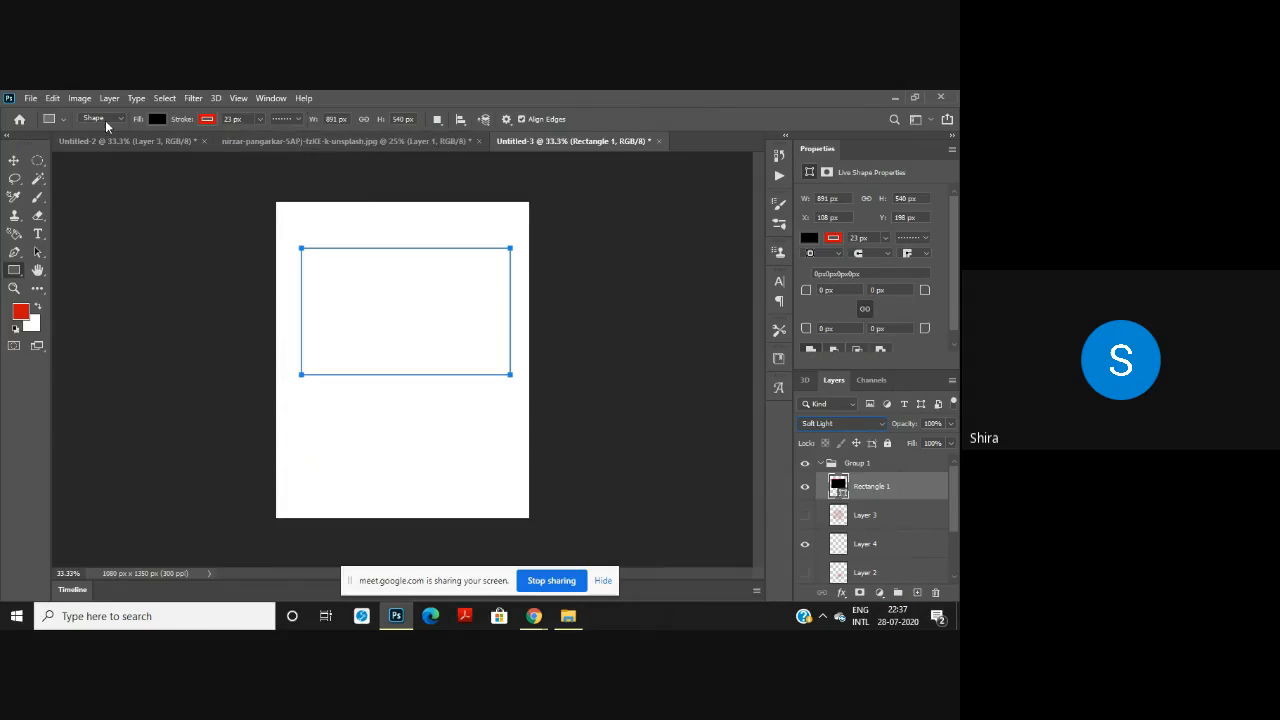
pyautogui.hotkey('ctrl', 'z')
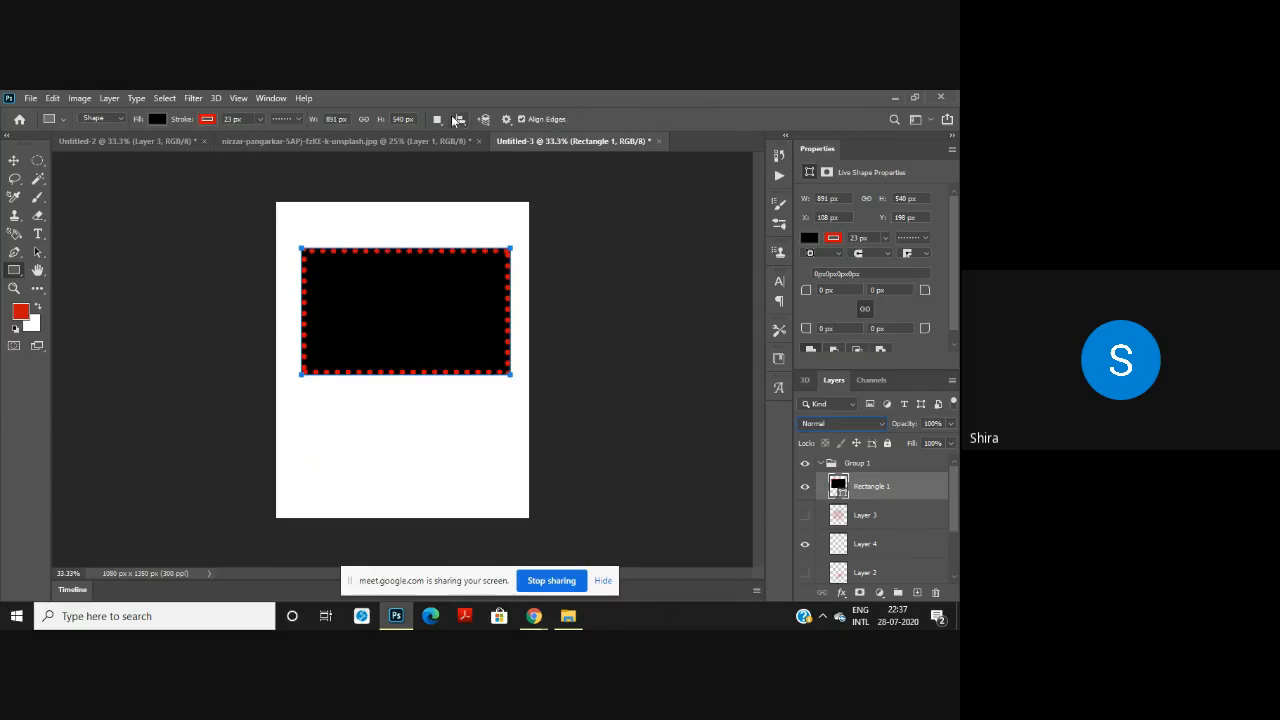
# Step: Undo the stroke changes and the black rectangle back to the empty Layer 5, and clear the restored circular selection
pyautogui.hotkey('ctrl', 'z')
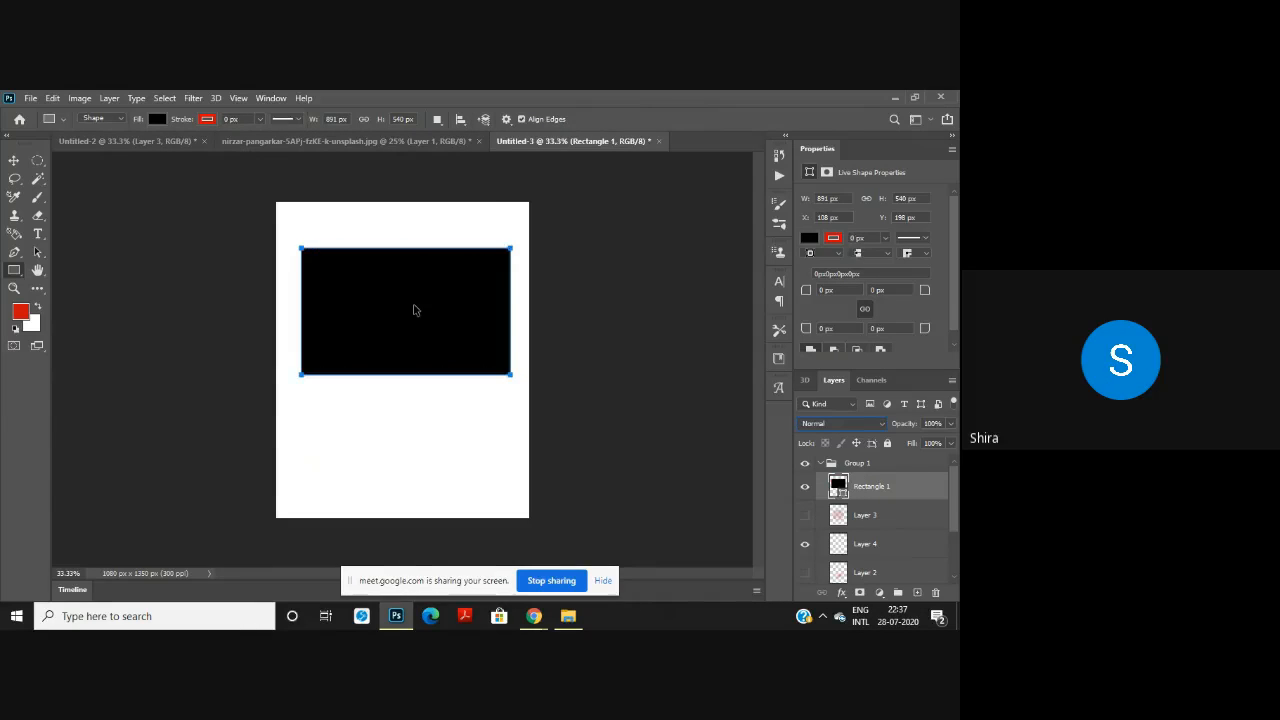
pyautogui.hotkey('ctrl', 'z')
pyautogui.hotkey('ctrl', 'z')
pyautogui.hotkey('ctrl', 'z')
pyautogui.hotkey('ctrl', 'z')
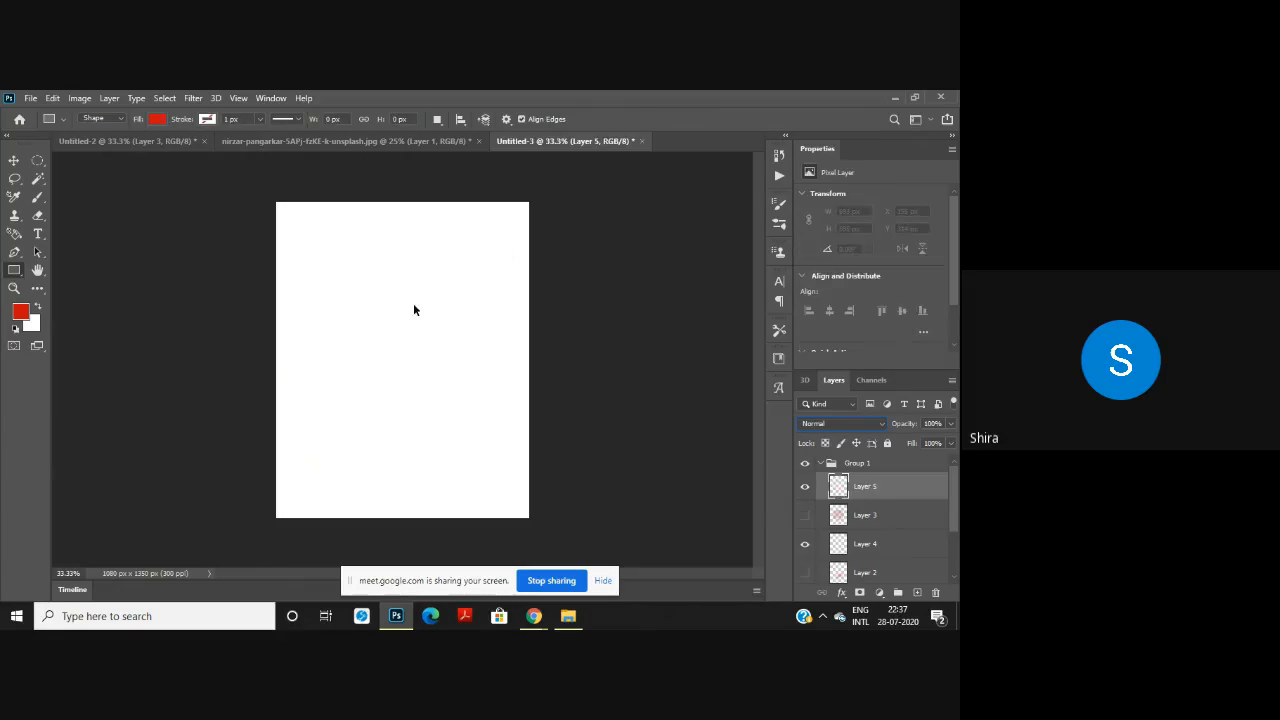
pyautogui.hotkey('ctrl', 'z')
pyautogui.rightClick(14, 271)
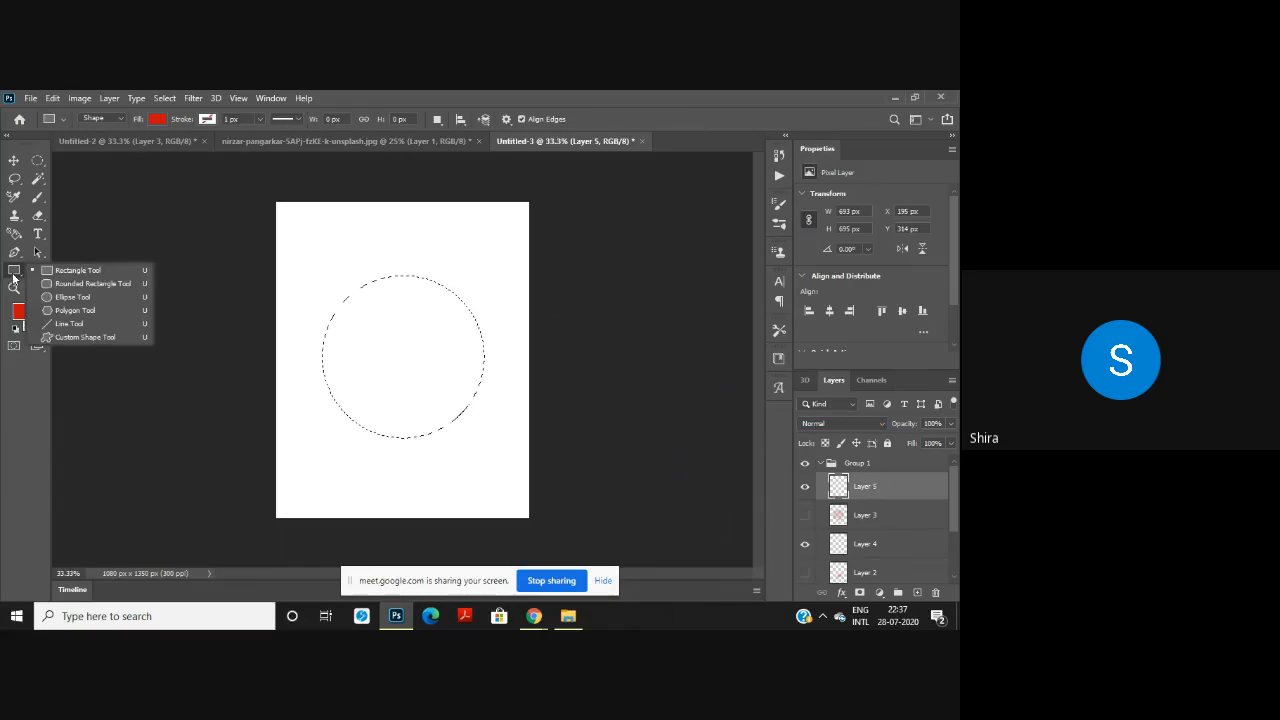
pyautogui.hotkey('ctrl', 'd')
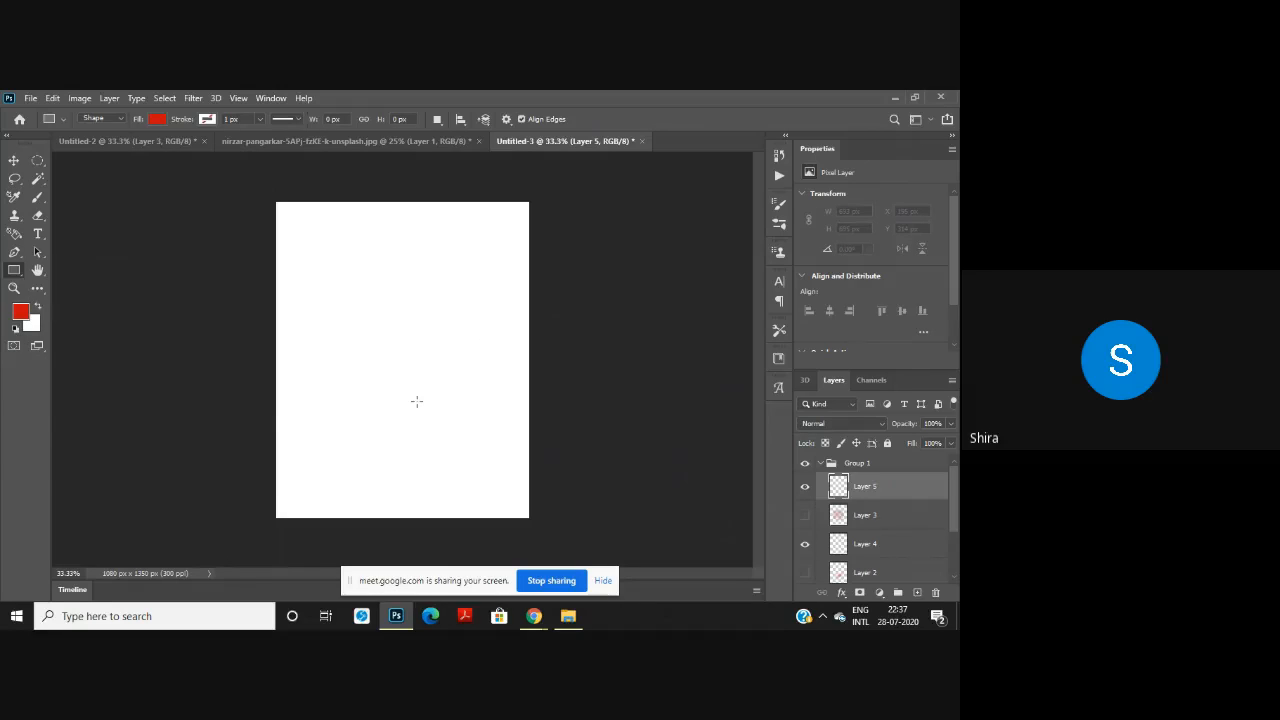
# Step: Draw a red rounded rectangle about 804 by 615 px in the middle of the canvas and undo it
pyautogui.rightClick(14, 271)
pyautogui.click(40, 284)
pyautogui.moveTo(322, 290); pyautogui.dragTo(509, 433)
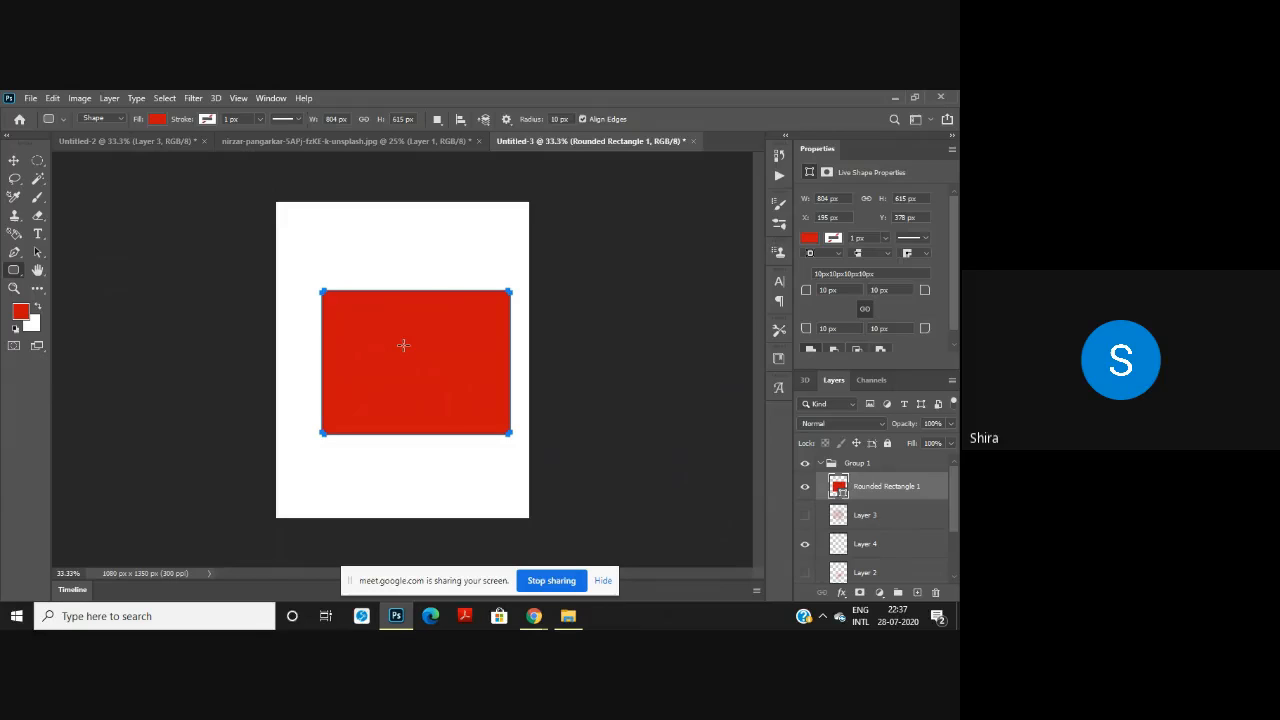
pyautogui.hotkey('ctrl', 'z')
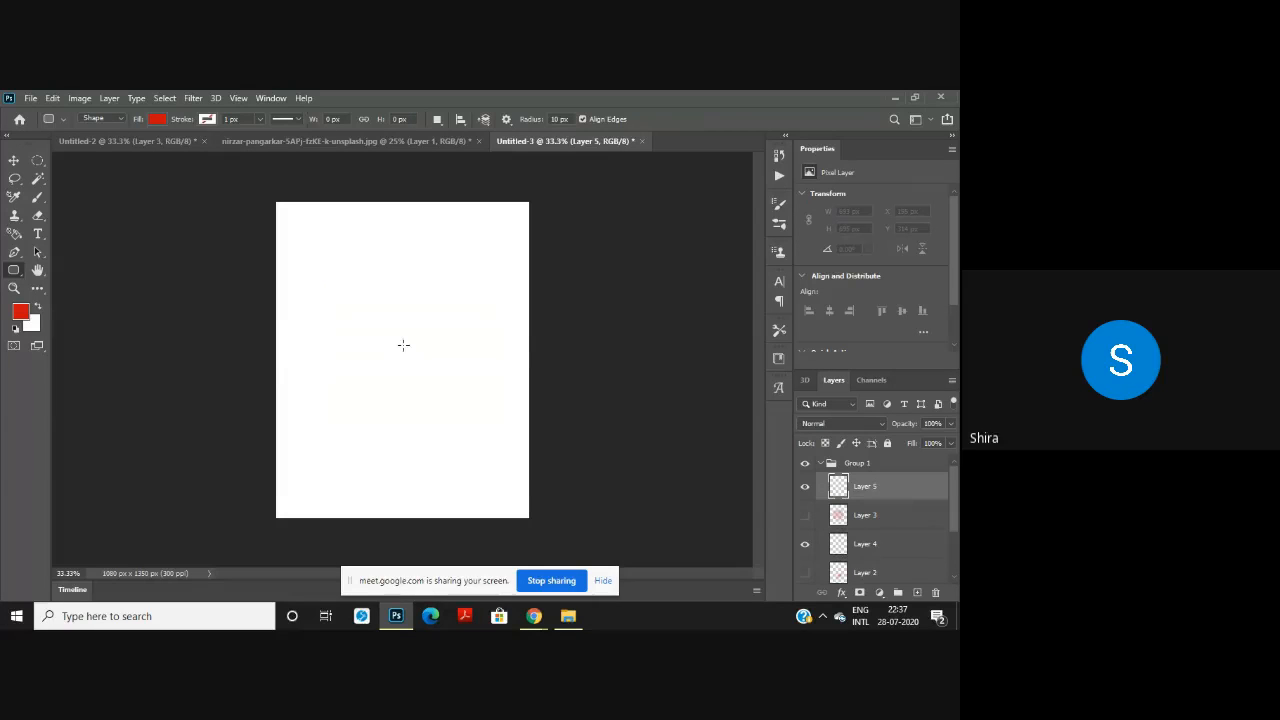
# Step: Draw a red rectangle about 876 by 525 px across the canvas with the Rectangle tool
pyautogui.rightClick(14, 270)
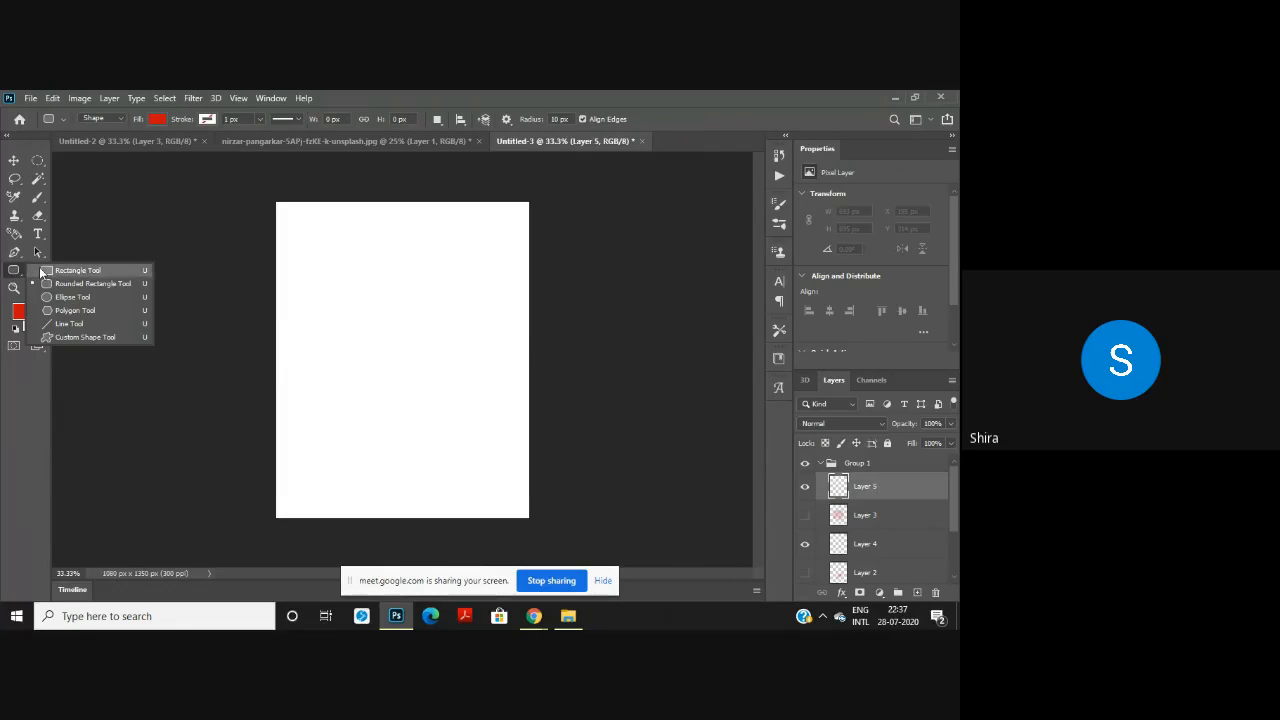
pyautogui.click(41, 270)
pyautogui.moveTo(298, 279); pyautogui.dragTo(503, 401)
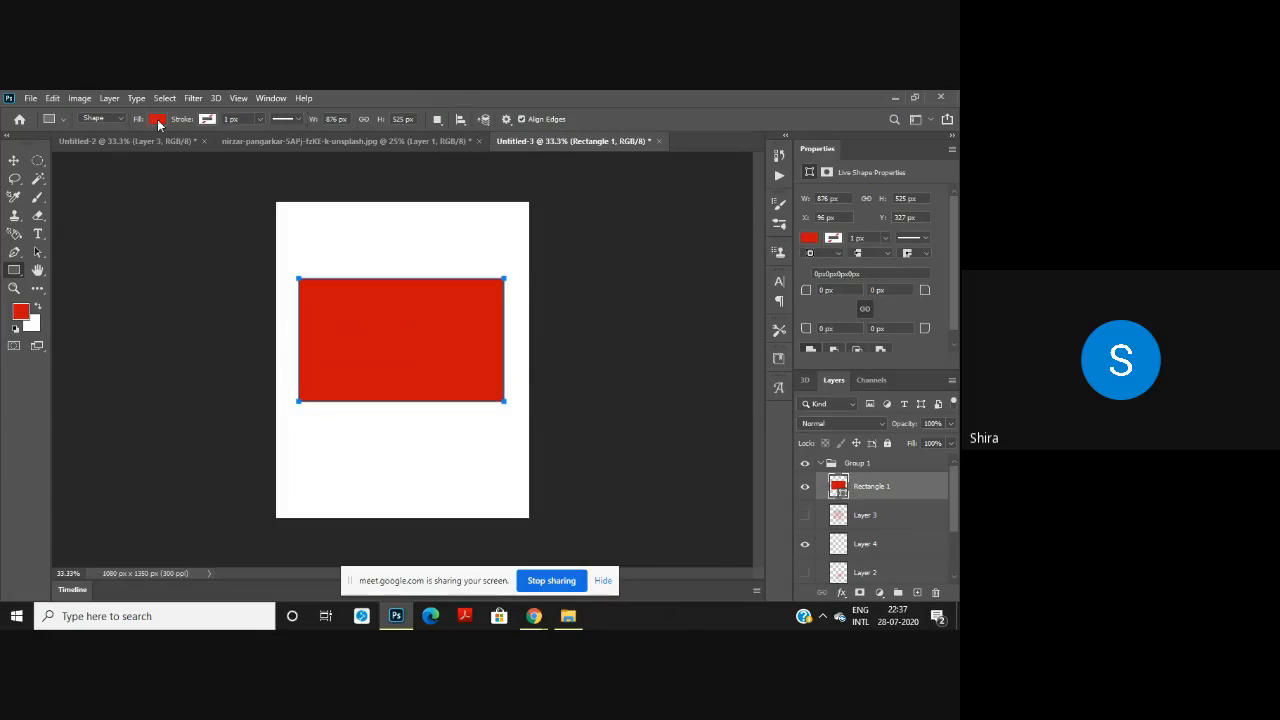
# Step: Give the red rectangle a dotted black stroke and set the stroke width to 36 px
pyautogui.click(294, 120)
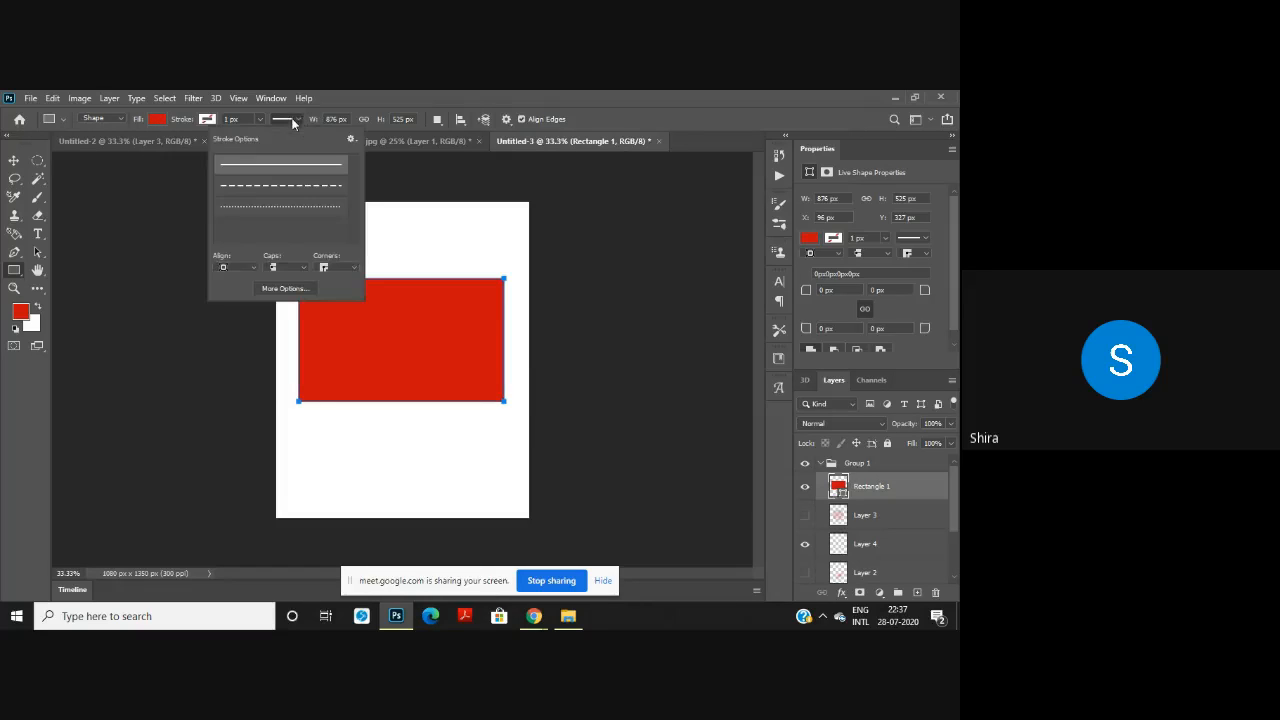
pyautogui.click(308, 208)
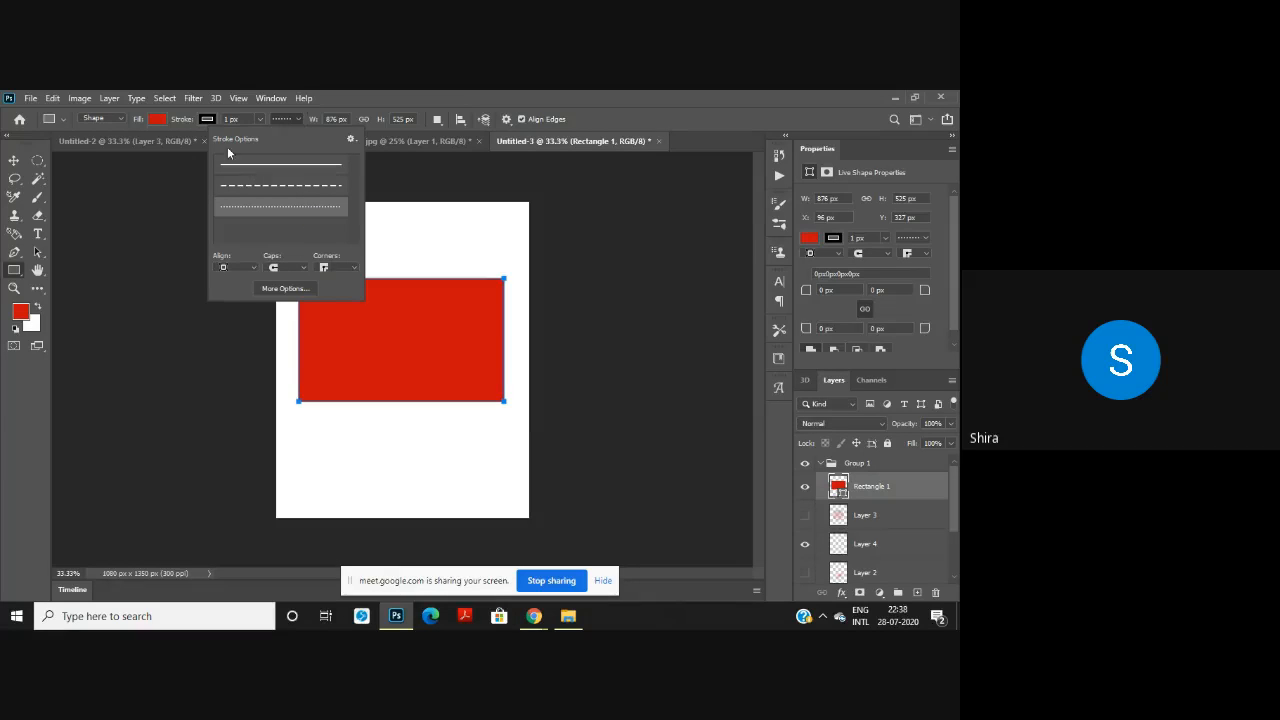
pyautogui.click(207, 120)
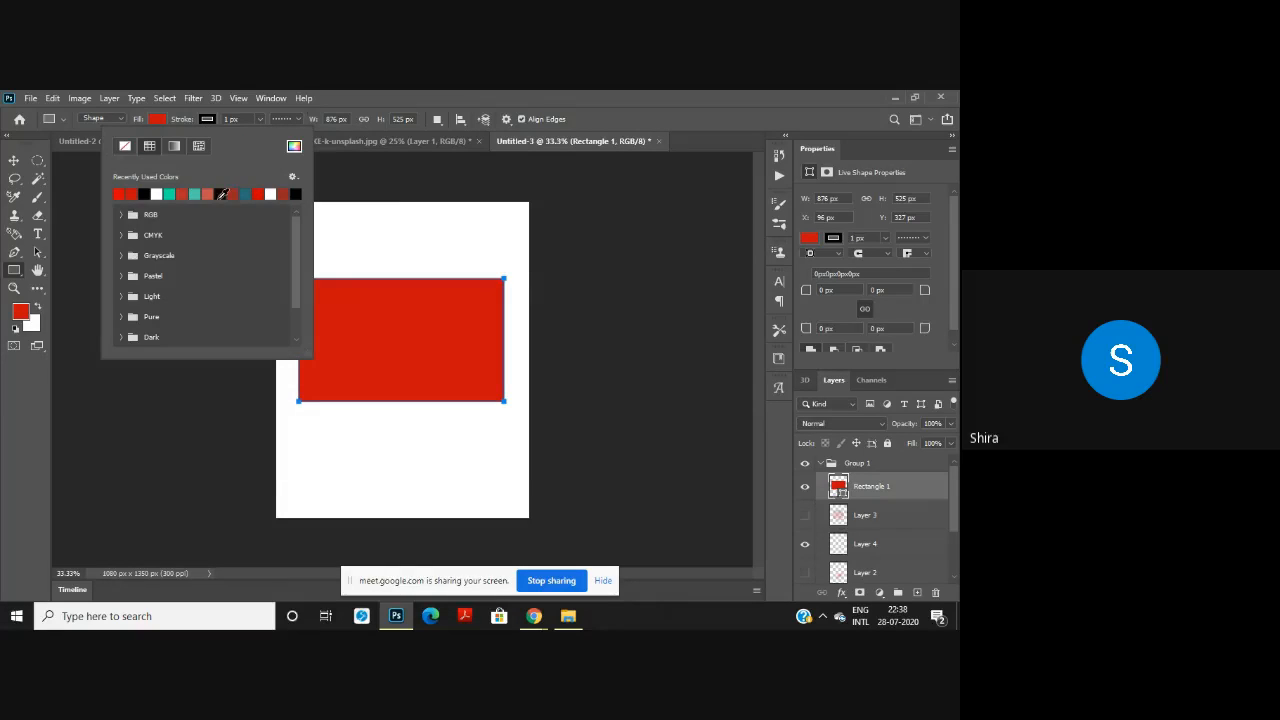
pyautogui.click(349, 189)
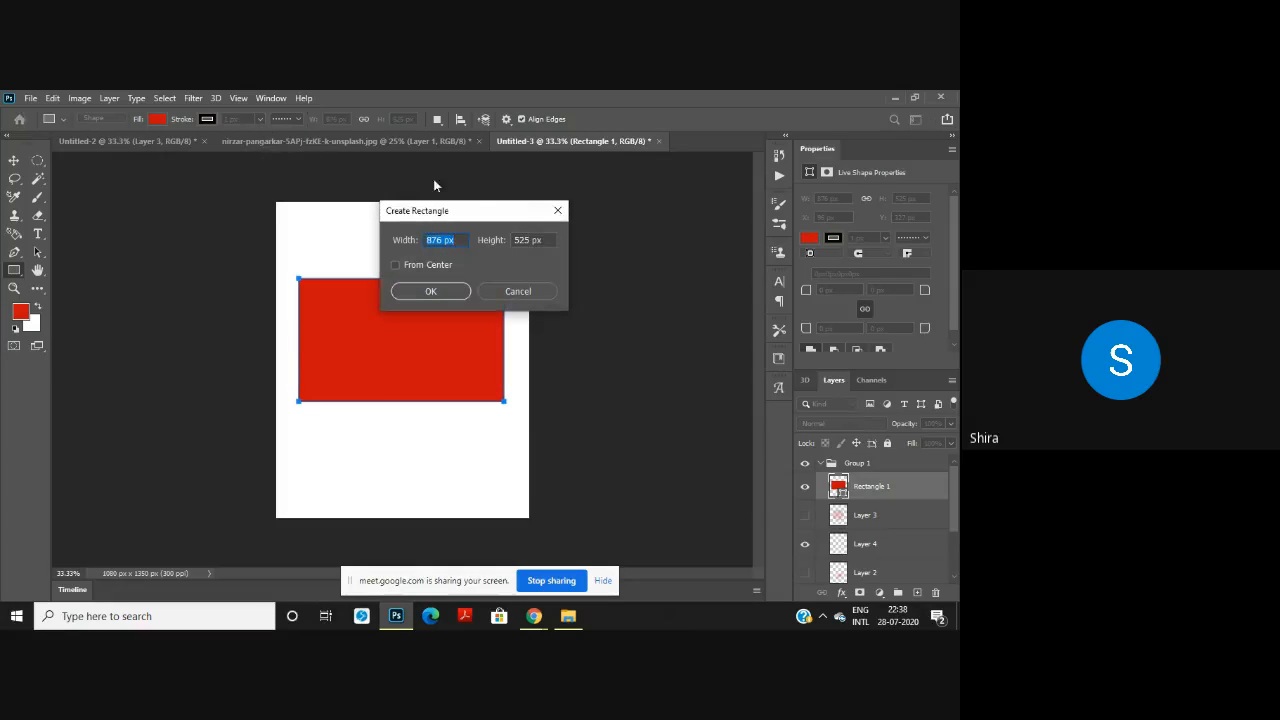
pyautogui.click(558, 210)
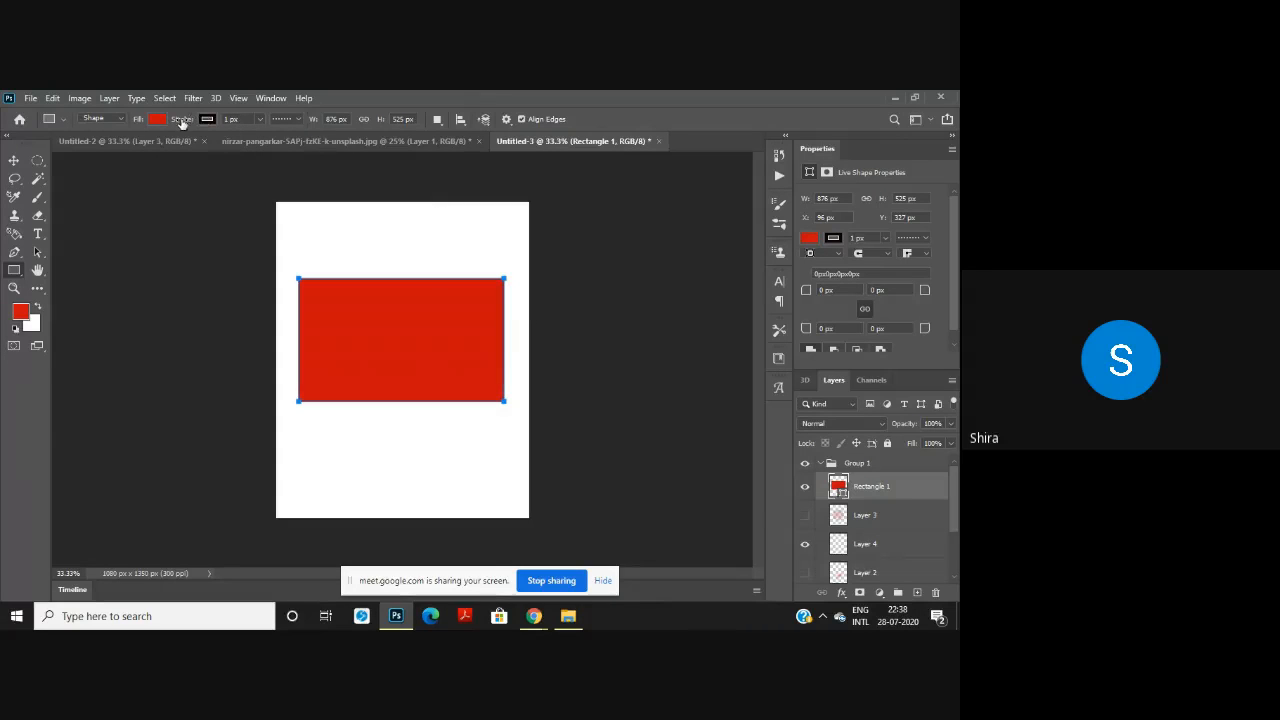
pyautogui.moveTo(183, 122); pyautogui.dragTo(229, 123)
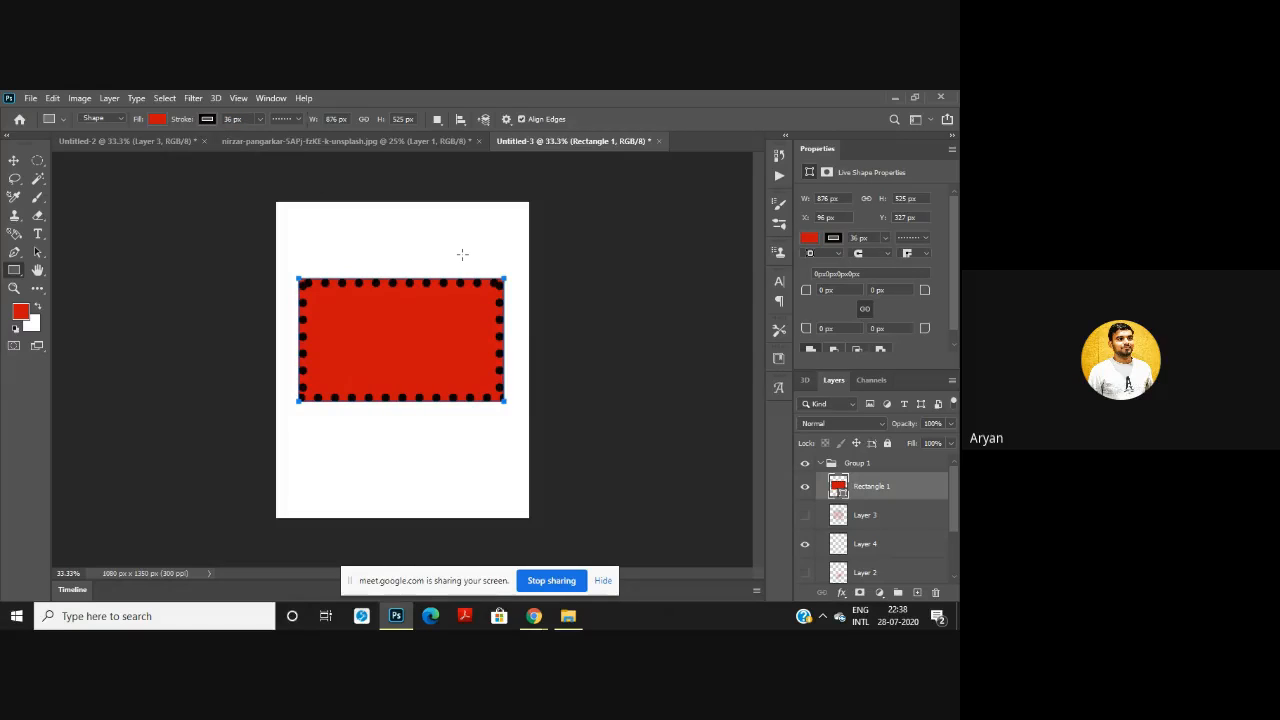
# Step: Alternate the red rectangle's stroke between the dashed, dotted and solid styles, ending on solid
pyautogui.click(289, 118)
pyautogui.click(294, 186)
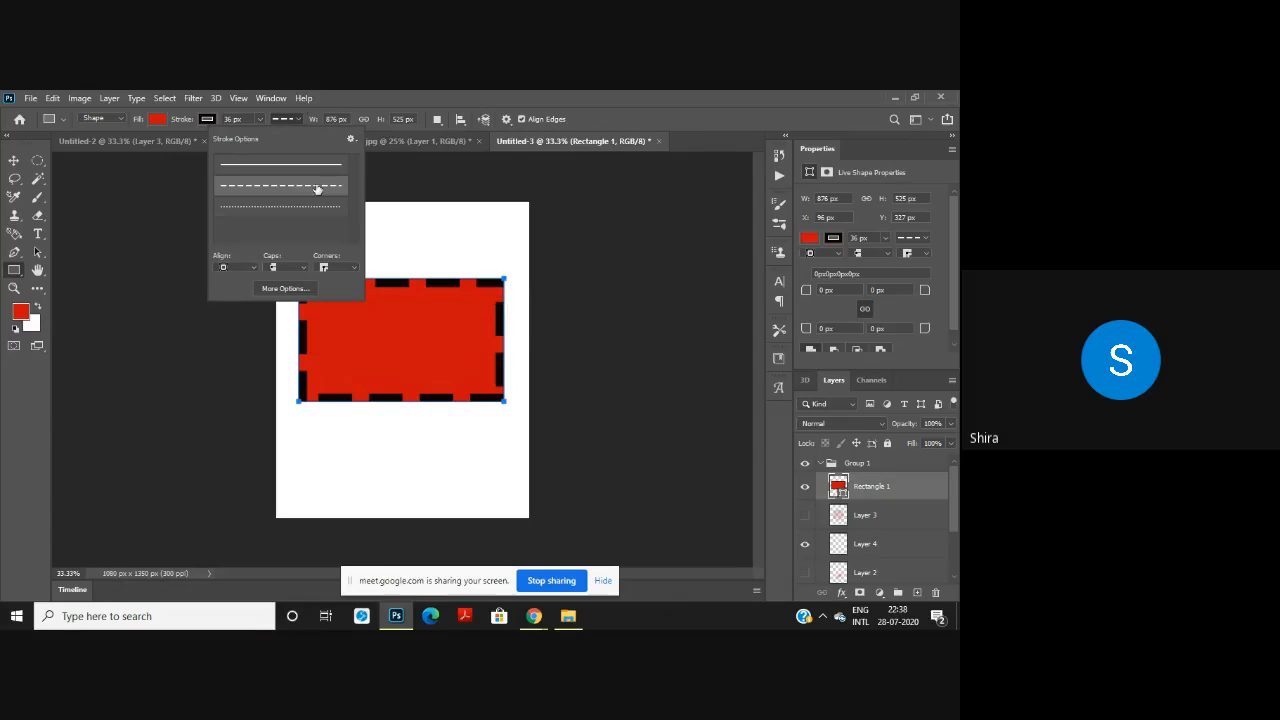
pyautogui.click(298, 215)
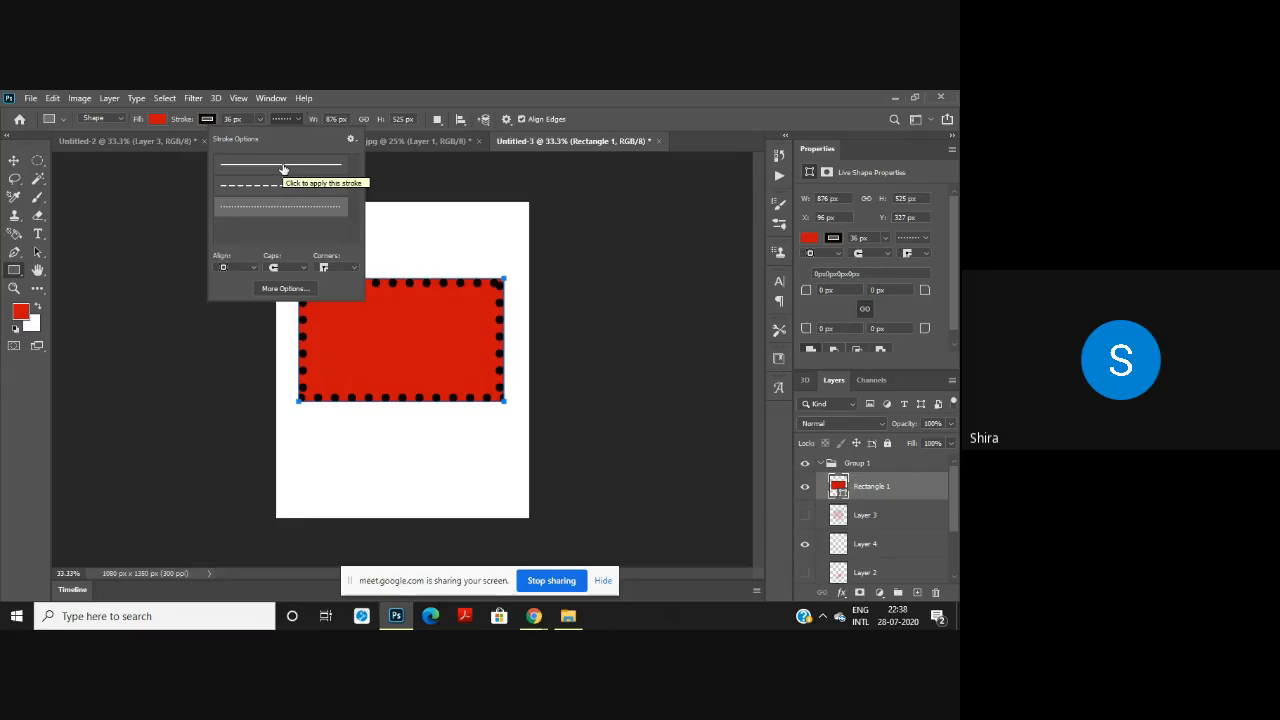
pyautogui.click(283, 168)
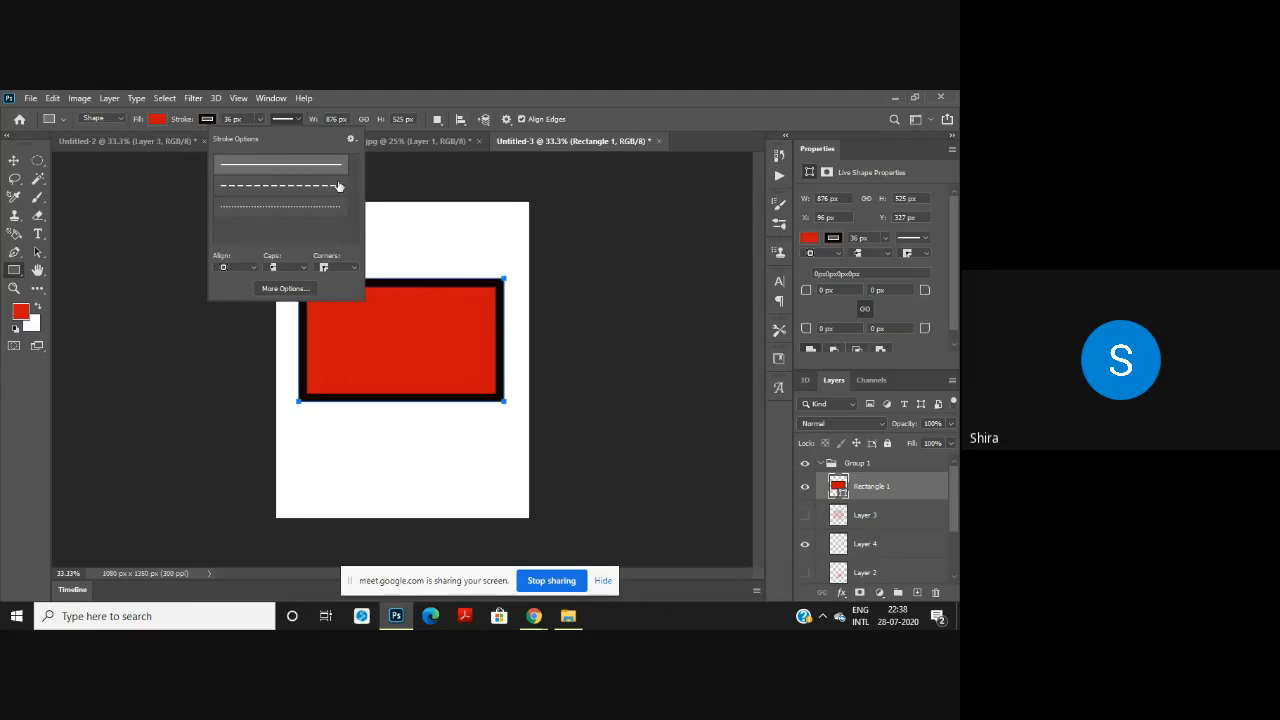
pyautogui.click(295, 186)
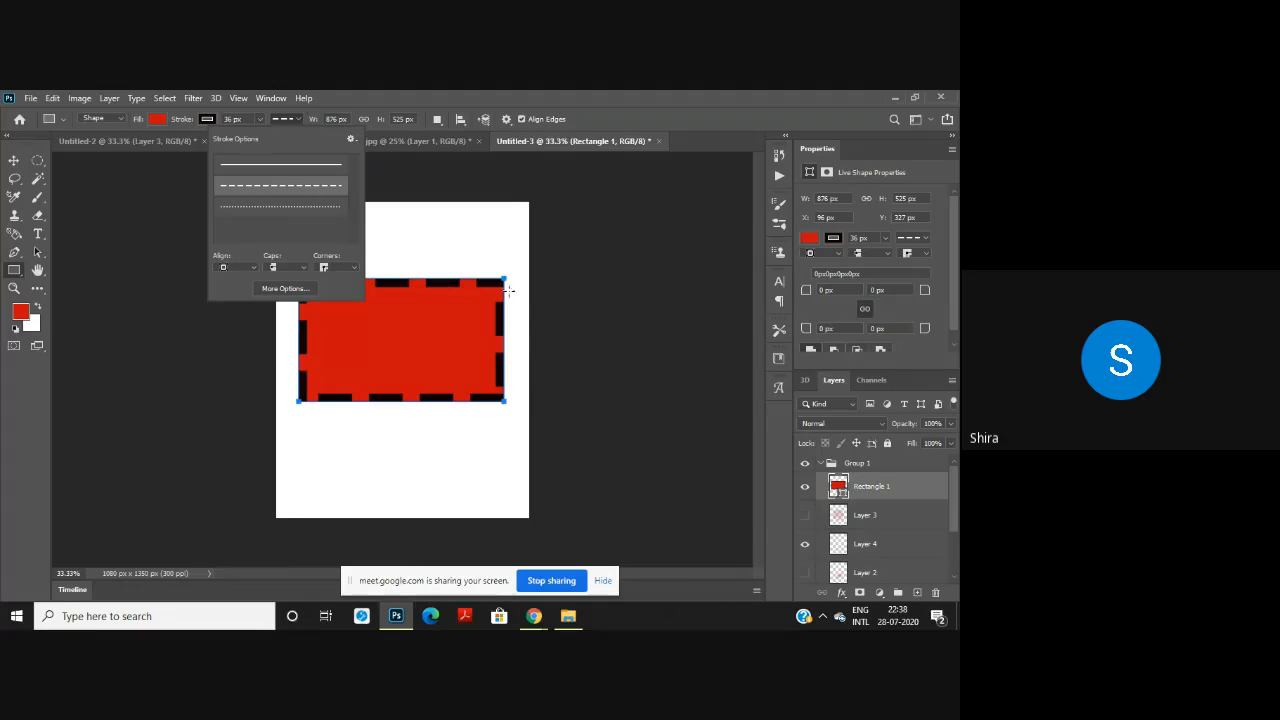
pyautogui.click(280, 206)
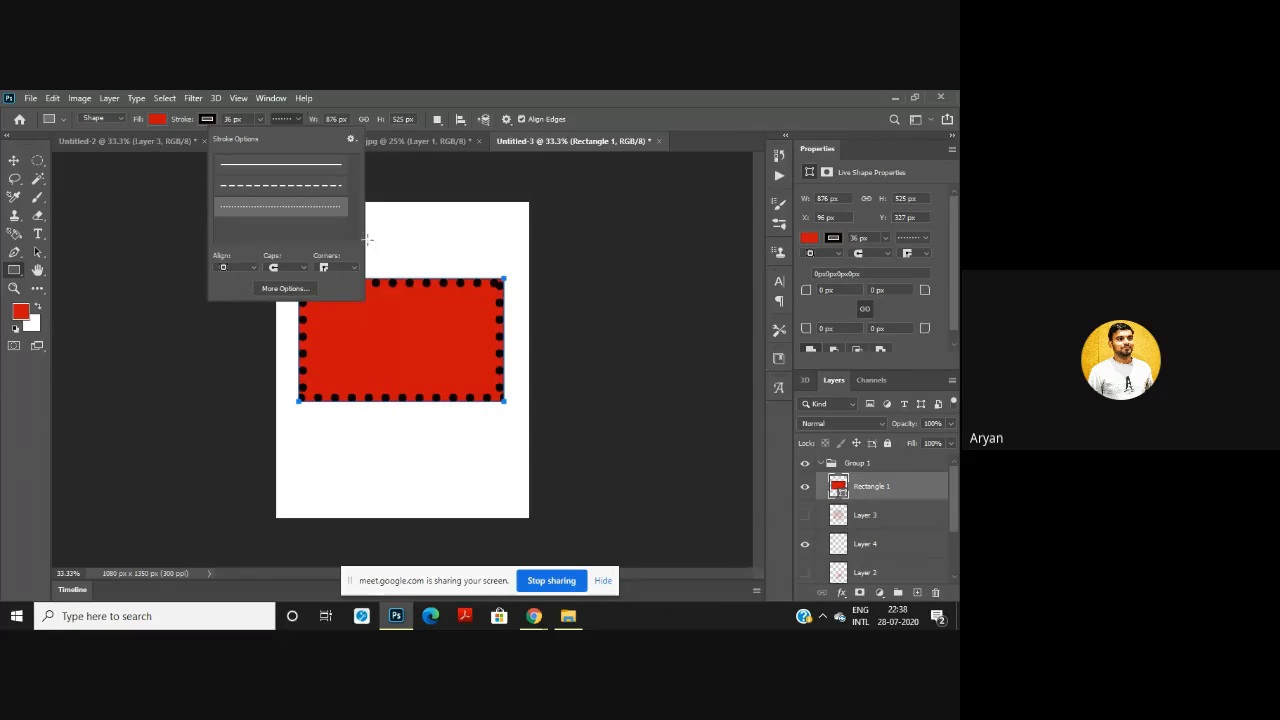
pyautogui.click(301, 165)
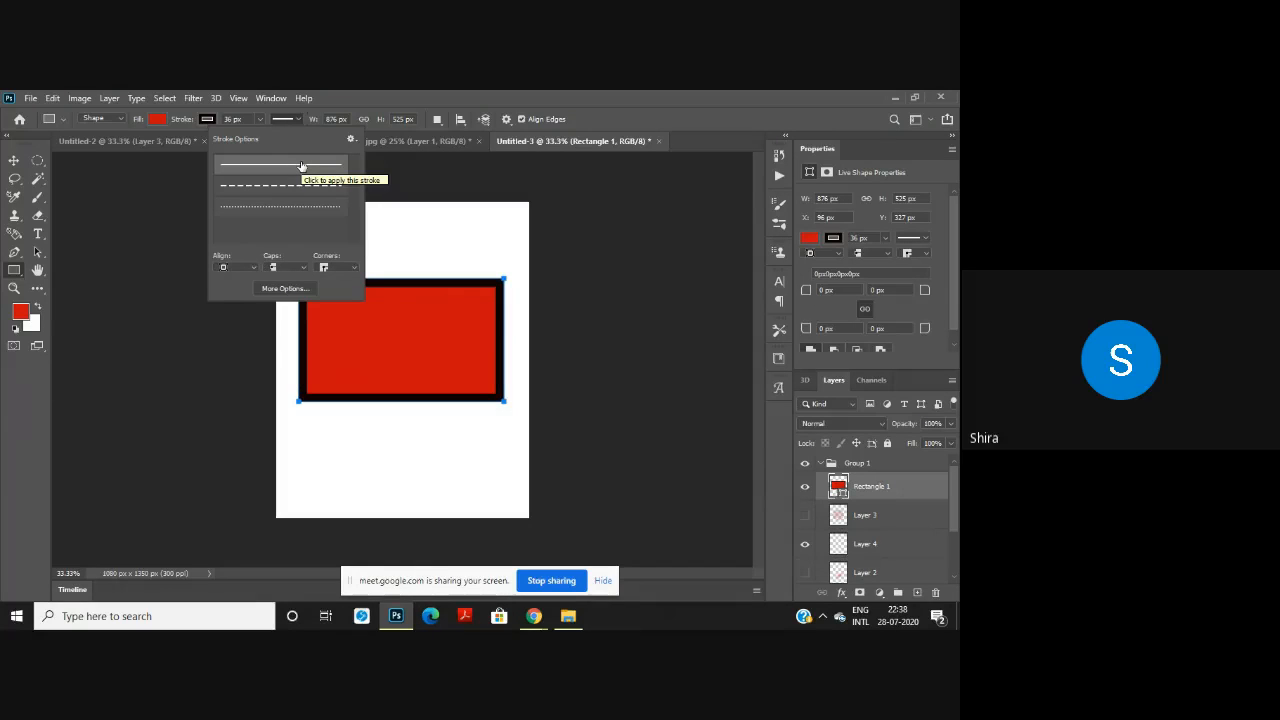
pyautogui.click(423, 186)
pyautogui.click(423, 186)
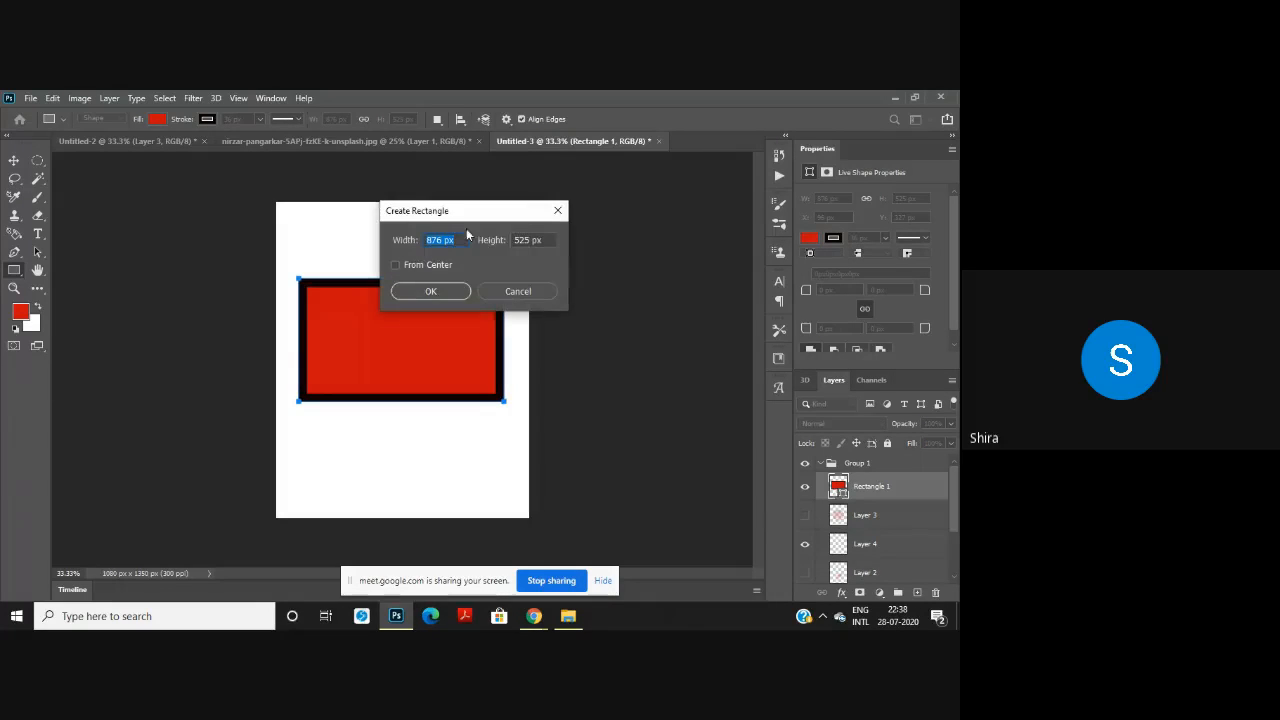
pyautogui.click(558, 210)
# Step: Undo the stroke changes and the drawing of the red rectangle
pyautogui.hotkey('ctrl', 'z')
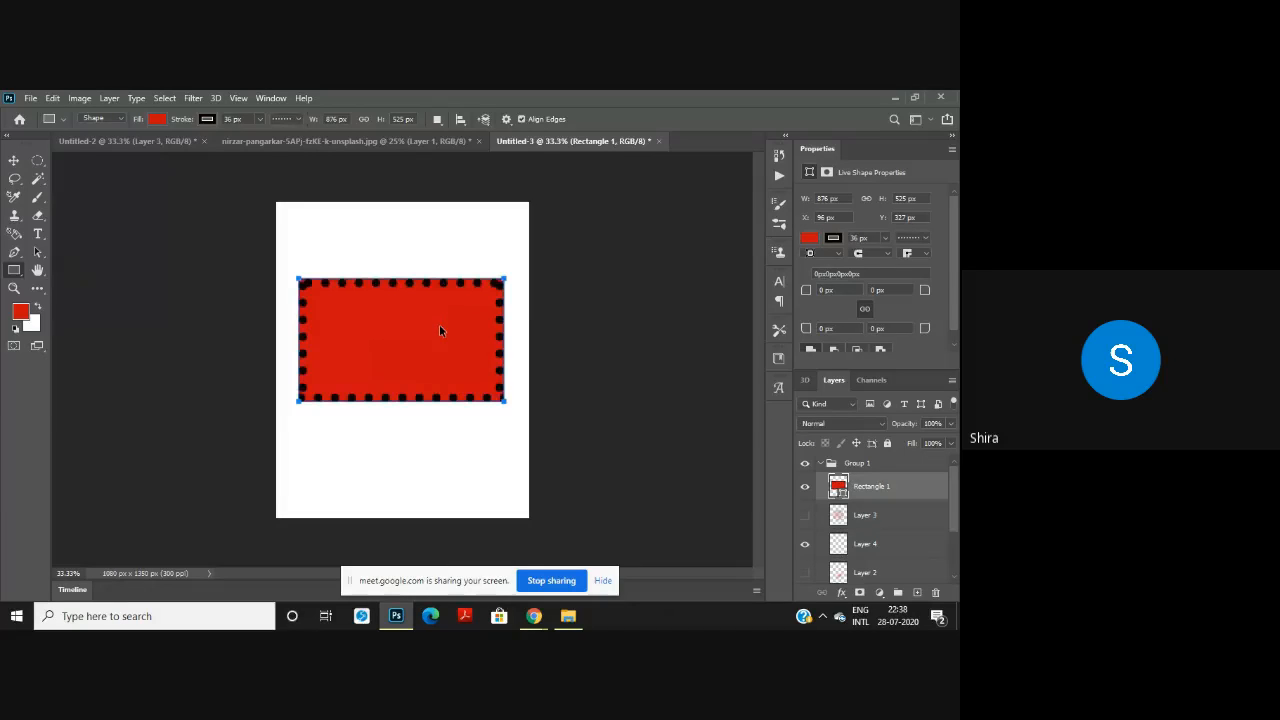
pyautogui.hotkey('ctrl', 'z')
pyautogui.hotkey('ctrl', 'z')
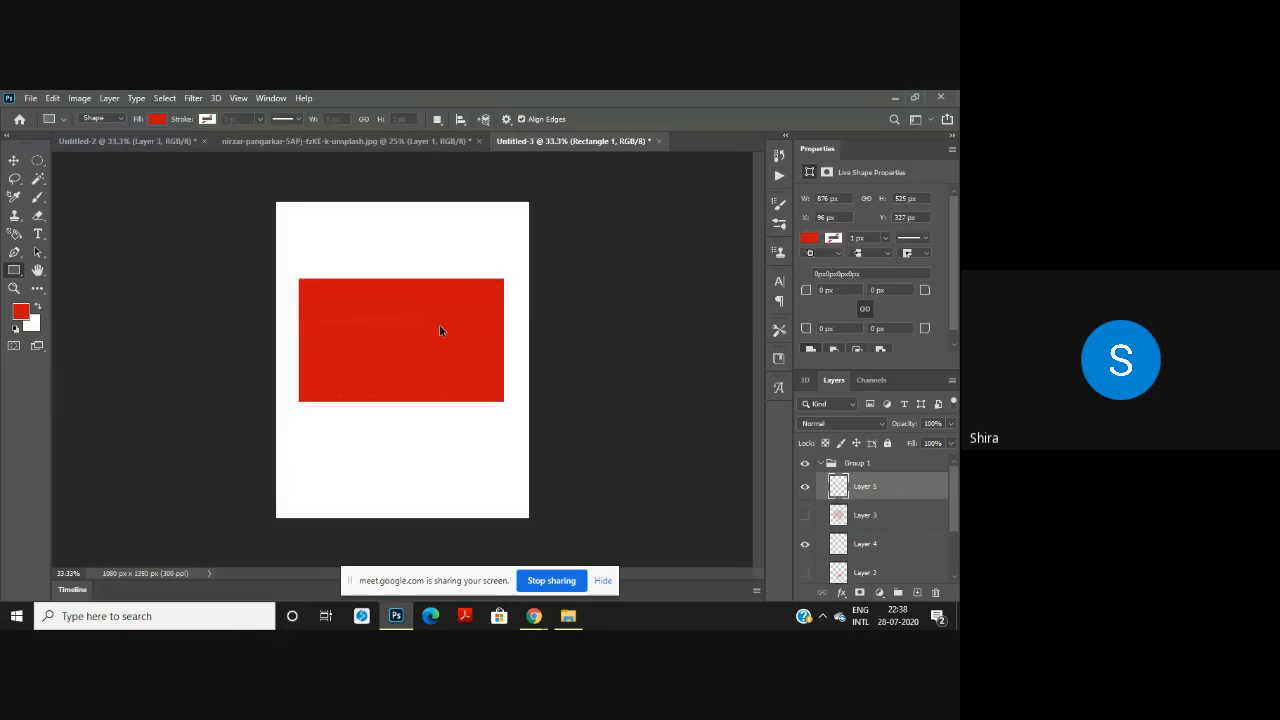
# Step: Switch to the Ellipse tool, draw a red ellipse about 810 by 729 px on the canvas, and undo it
pyautogui.rightClick(14, 270)
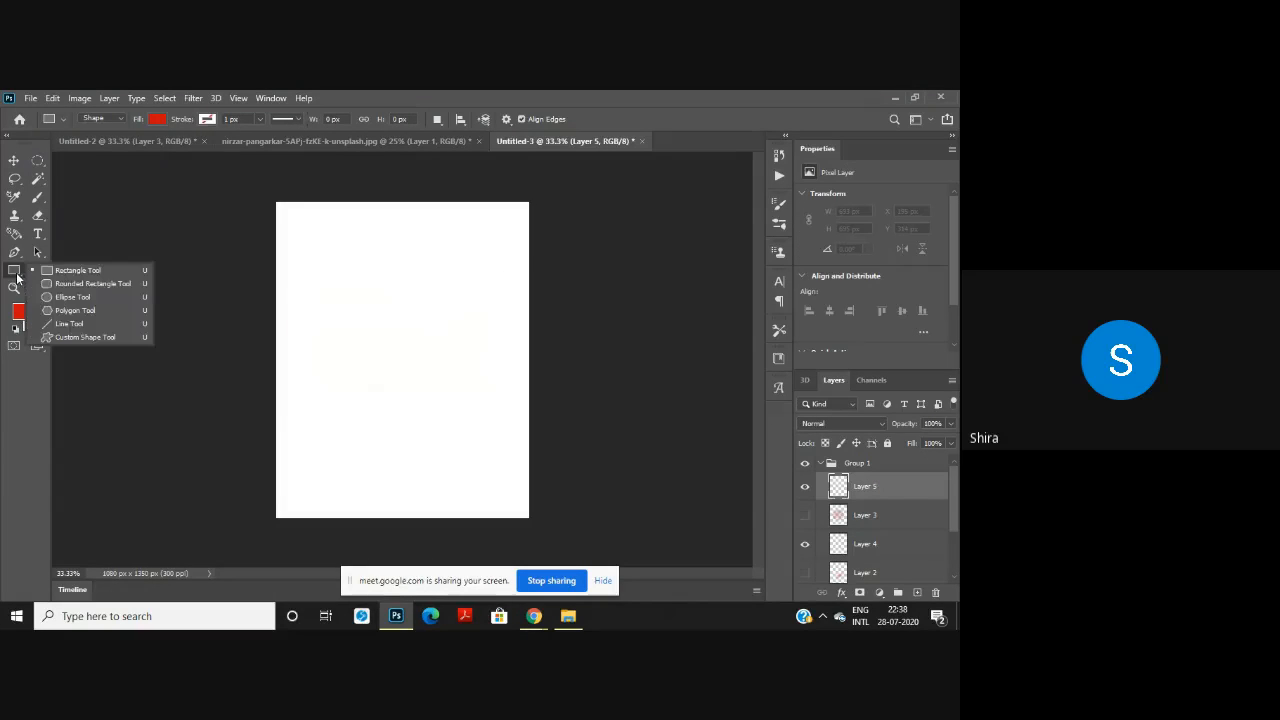
pyautogui.click(70, 296)
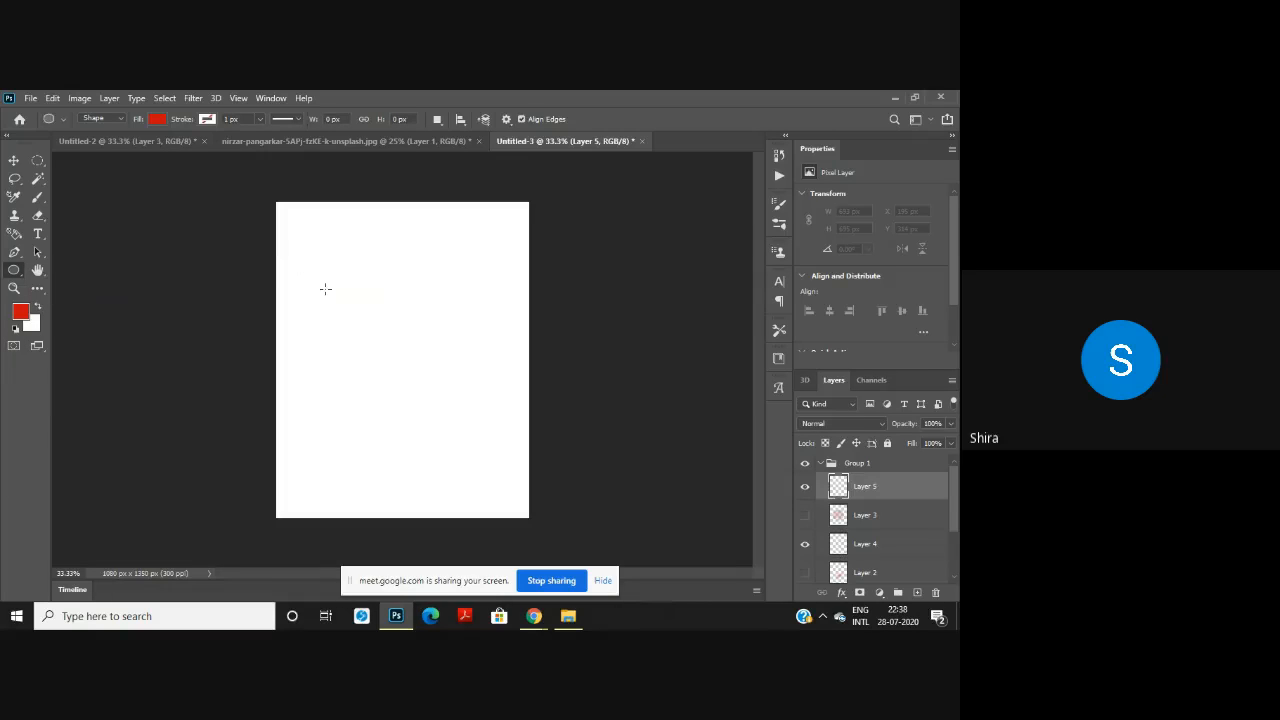
pyautogui.moveTo(325, 288); pyautogui.dragTo(514, 458)
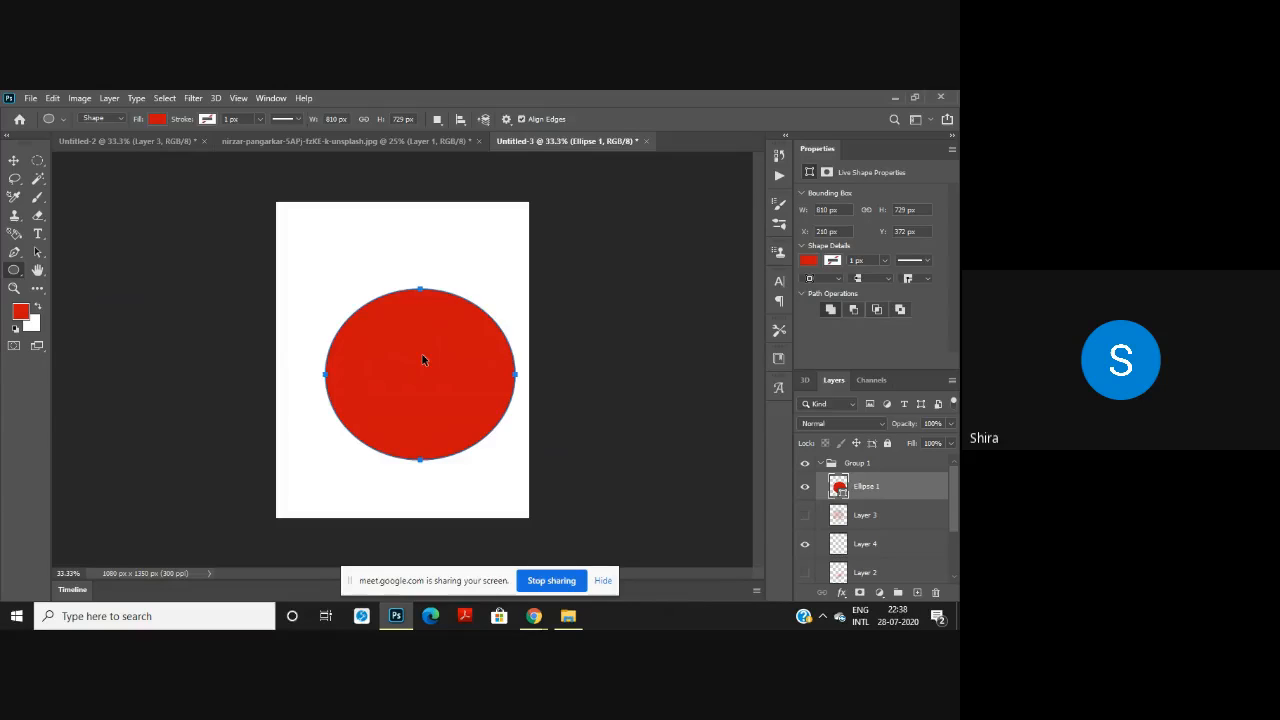
pyautogui.hotkey('ctrl', 'z')
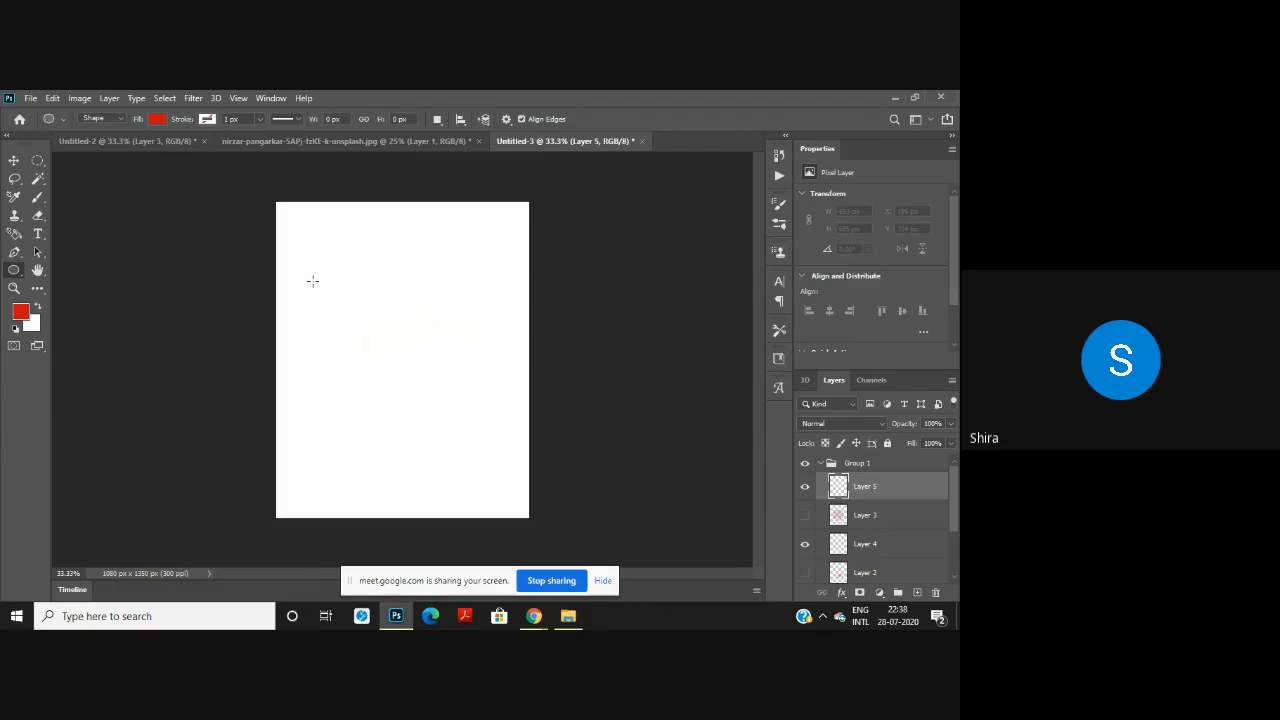
# Step: Draw a perfect red circle about 690 px in diameter on the canvas and undo it
pyautogui.moveTo(313, 281); pyautogui.dragTo(456, 430)
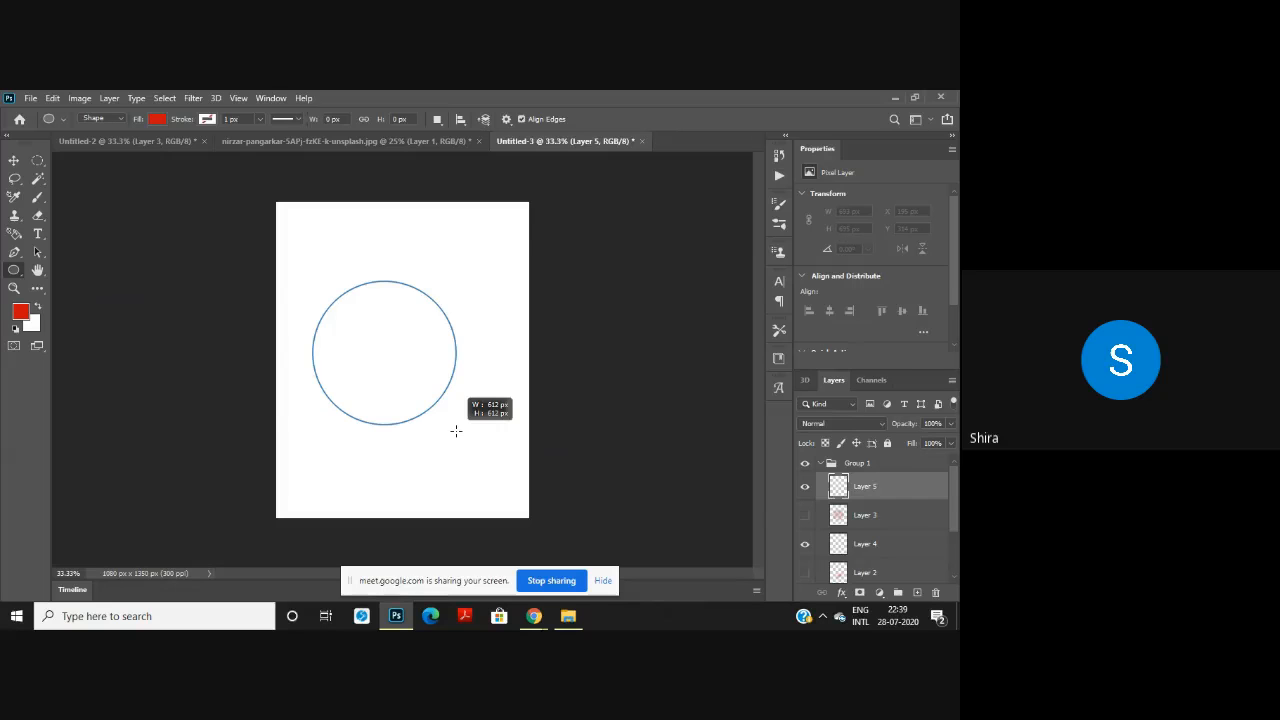
pyautogui.moveTo(456, 430); pyautogui.dragTo(475, 444)
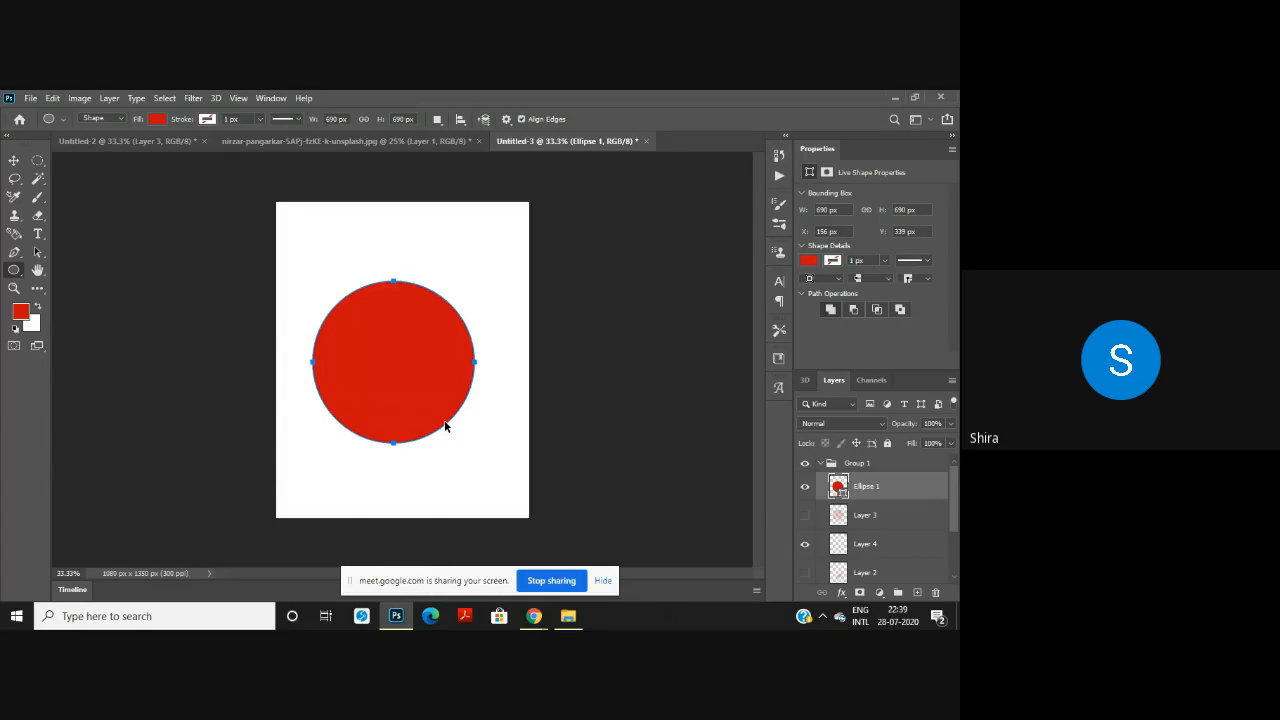
pyautogui.hotkey('ctrl', 'z')
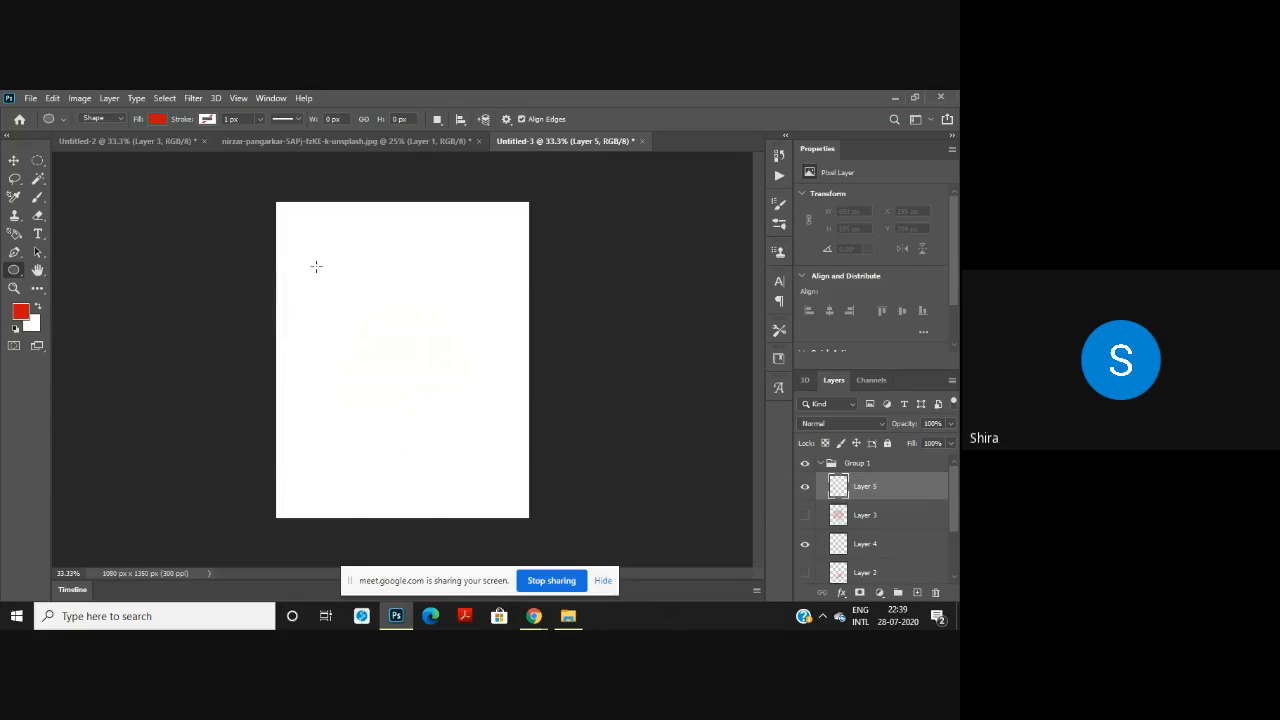
# Step: Draw an unconstrained red ellipse about 780 by 825 px in the middle of the canvas
pyautogui.moveTo(315, 266); pyautogui.dragTo(499, 460)
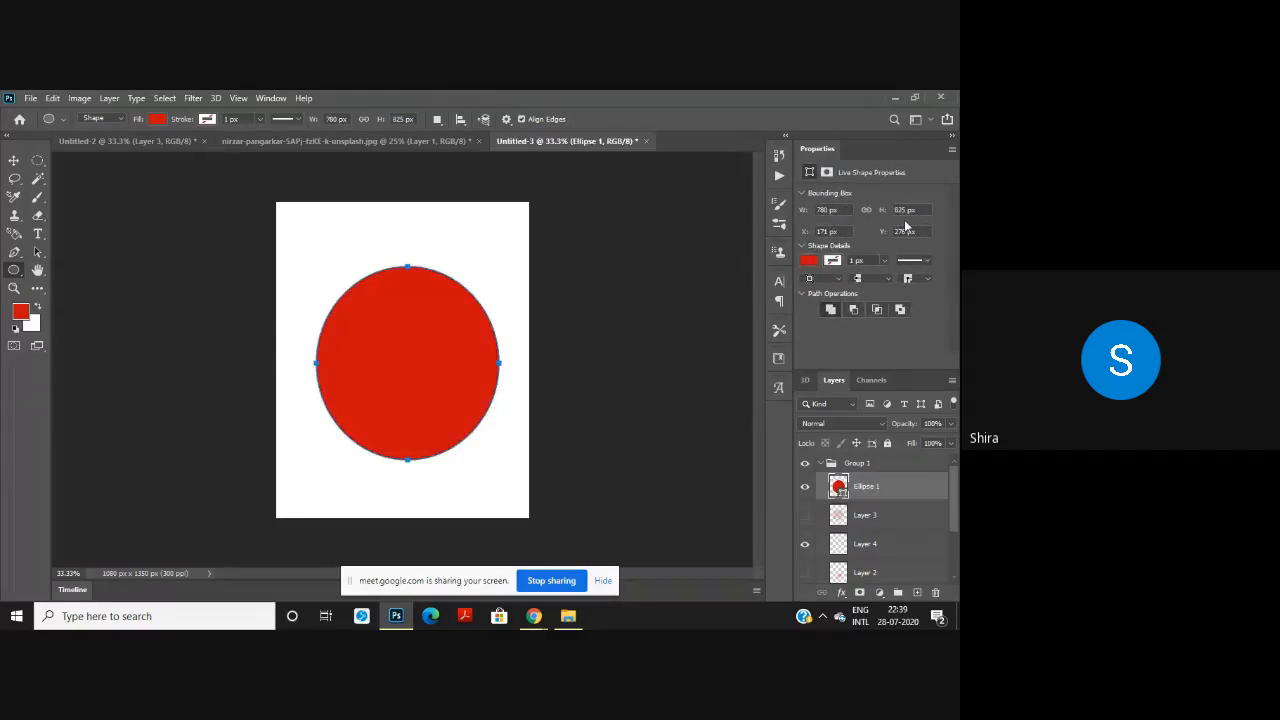